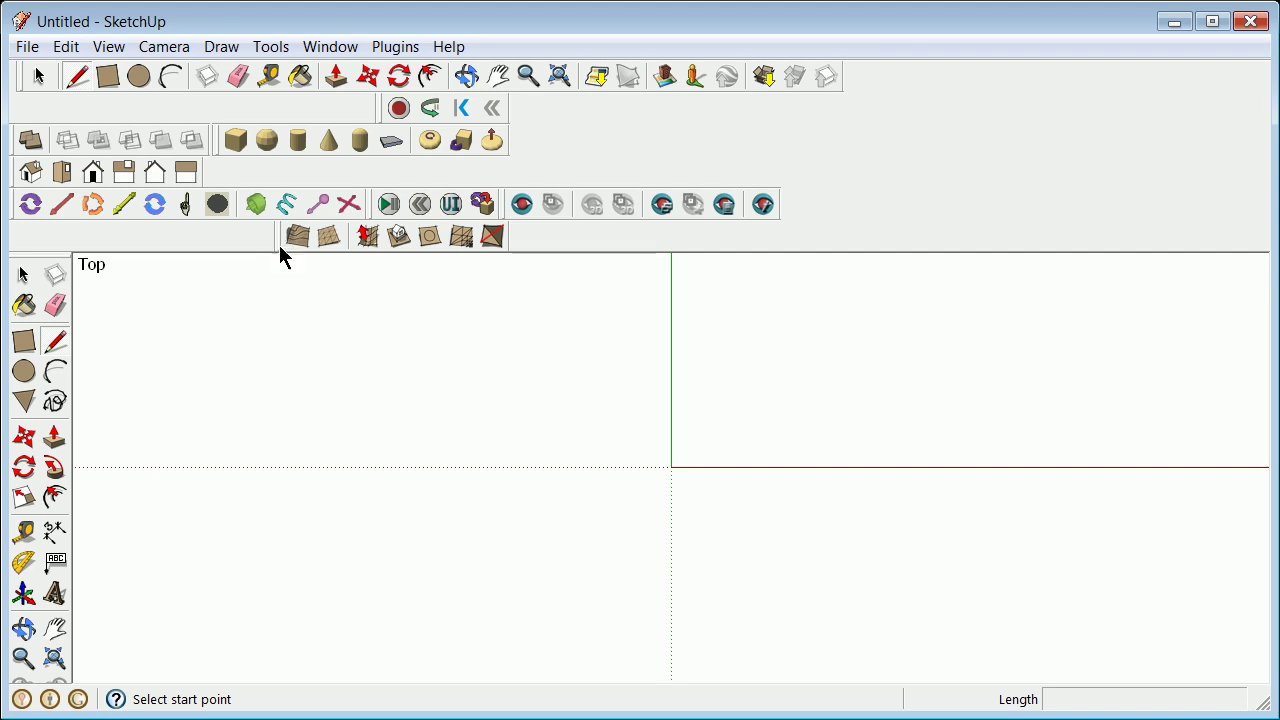
Consolidate the scattered toolbars into three rows above the drawing area and switch the camera to the isometric view.
left_click_drag(276, 248, 862, 84)
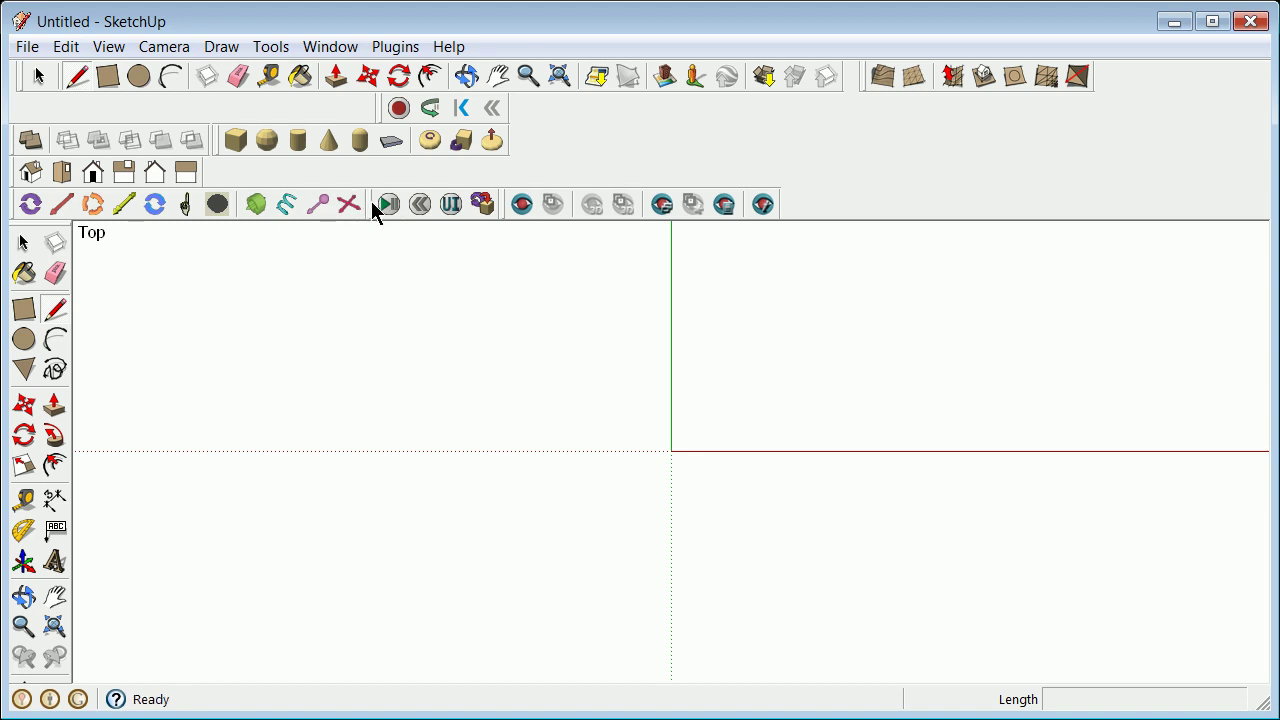
left_click_drag(375, 210, 870, 118)
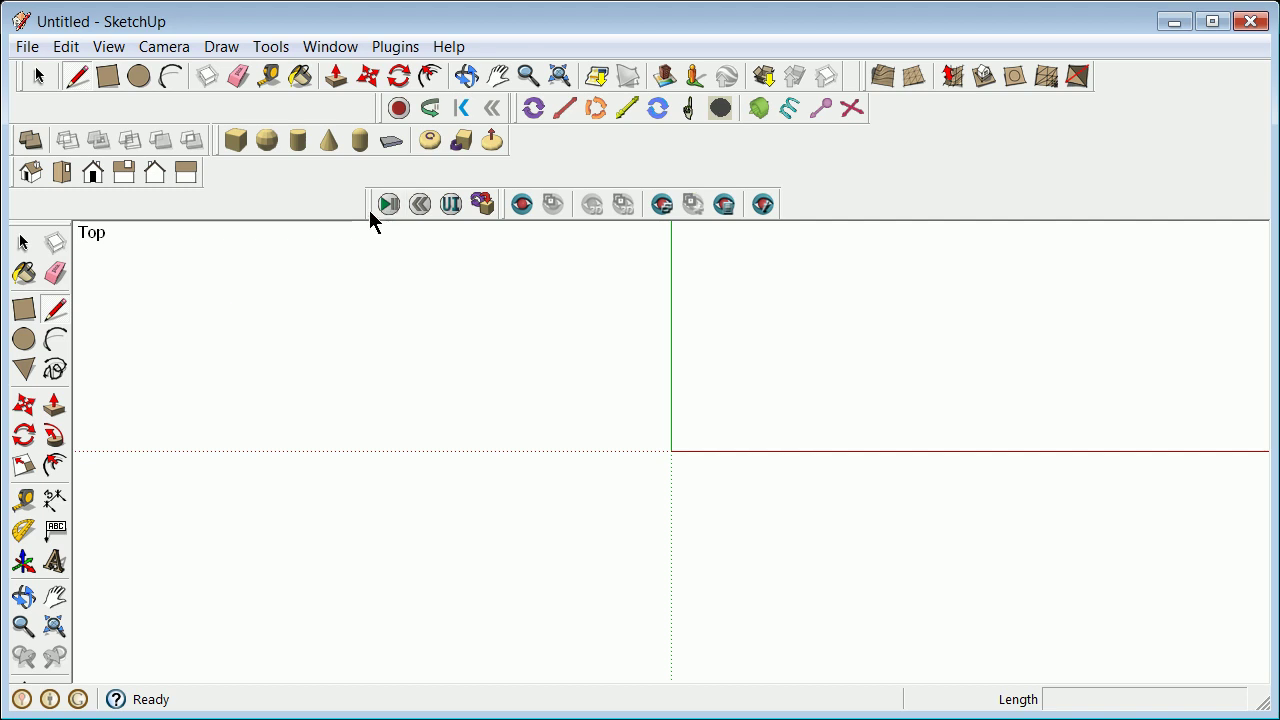
left_click_drag(369, 210, 880, 119)
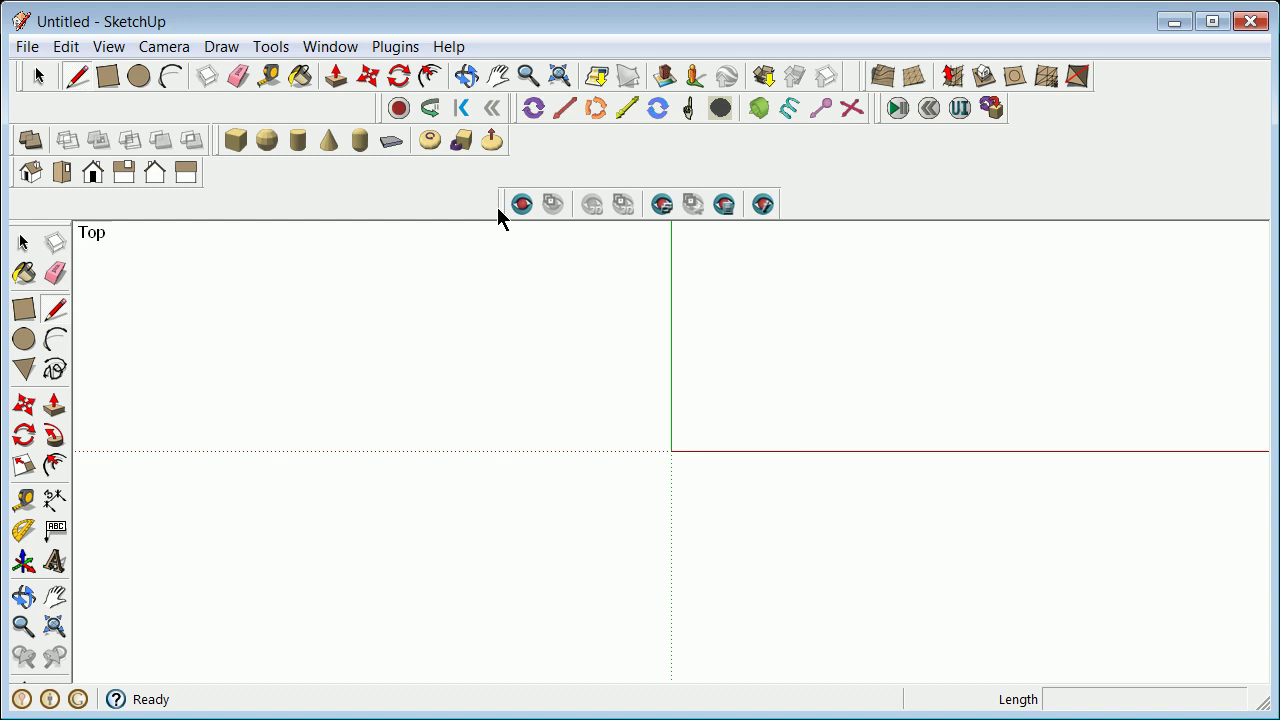
left_click_drag(499, 207, 508, 148)
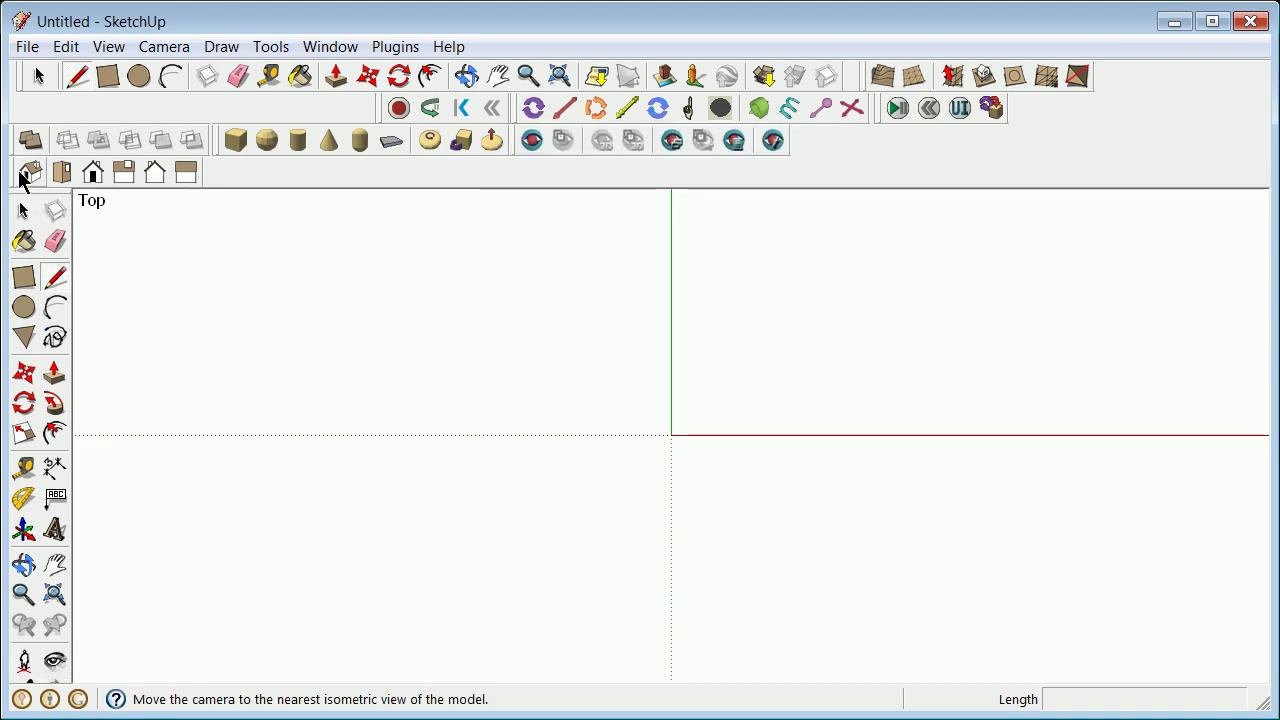
left_click(24, 174)
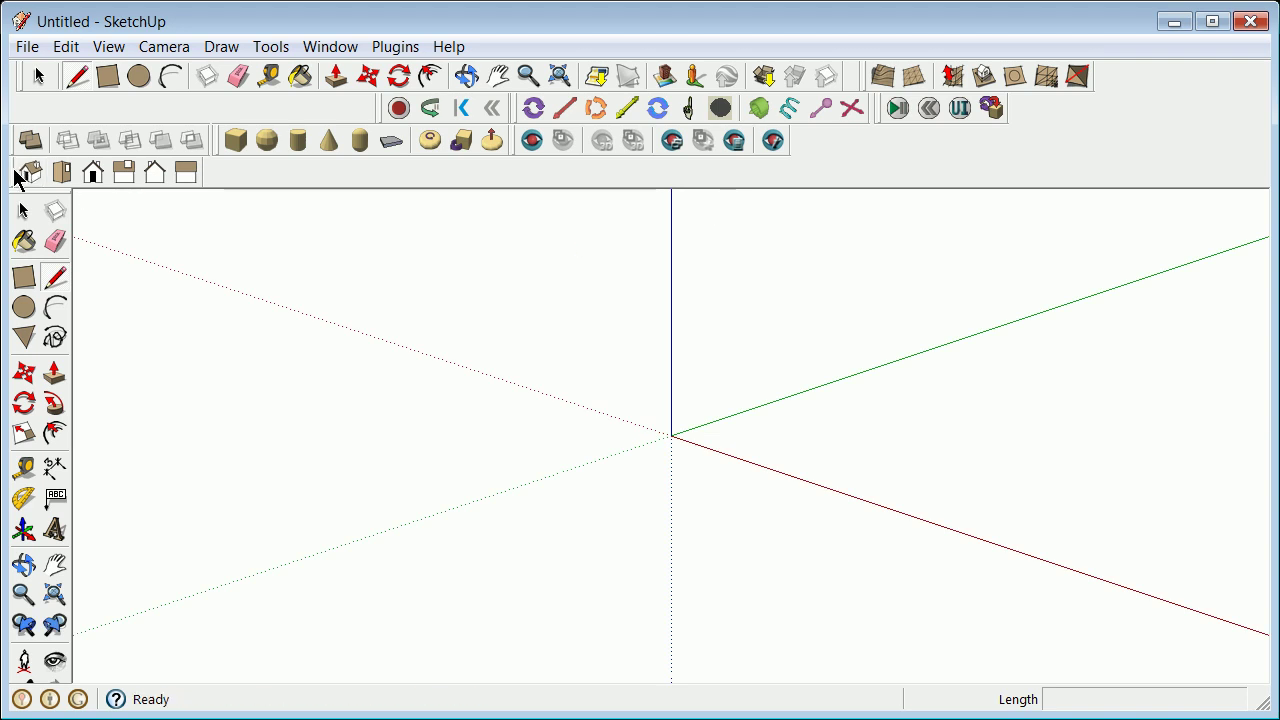
left_click_drag(788, 150, 805, 148)
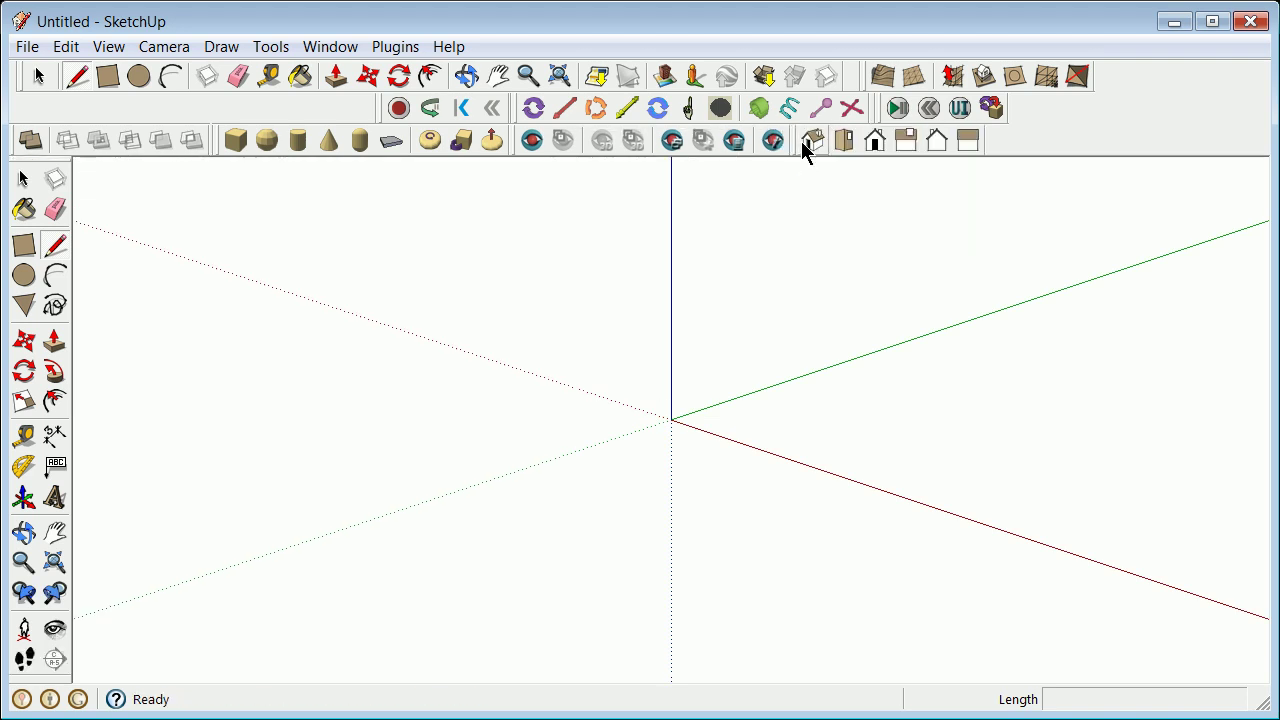
Create a sphere centred on the origin and display the hidden geometry of its facets.
left_click(268, 145)
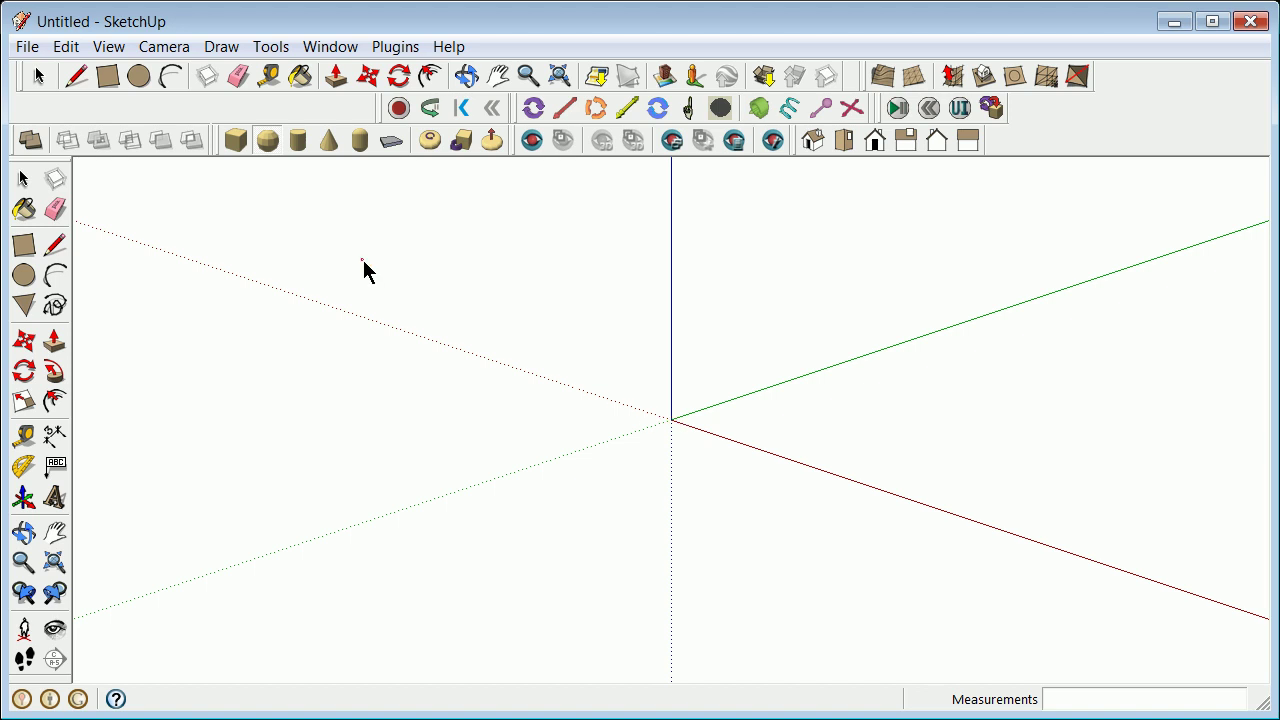
left_click(670, 420)
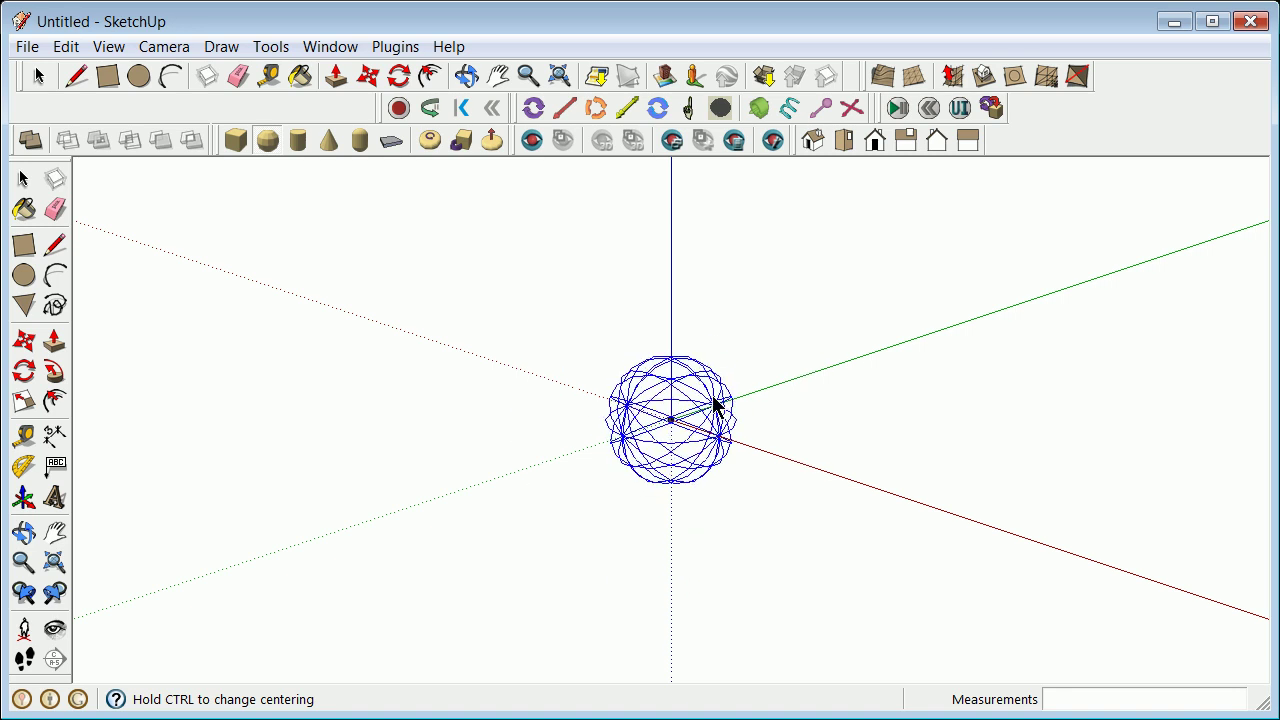
left_click(712, 405)
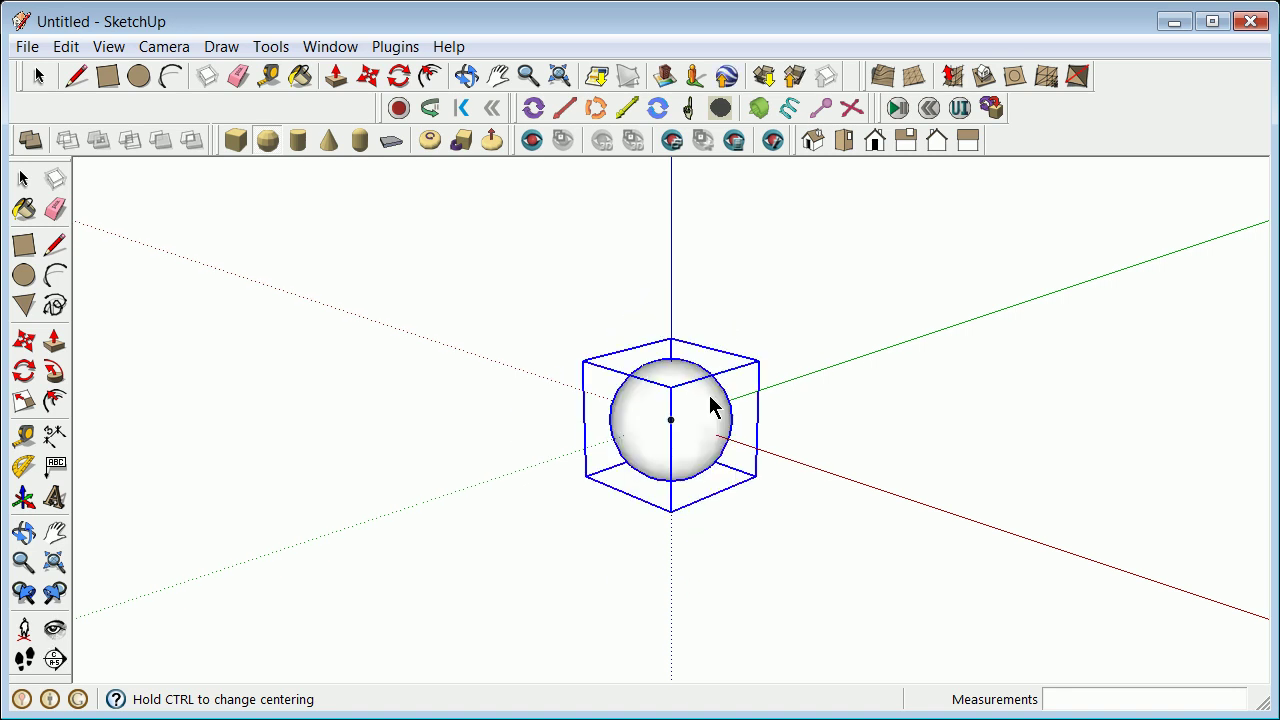
left_click(108, 46)
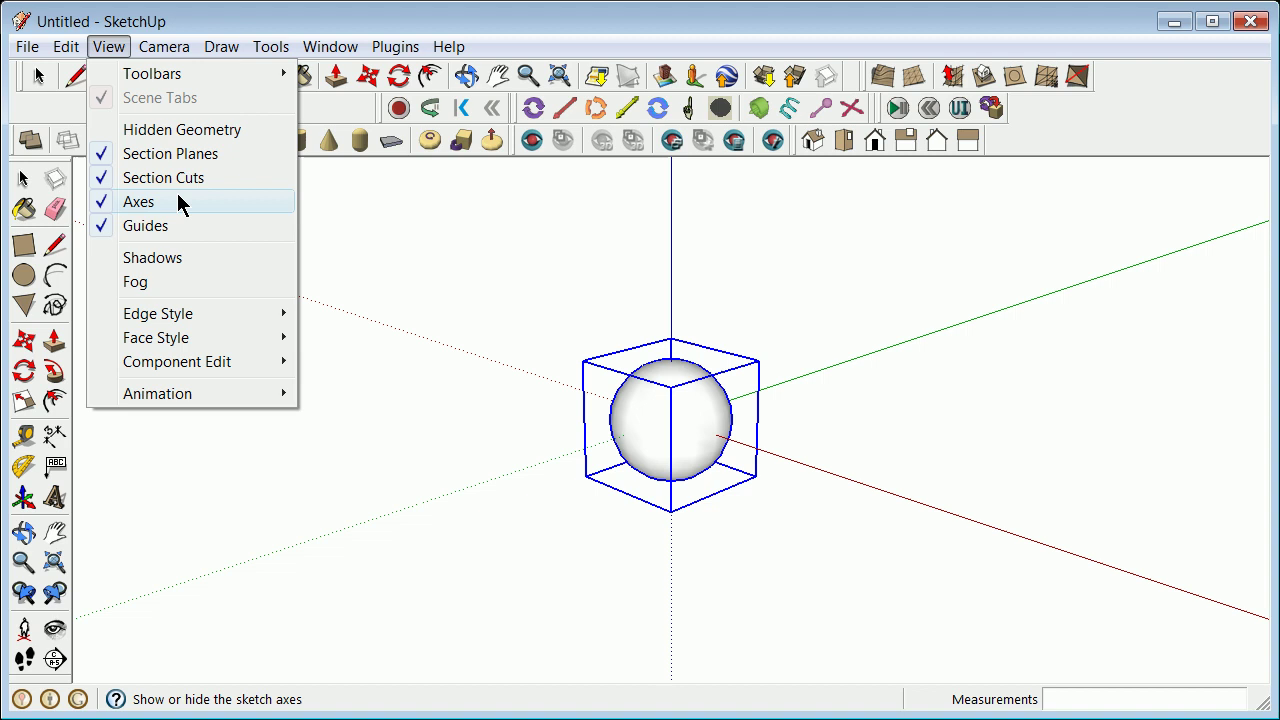
left_click(176, 132)
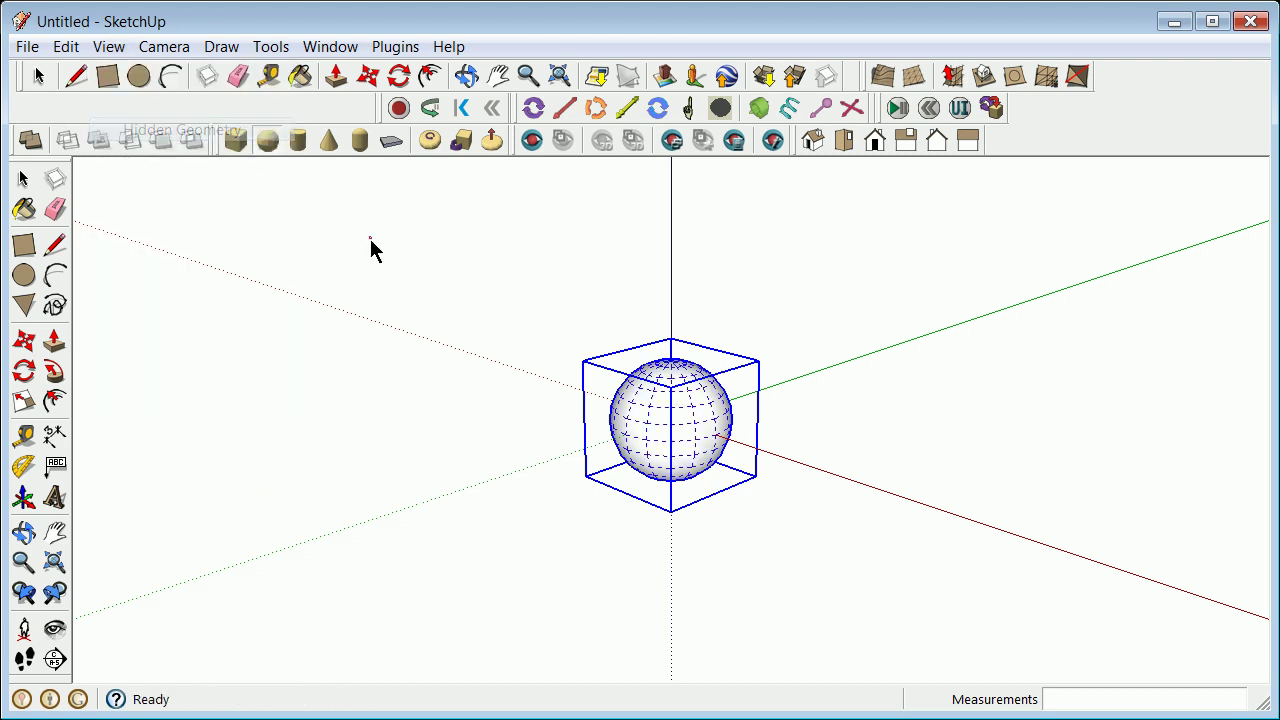
Examine the sphere's facet grid up close and from a lower viewing angle.
scroll(775, 435, "up", 6)
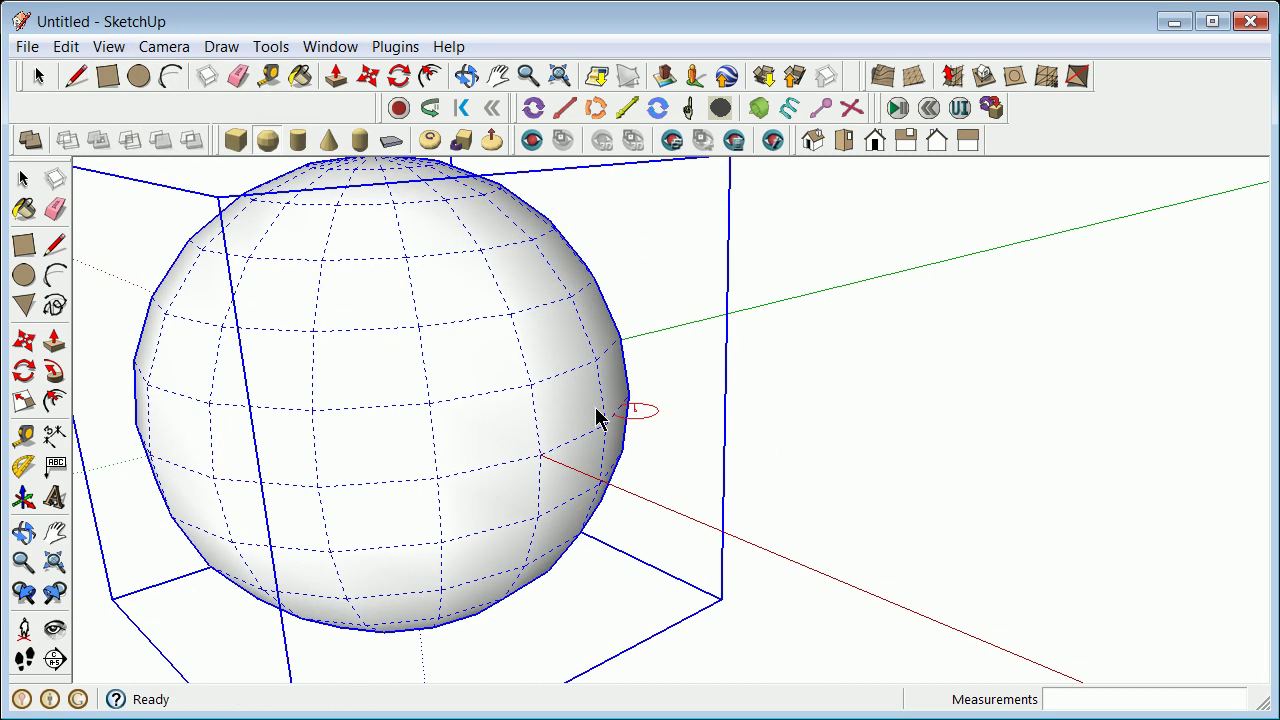
scroll(347, 503, "down", 6)
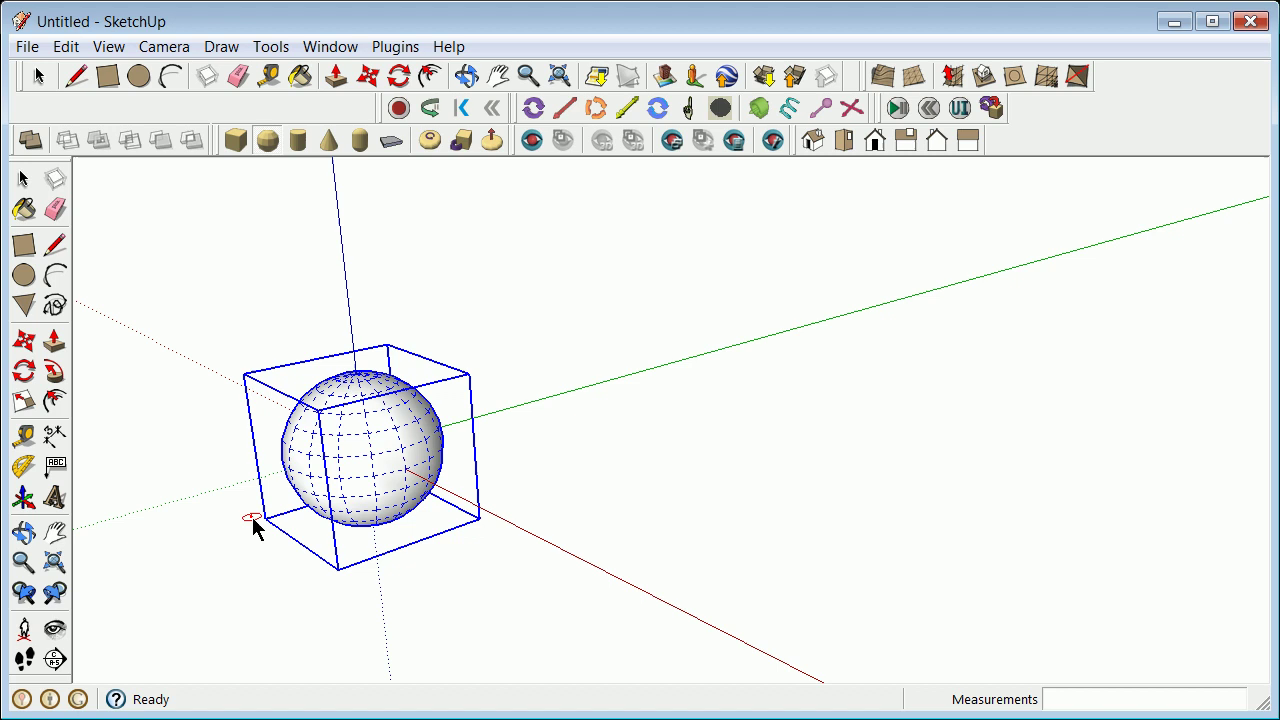
scroll(410, 455, "up", 5)
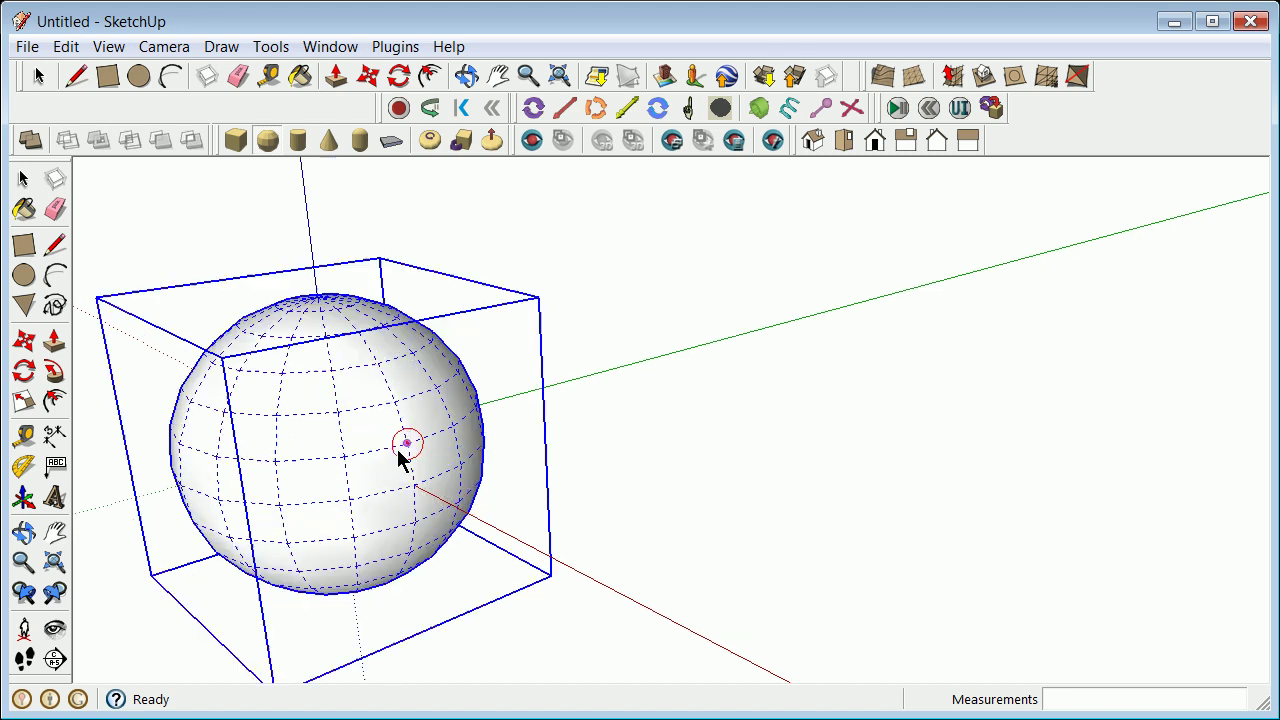
scroll(406, 514, "down", 6)
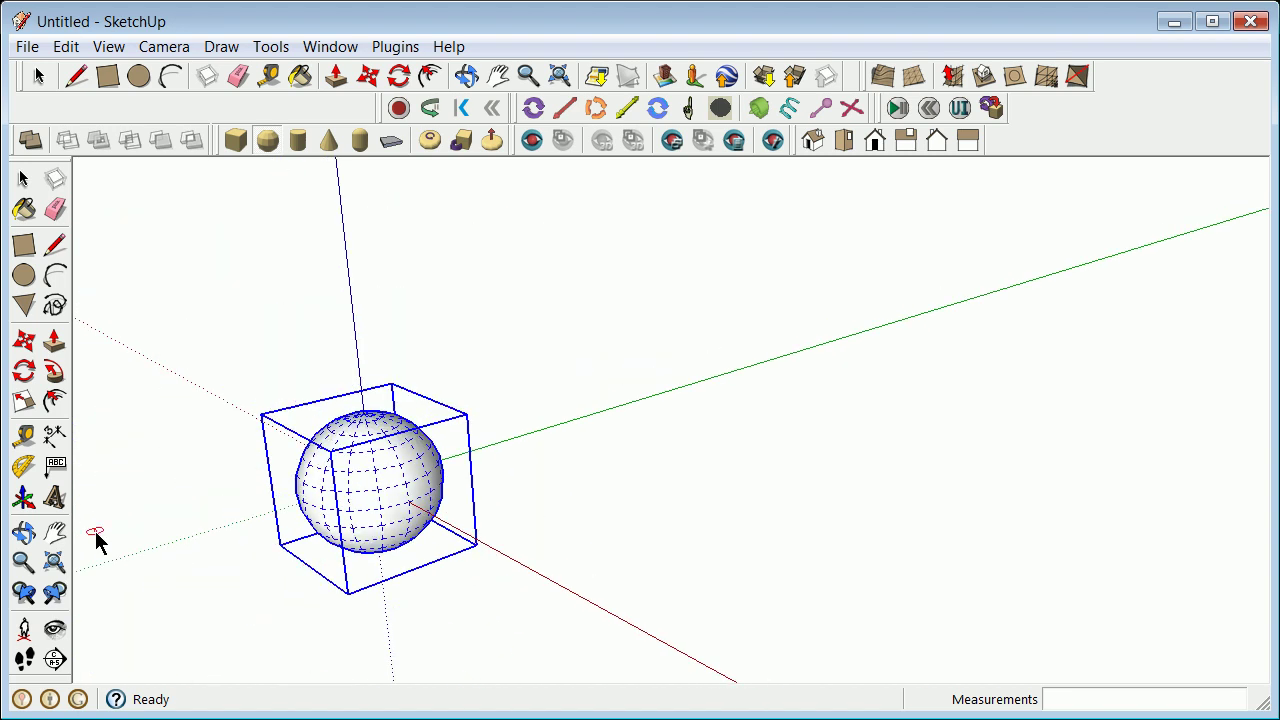
left_click(24, 533)
left_click_drag(400, 500, 486, 500)
scroll(472, 490, "up", 5)
scroll(472, 490, "down", 5)
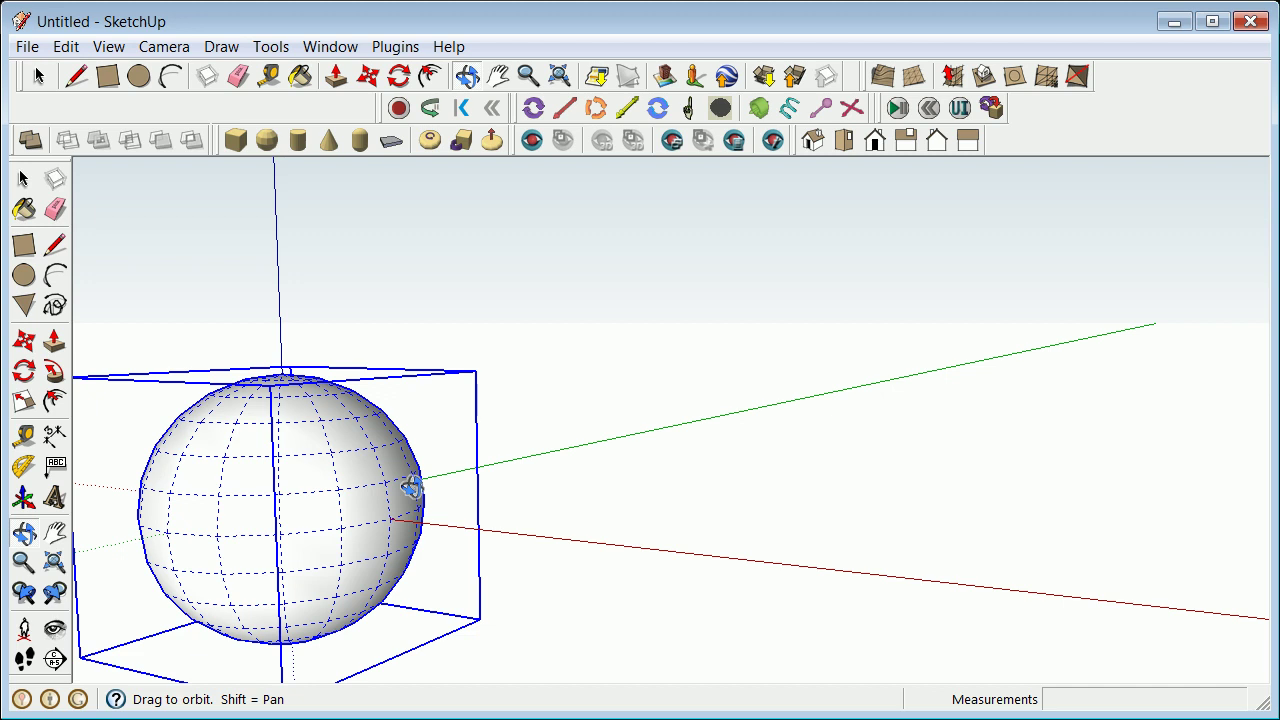
scroll(410, 487, "down", 4)
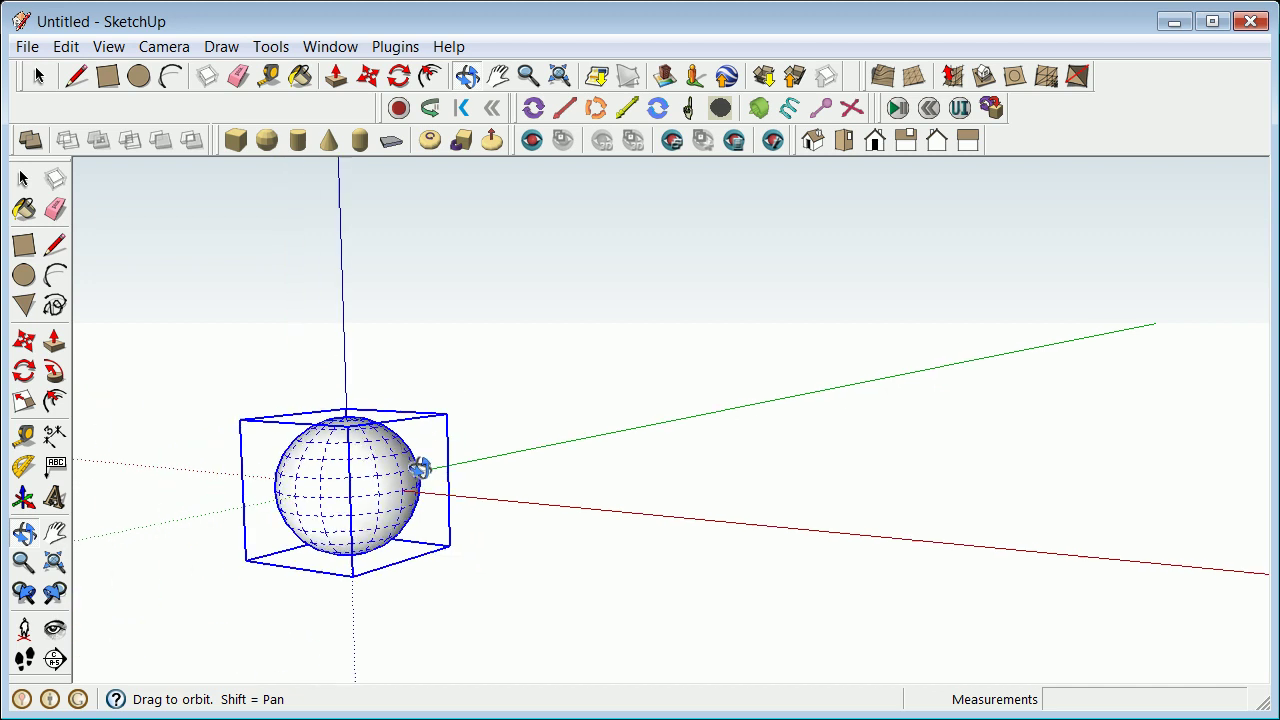
scroll(329, 437, "up", 3)
scroll(557, 509, "up", 4)
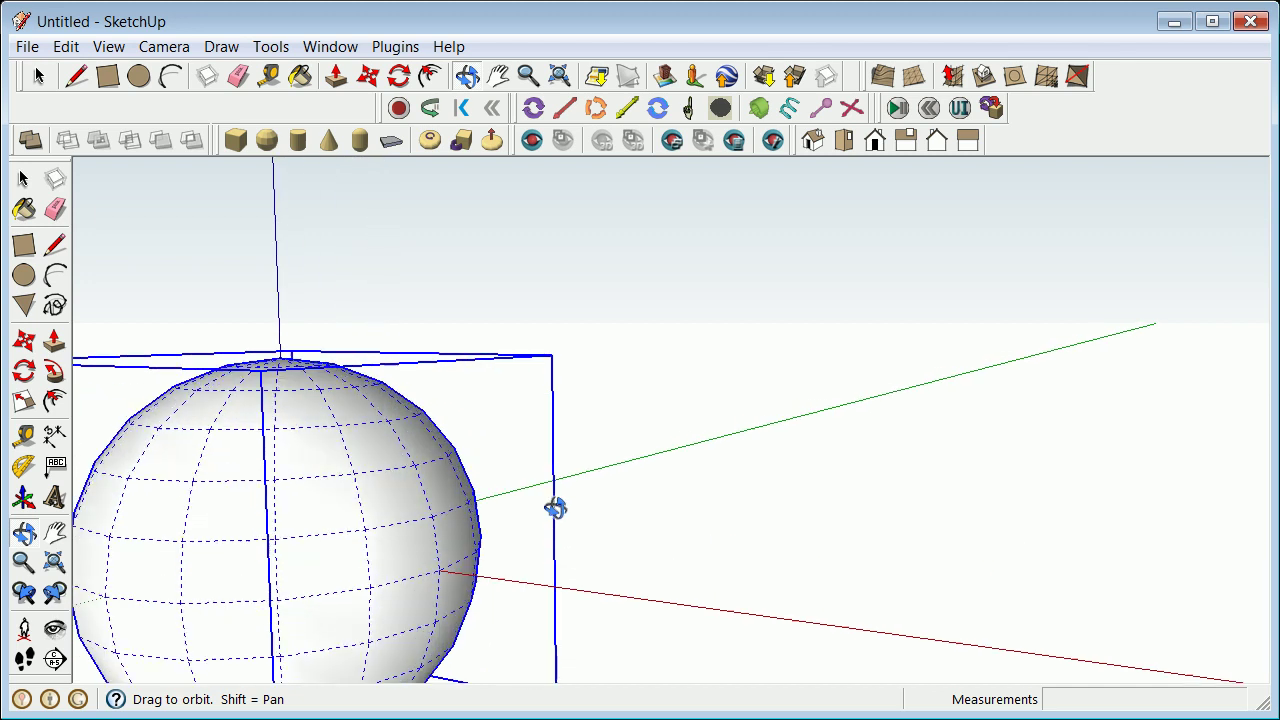
left_click_drag(439, 582, 443, 514)
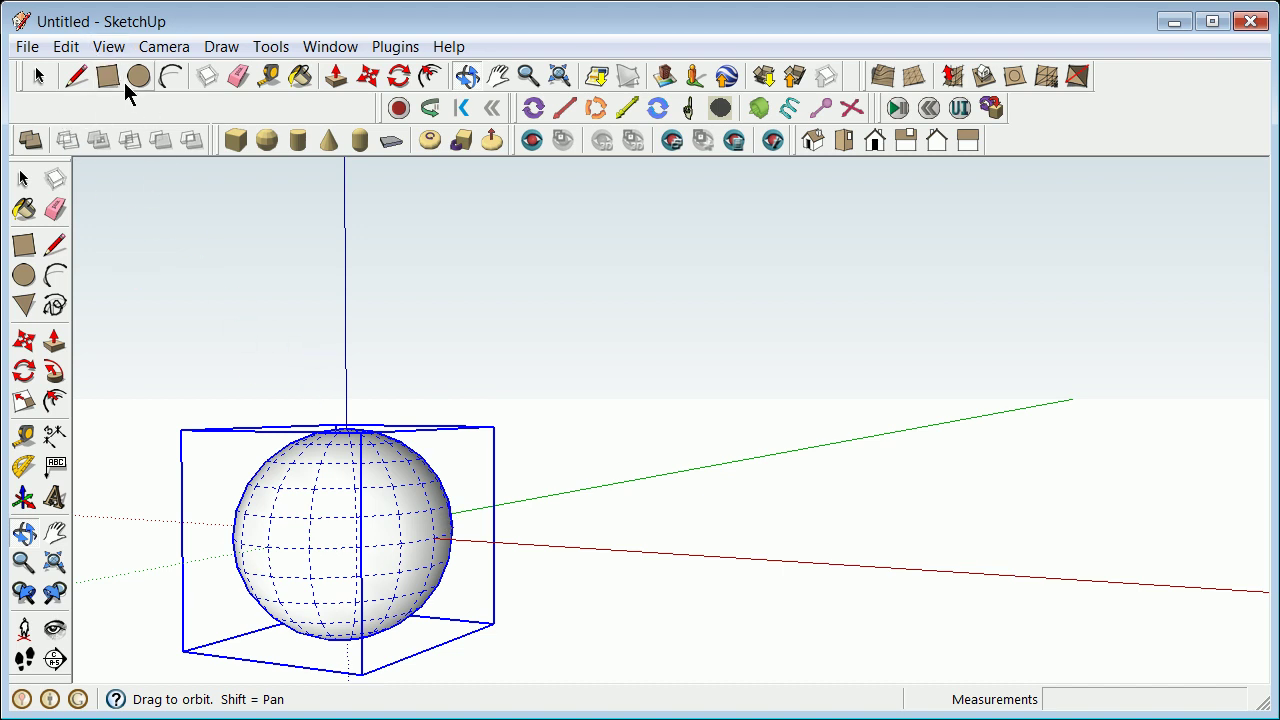
Turn on the X-ray face style to see through the sphere to its centre.
left_click(163, 47)
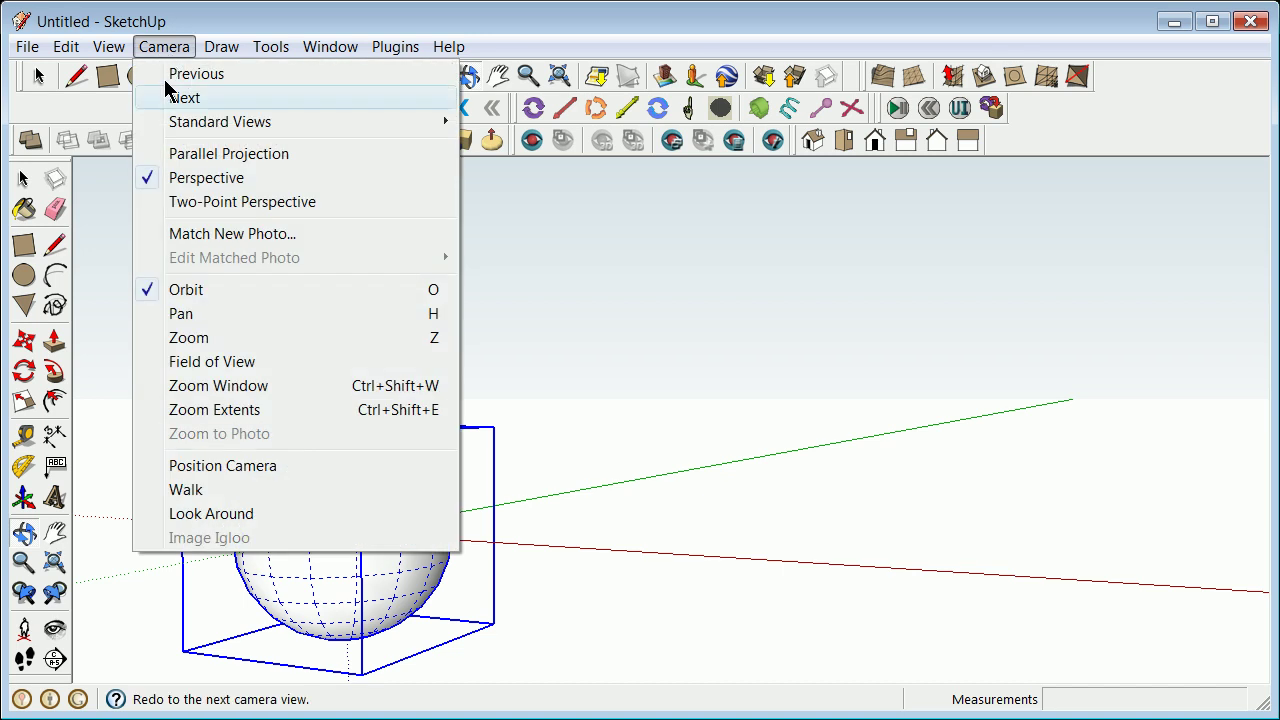
mouse_move(100, 48)
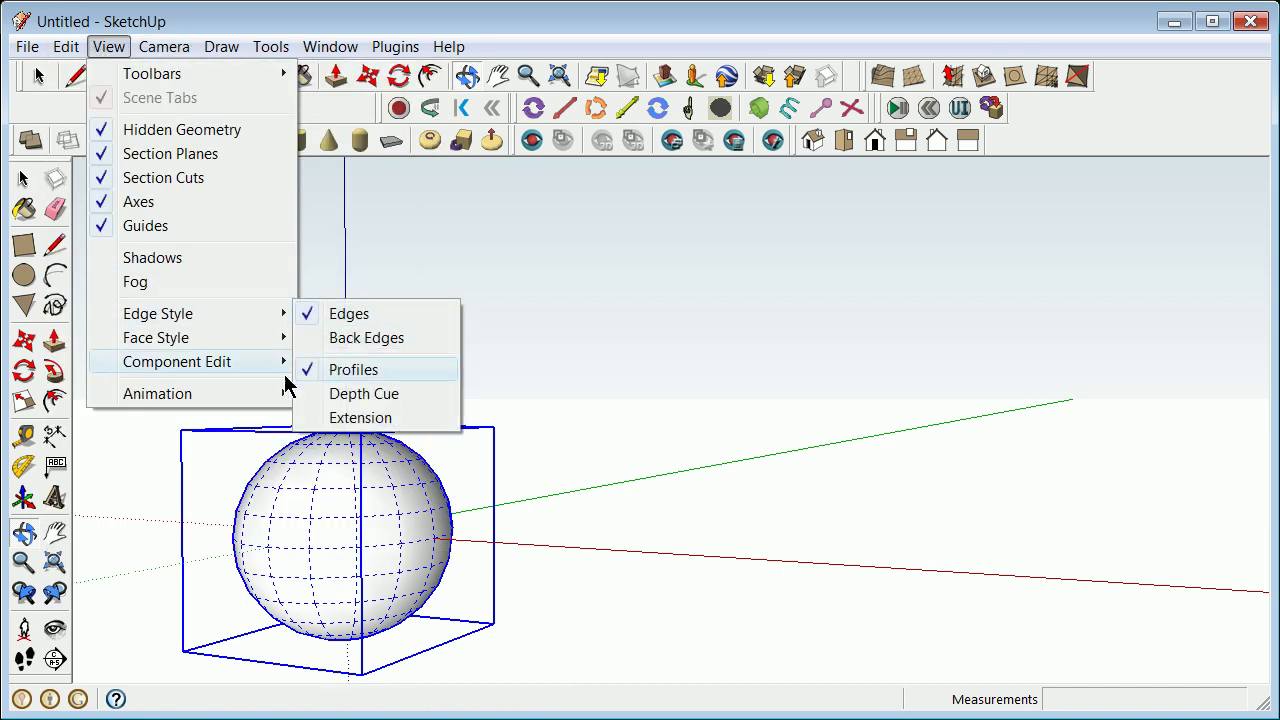
mouse_move(229, 347)
left_click(314, 337)
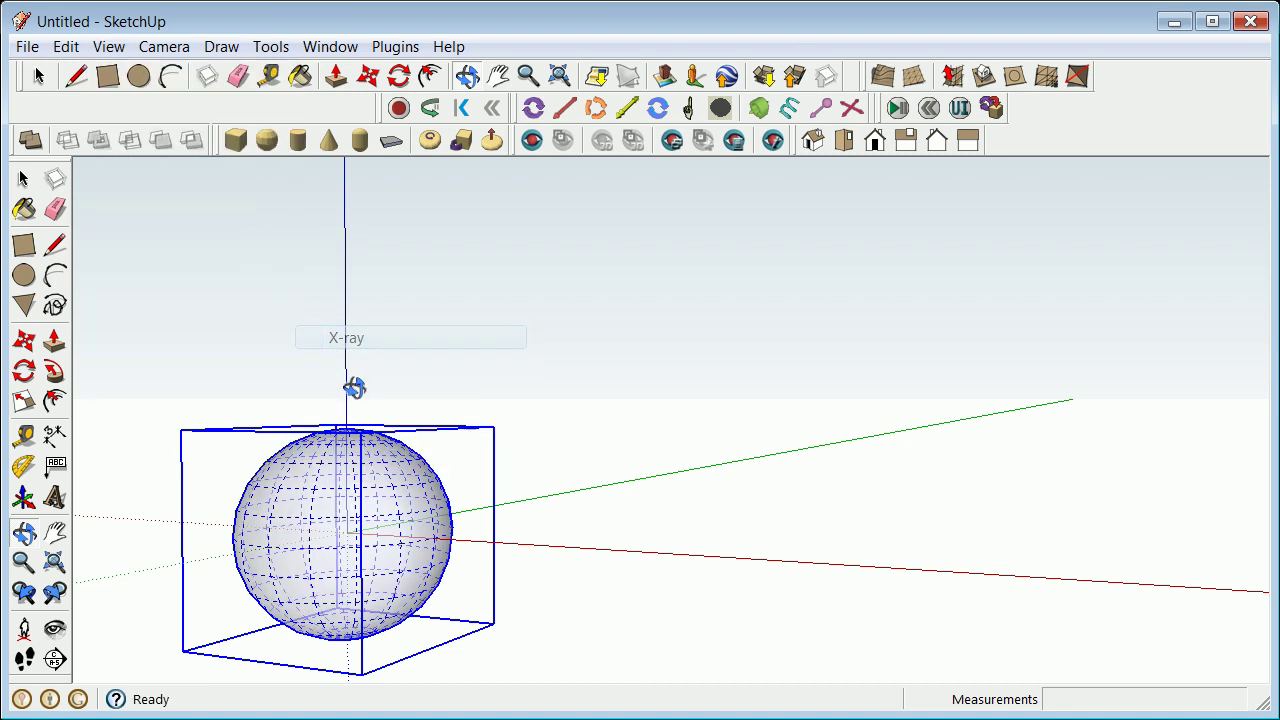
Draw a closed triangle with lines from the sphere's centre to two adjacent grid vertices on its equator, one on the red axis.
scroll(390, 527, "up", 2)
scroll(390, 527, "up", 3)
left_click_drag(391, 557, 338, 568)
left_click(52, 248)
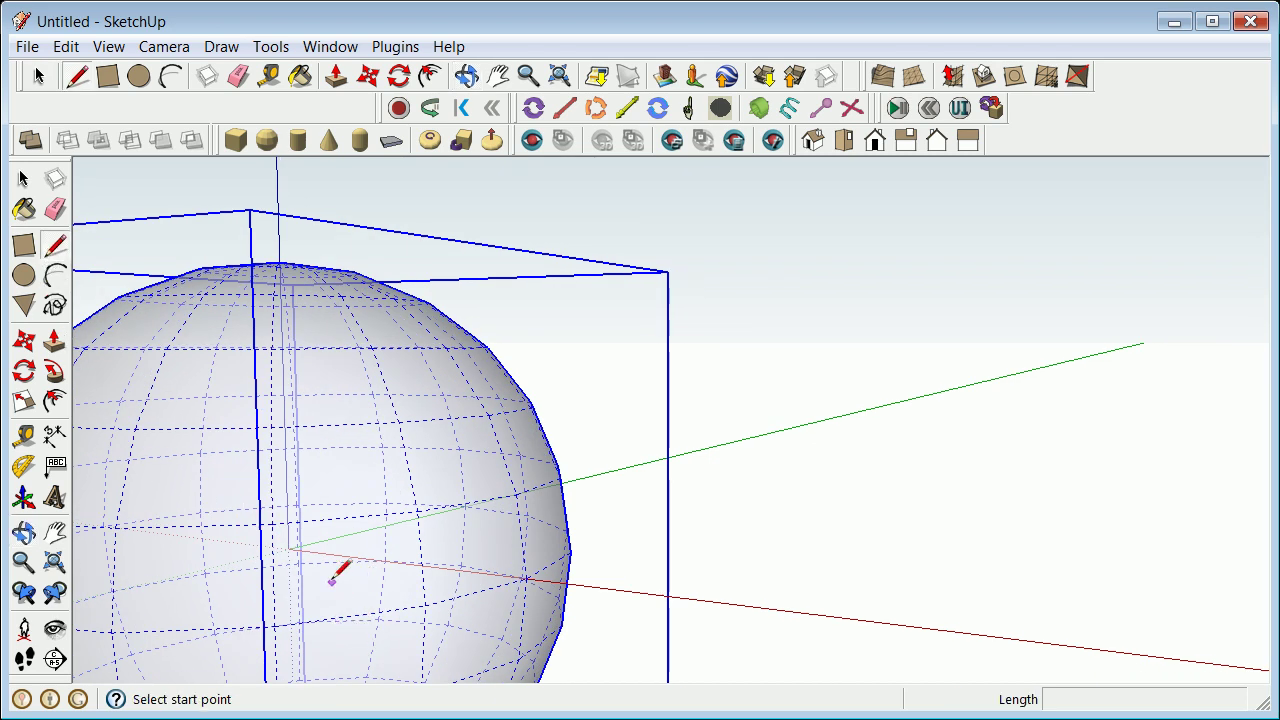
left_click(290, 547)
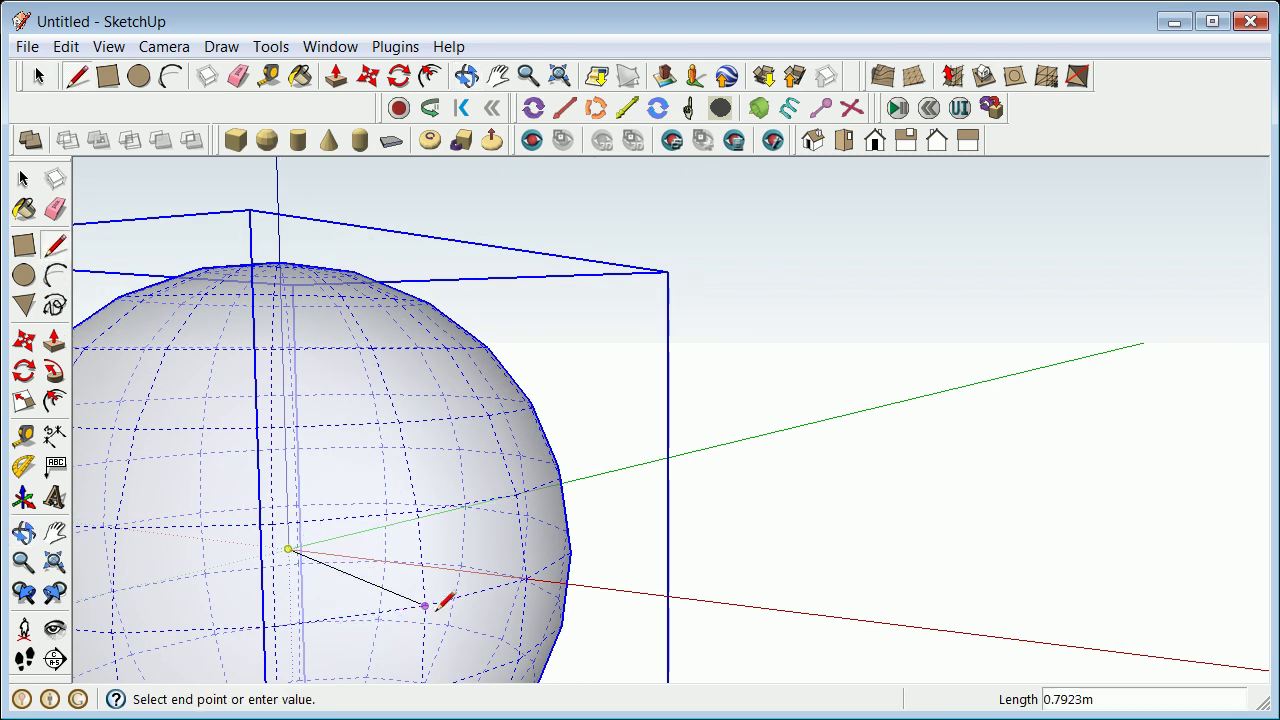
scroll(497, 585, "up", 2)
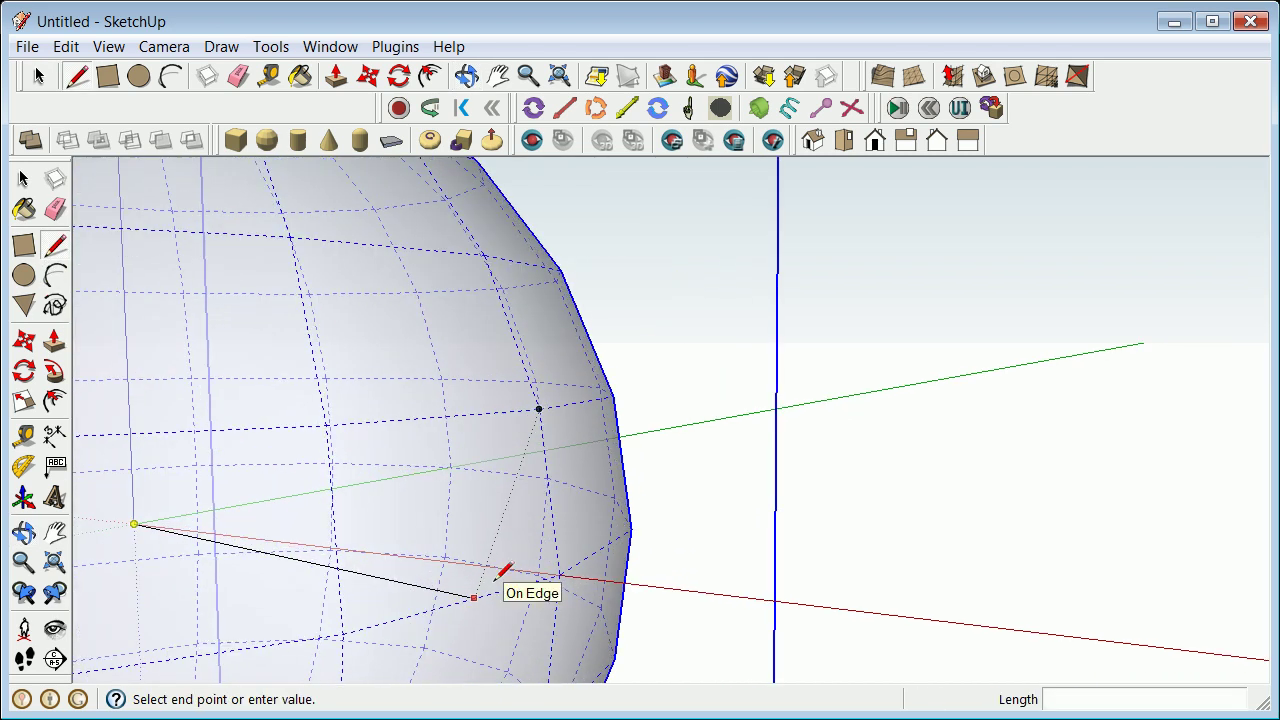
left_click(343, 633)
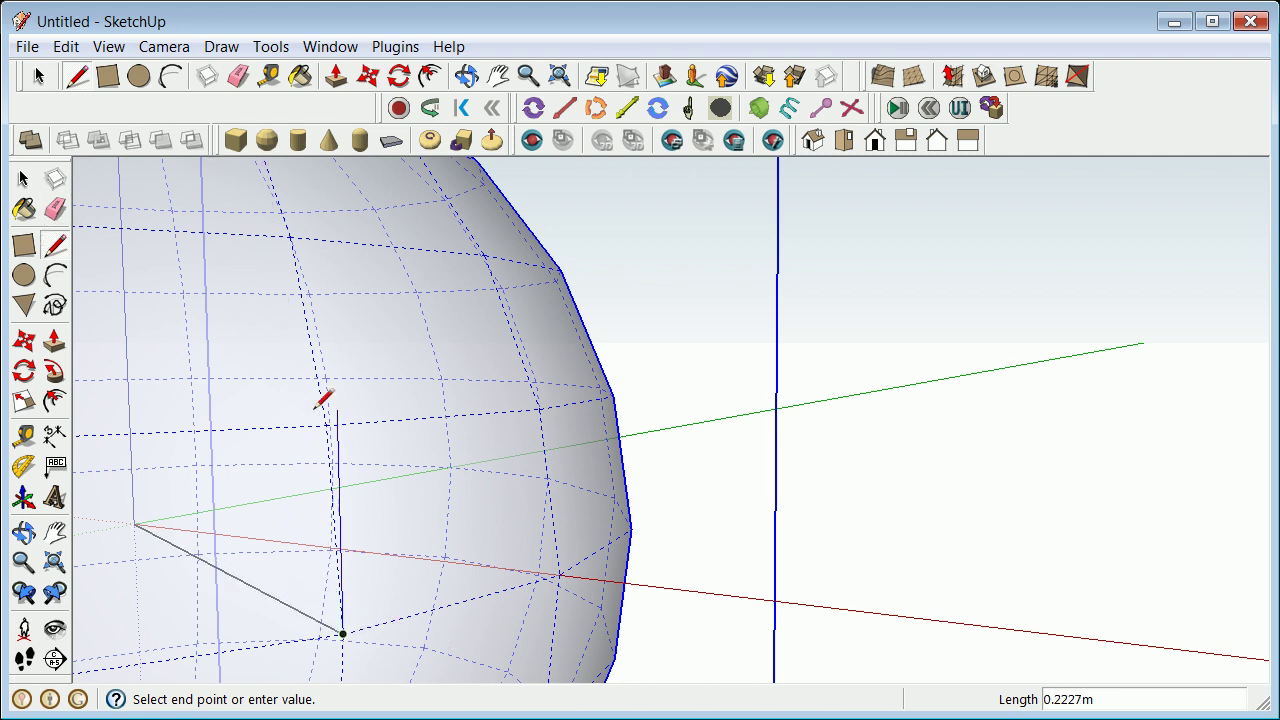
left_click(558, 576)
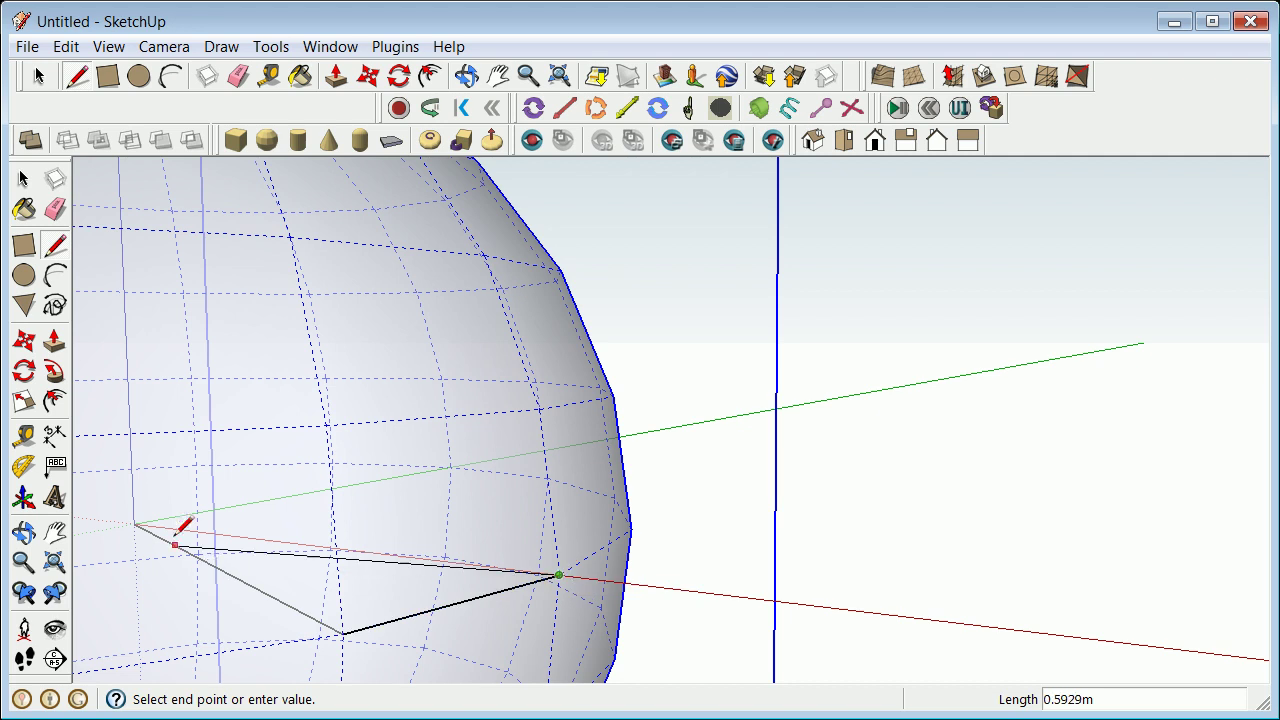
left_click(134, 523)
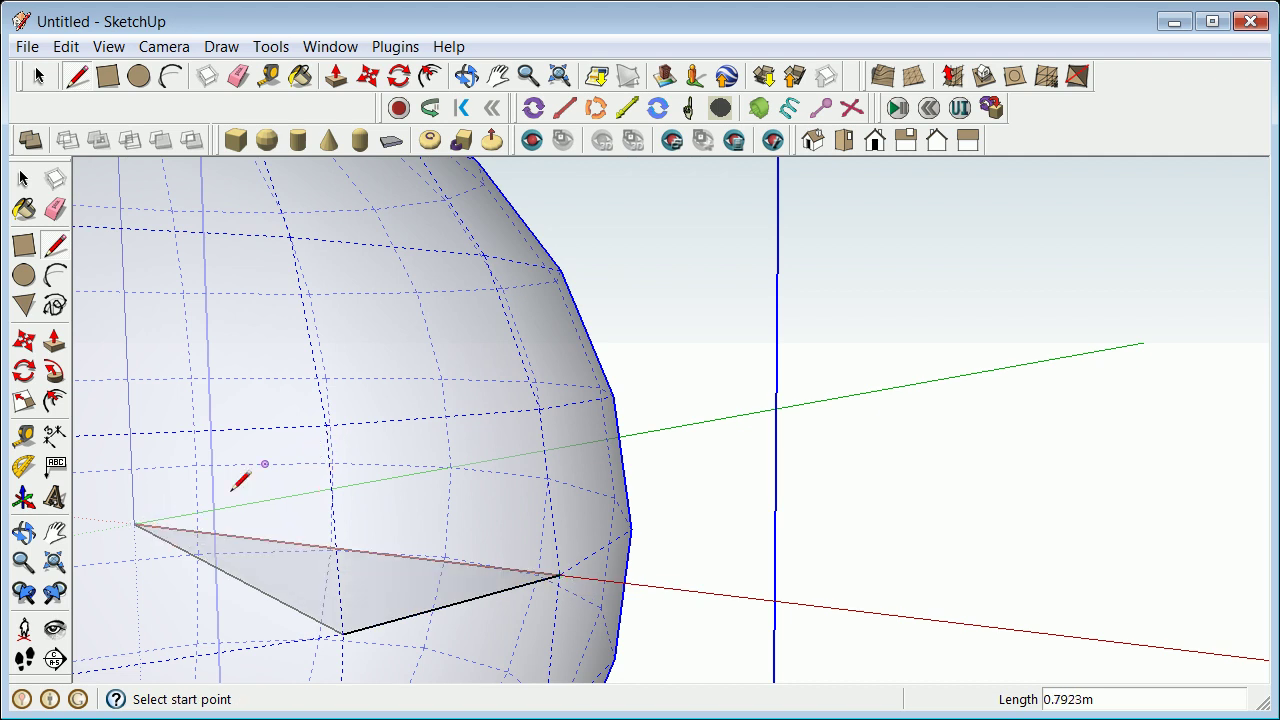
Draw a second closed triangle from the sphere's centre to the two grid vertices directly above the first triangle's outer corners.
left_click(134, 523)
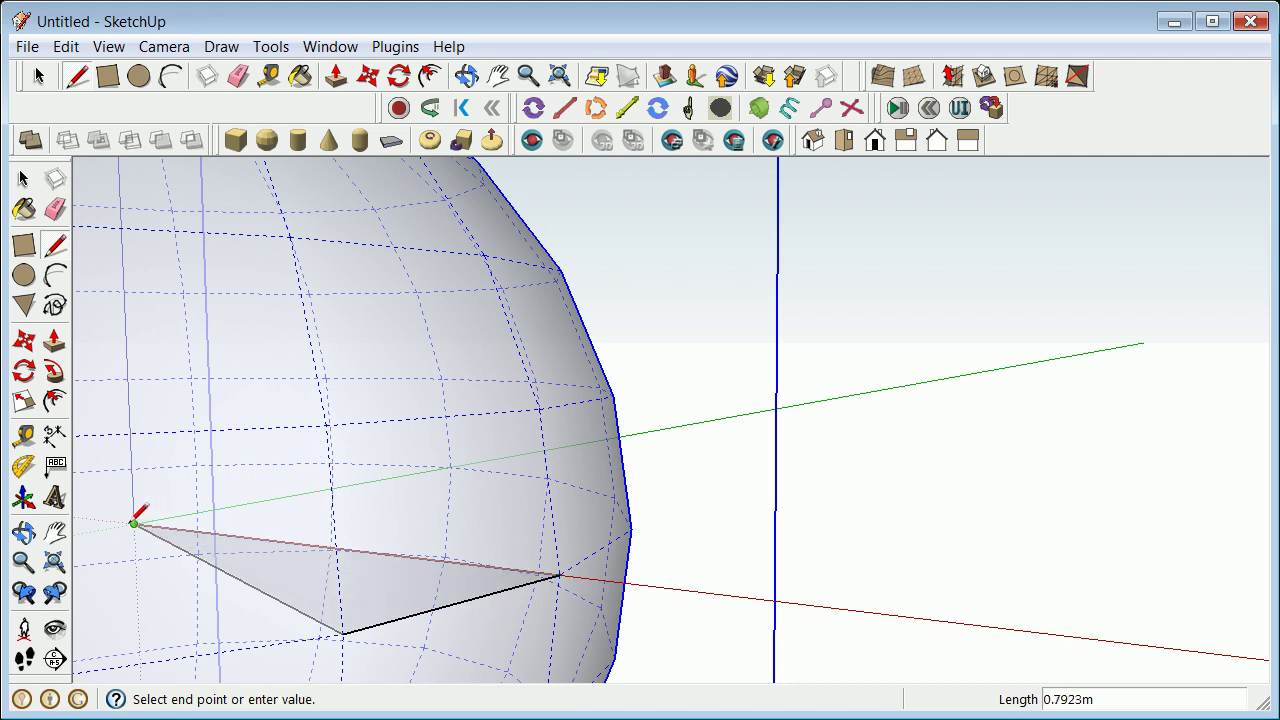
left_click(326, 425)
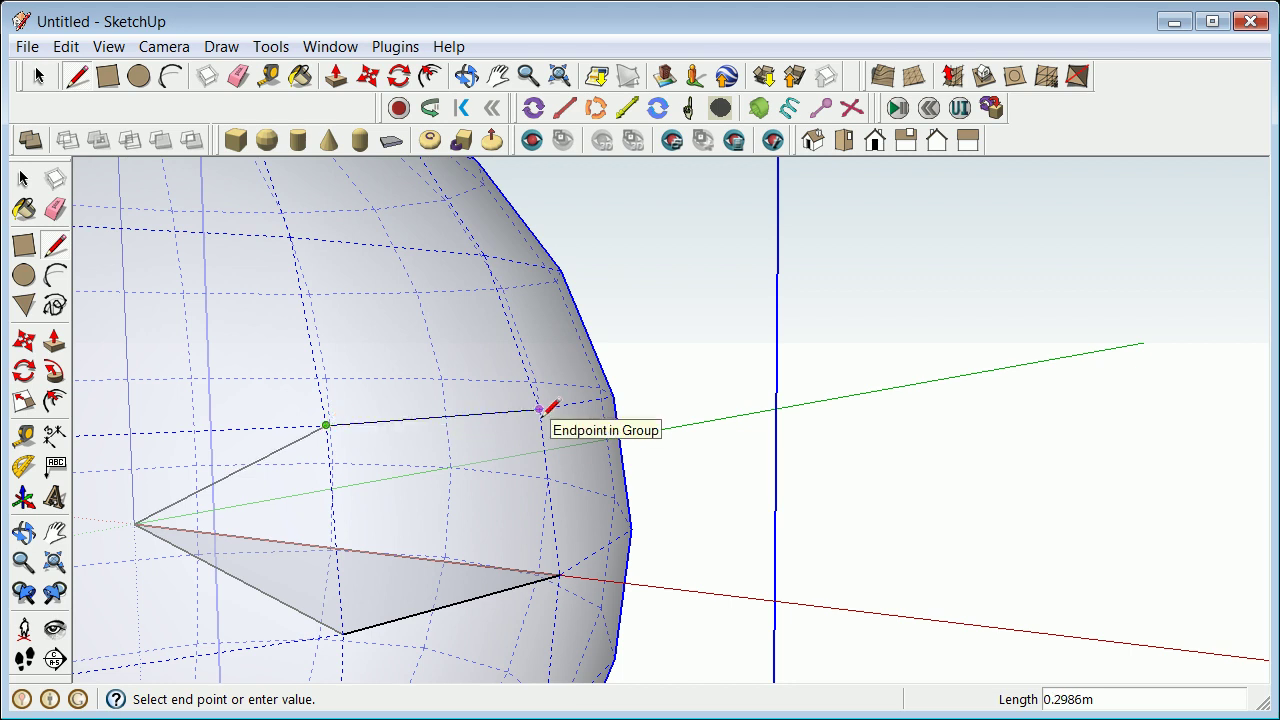
left_click(539, 409)
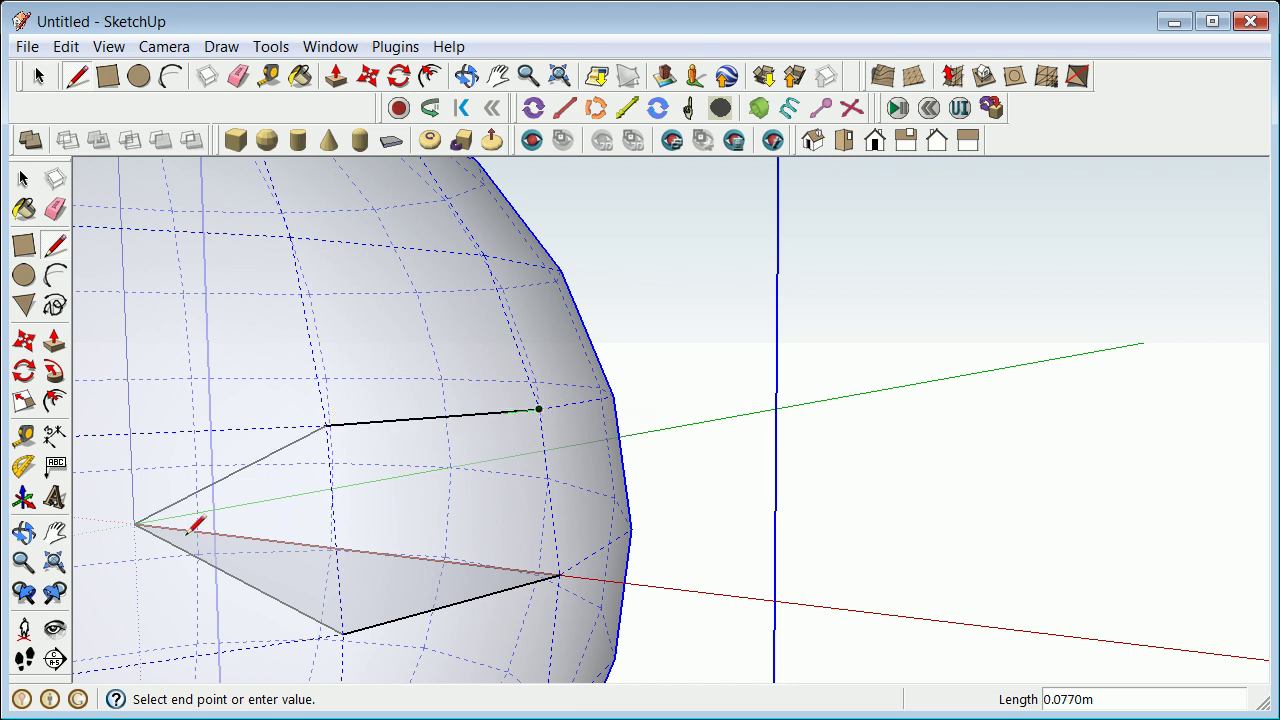
left_click(135, 523)
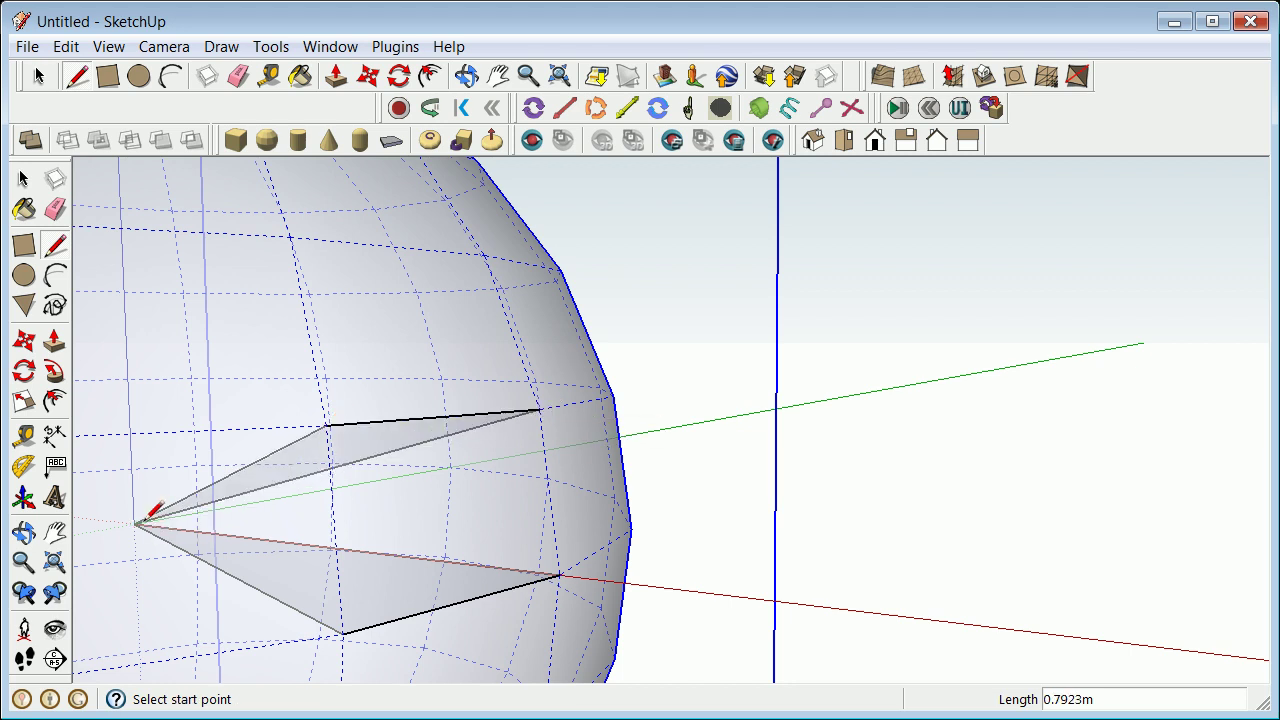
Connect the outer corners of the upper and lower triangles with two lines to close the four-sided pyramid.
left_click(326, 425)
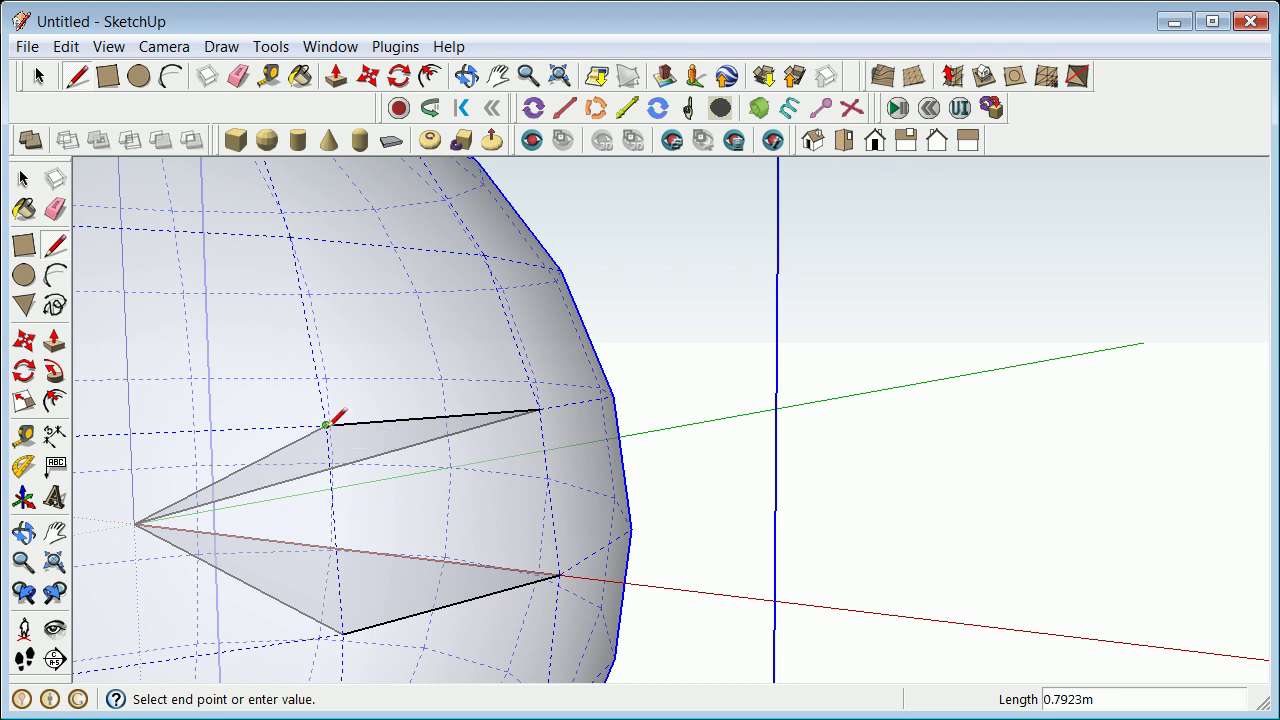
left_click(343, 632)
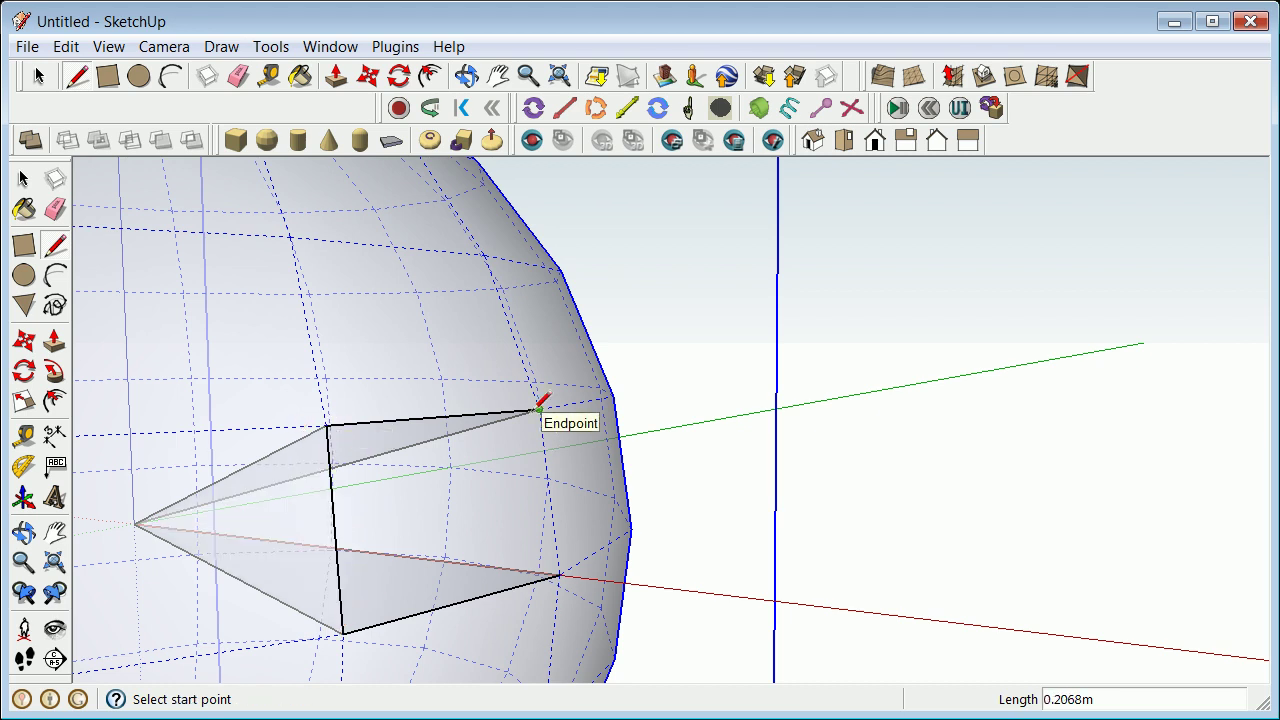
left_click(540, 409)
left_click(559, 576)
scroll(350, 495, "down", 3)
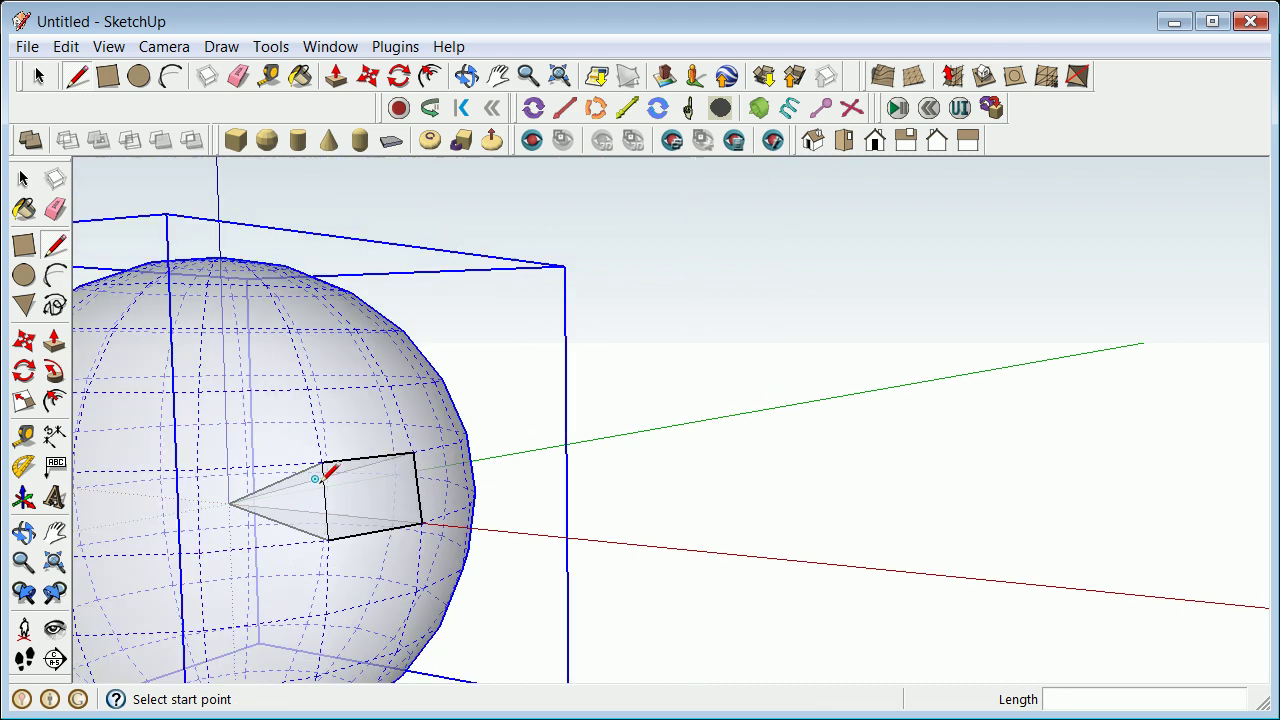
Select all faces and edges of the four-sided pyramid inside the sphere and make them a group.
left_click(24, 533)
left_click_drag(80, 543, 337, 606)
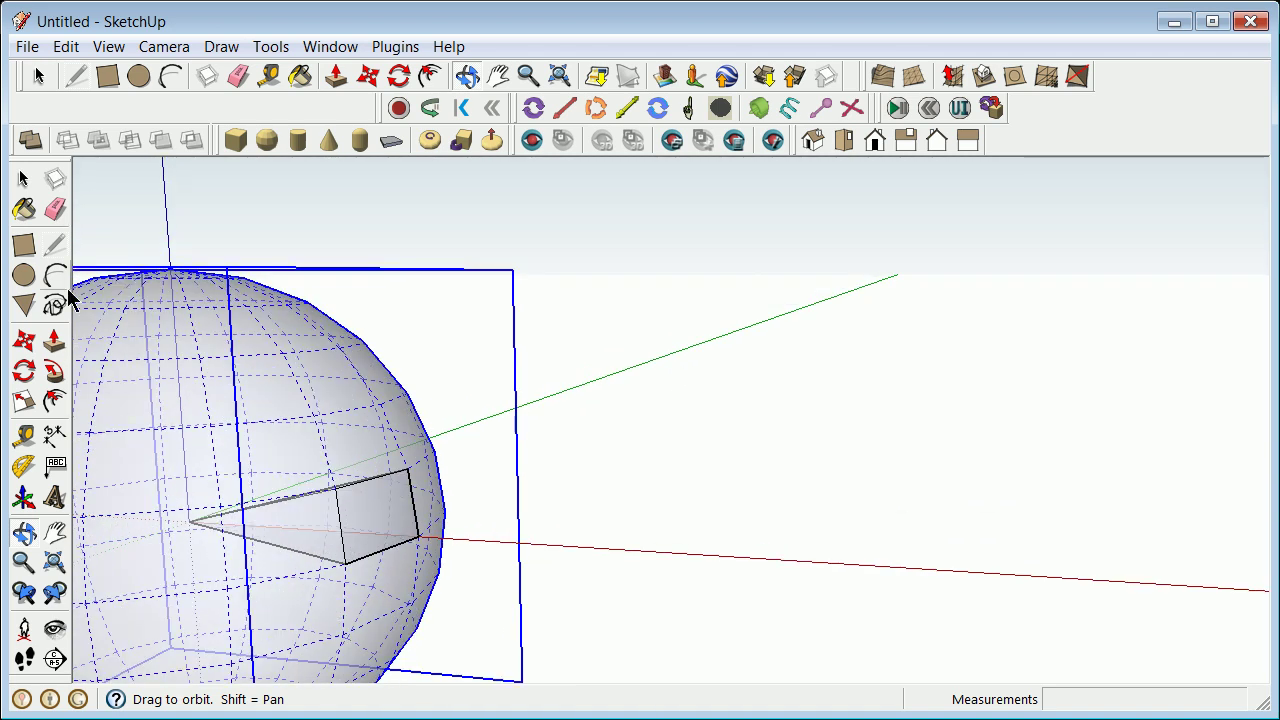
left_click(24, 179)
mouse_move(171, 463)
left_mouse_down()
mouse_move(357, 608)
mouse_move(461, 607)
left_mouse_up()
right_click(354, 504)
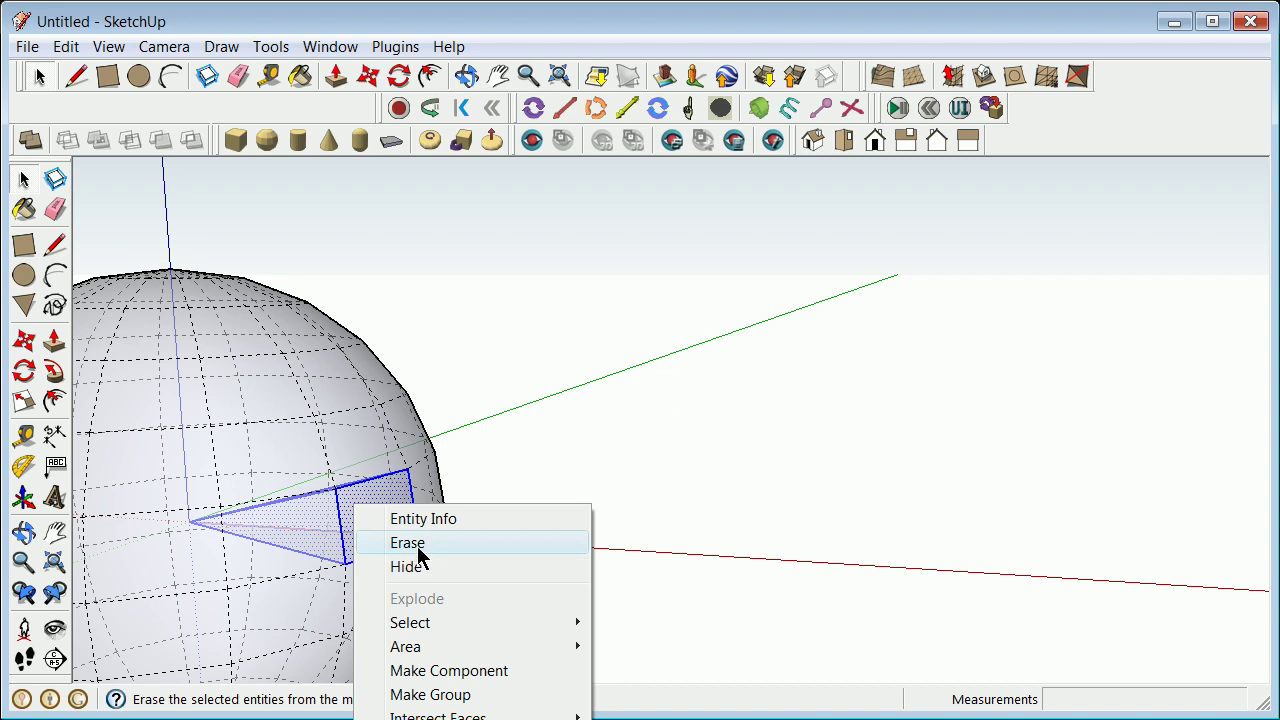
left_click(462, 695)
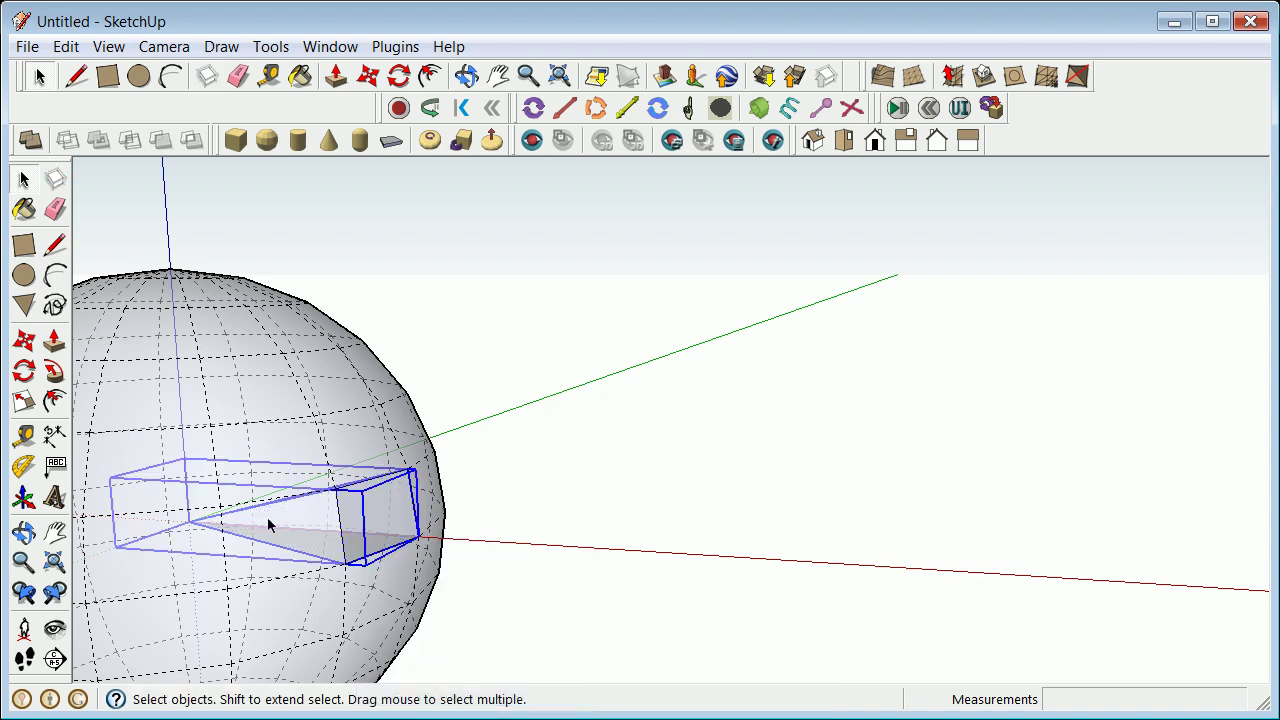
Try moving the pyramid group about 1.13 m out of the sphere, and undo the move.
left_click(24, 341)
left_click(427, 653)
left_click(922, 649)
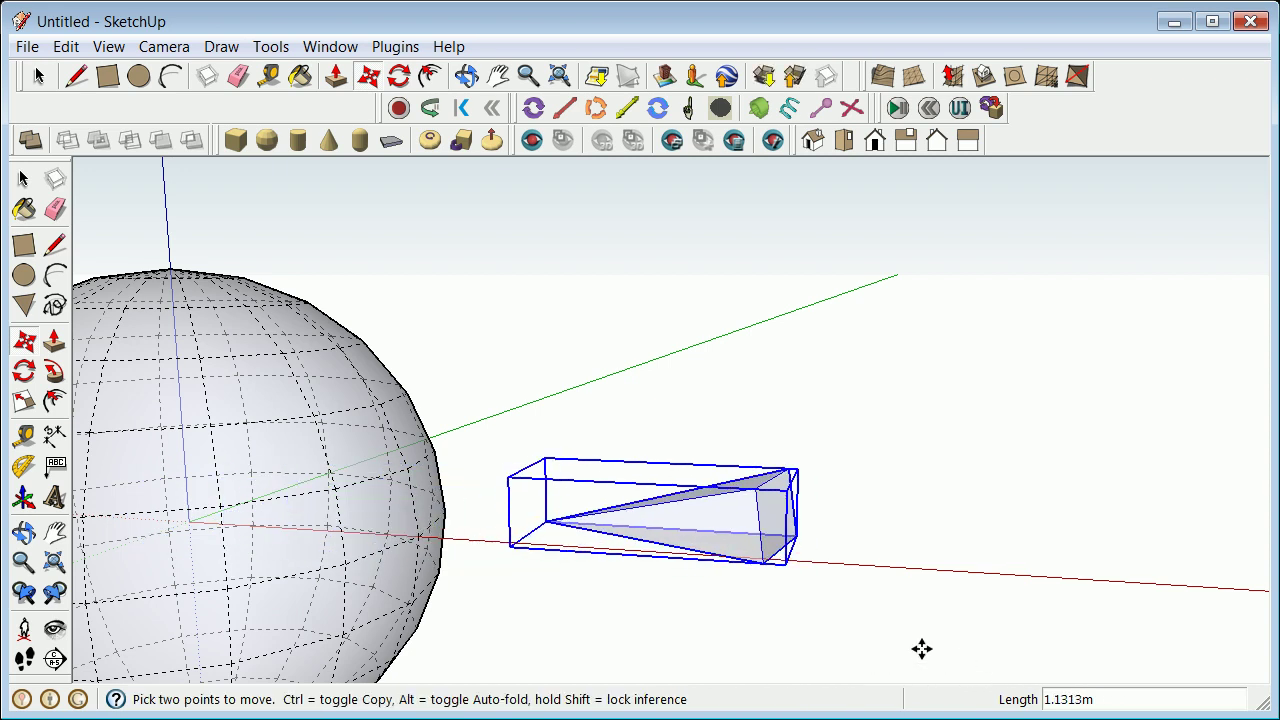
left_click(39, 76)
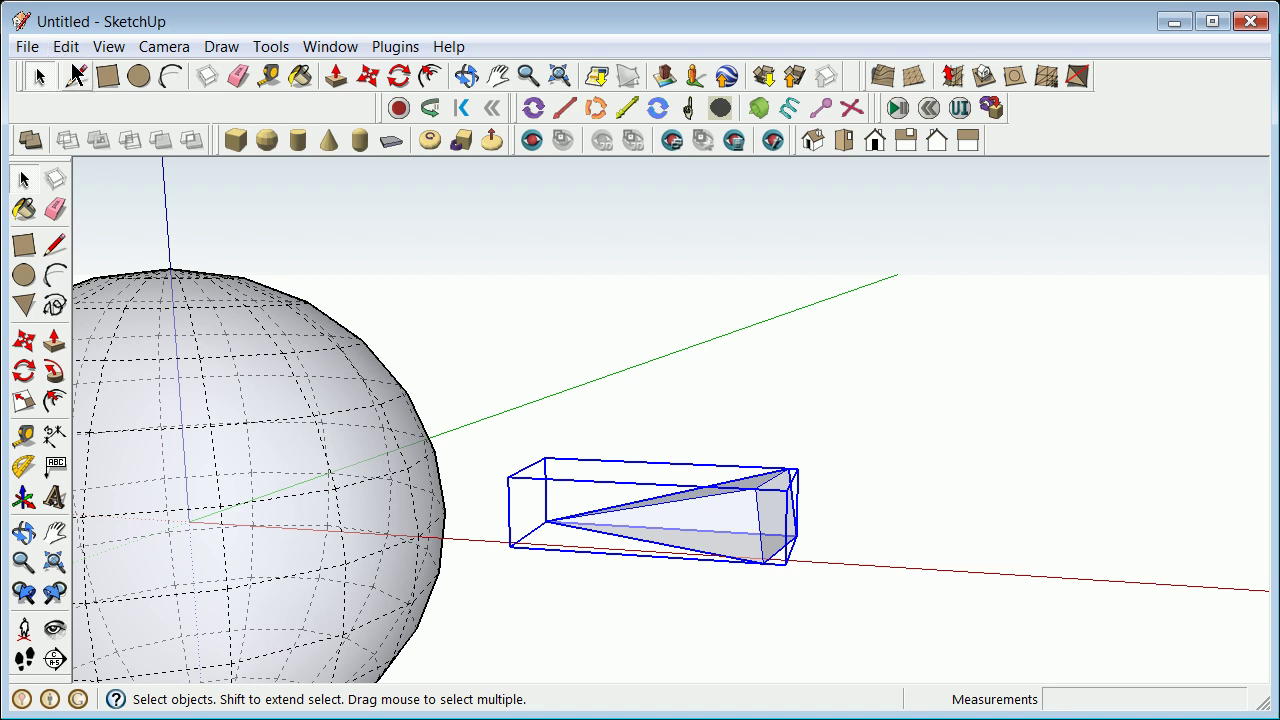
left_click(787, 402)
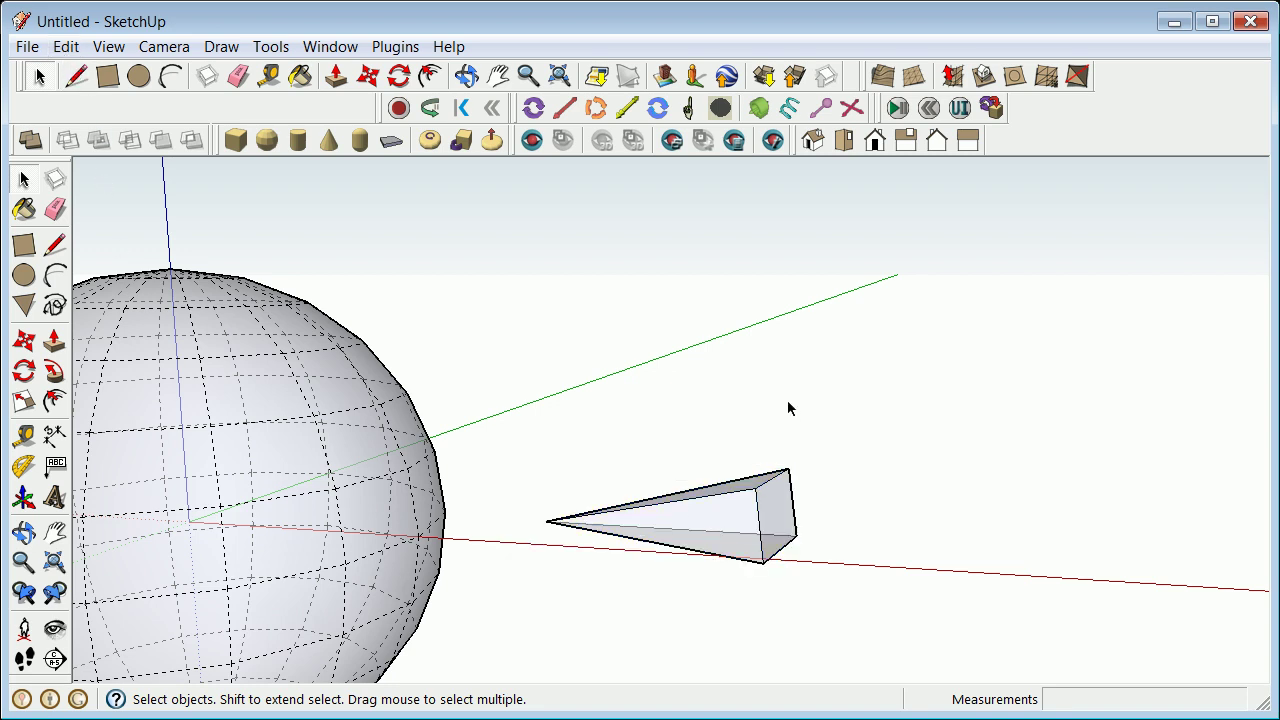
left_click(63, 46)
left_click(104, 74)
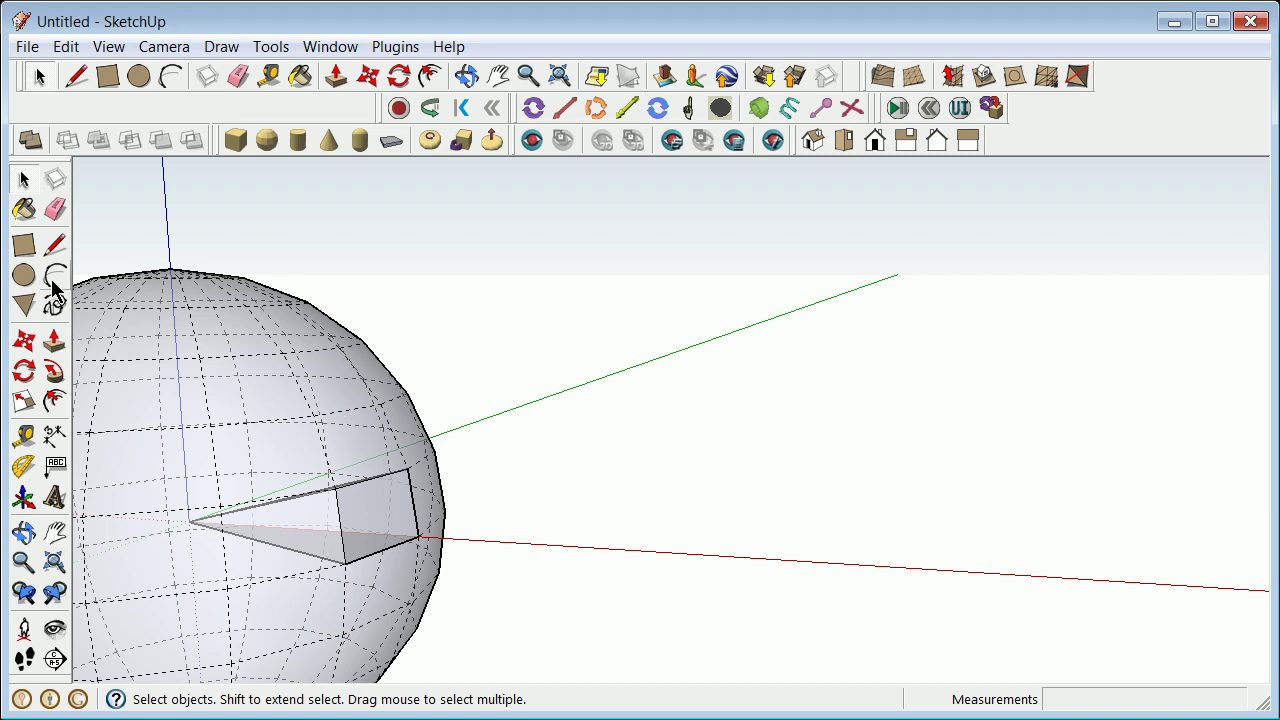
Draw a marker line outward from the sphere's grid vertex one row above the pyramid's upper outer corner farther along the equator.
left_click(55, 244)
left_click(380, 404)
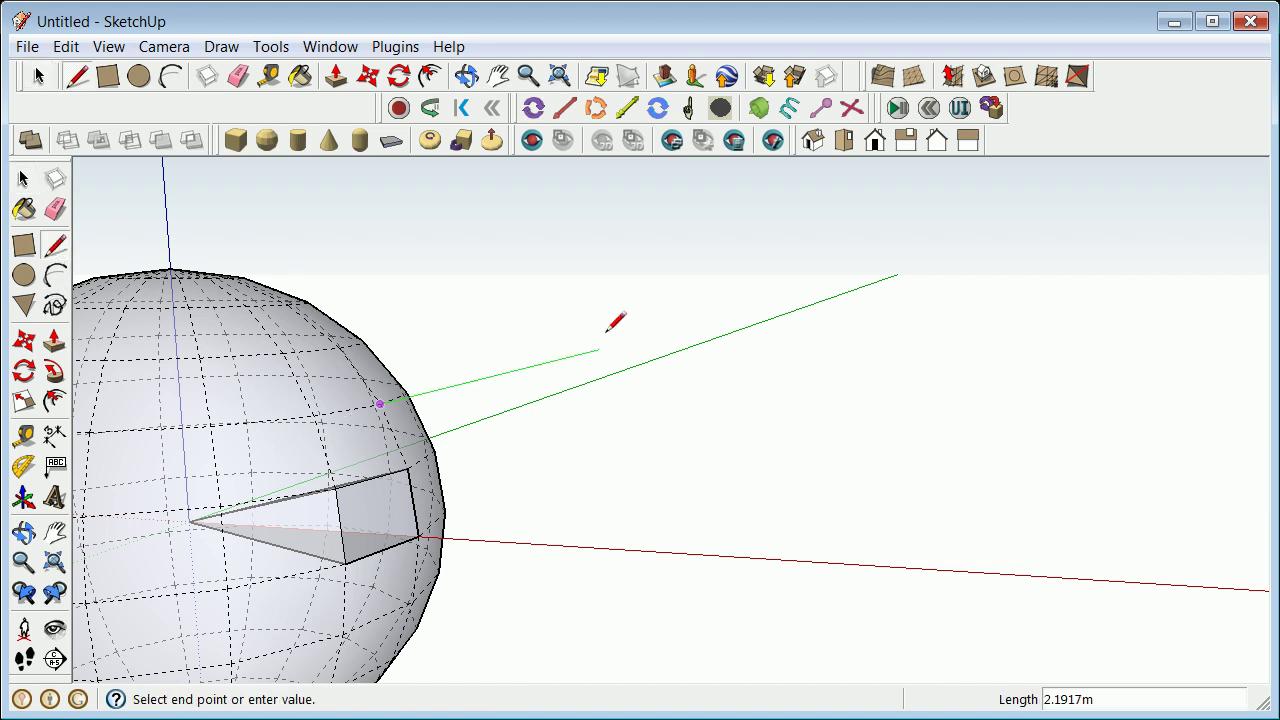
left_click(598, 315)
left_click(36, 77)
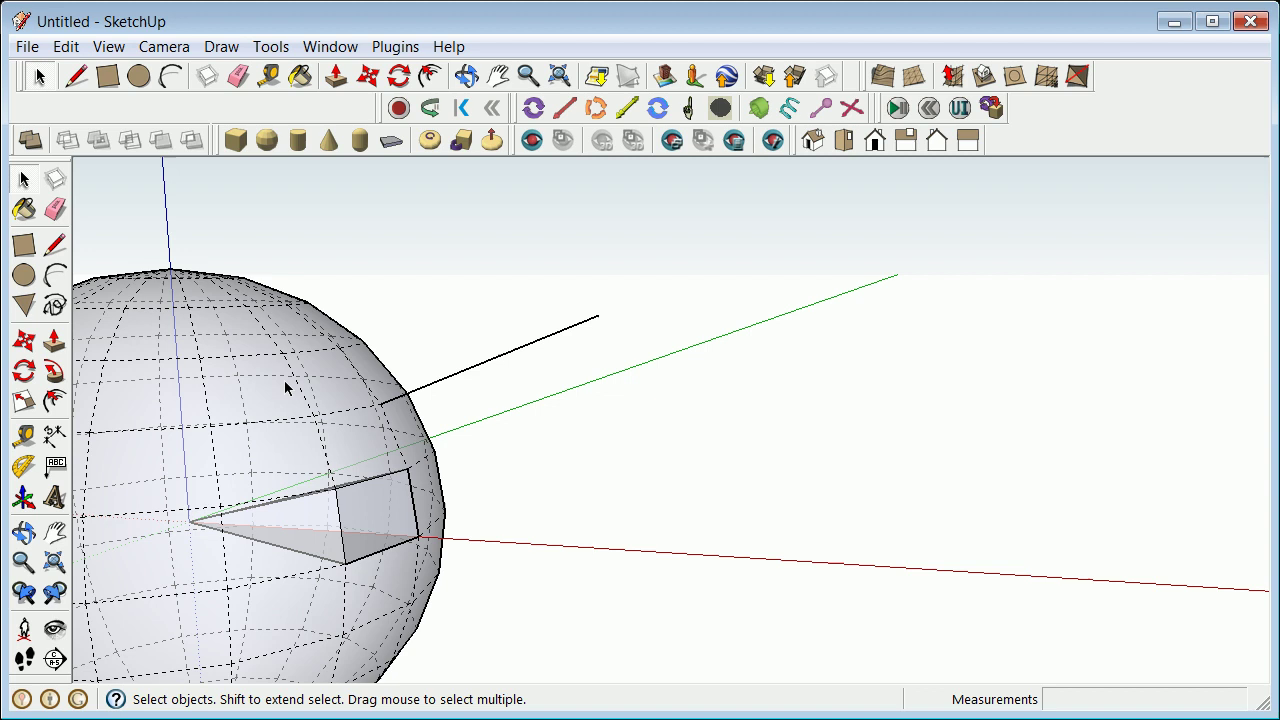
Move the pyramid group by its apex from the sphere's centre out of the sphere in the red axis direction.
left_click(411, 535)
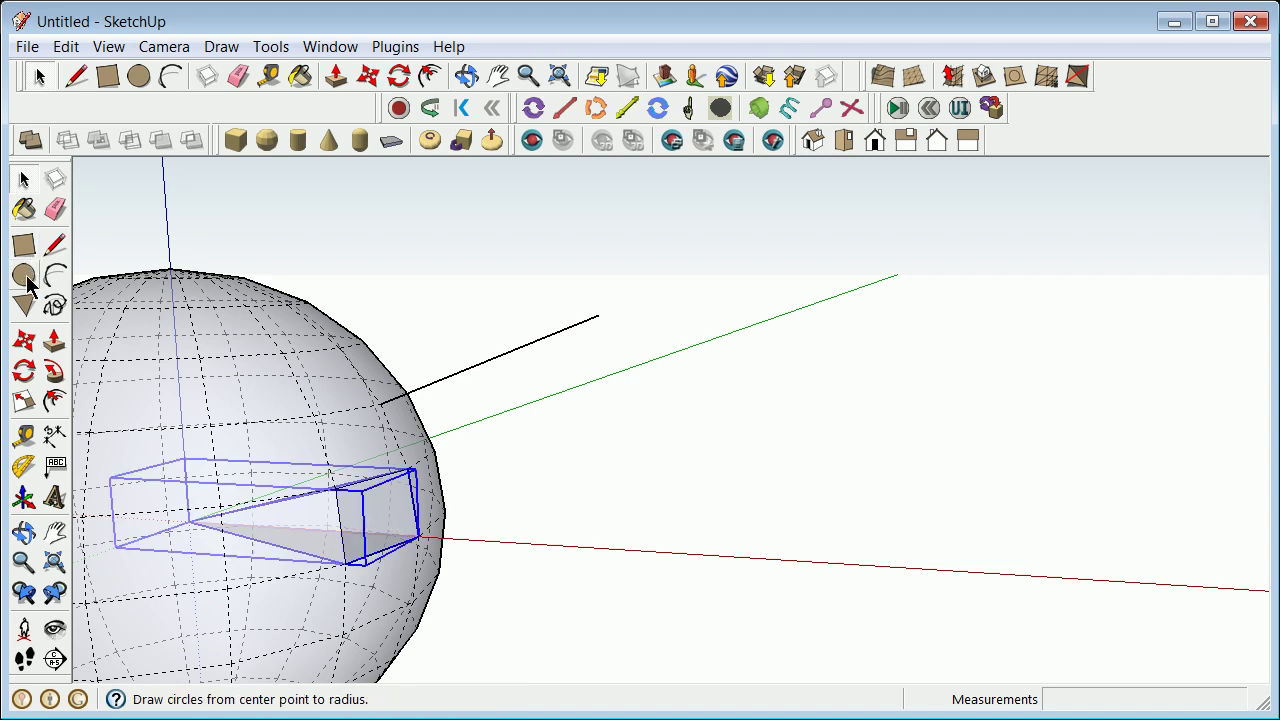
left_click(25, 343)
left_click(190, 521)
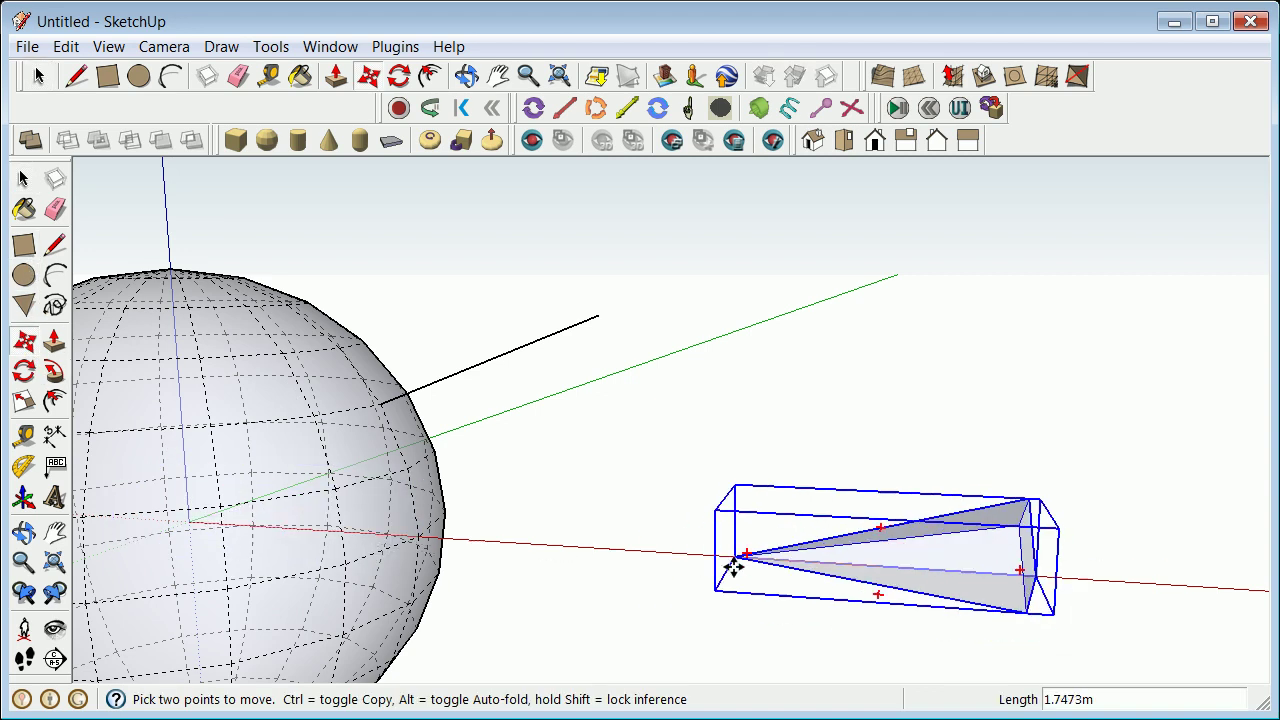
left_click(733, 525)
Draw a closed triangle from the sphere's centre to two vertices on one meridian, bordering the facet directly above the first pyramid's facet.
scroll(234, 420, "up", 2)
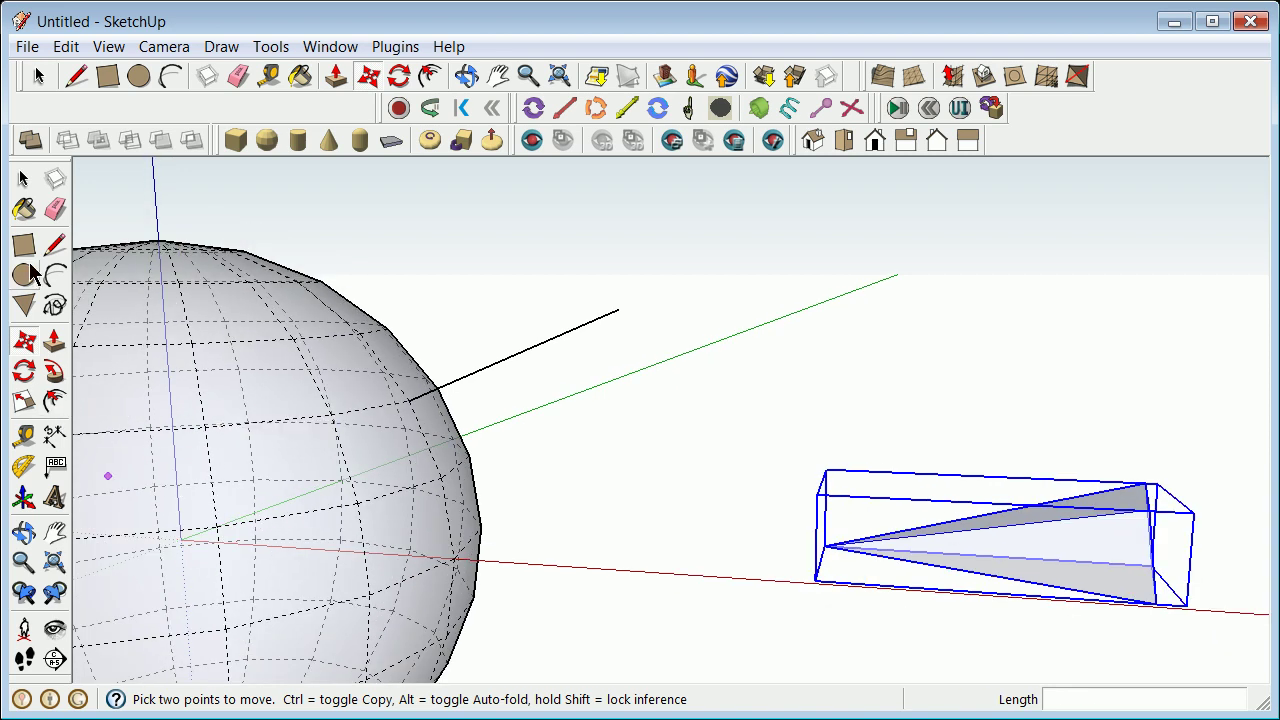
key("l")
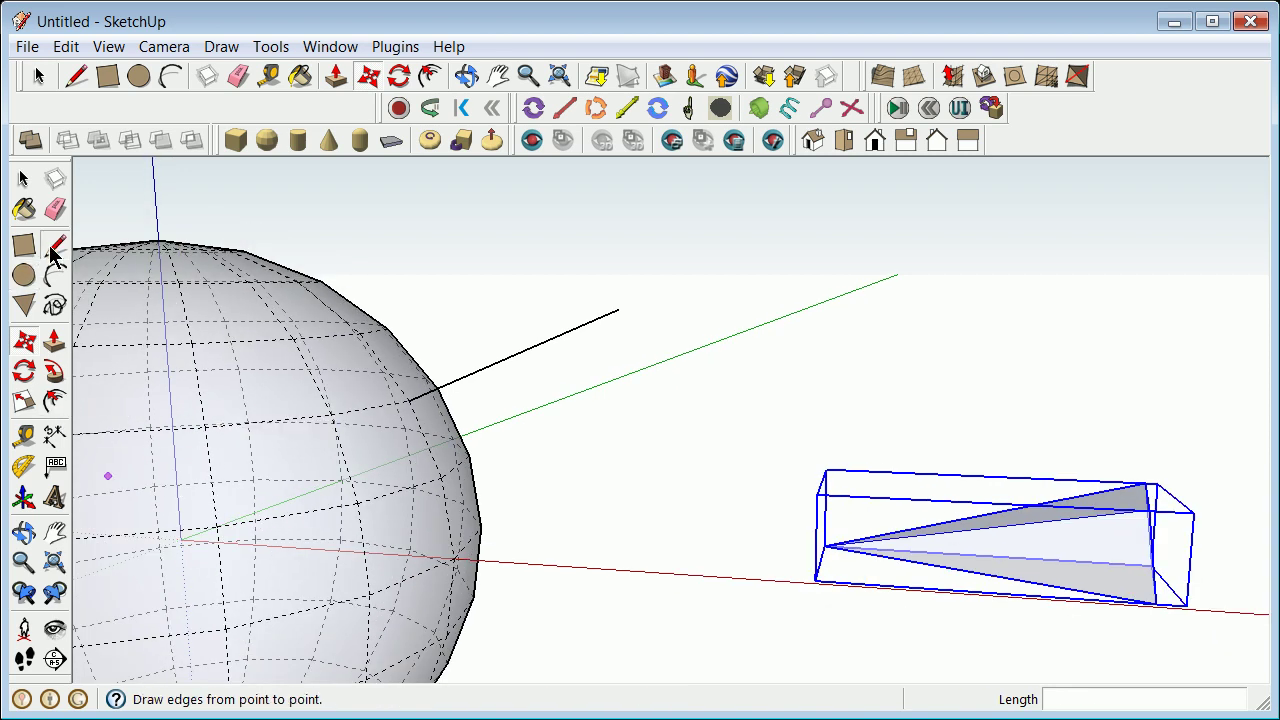
left_click(183, 538)
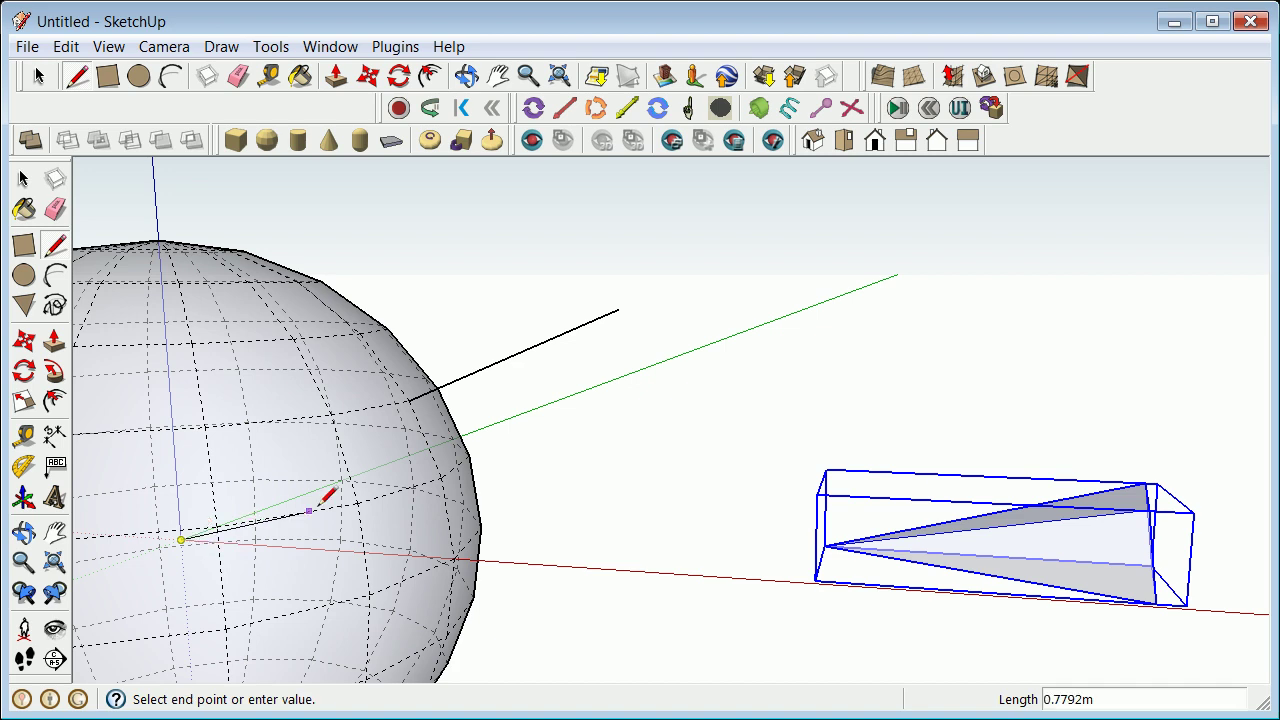
left_click(331, 415)
left_click(182, 539)
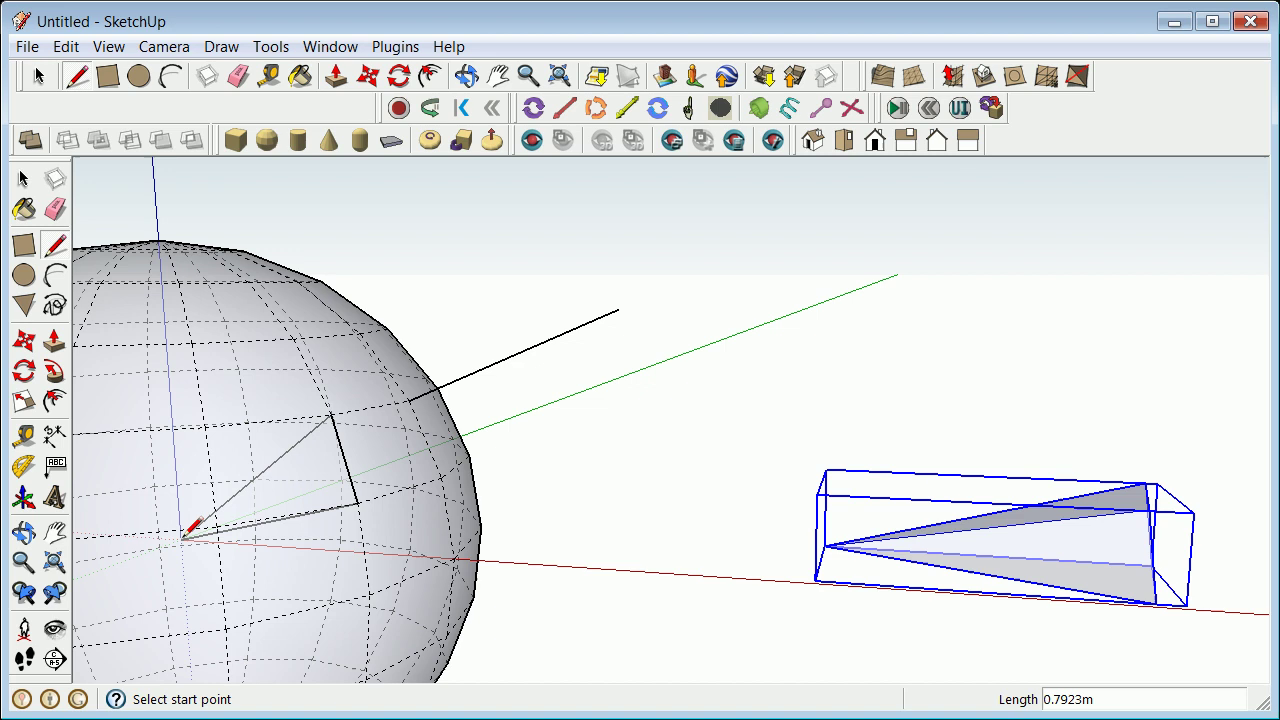
Draw a second closed triangle from the sphere's centre to the same facet's two vertices on the adjacent meridian, including the marker line's start.
left_click(24, 533)
left_click_drag(250, 525, 209, 620)
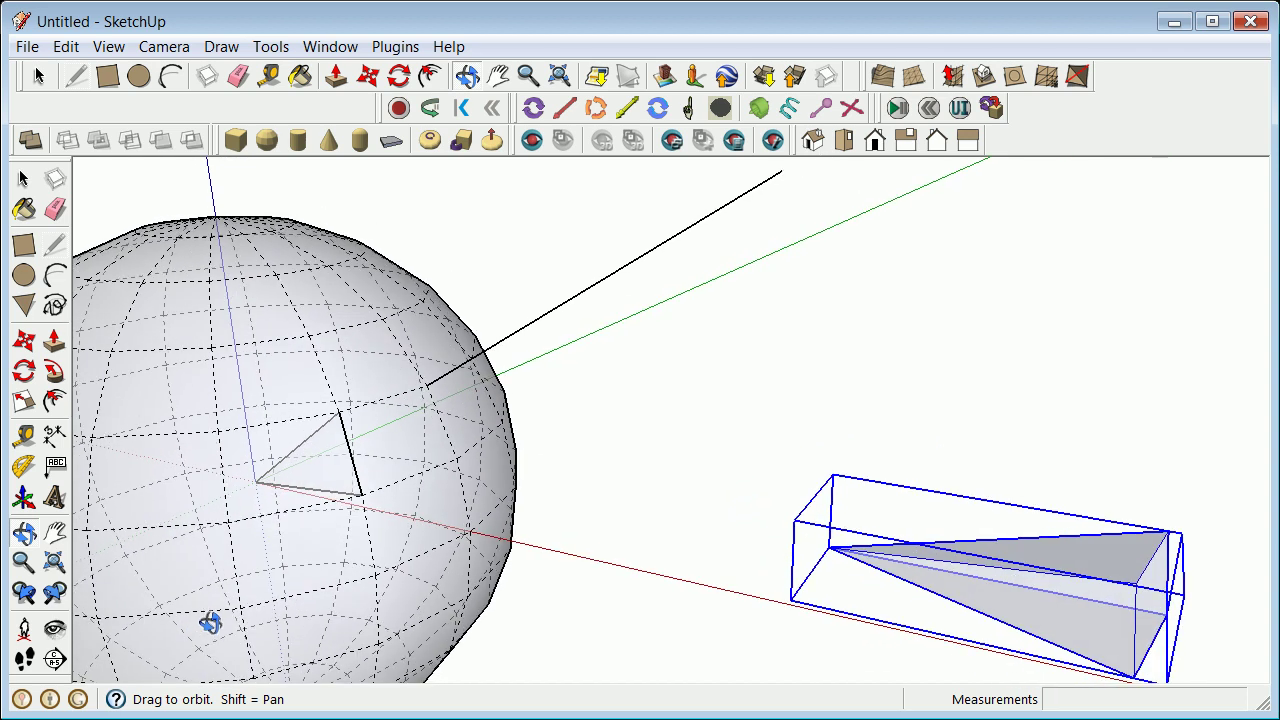
left_click(55, 245)
left_click(428, 386)
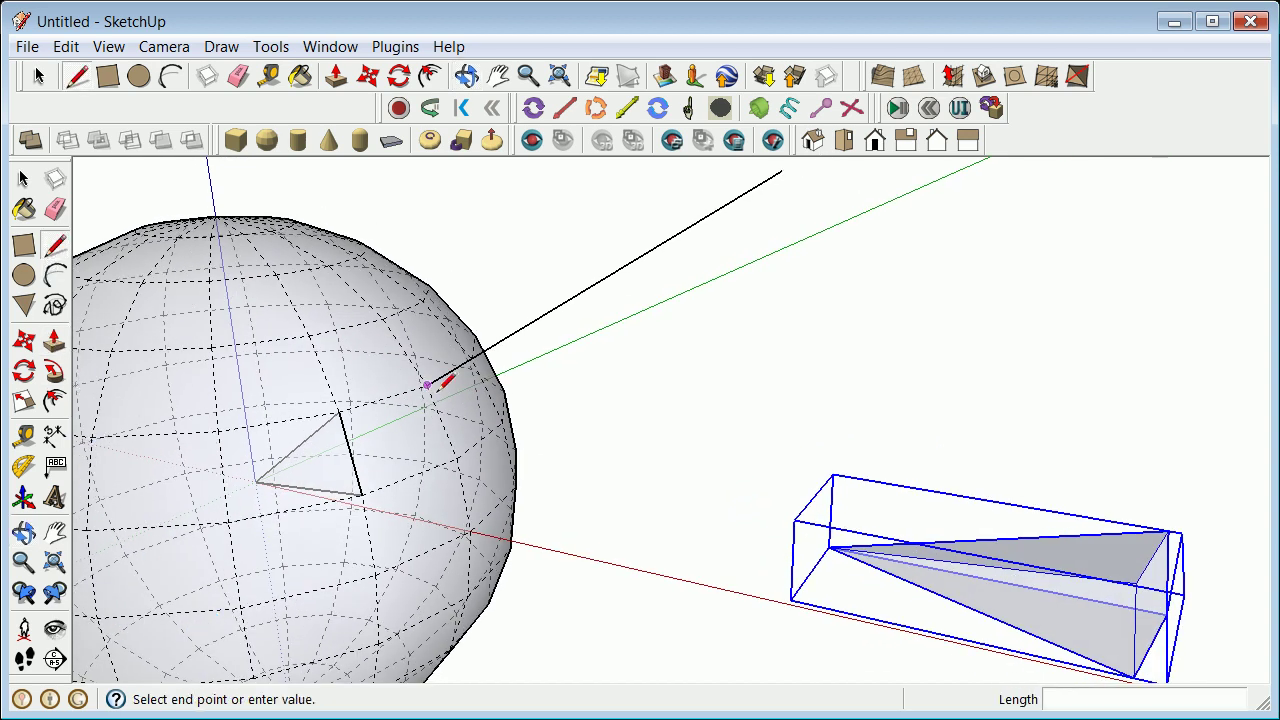
left_click(457, 459)
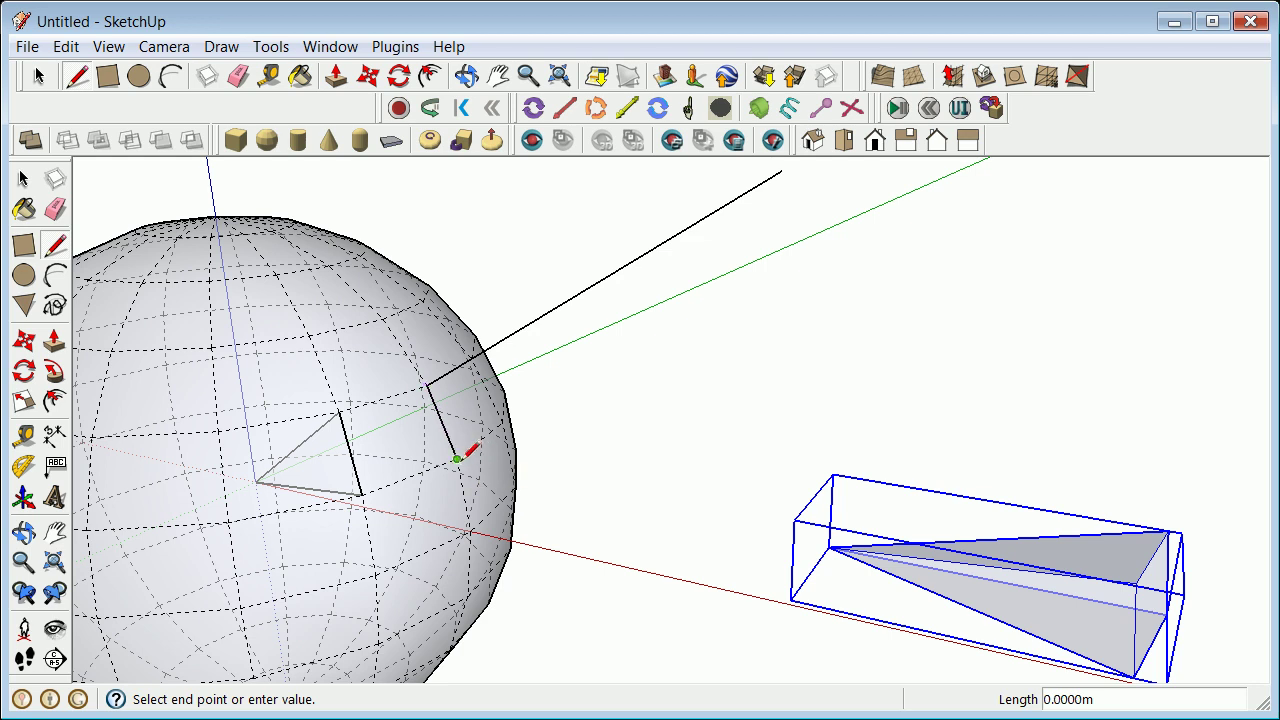
left_click(256, 481)
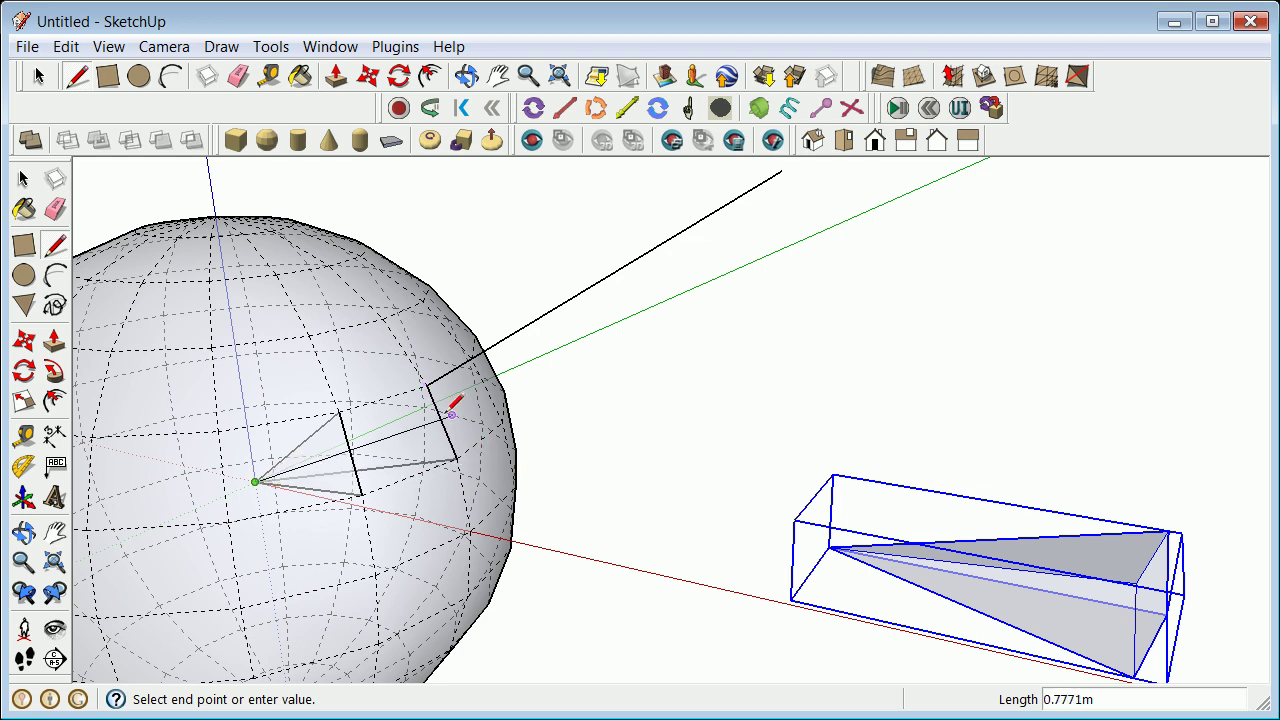
left_click(428, 384)
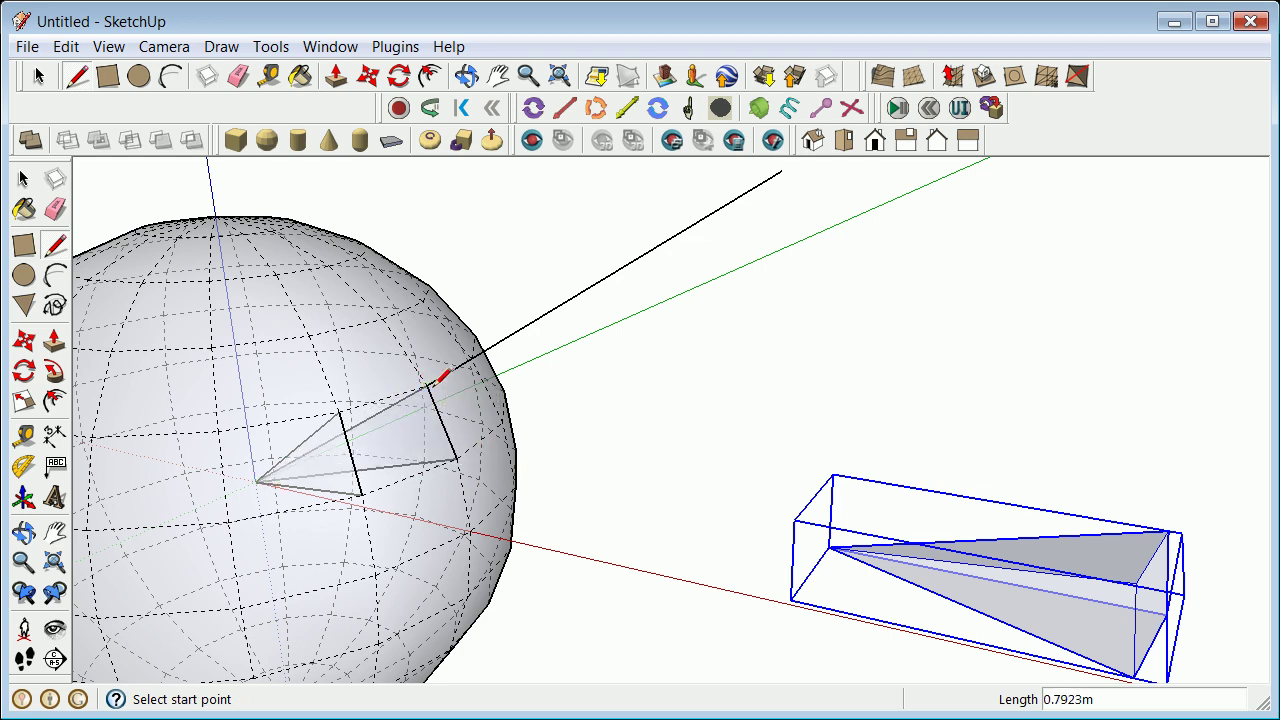
Connect the upper and the lower outer corners of the two triangles with lines to close the second pyramid.
left_click(339, 412)
left_click(428, 384)
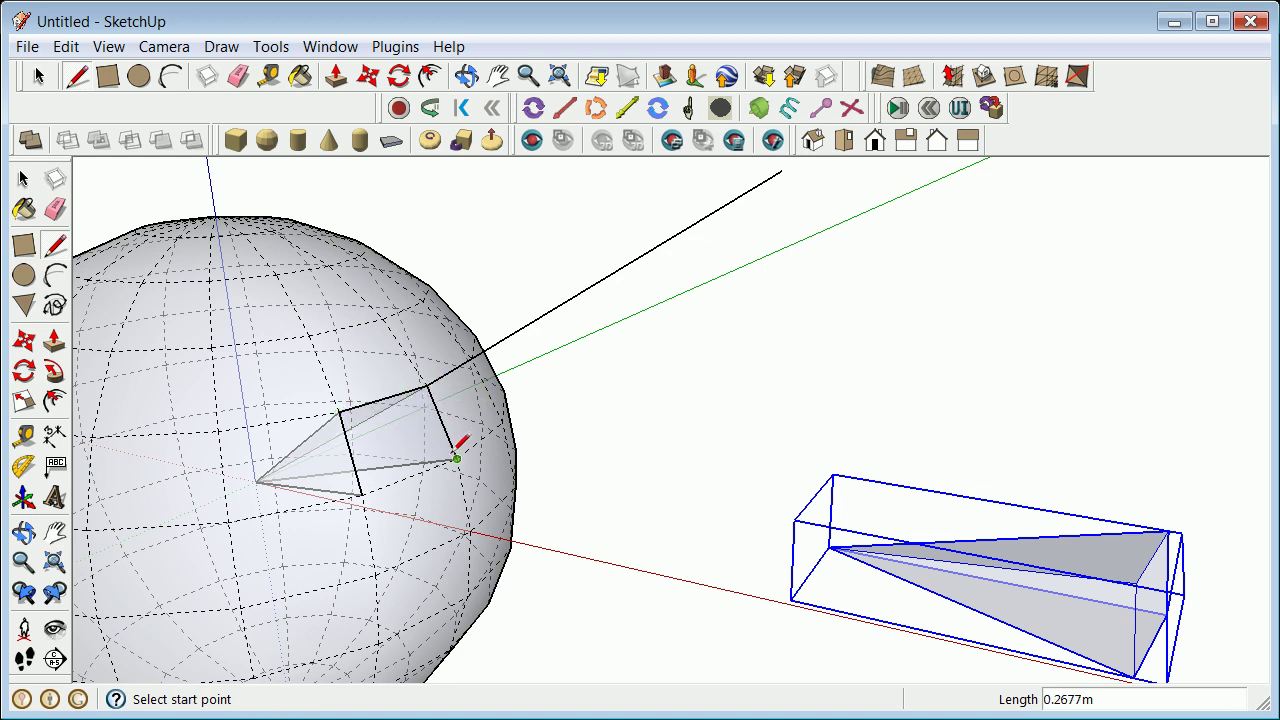
left_click(457, 459)
left_click(360, 494)
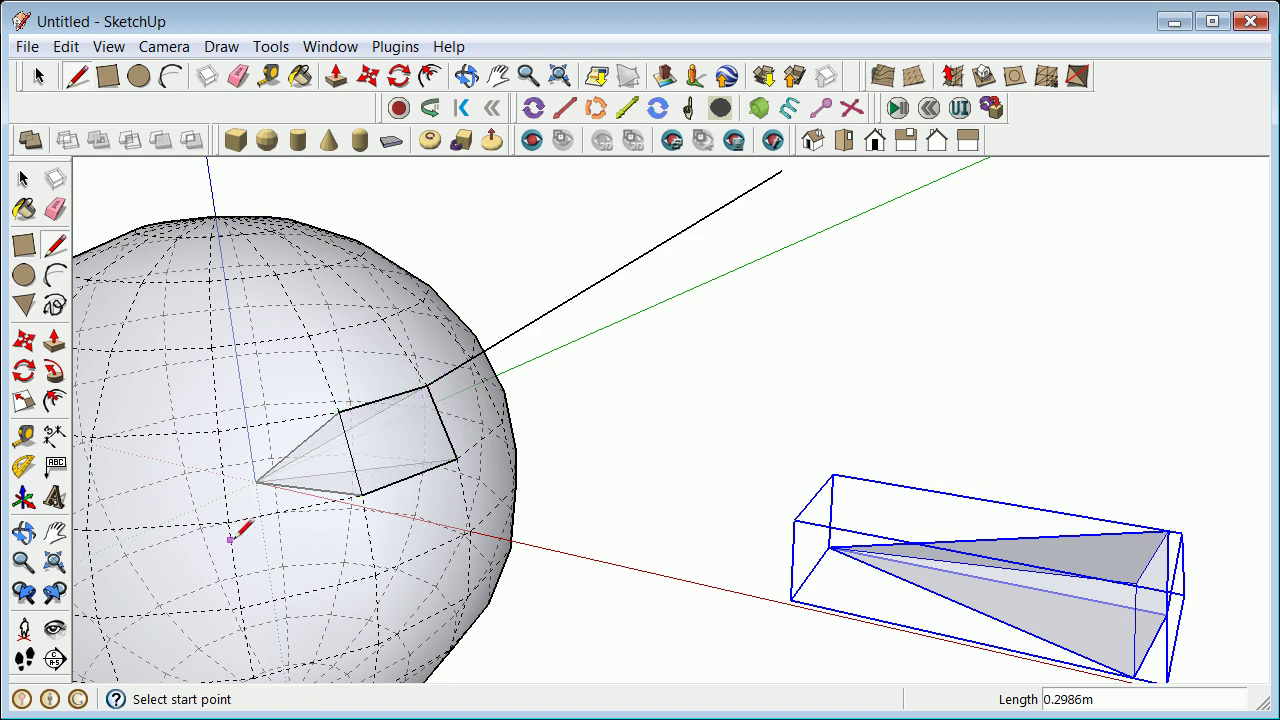
Erase the marker line that extends outward from the second pyramid's upper corner.
scroll(258, 536, "down", 3)
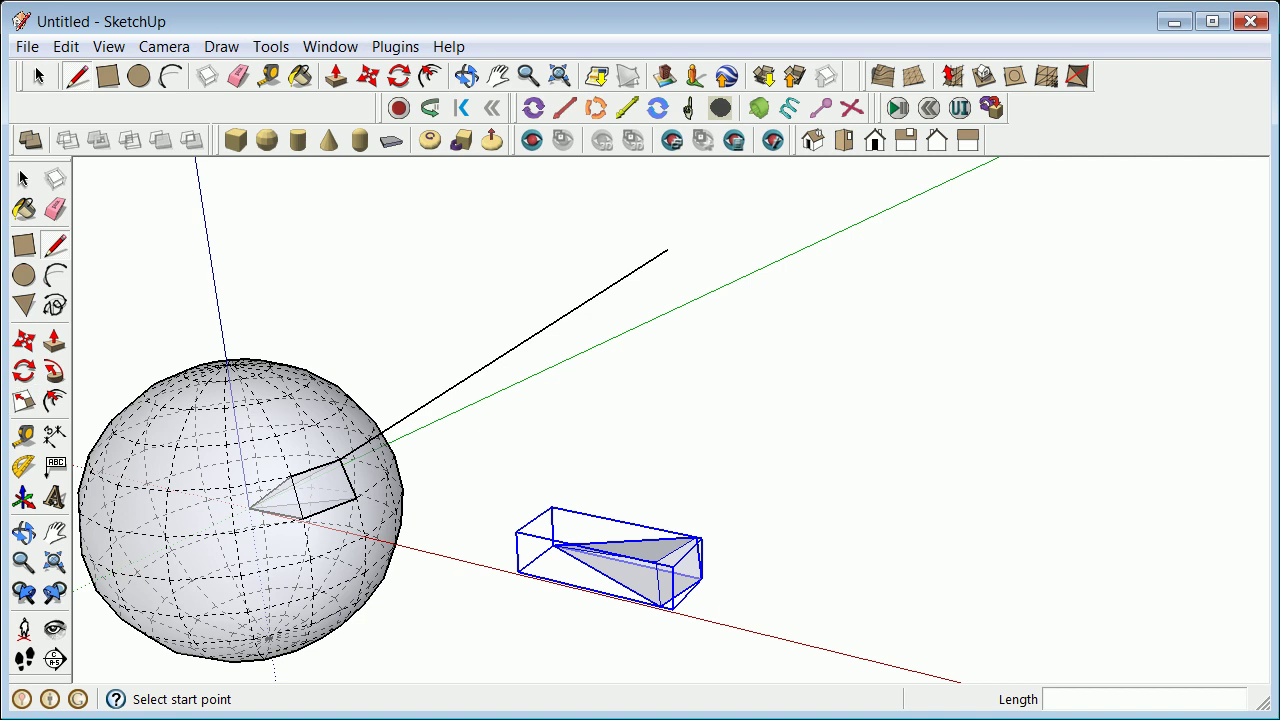
left_click(24, 180)
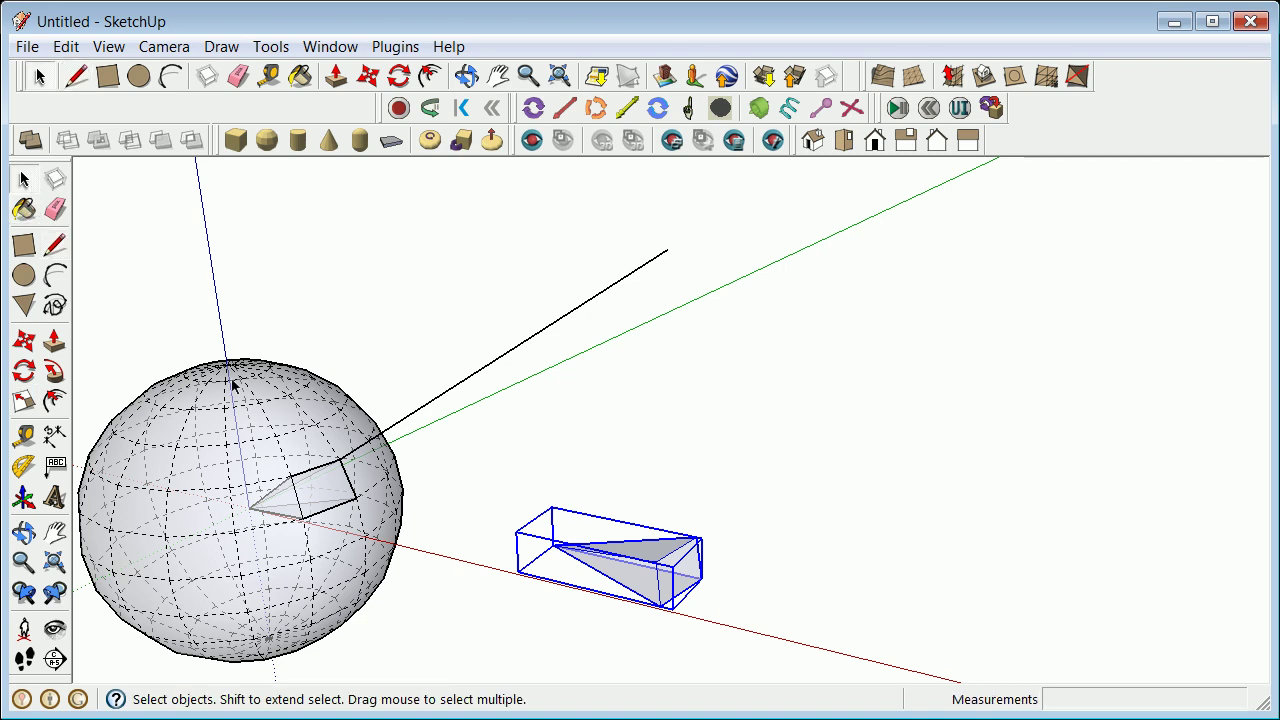
right_click(420, 413)
left_click(482, 448)
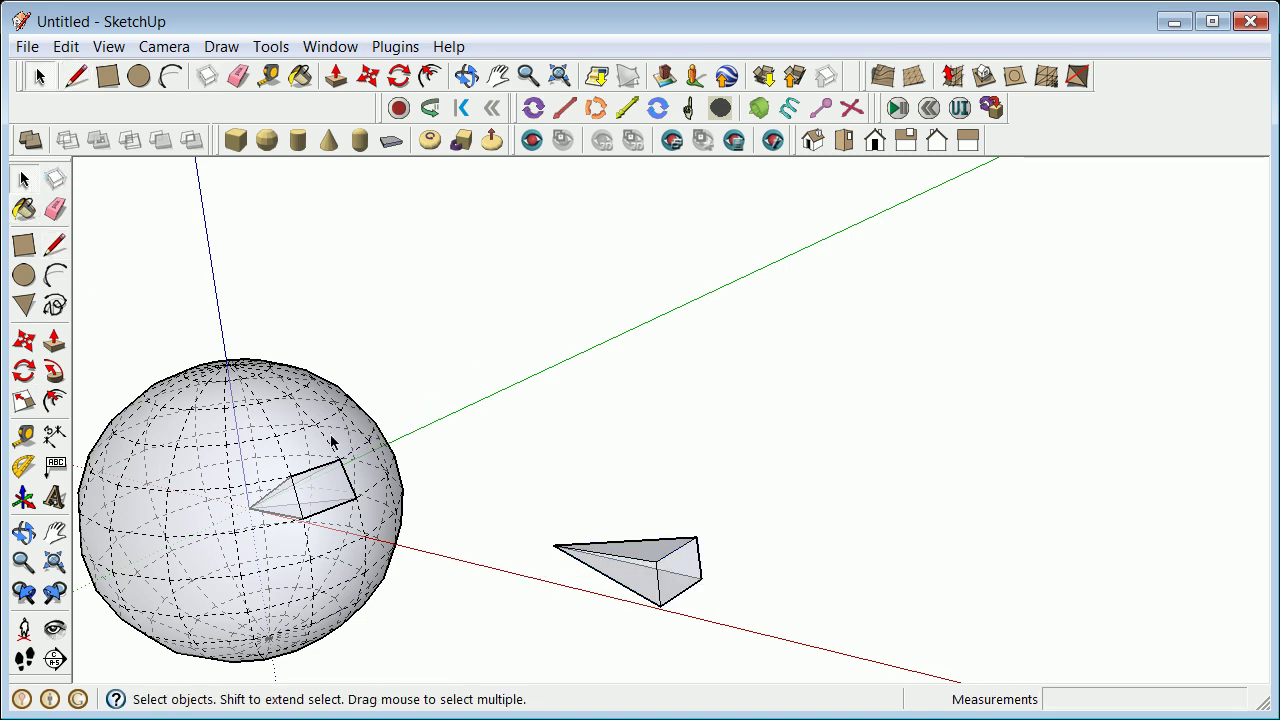
Draw a new marker line outward from the sphere's grid vertex one row above the second pyramid's facet.
scroll(330, 440, "up", 2)
left_click(56, 248)
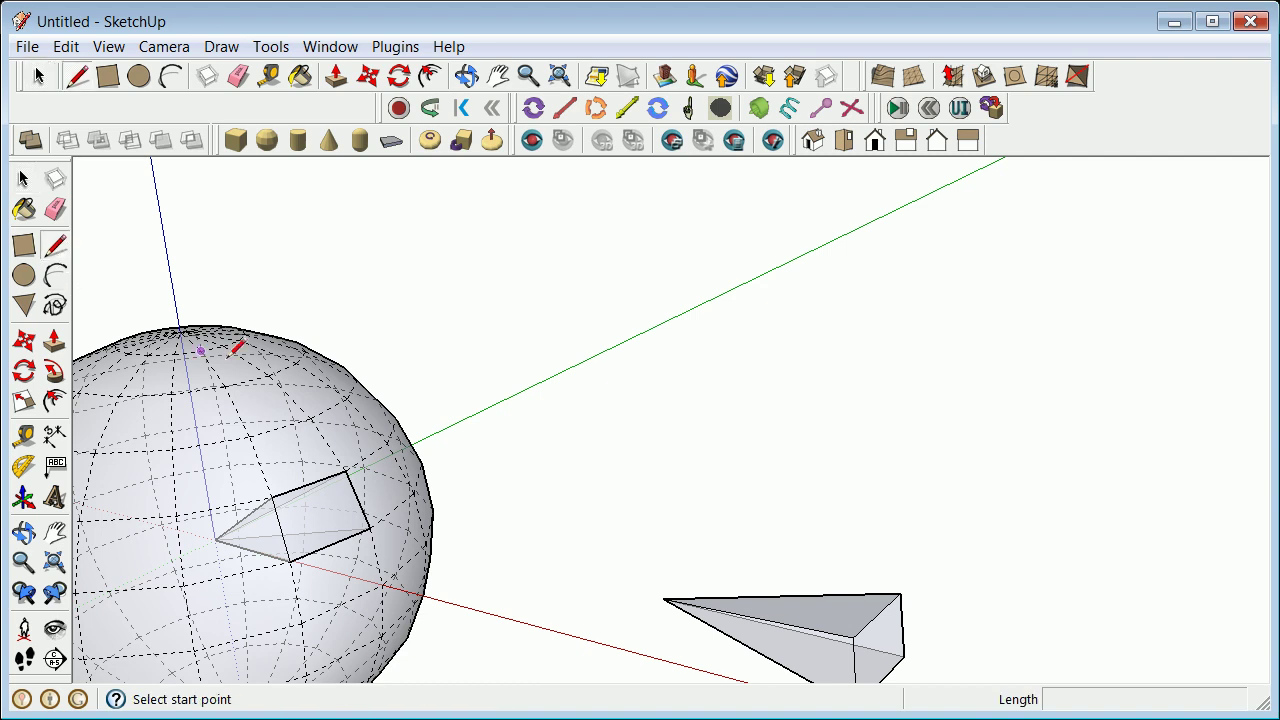
left_click(310, 418)
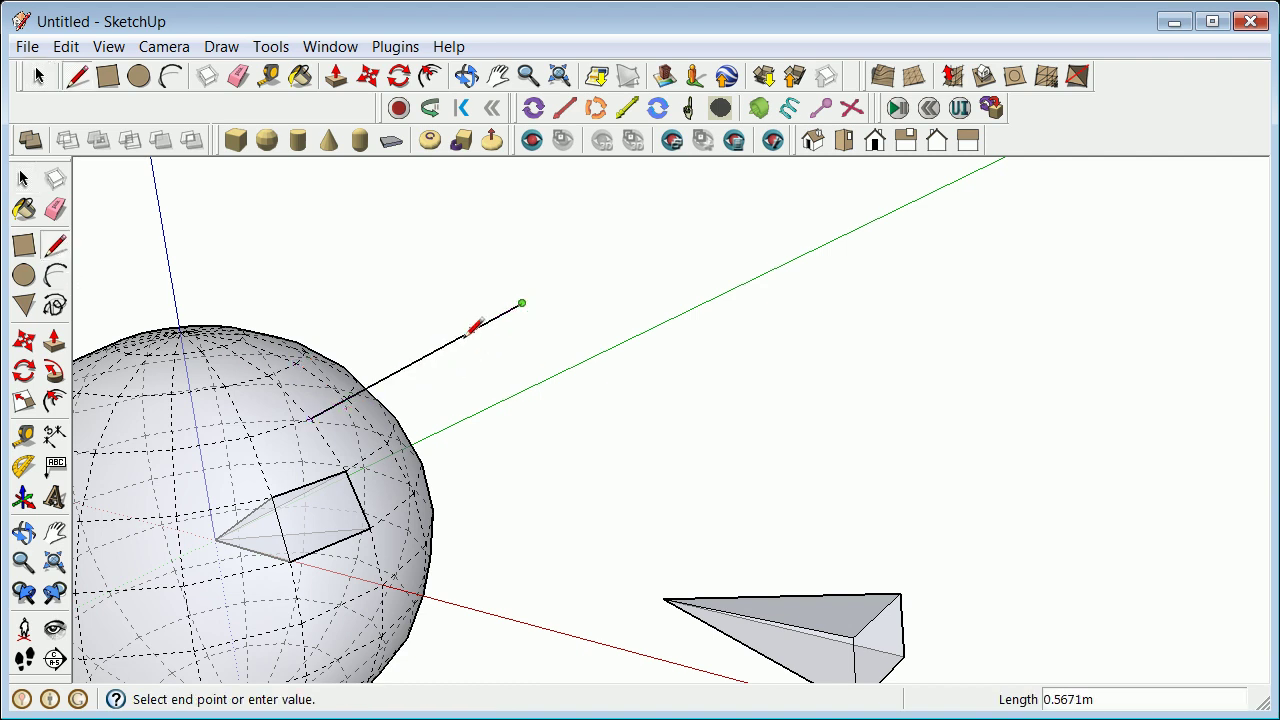
left_click(522, 303)
left_click(24, 179)
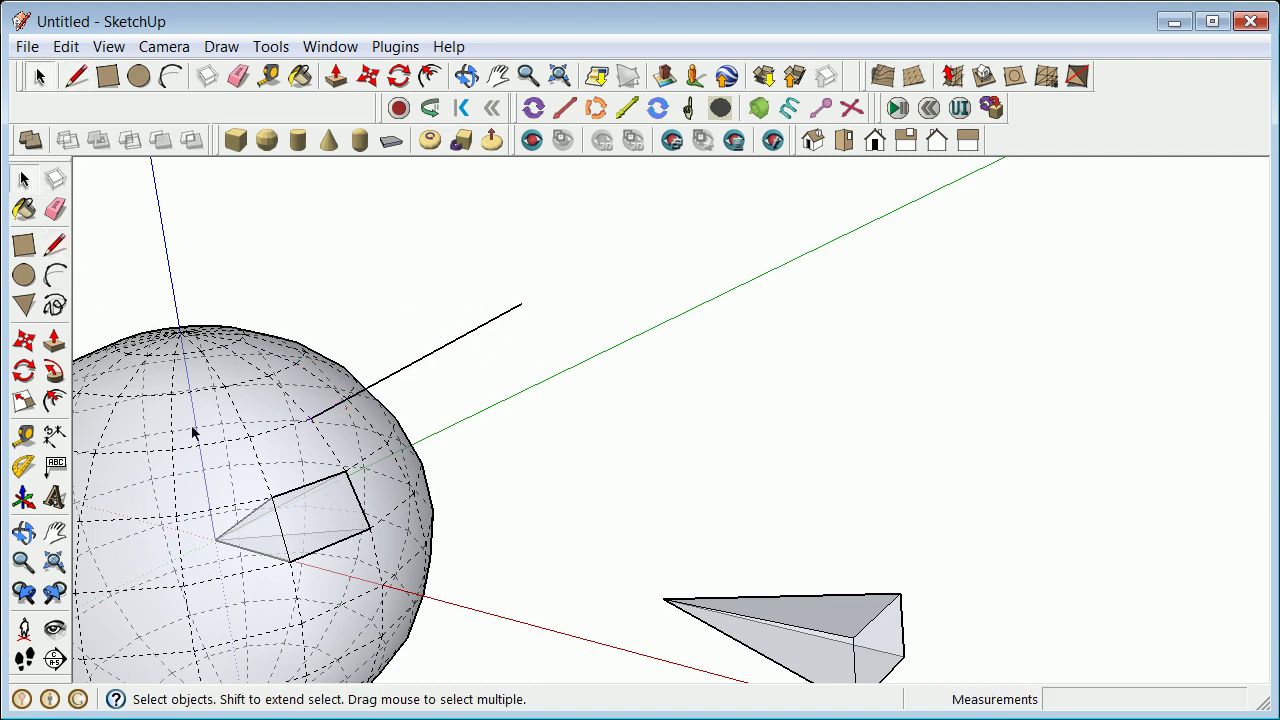
left_click(337, 517)
left_click(24, 340)
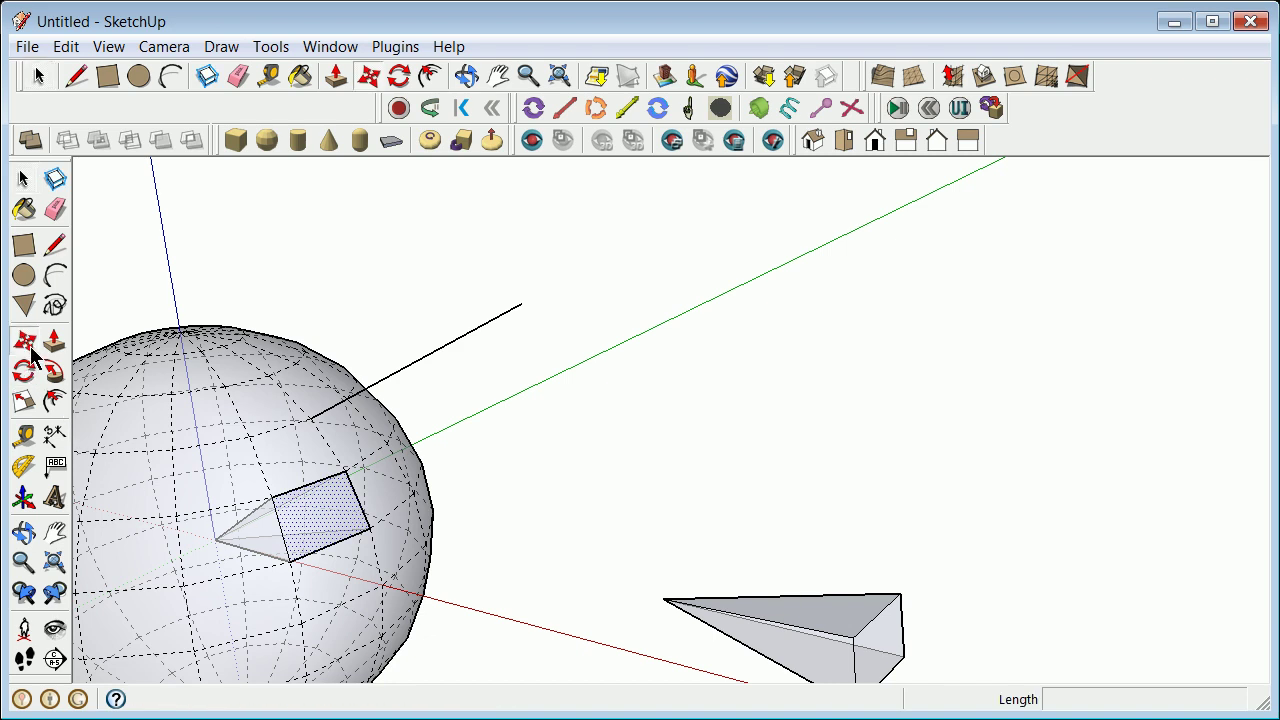
left_click(306, 508)
key("ctrl")
key("ctrl")
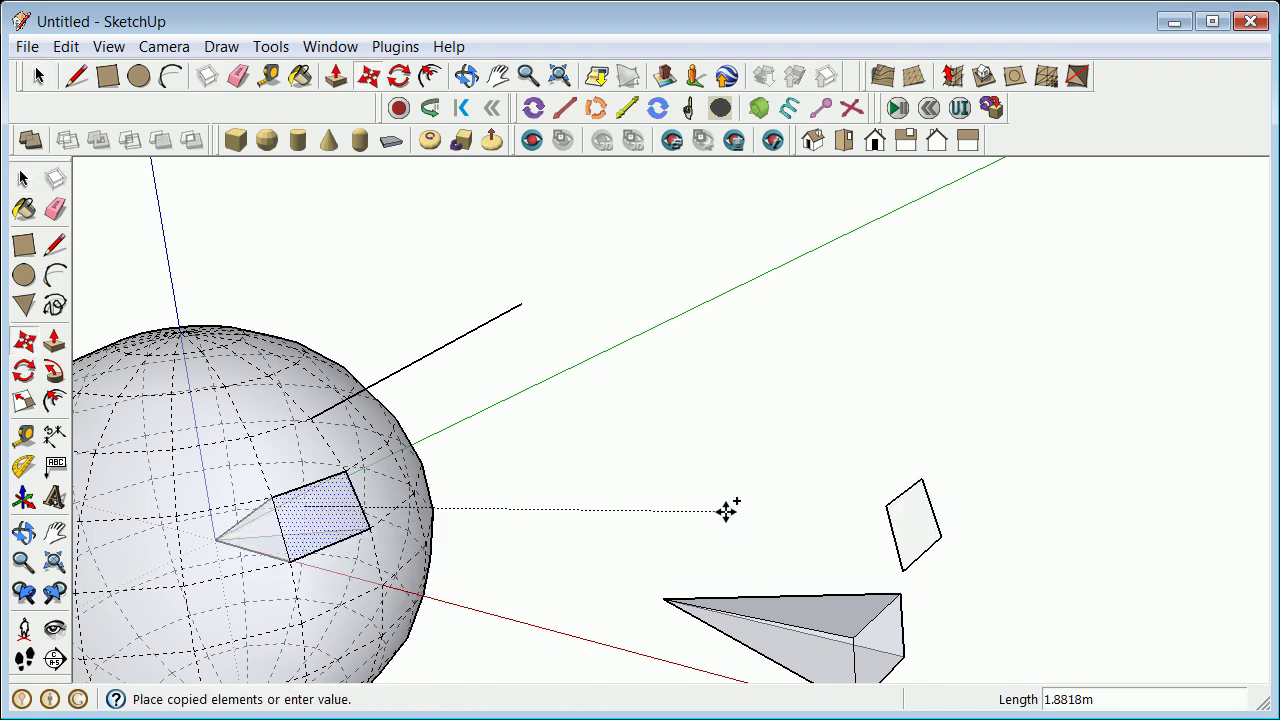
key("ctrl")
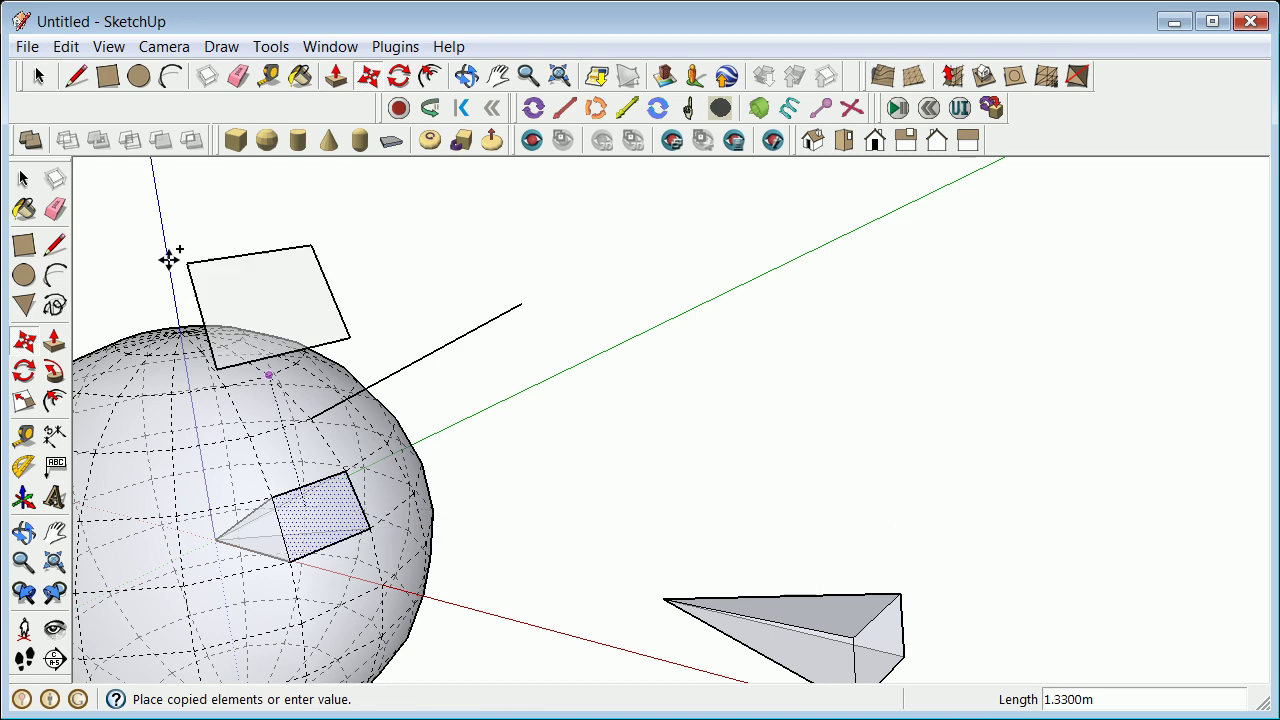
left_click(40, 80)
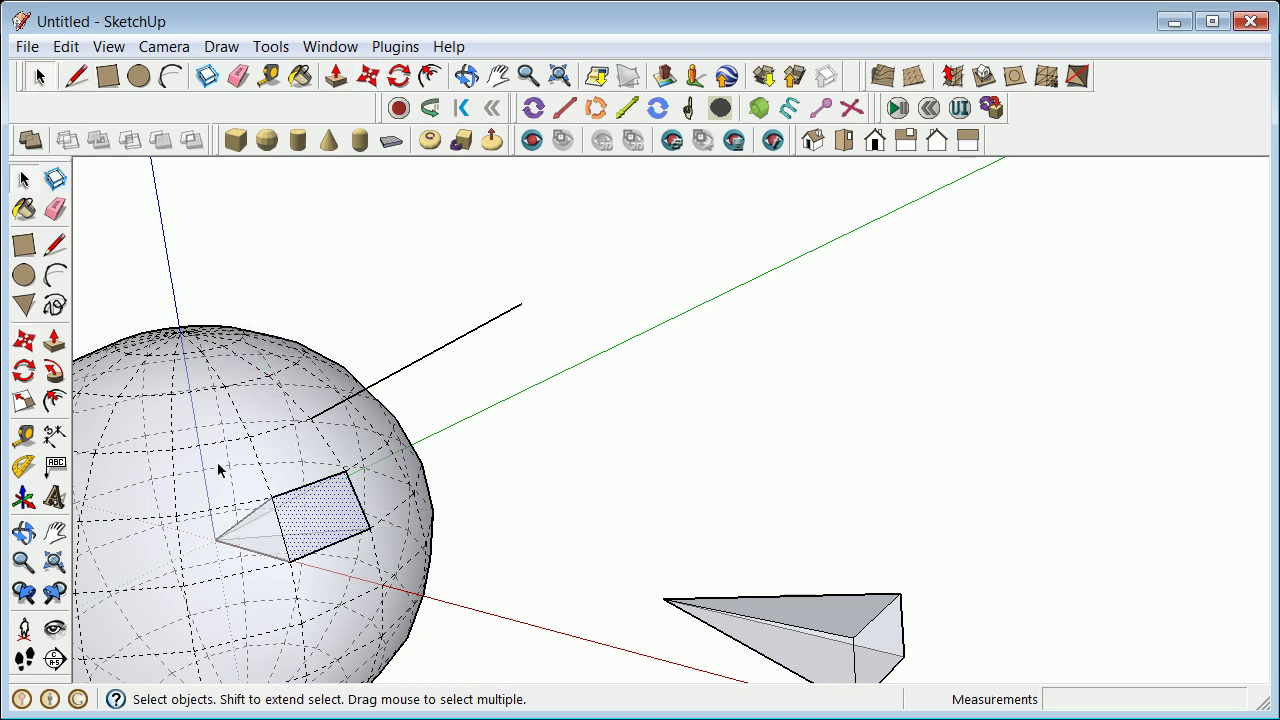
Group the second pyramid's faces and edges and move the group about 1.69 m out of the sphere, above the first pyramid.
left_click(314, 528)
right_click(312, 522)
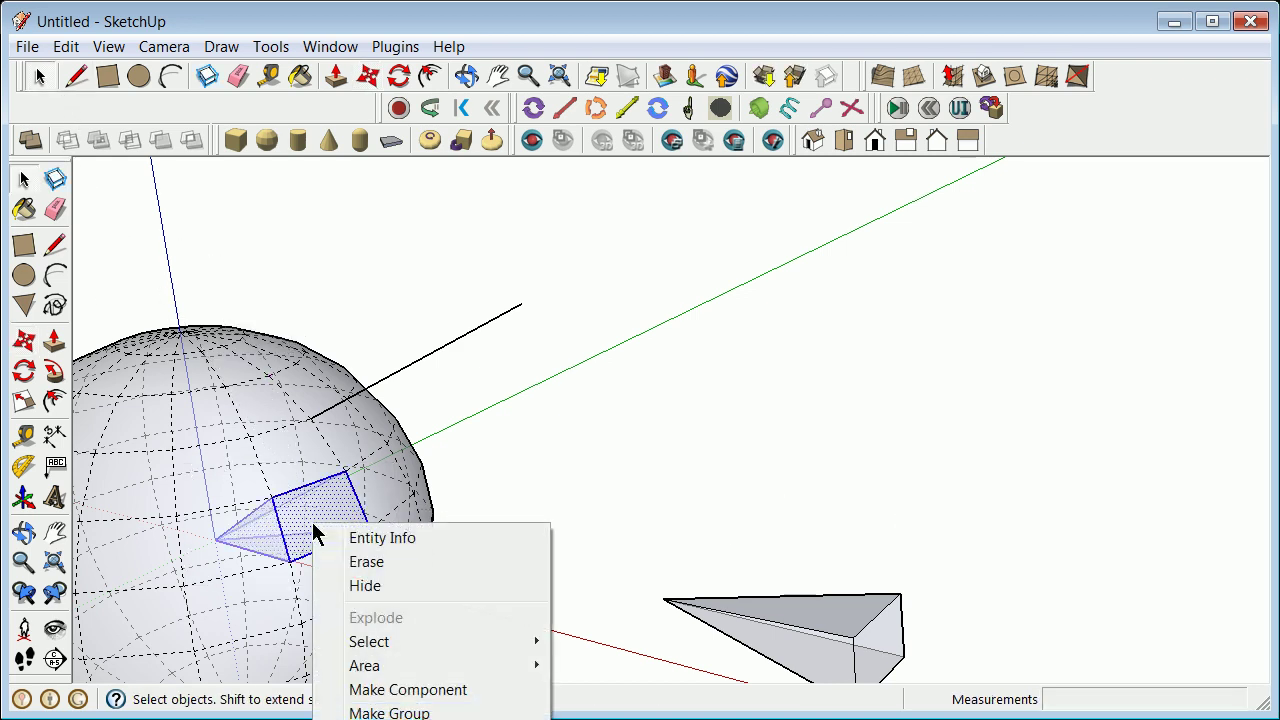
left_click(390, 712)
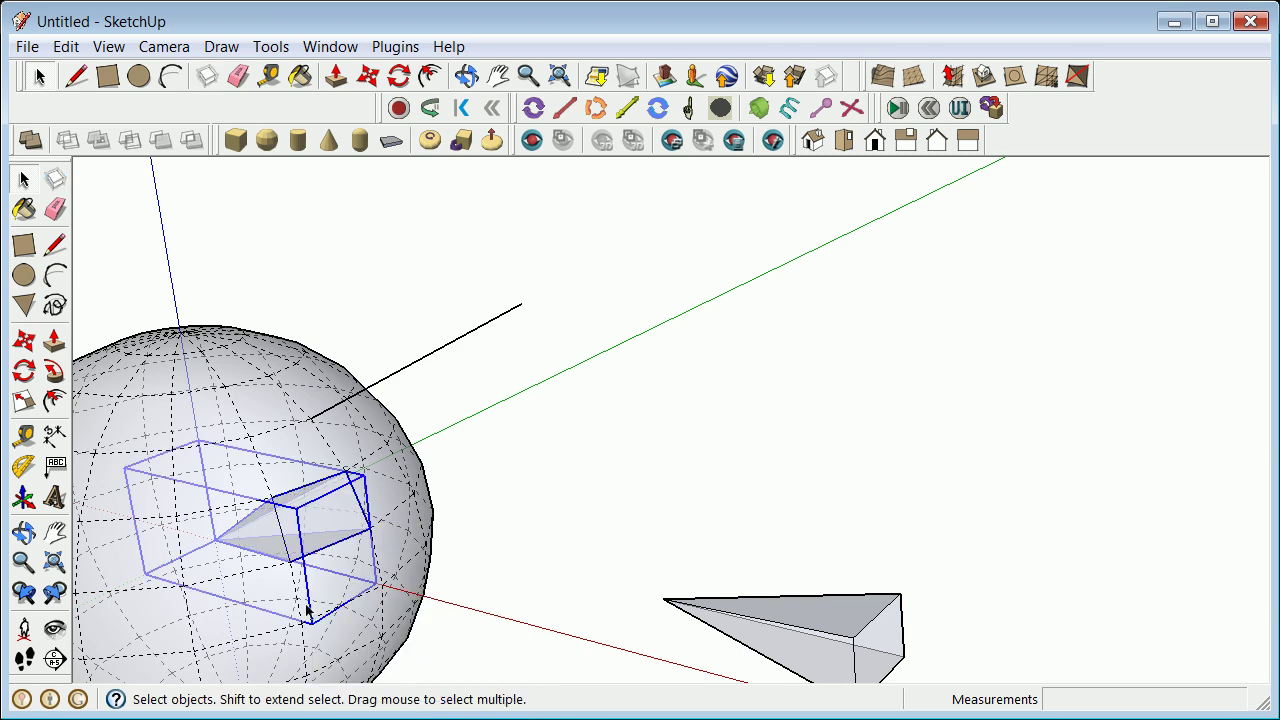
left_click(24, 341)
left_click(271, 500)
left_click(830, 531)
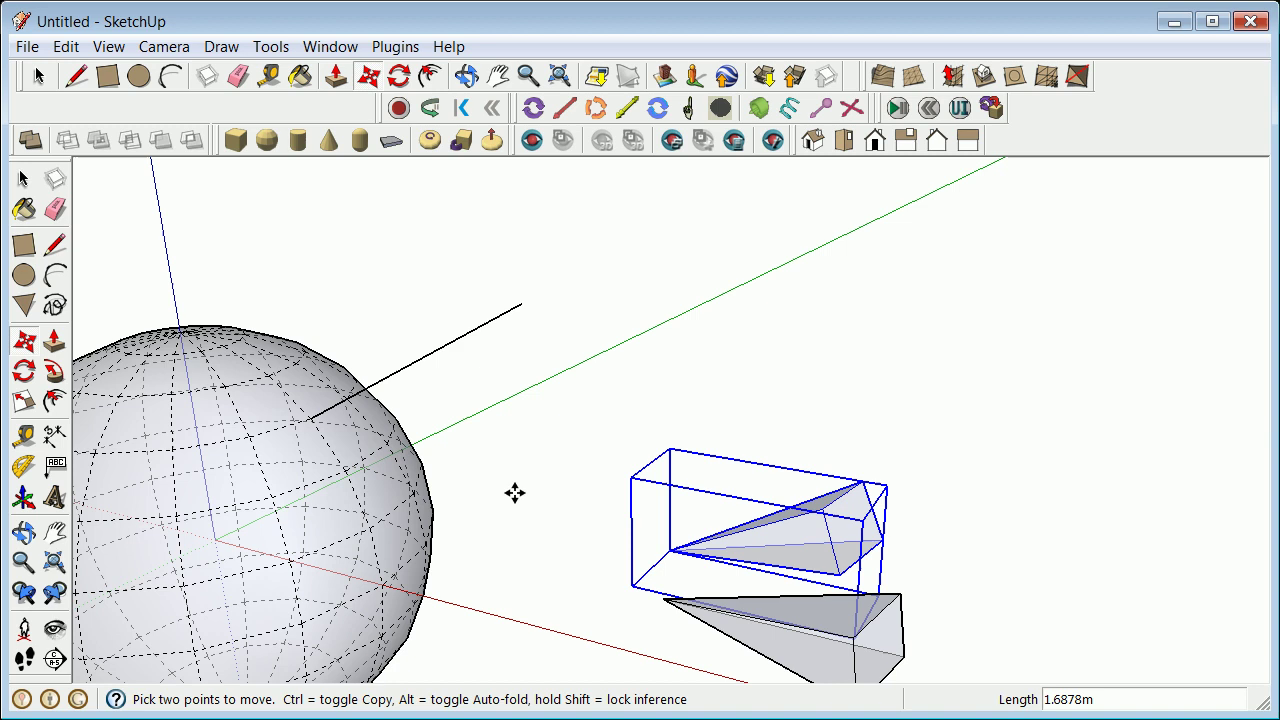
Draw the third pyramid's first triangle from the sphere's centre to the left edge of the facet one row above the second pyramid's facet.
scroll(226, 468, "up", 3)
scroll(204, 530, "down", 2)
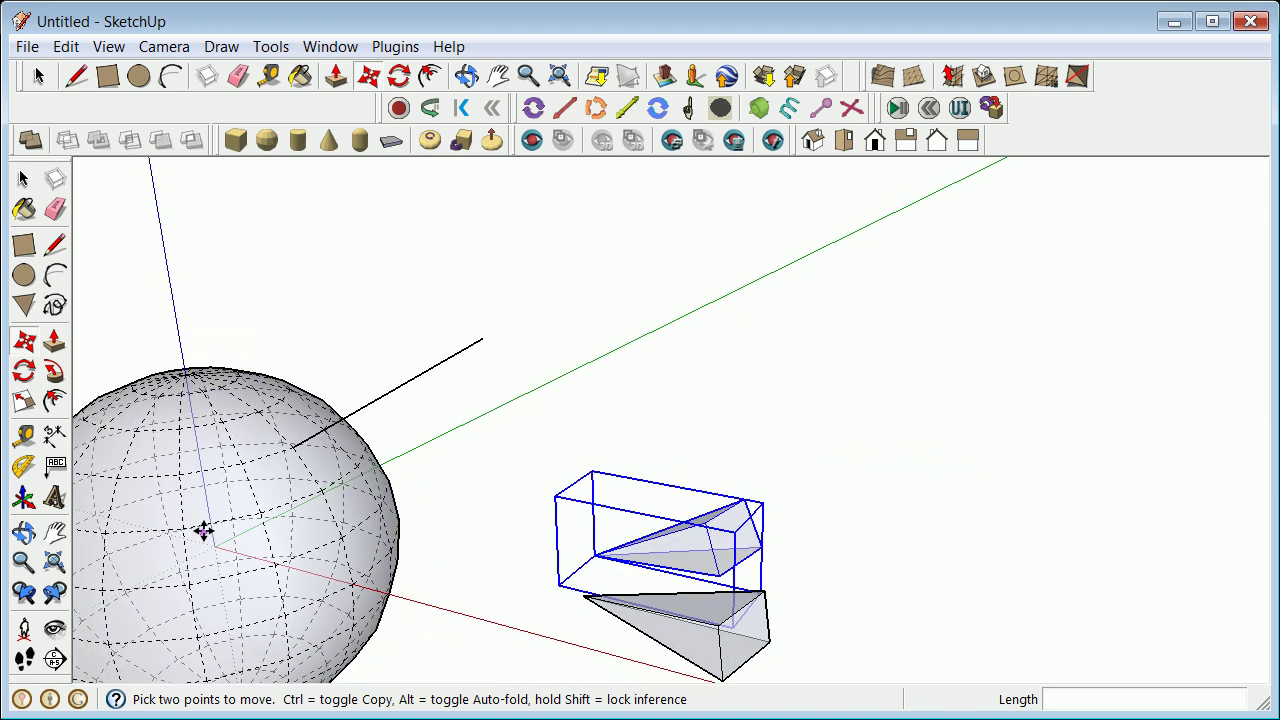
scroll(163, 560, "up", 3)
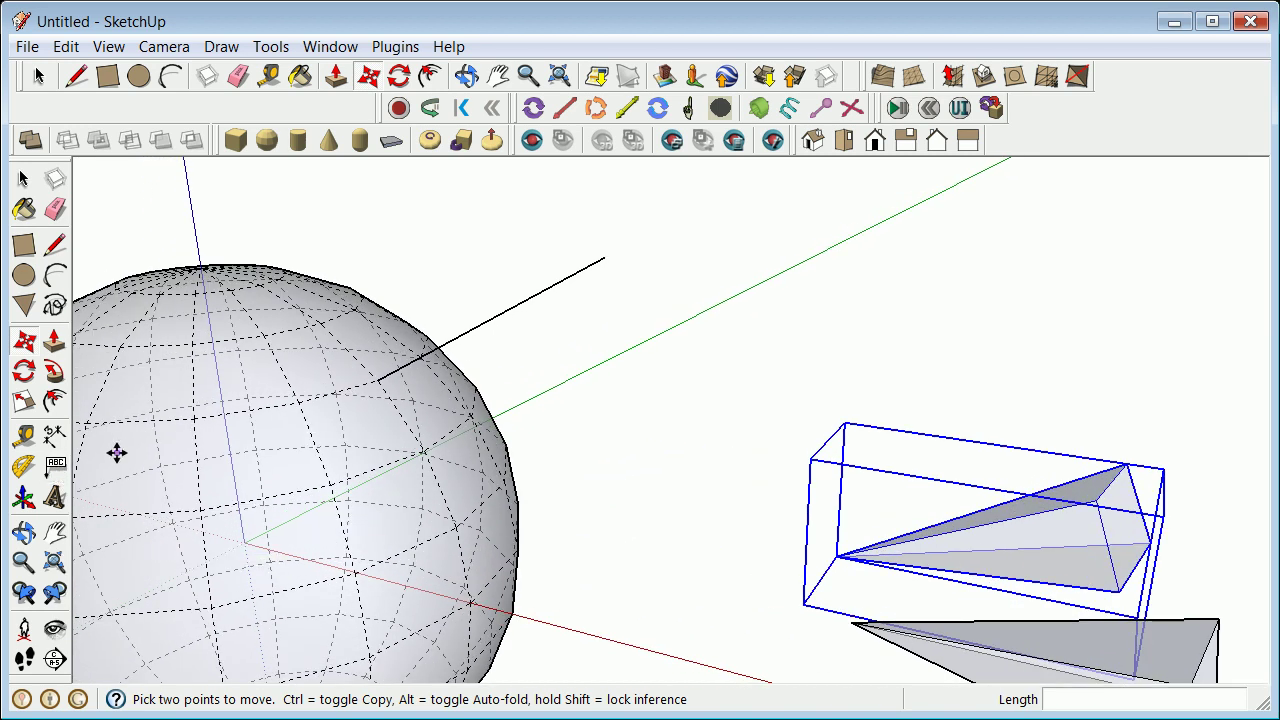
left_click(54, 250)
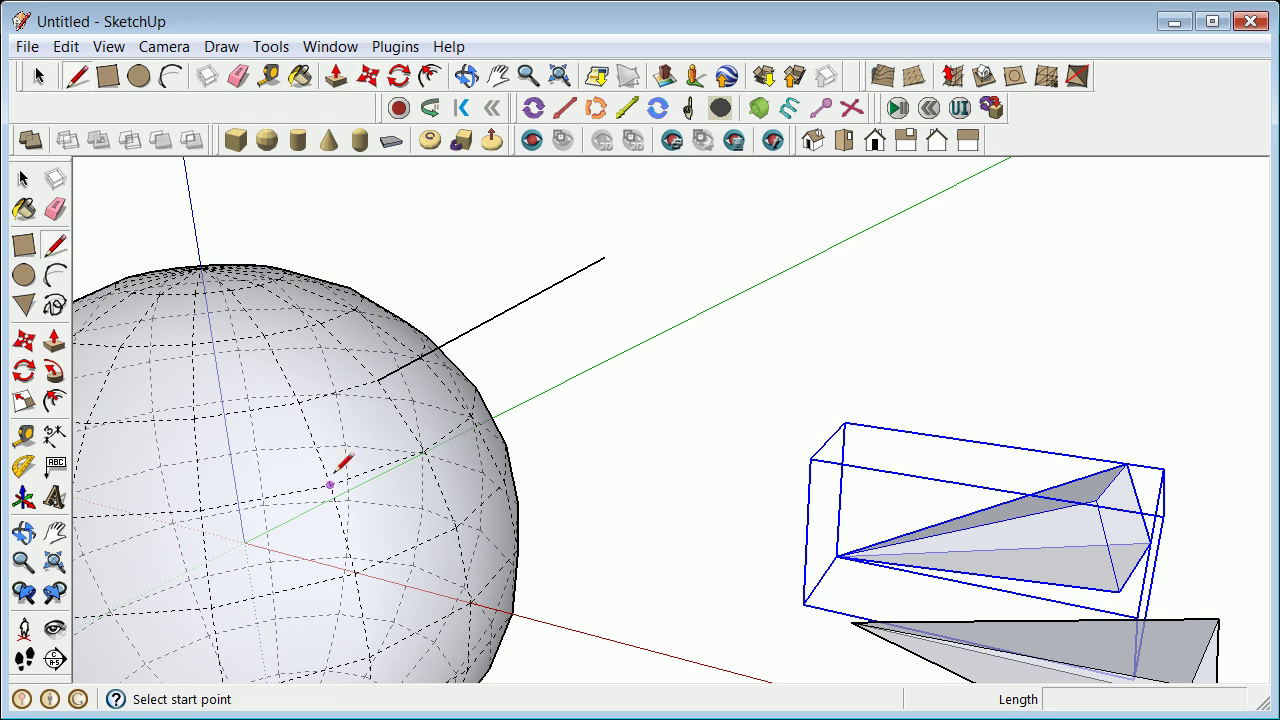
left_click(244, 543)
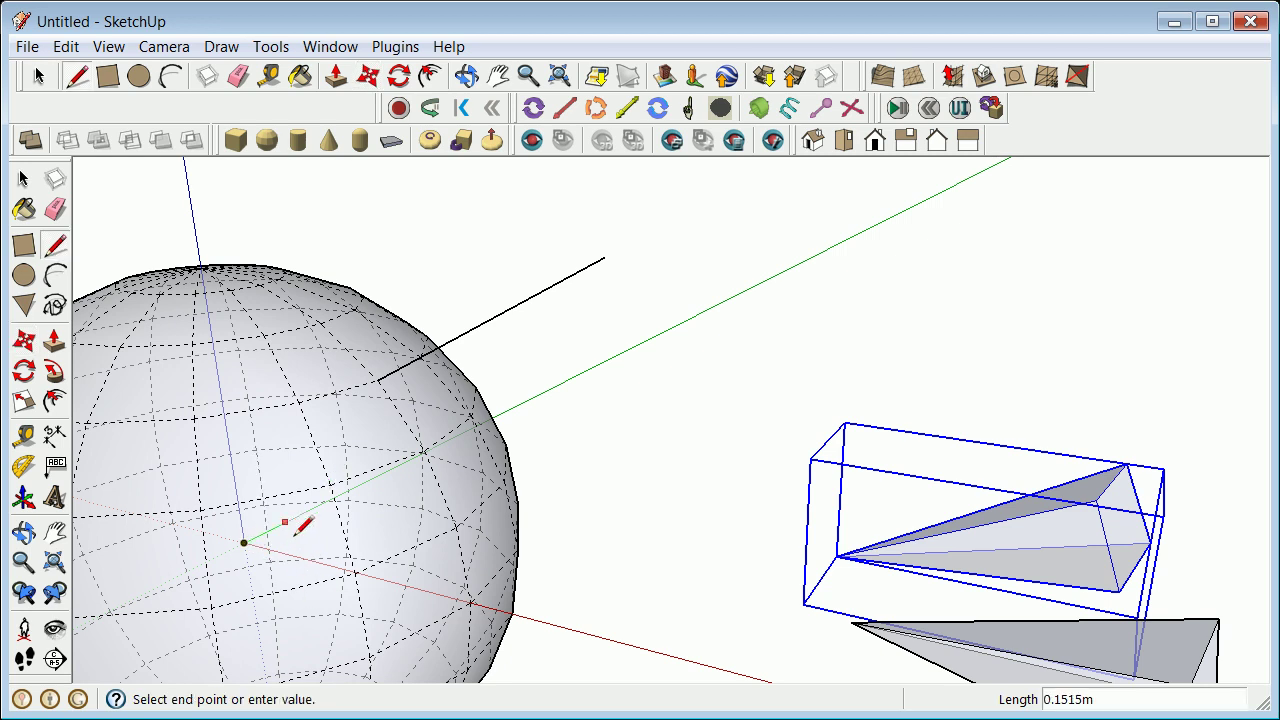
left_click(298, 402)
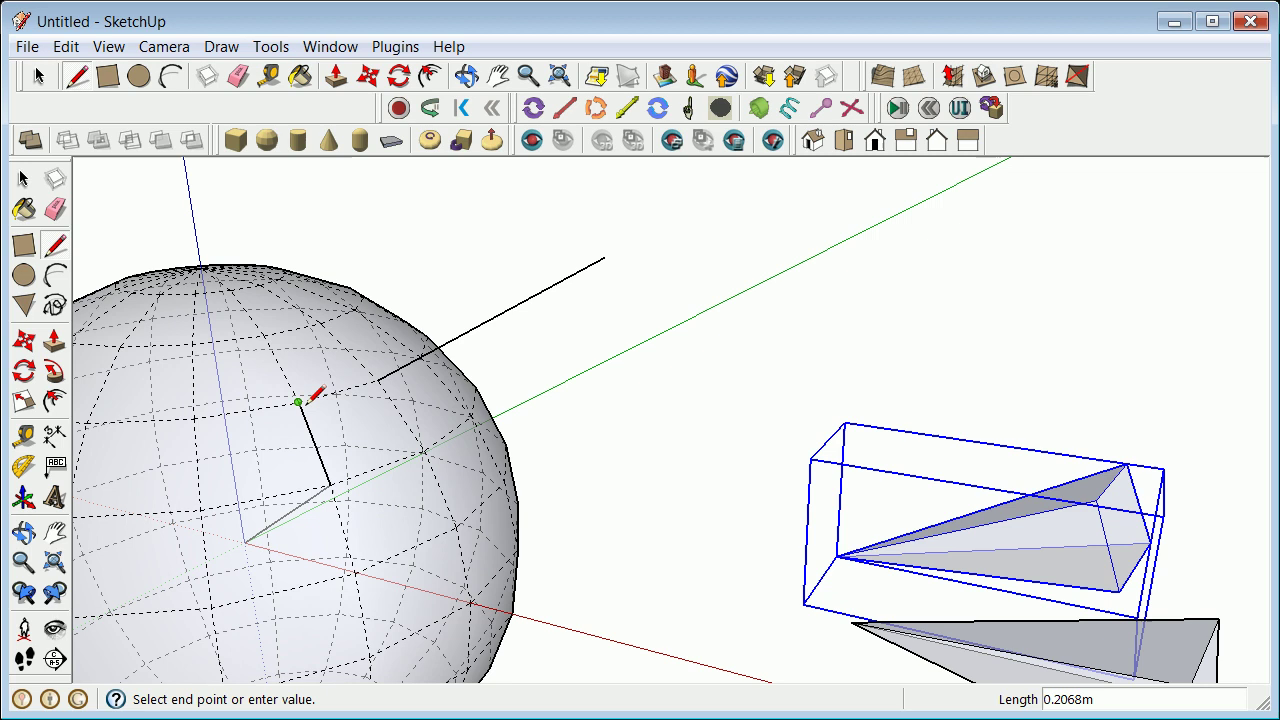
left_click(244, 543)
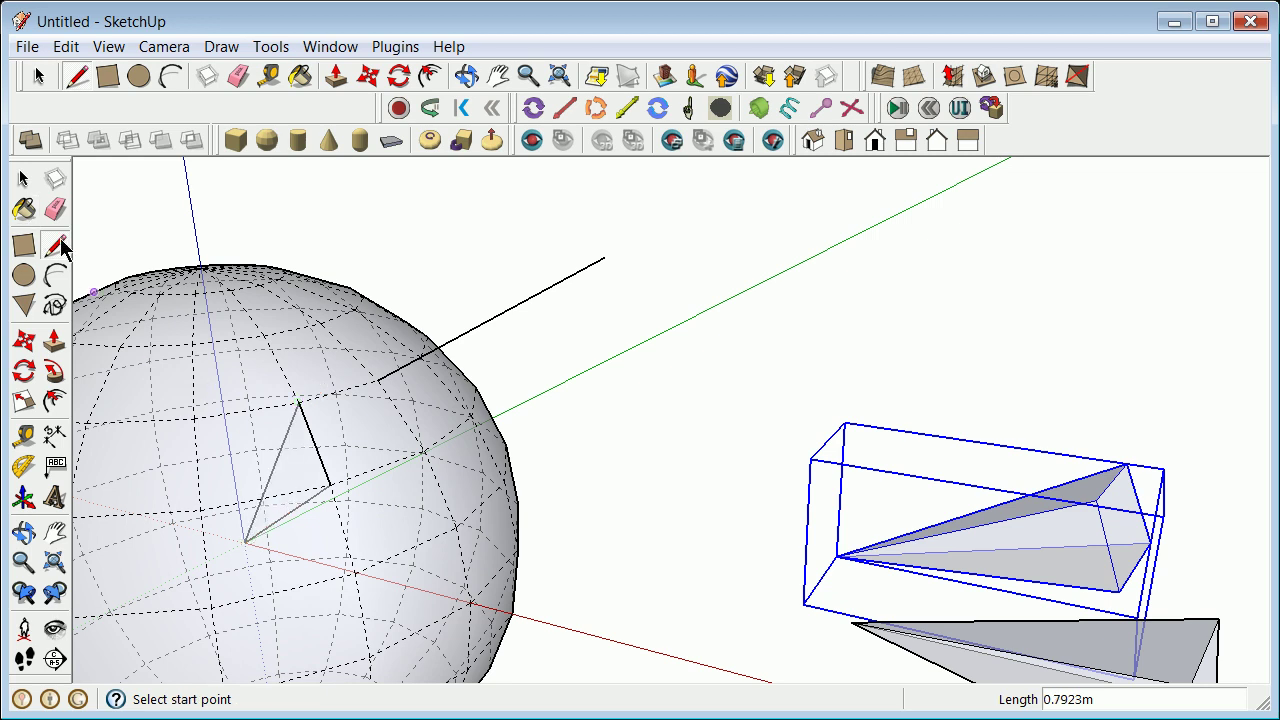
Draw the third pyramid's second triangle from the sphere's centre to the facet's right edge, through the vertex with the marker line.
left_click(245, 541)
left_click(424, 451)
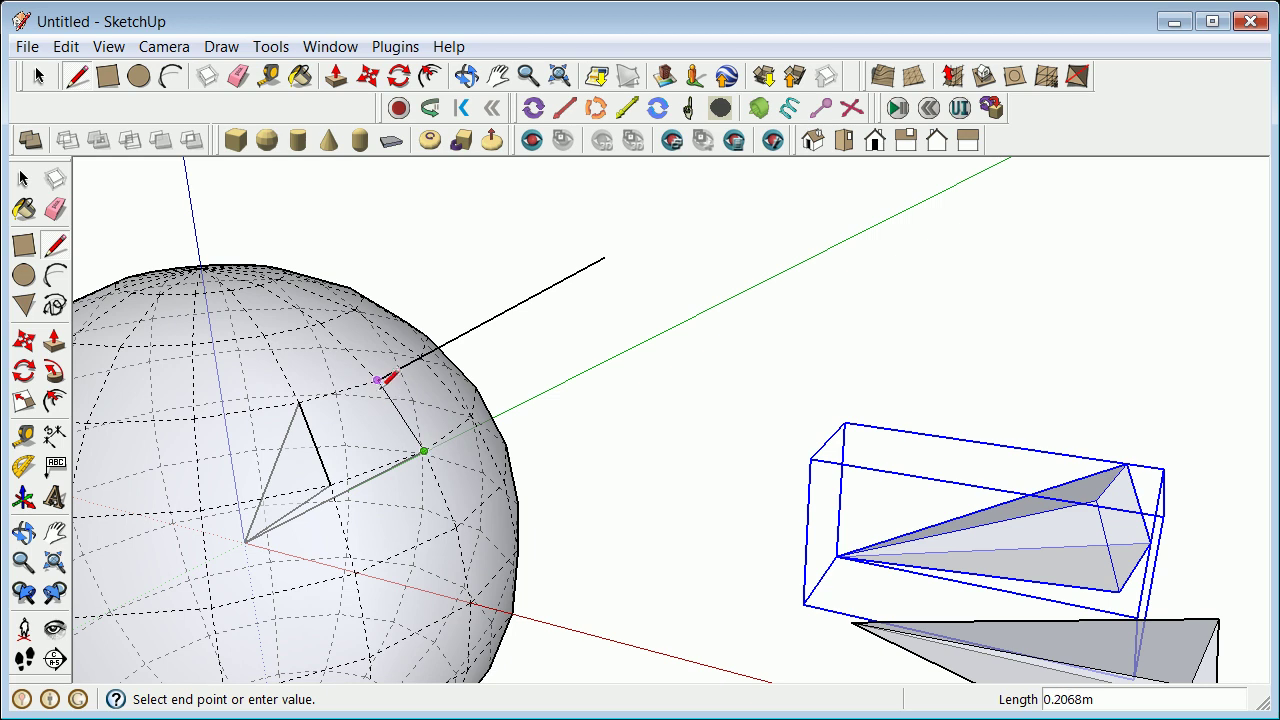
left_click(377, 380)
left_click(245, 542)
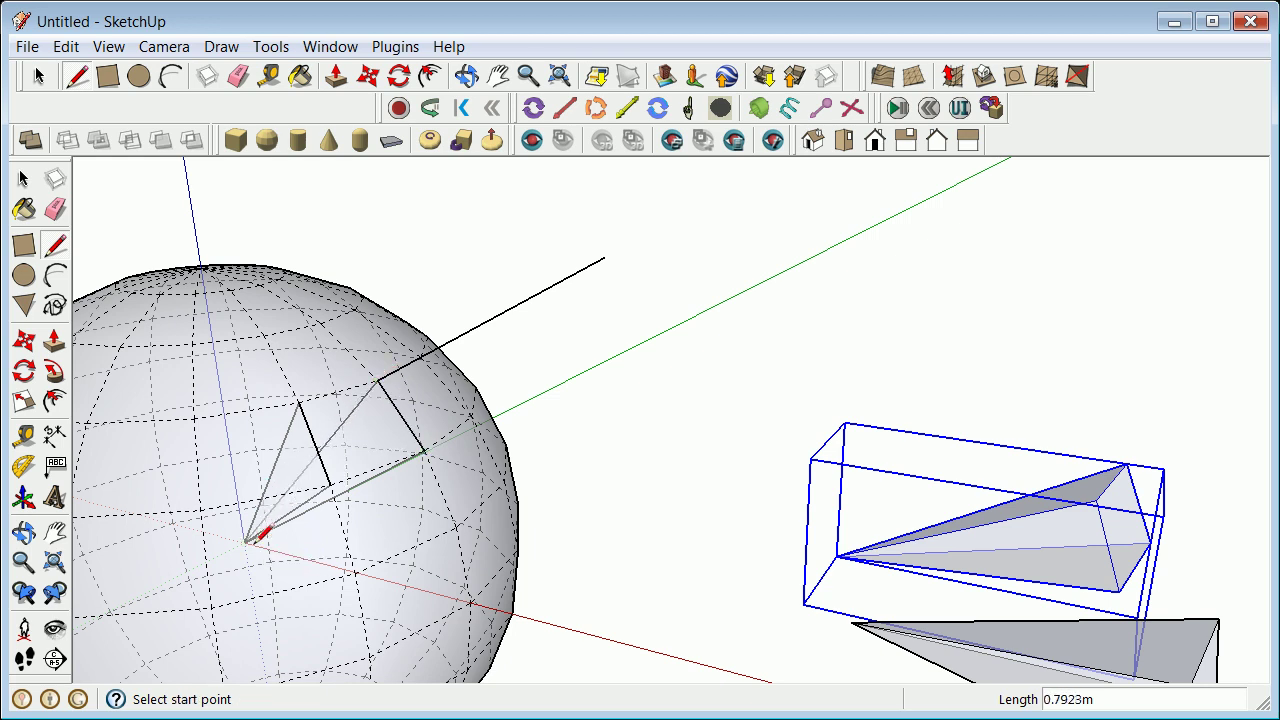
Connect the lower and the upper outer corners of the third pyramid's two triangles with lines to close it.
left_click(330, 485)
left_click(424, 451)
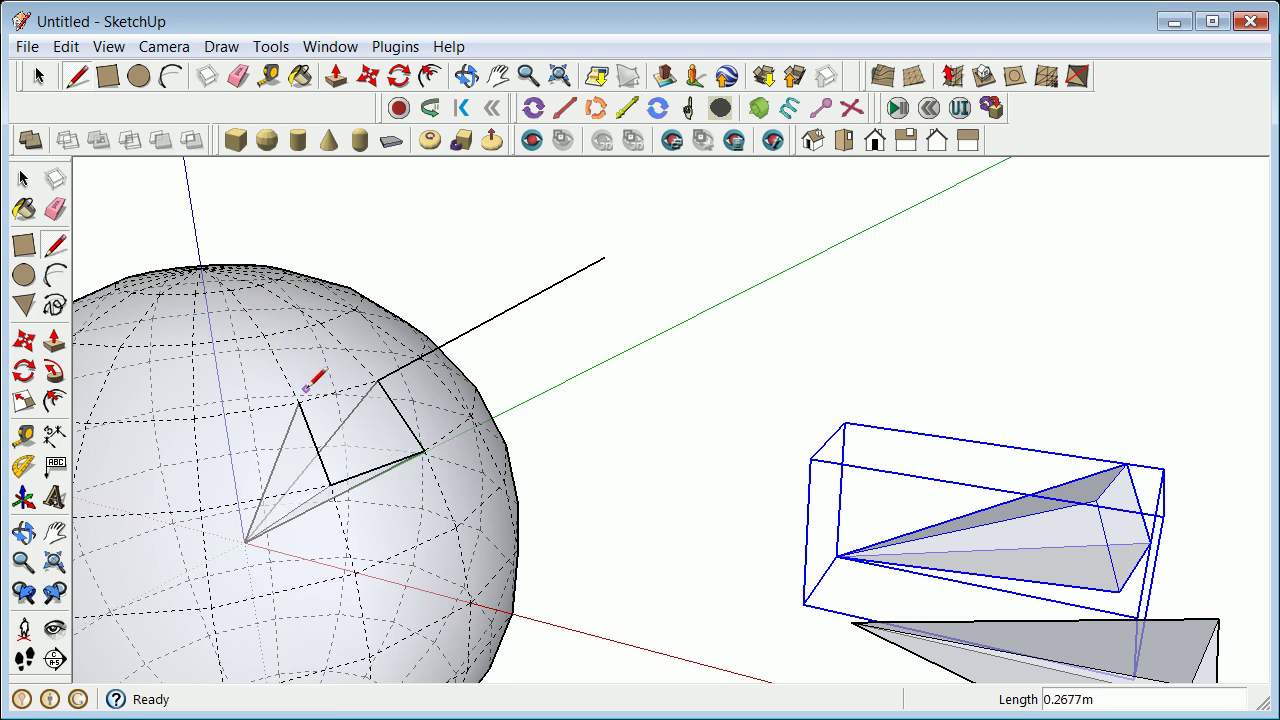
left_click(300, 402)
left_click(378, 381)
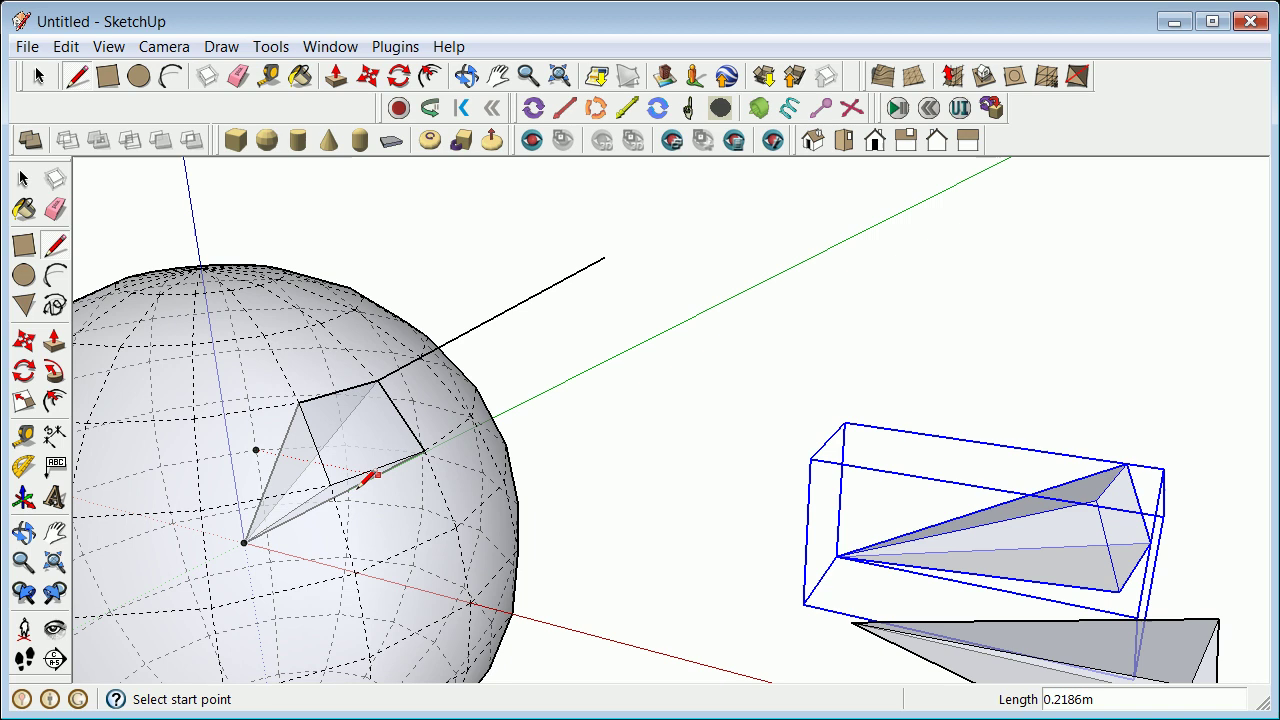
Erase the third pyramid's marker line and draw a new one about 1.28 m long outward from the grid vertex one row above its facet.
left_click(23, 178)
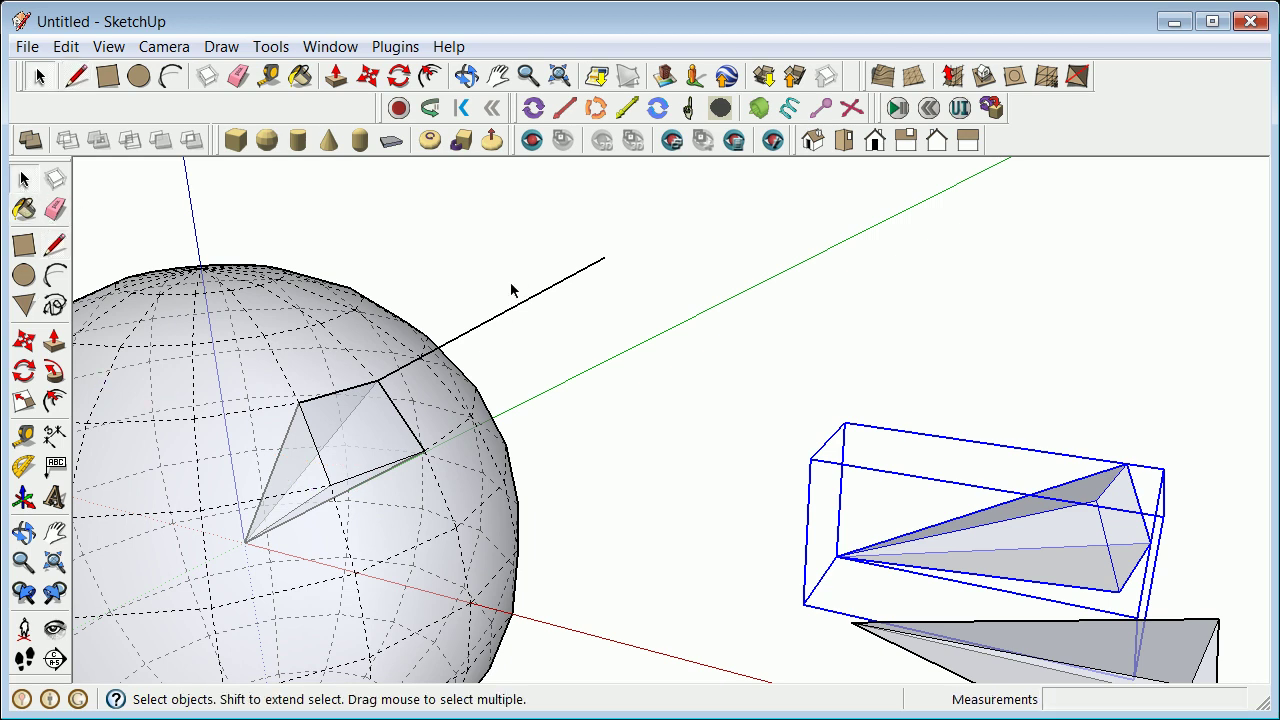
left_click(510, 246)
left_click(384, 391)
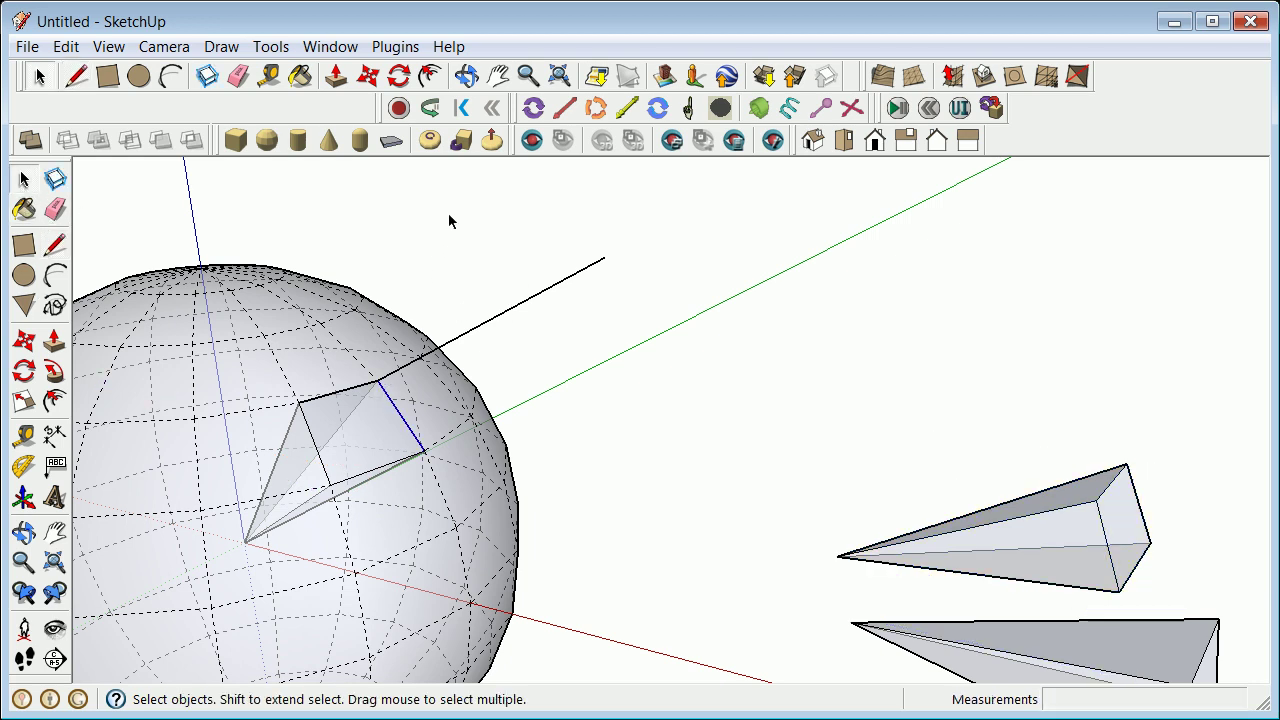
left_click(400, 273)
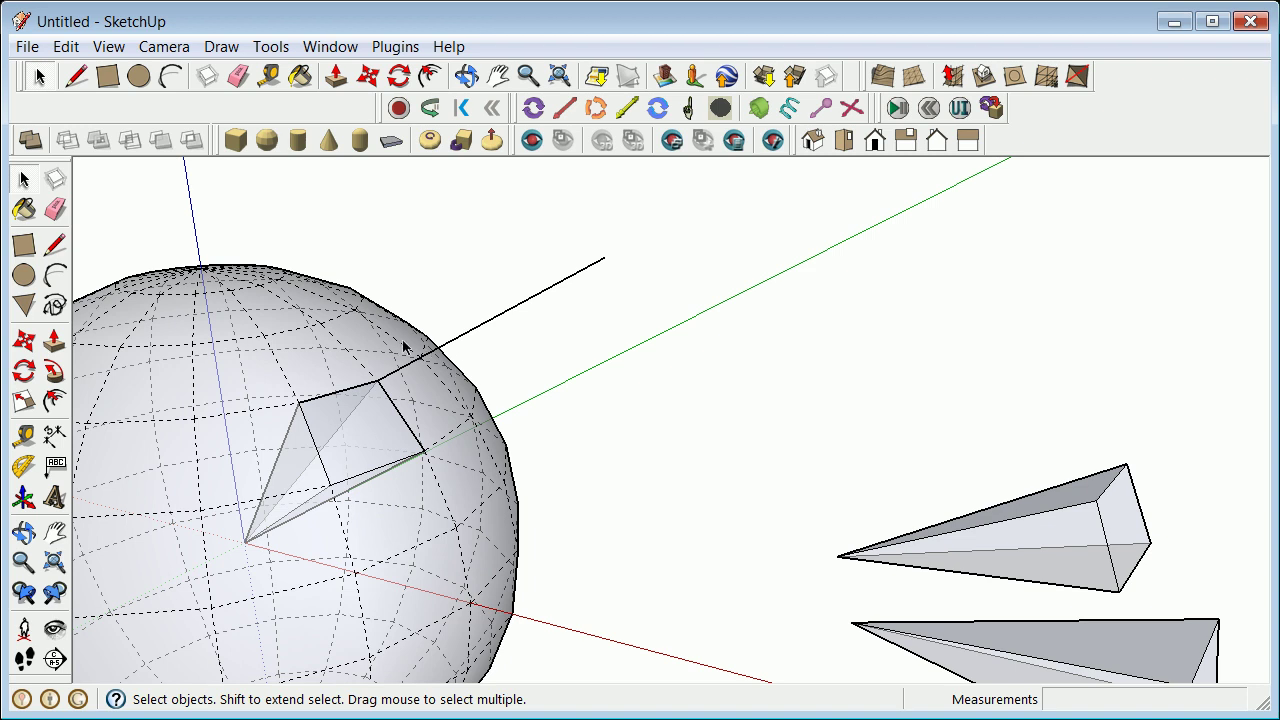
right_click(452, 344)
left_click(506, 375)
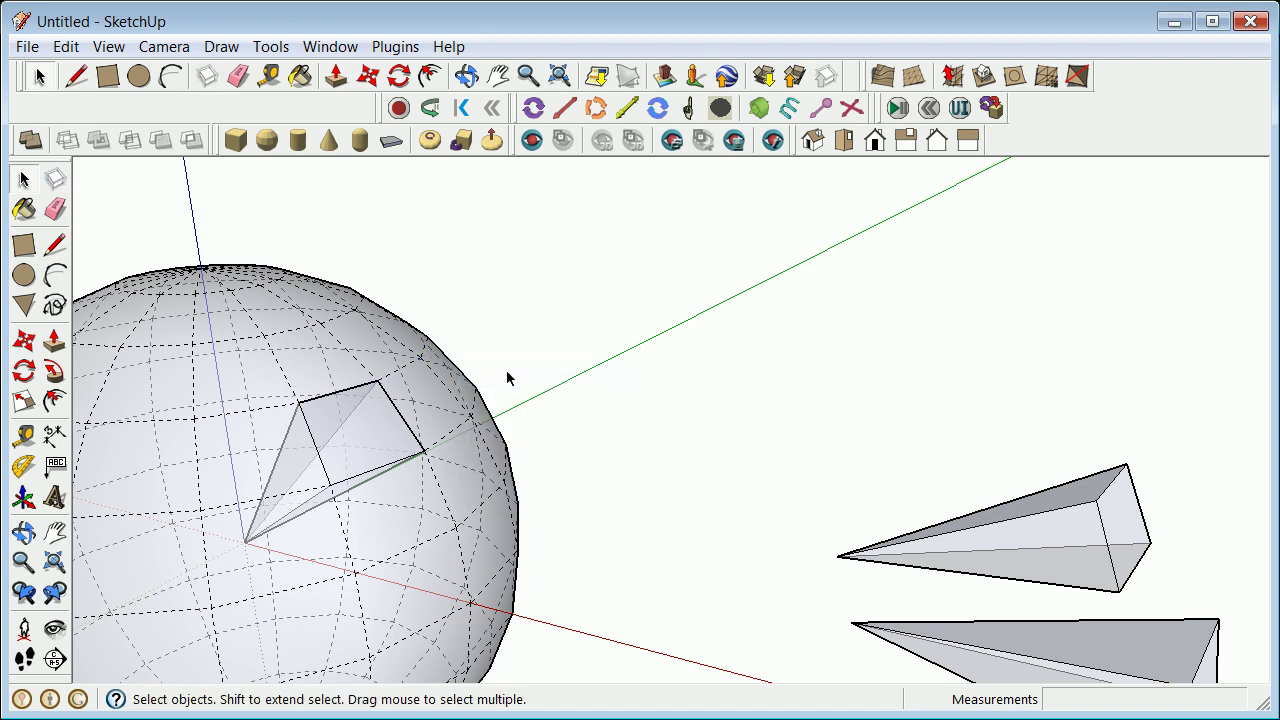
left_click(55, 244)
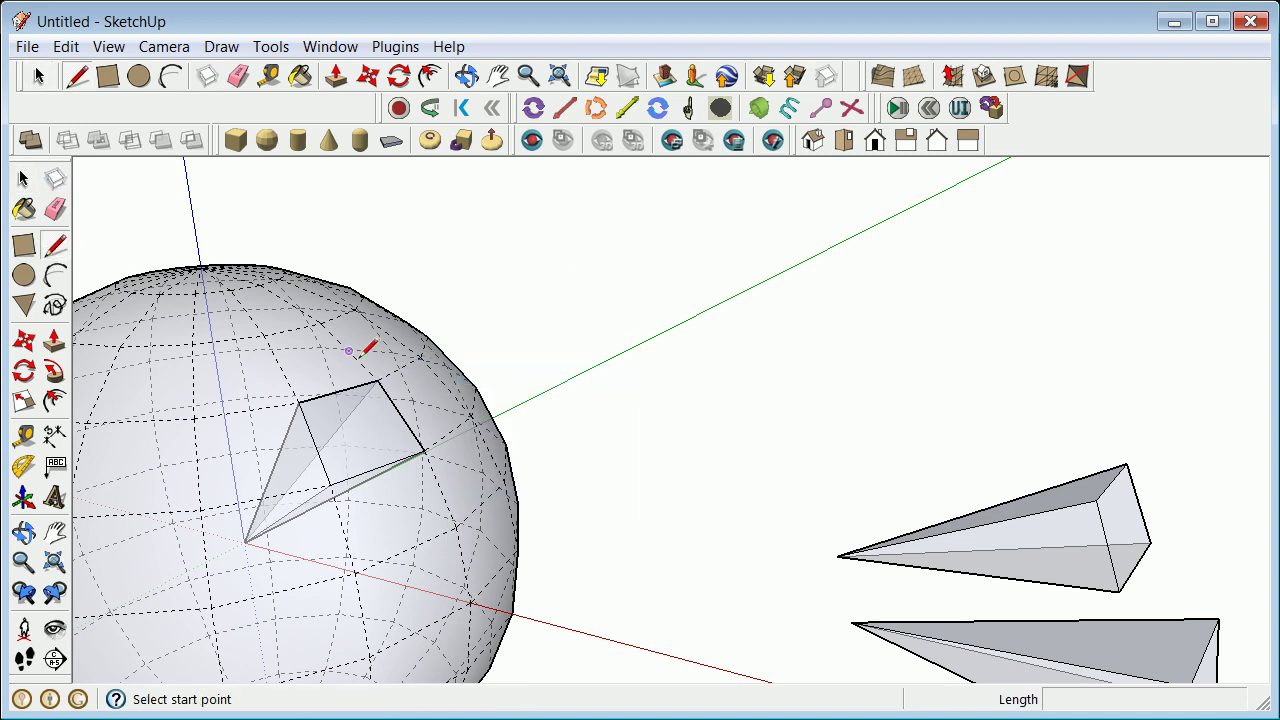
left_click(320, 323)
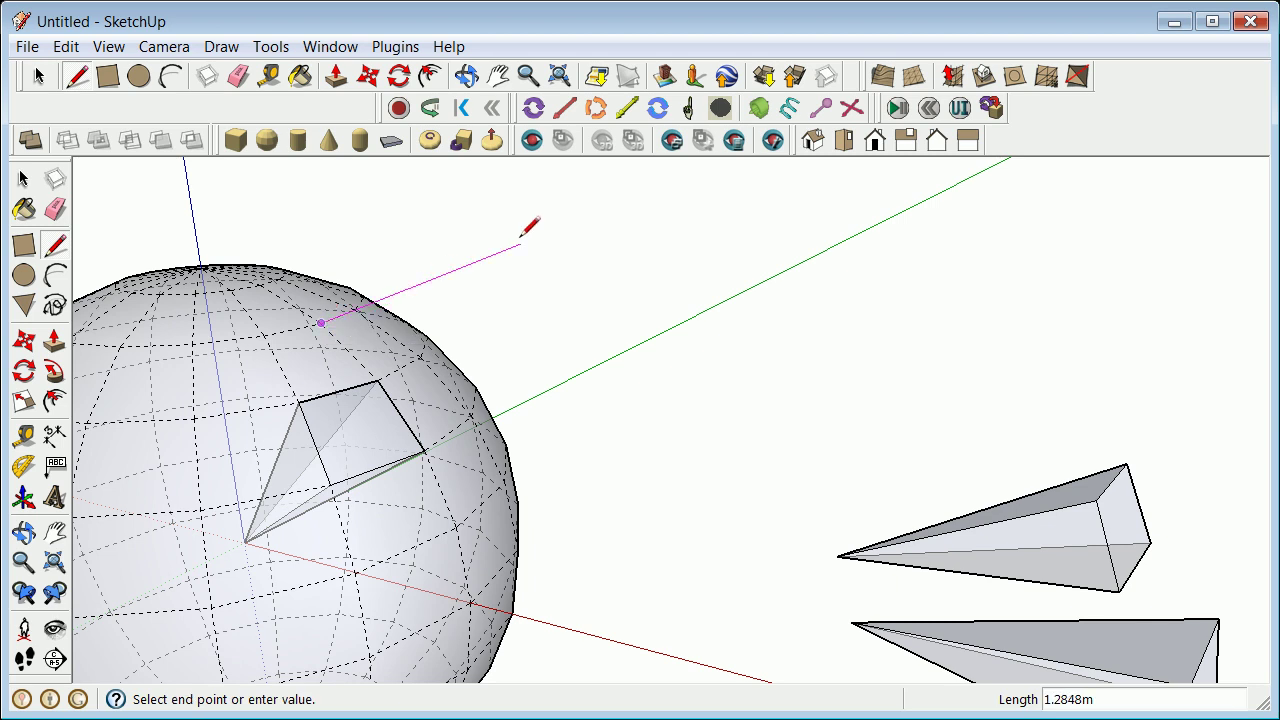
Group the third pyramid's faces and edges, move the group about 1.59 m out of the sphere above the second pyramid, and deselect it.
left_click(24, 179)
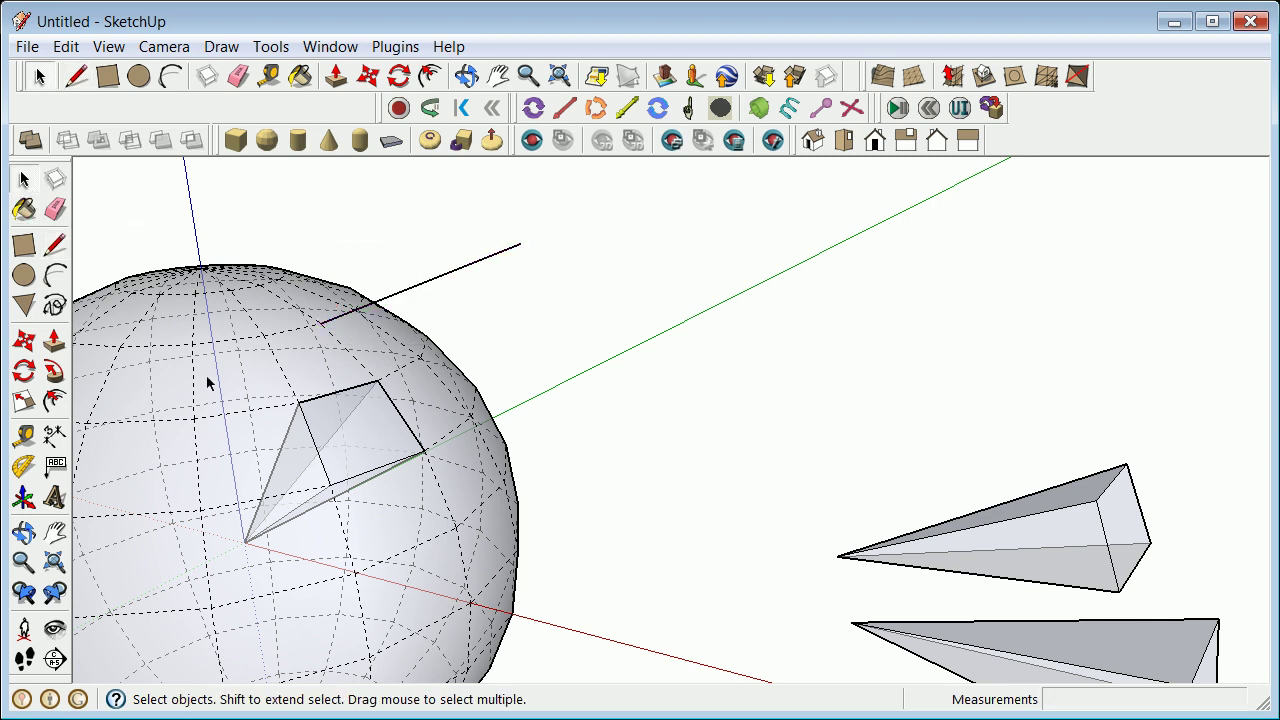
left_click_drag(206, 375, 480, 571)
right_click(353, 453)
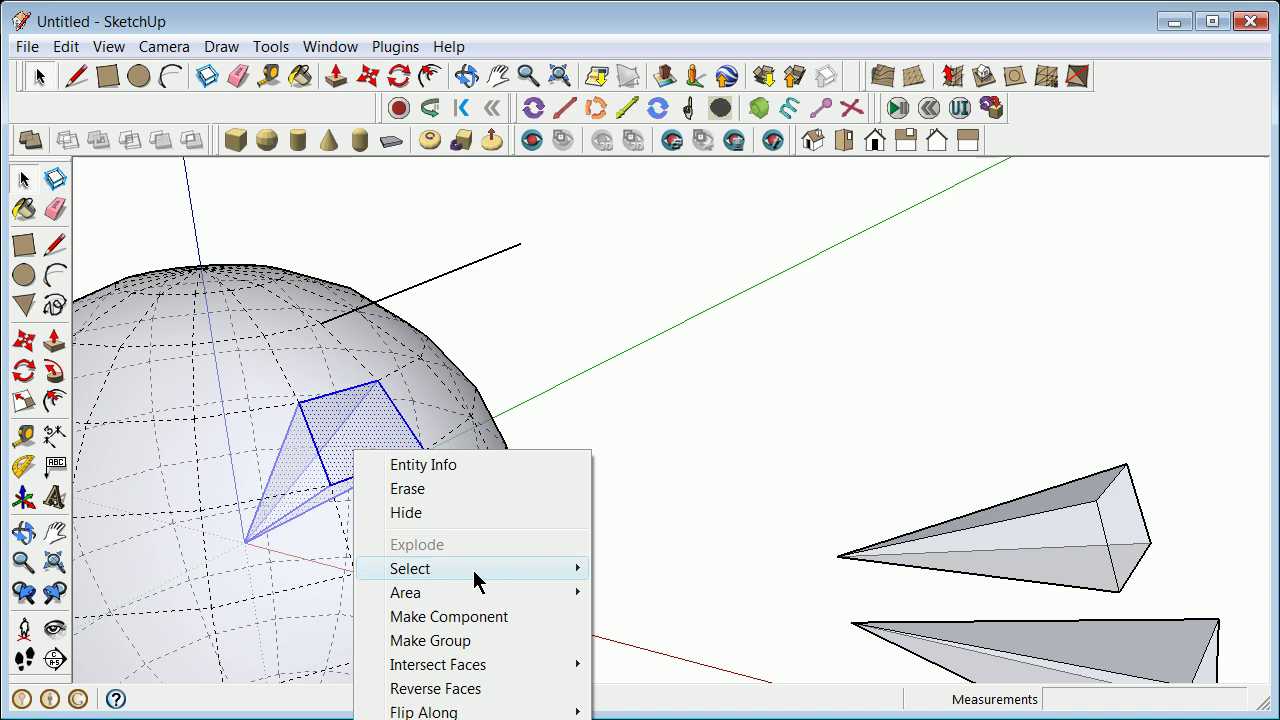
left_click(463, 641)
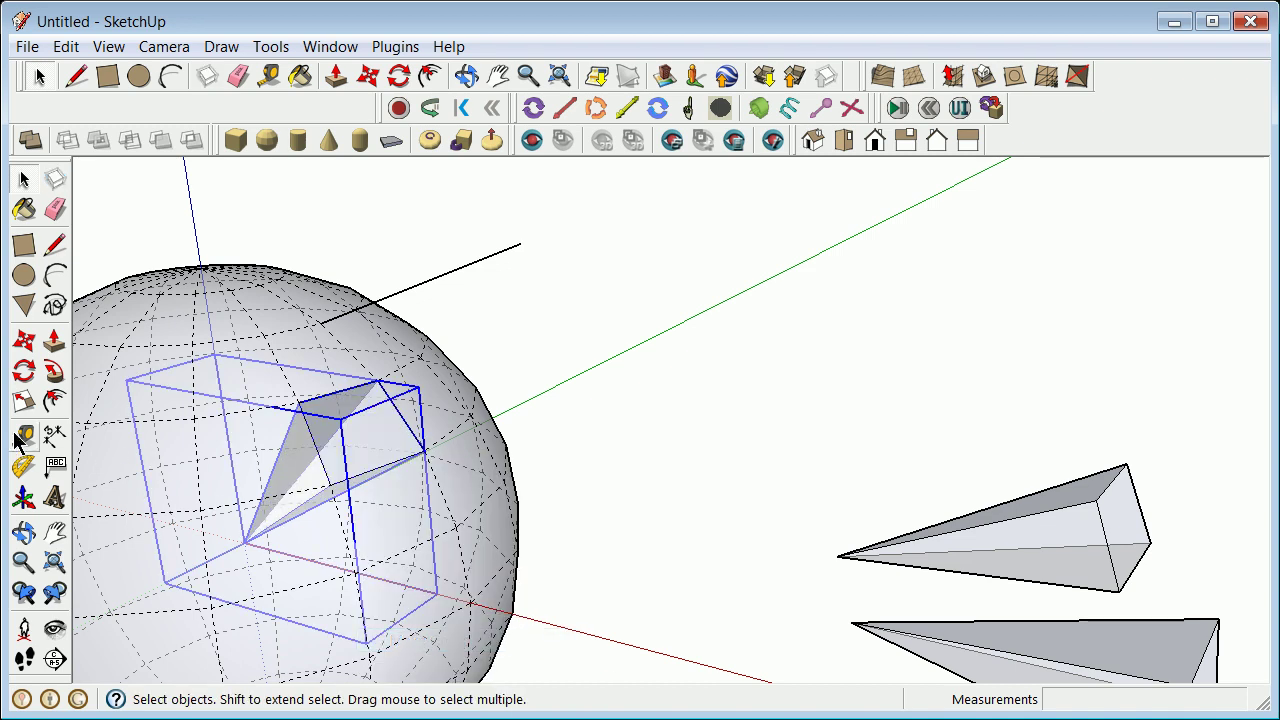
left_click(24, 345)
left_click(243, 540)
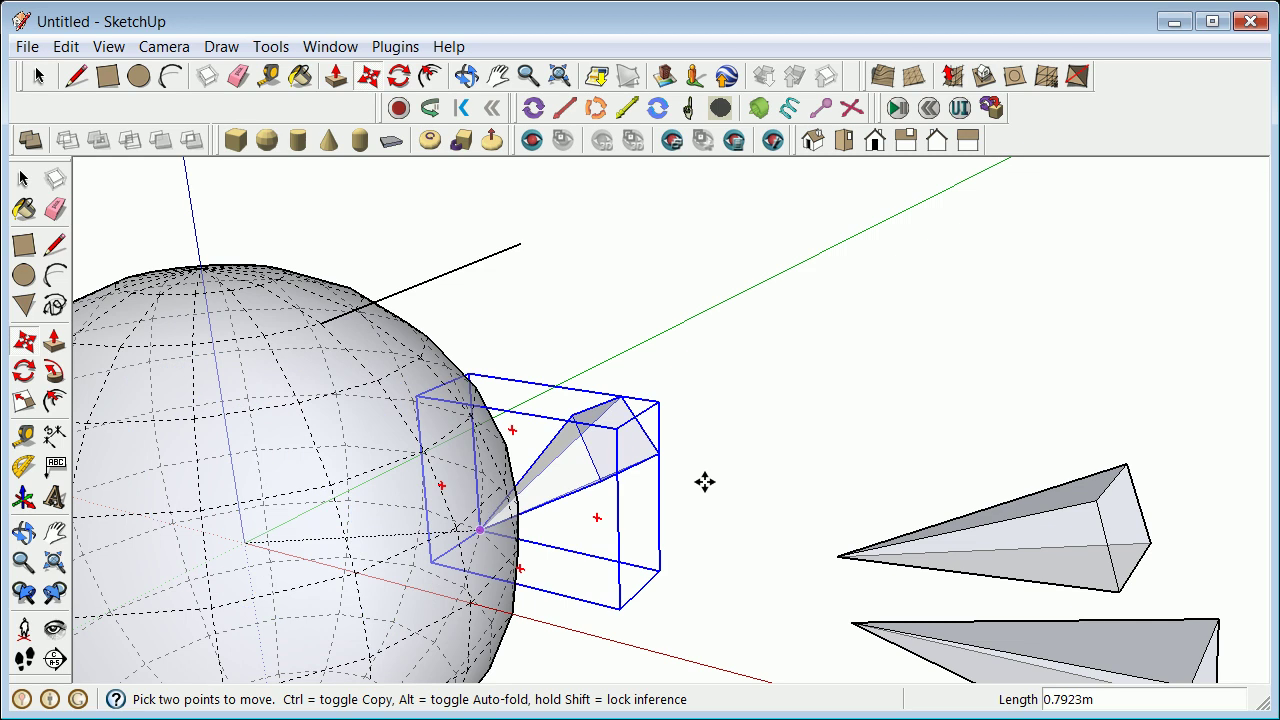
left_click(775, 493)
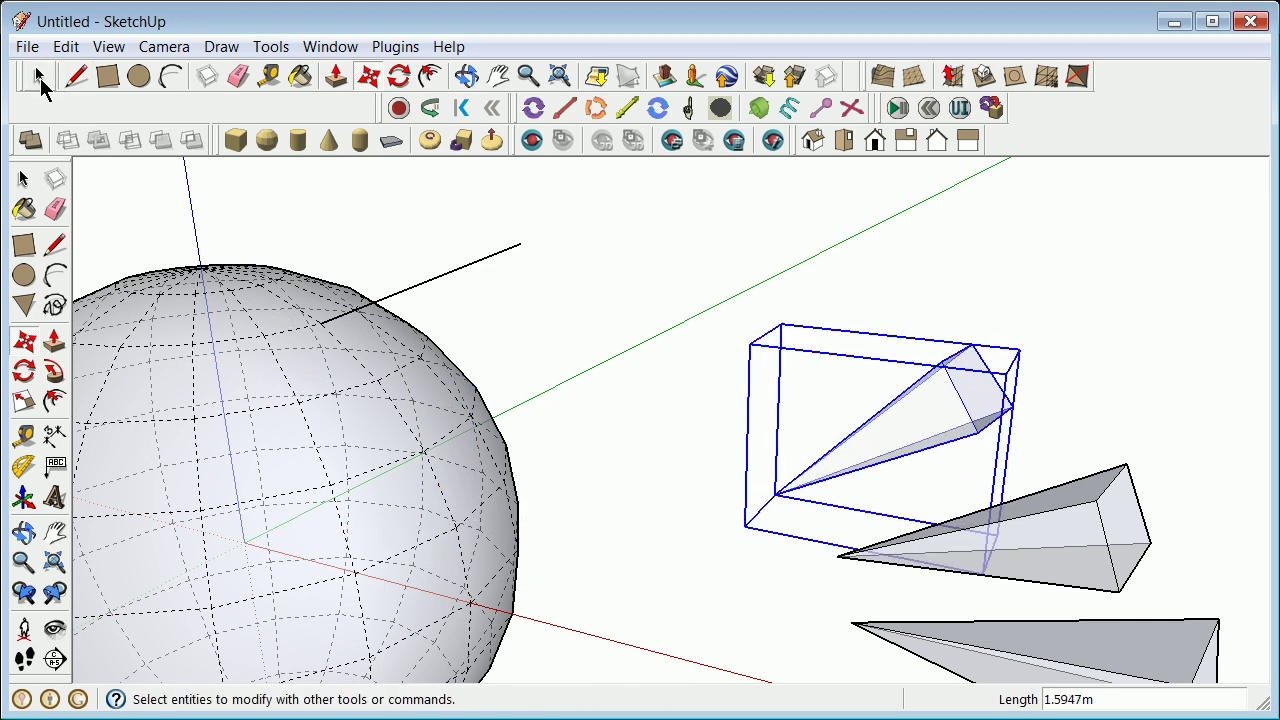
left_click(40, 78)
left_click(636, 267)
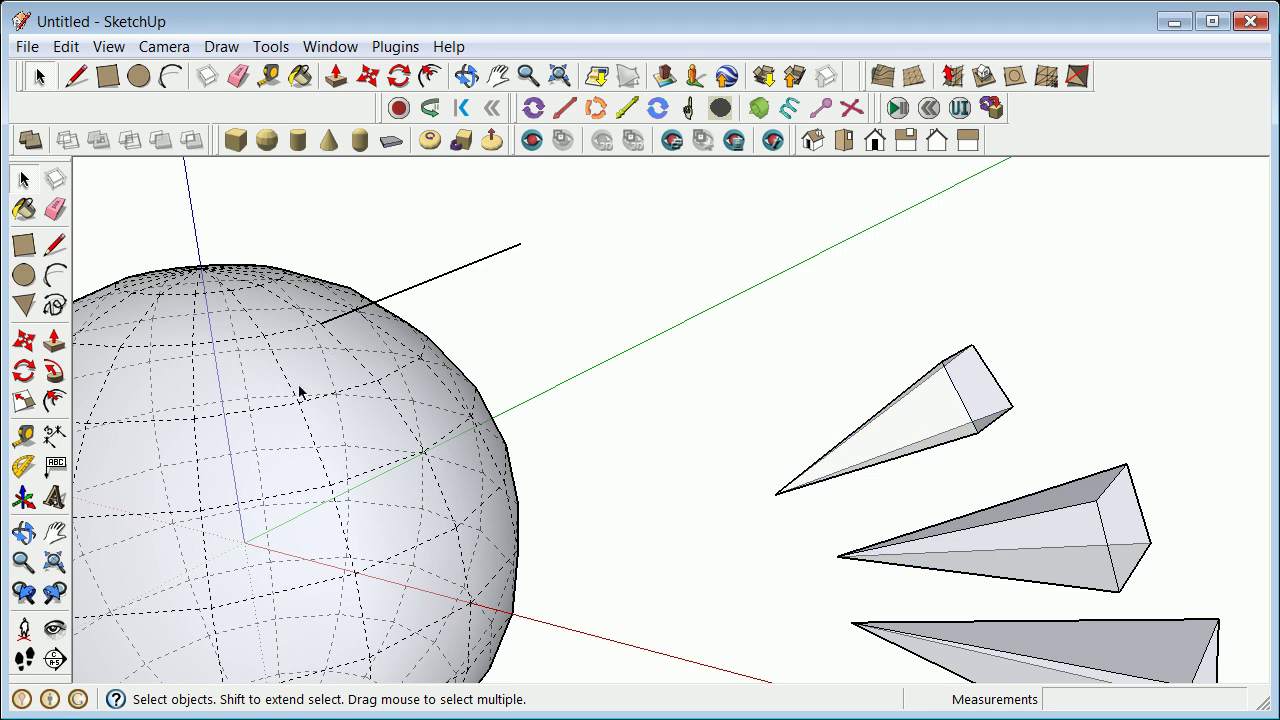
Draw the fourth pyramid's first triangle from the sphere's centre to the left edge of the facet one row above the third pyramid's facet.
left_click(55, 245)
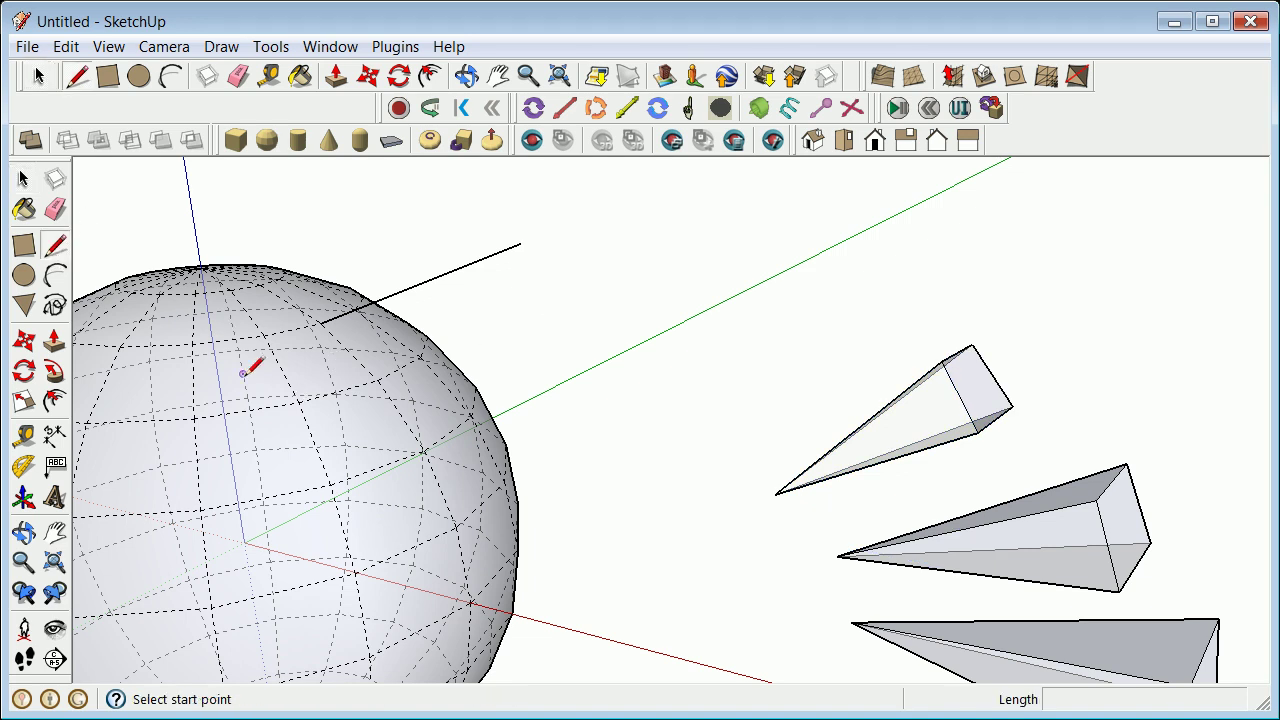
left_click(244, 542)
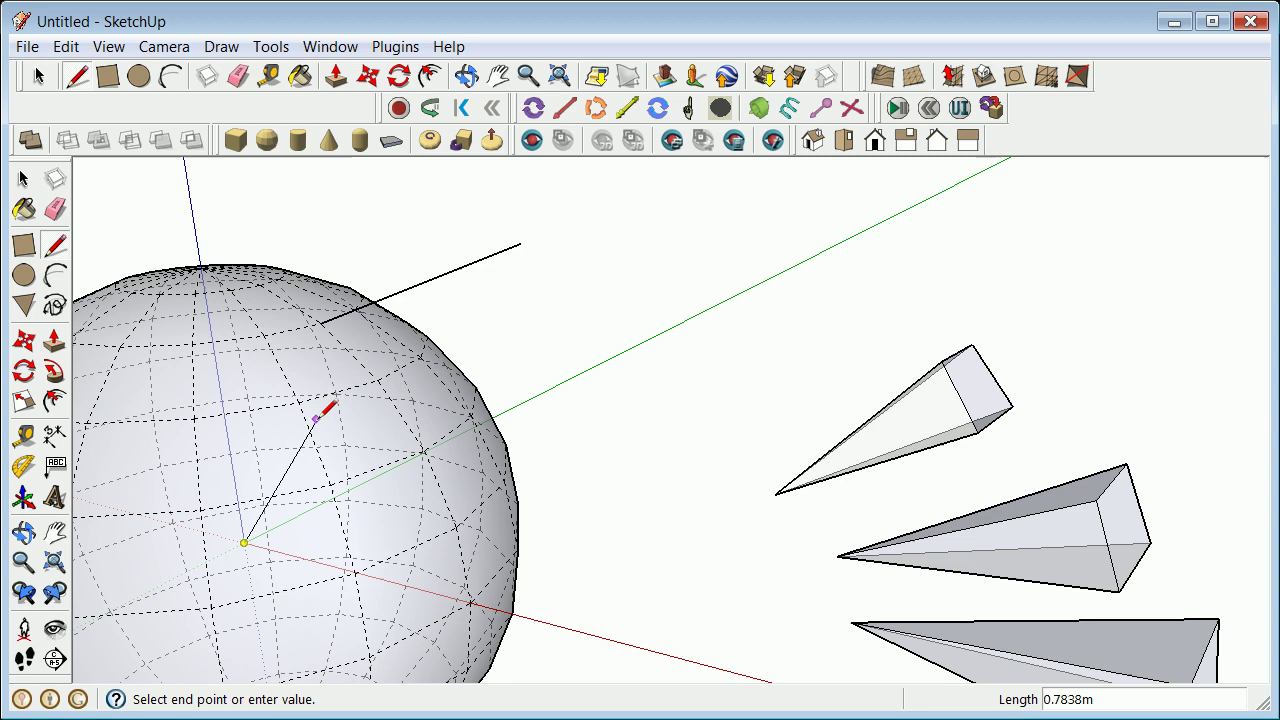
left_click(298, 402)
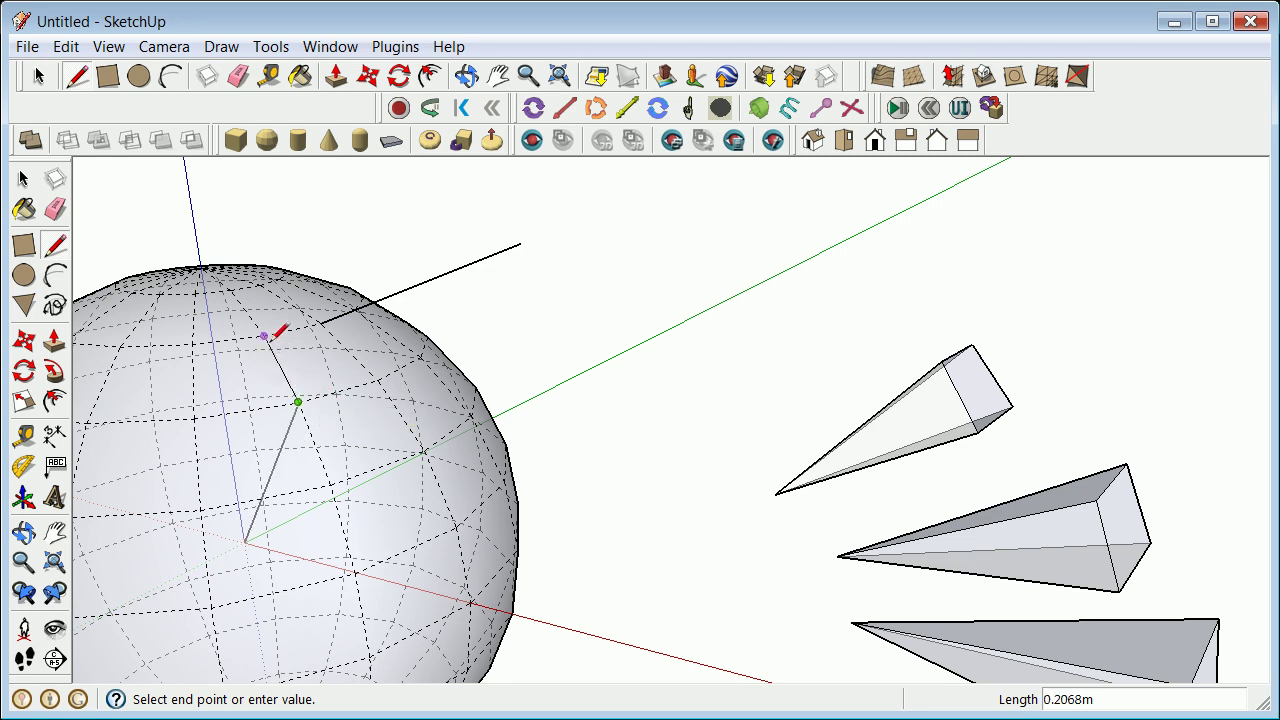
left_click(264, 336)
left_click(244, 542)
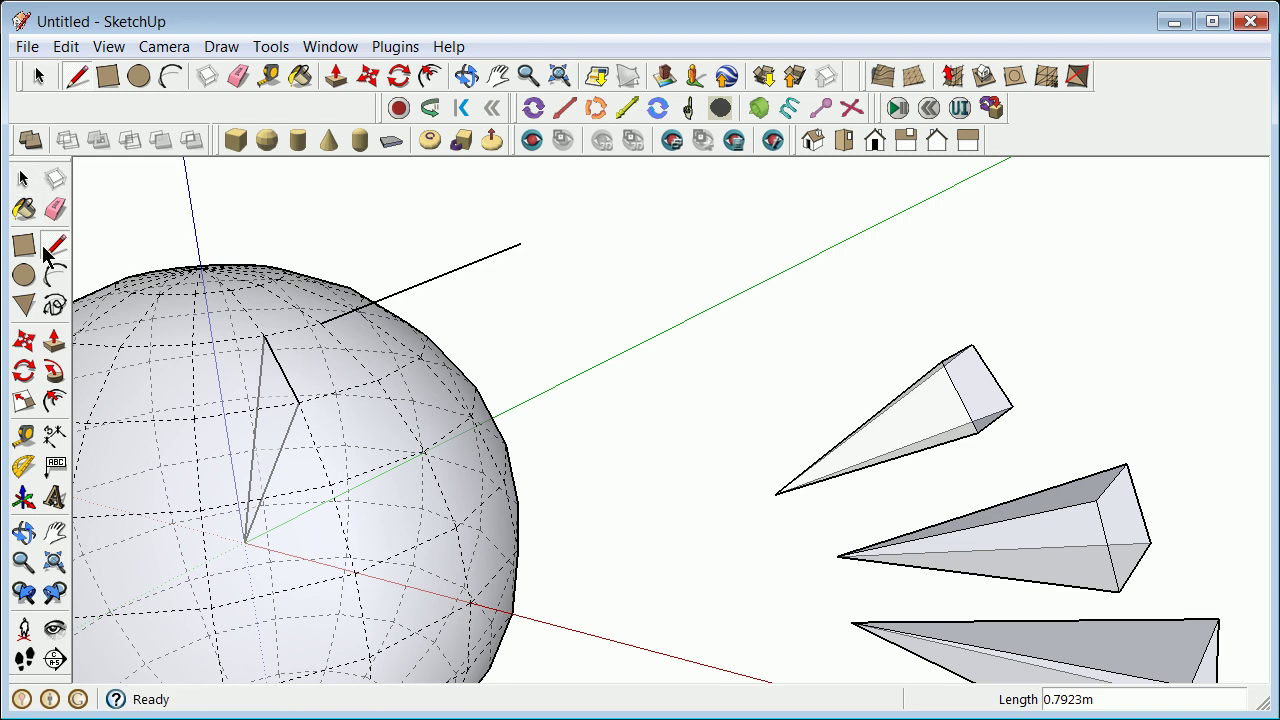
Draw the fourth pyramid's second triangle from the sphere's centre to the facet's right edge, ending at the marker line's vertex.
left_click(246, 540)
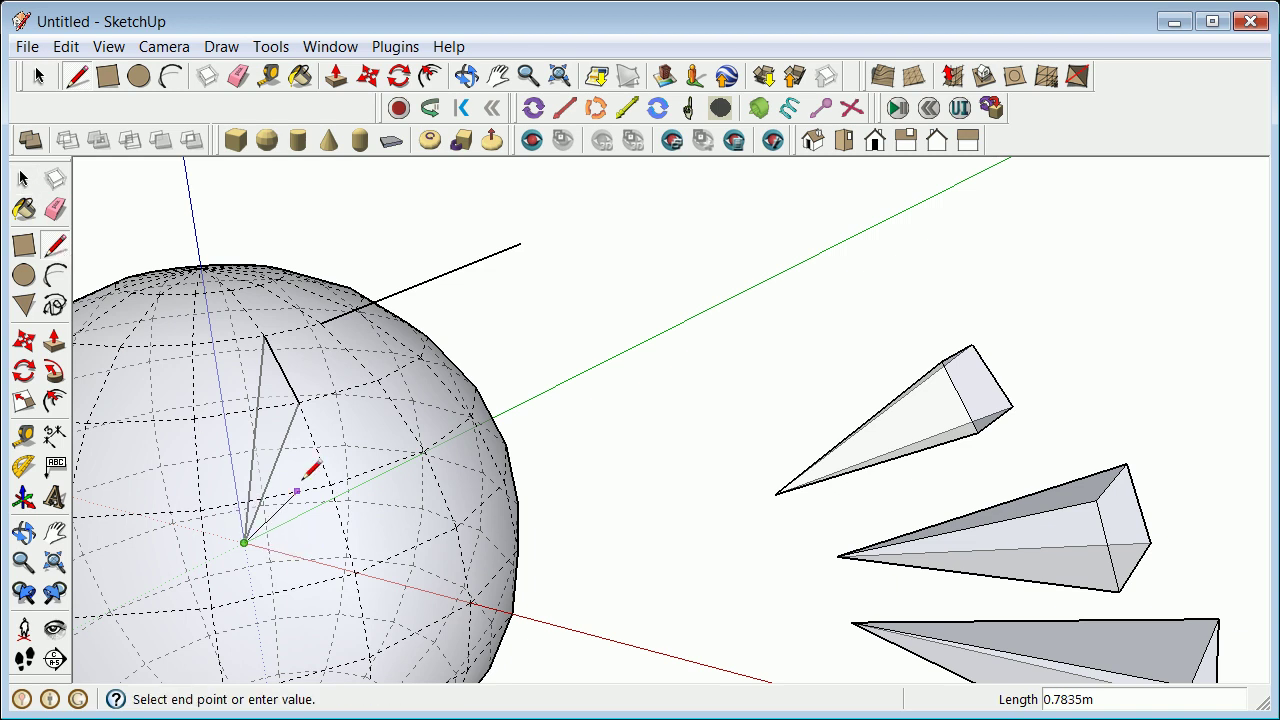
left_click(376, 380)
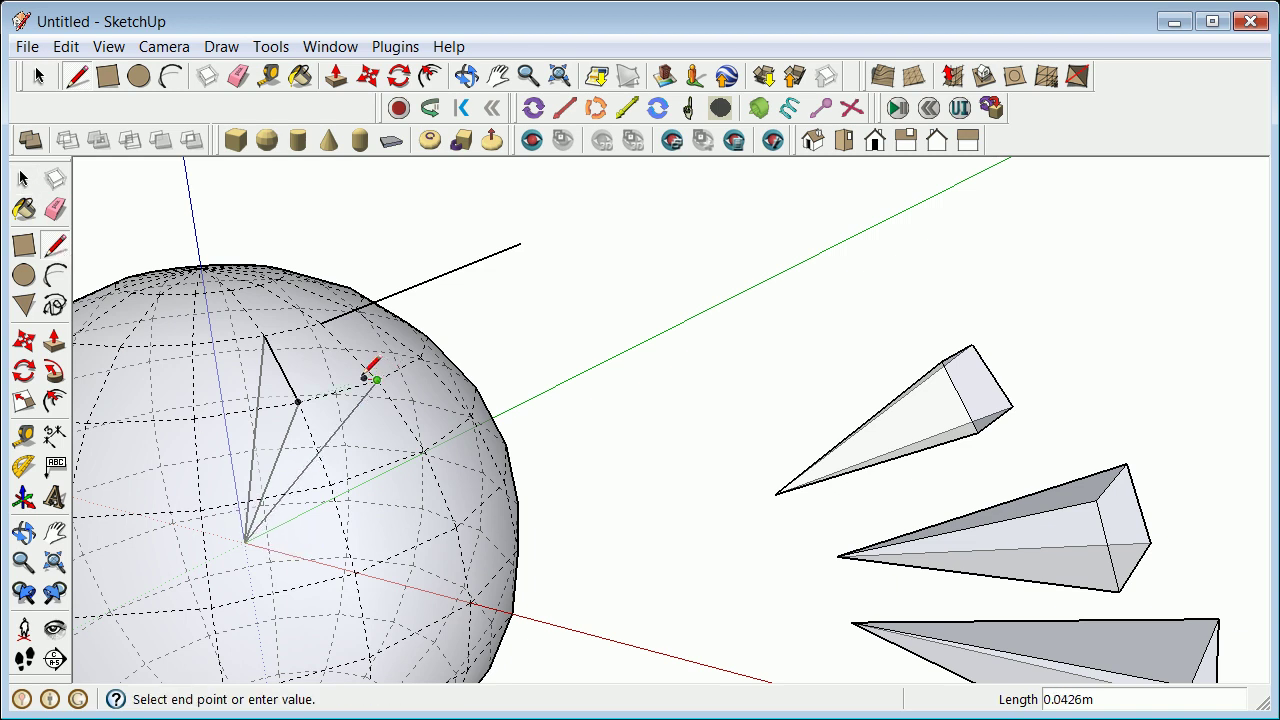
left_click(321, 324)
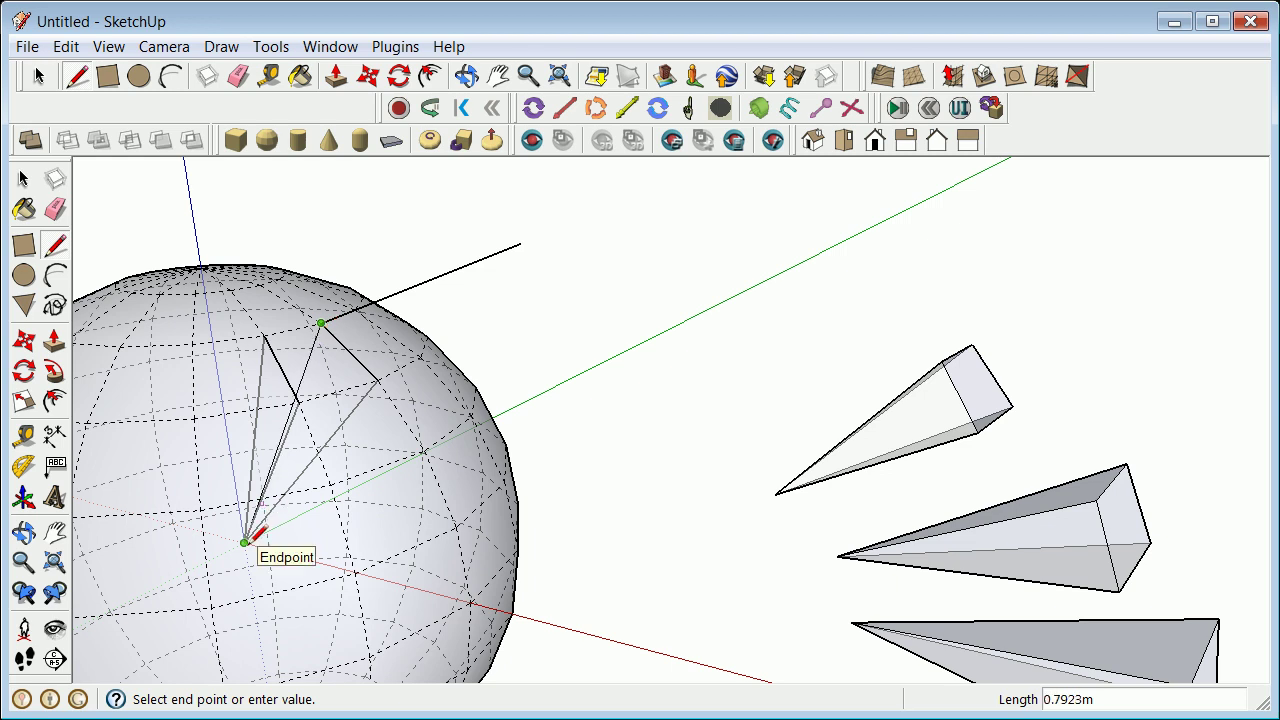
left_click(245, 541)
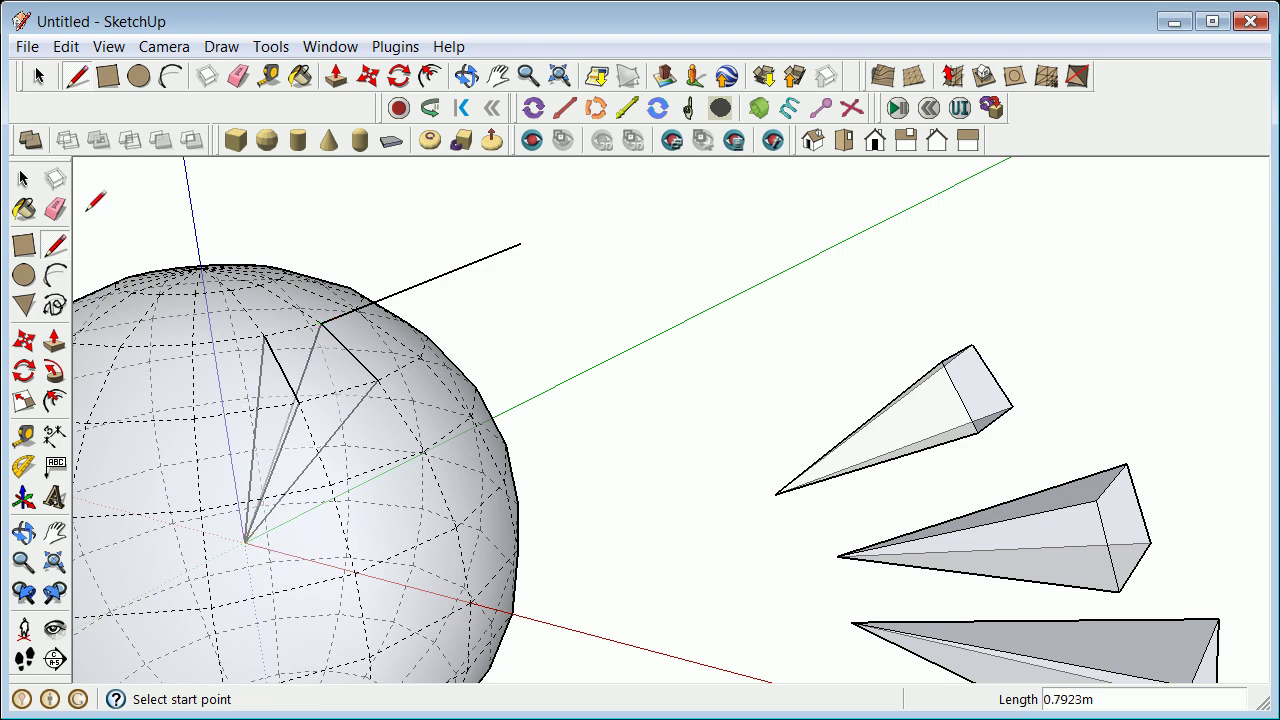
Connect the lower and the upper outer corners of the fourth pyramid's two triangles with lines to close it.
left_click(57, 245)
left_click(297, 401)
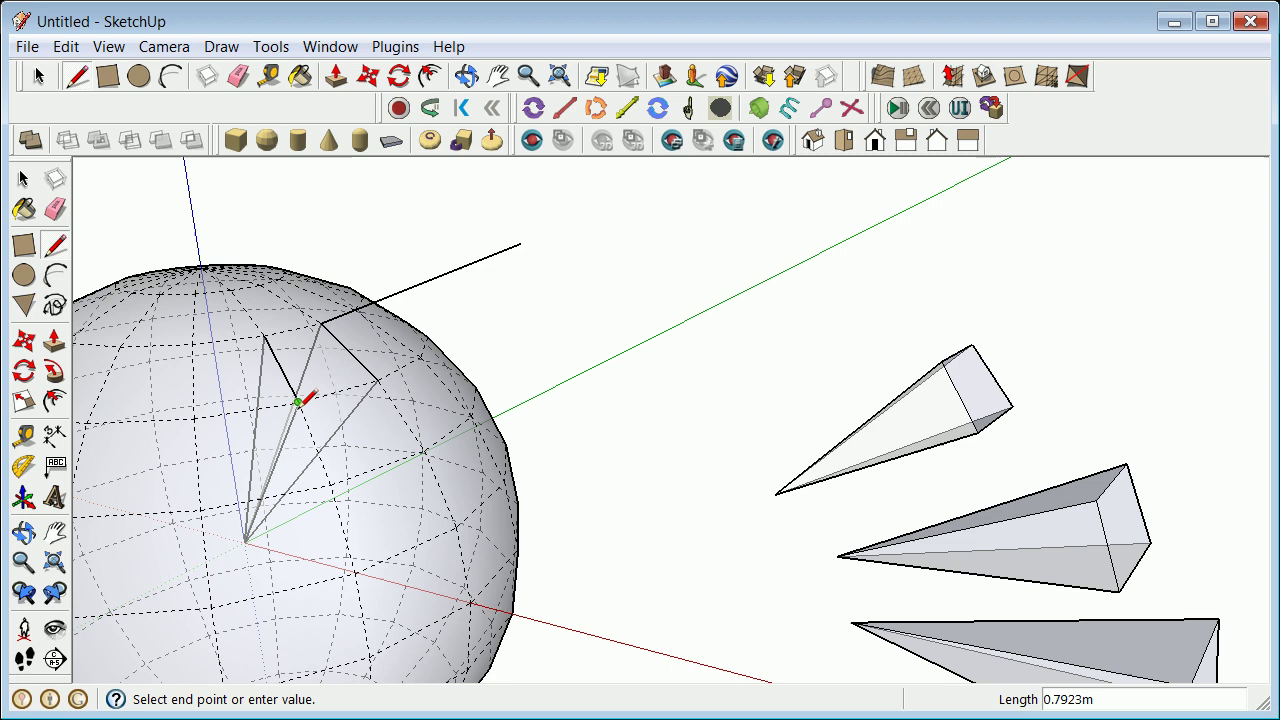
left_click(386, 370)
left_click(57, 244)
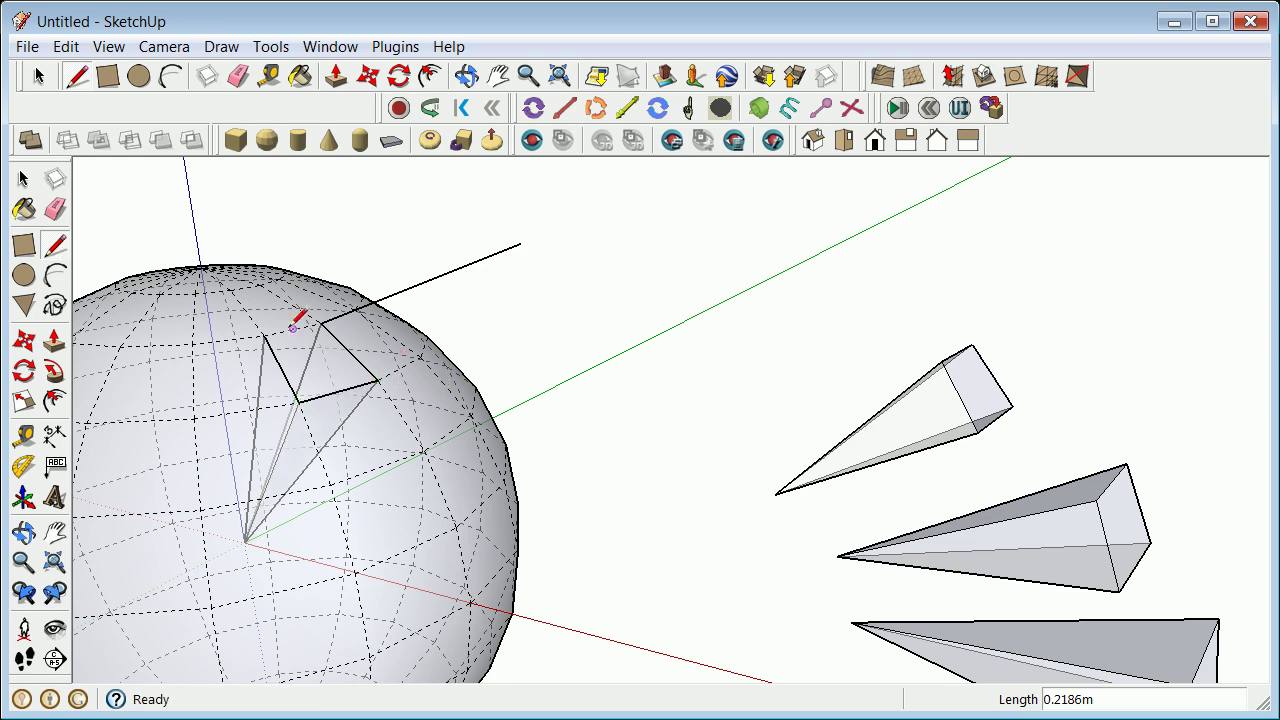
left_click(279, 327)
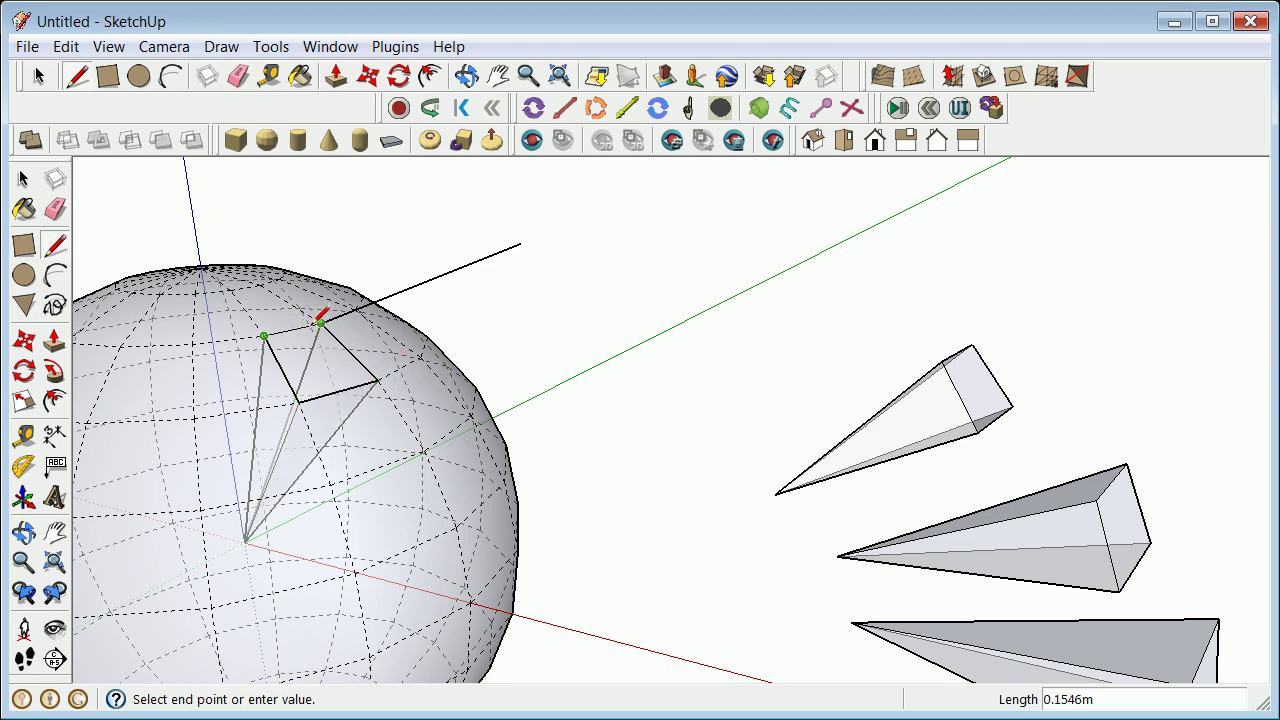
left_click(320, 323)
Draw a new marker line outward from the sphere vertex at the upper-right corner of the facet directly above the fourth pyramid's facet.
scroll(265, 230, "up", 4)
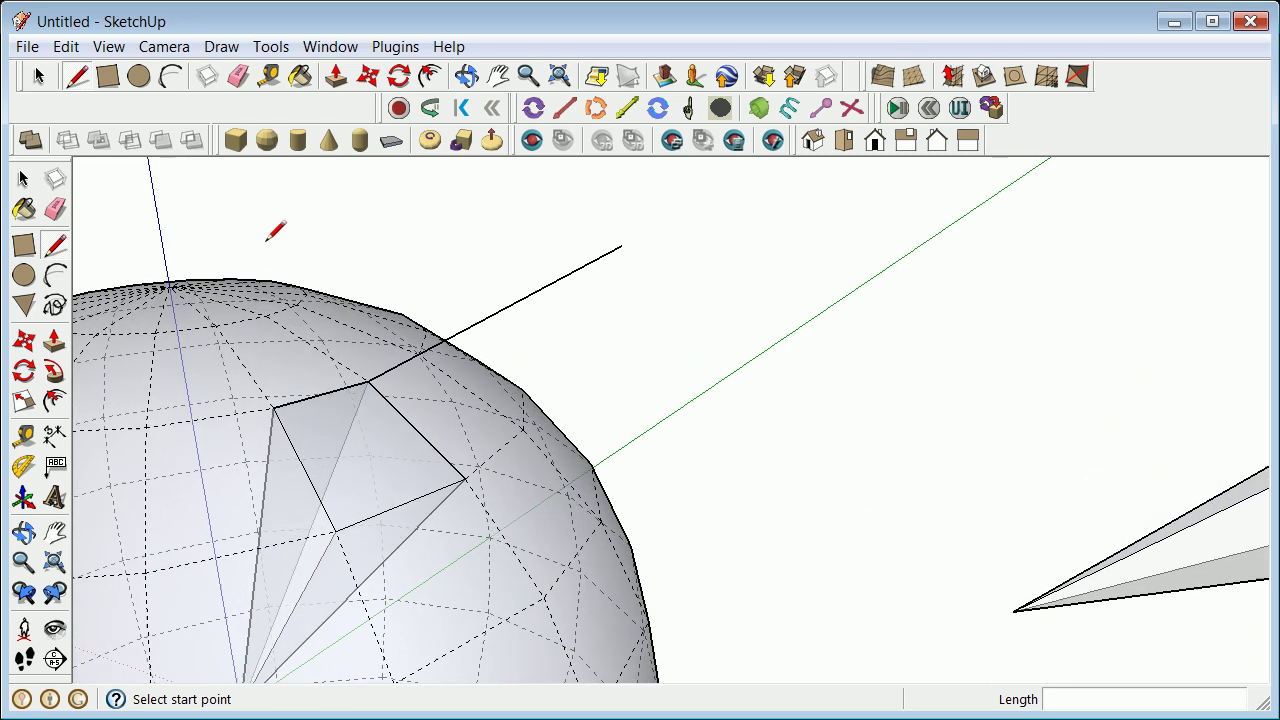
left_click(56, 246)
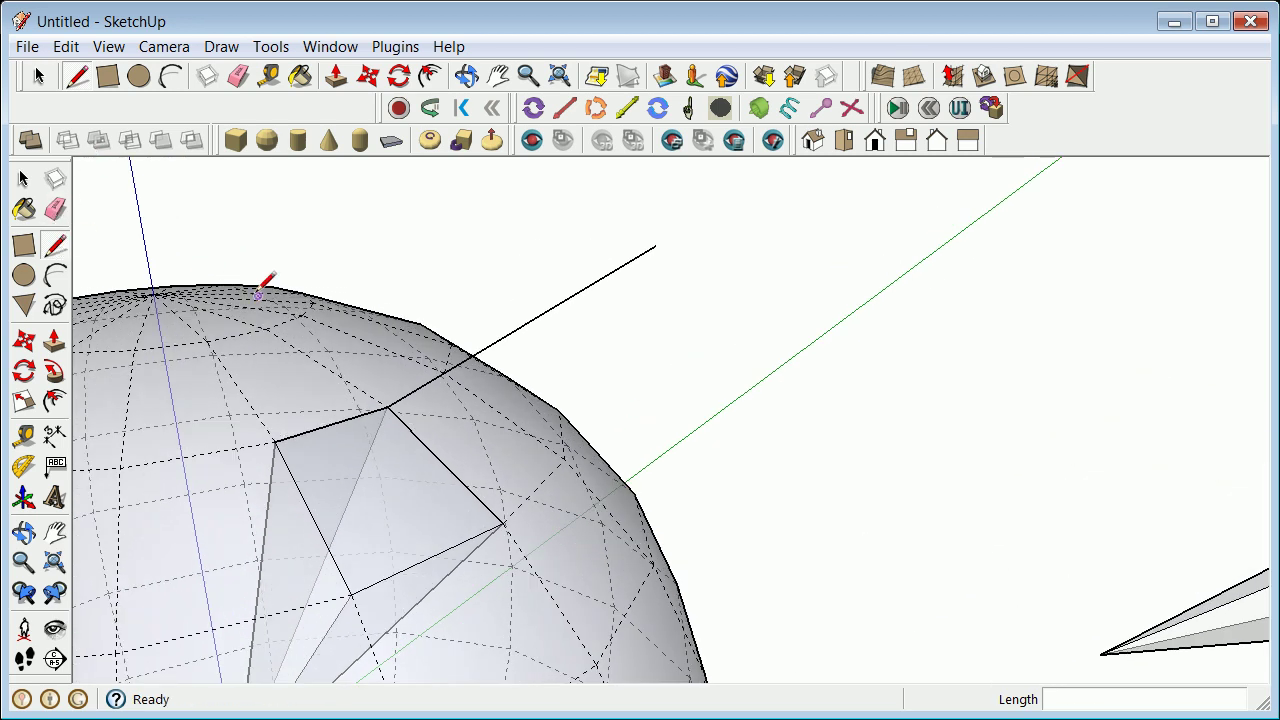
left_click(266, 327)
left_click(485, 235)
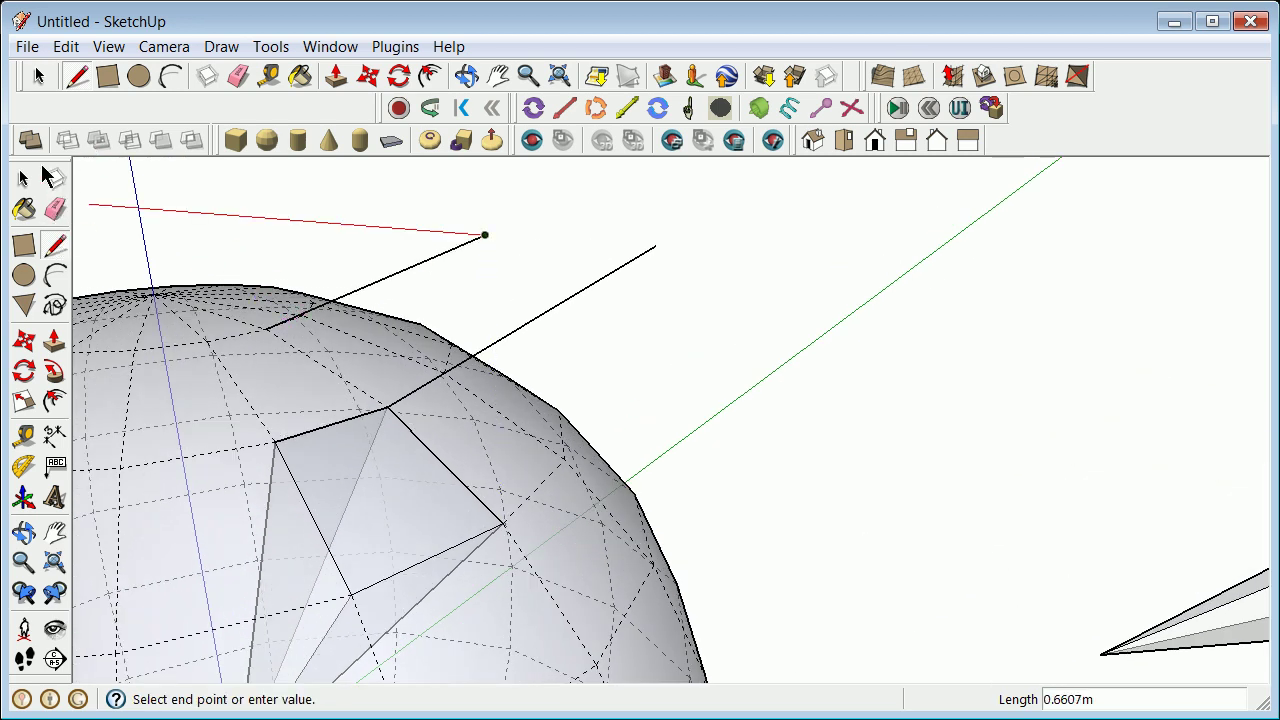
Erase the old marker line attached to the fourth pyramid's upper-right corner.
left_click(24, 178)
left_click(569, 301)
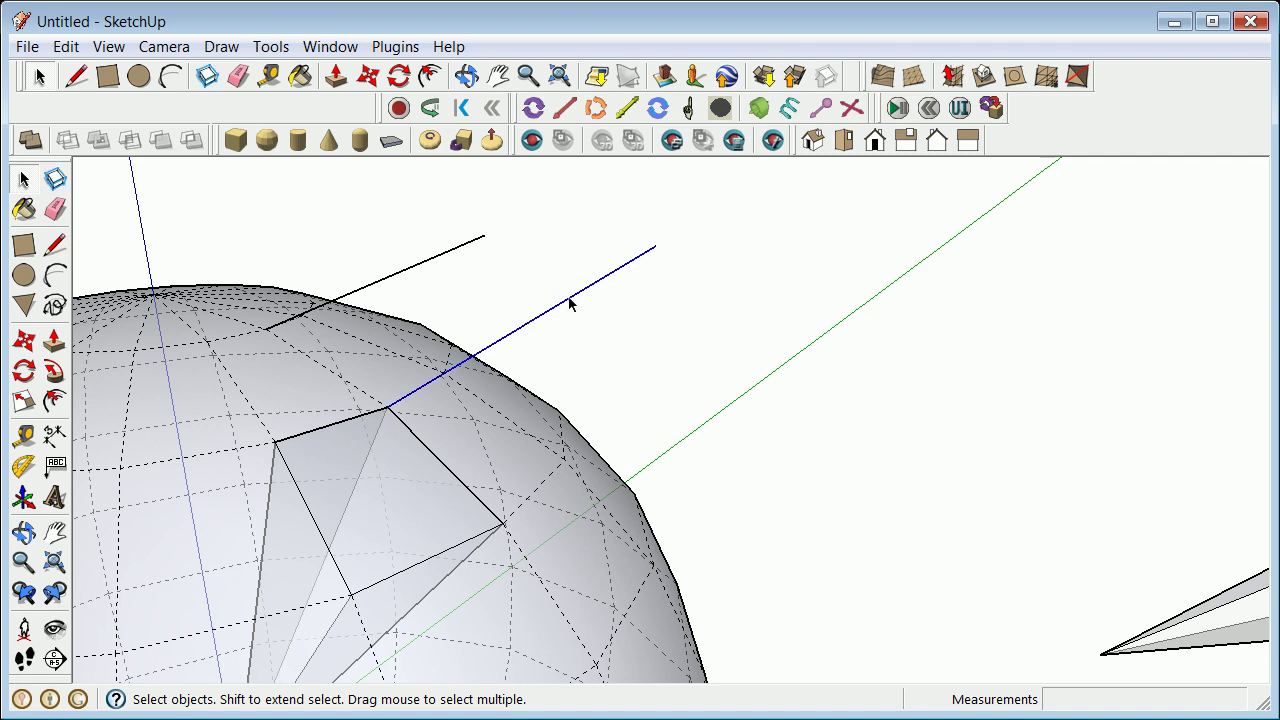
right_click(572, 303)
left_click(637, 346)
scroll(498, 390, "down", 3)
scroll(498, 390, "down", 2)
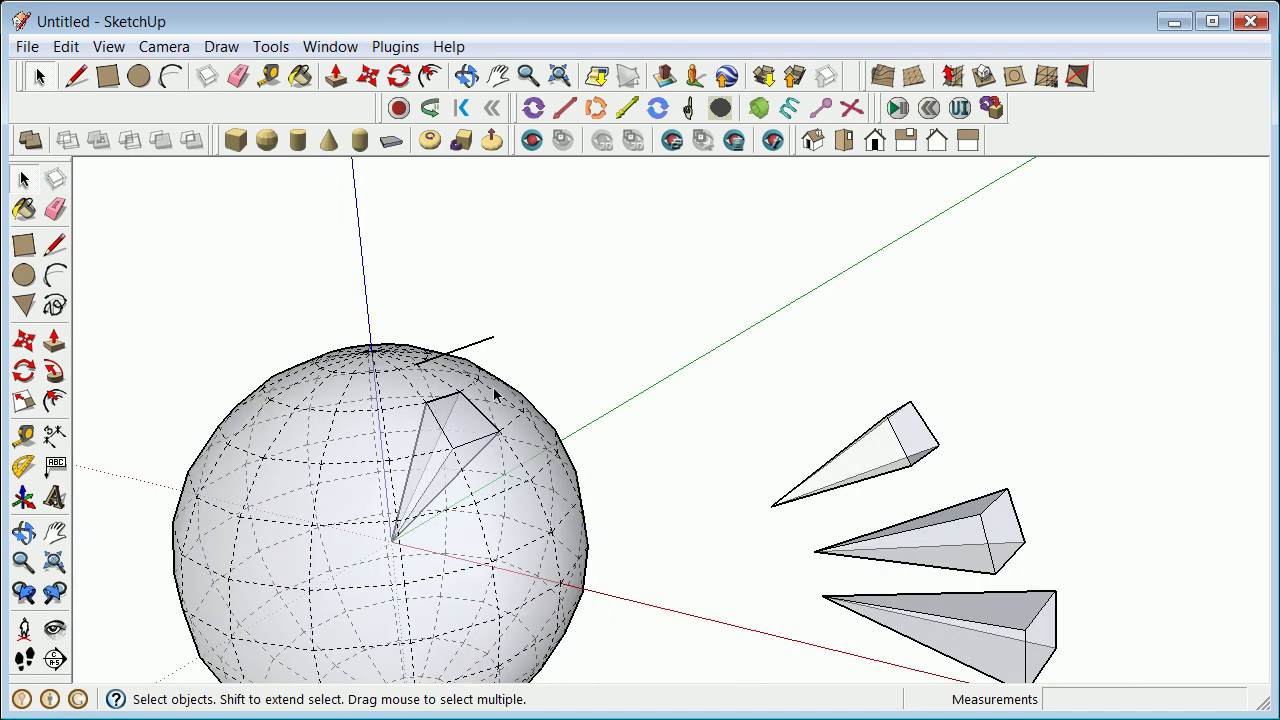
left_click_drag(371, 392, 509, 591)
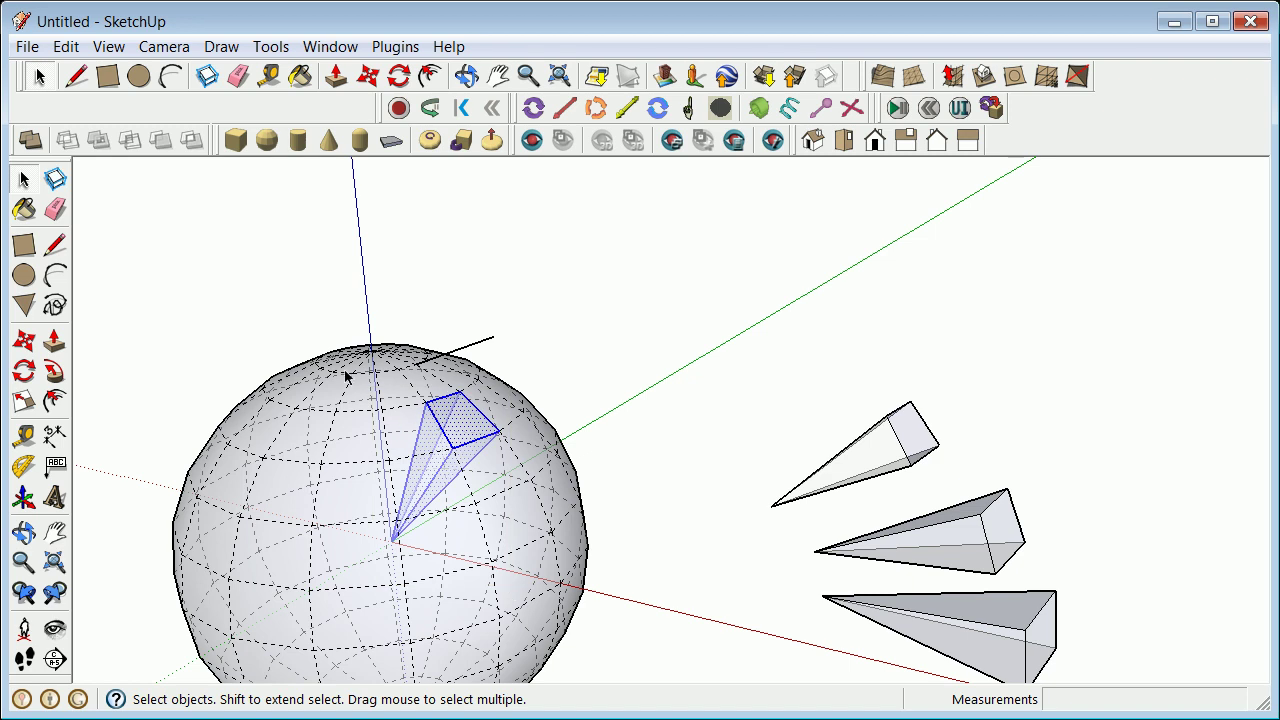
left_click(587, 338)
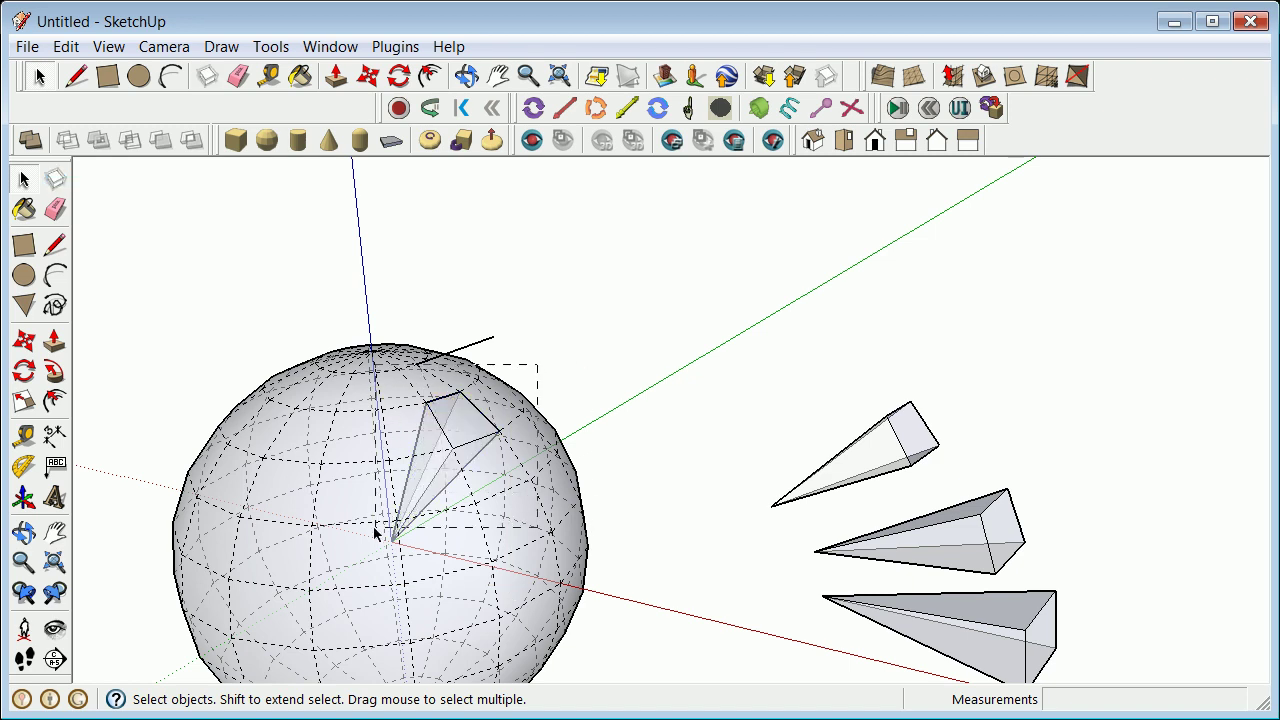
left_click(358, 570)
left_click(493, 289)
left_click_drag(360, 388, 525, 566)
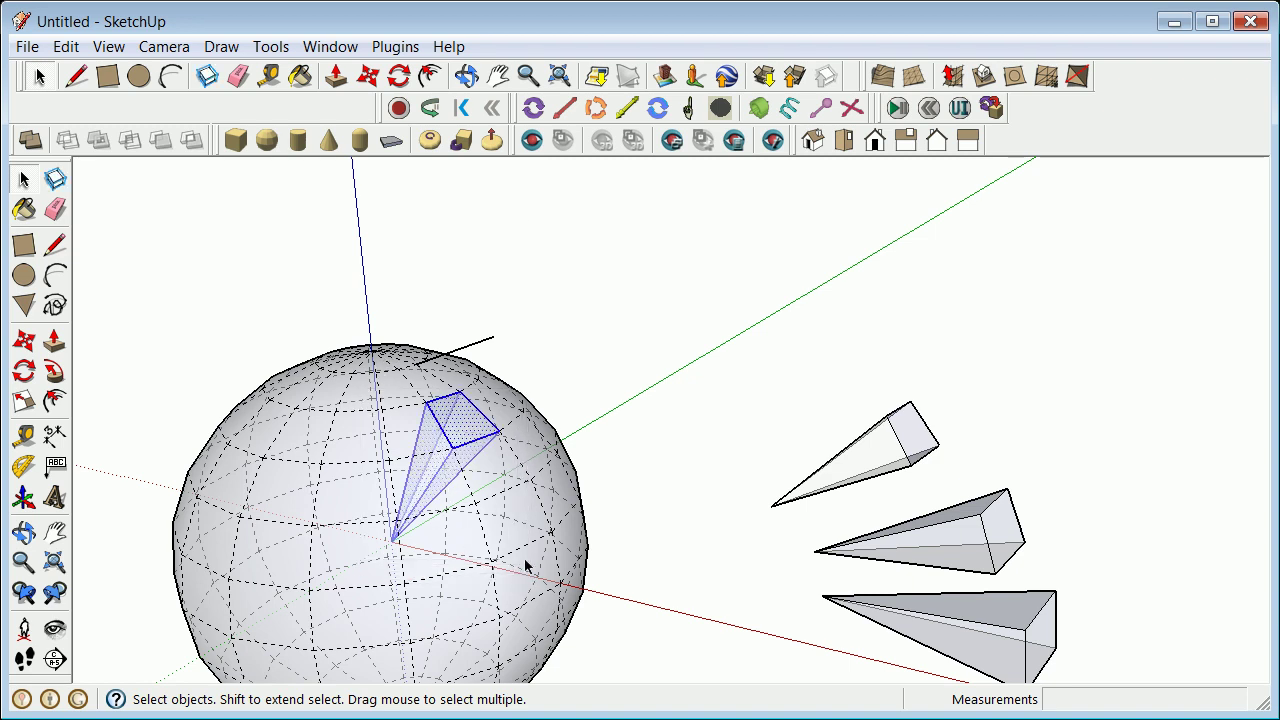
right_click(438, 452)
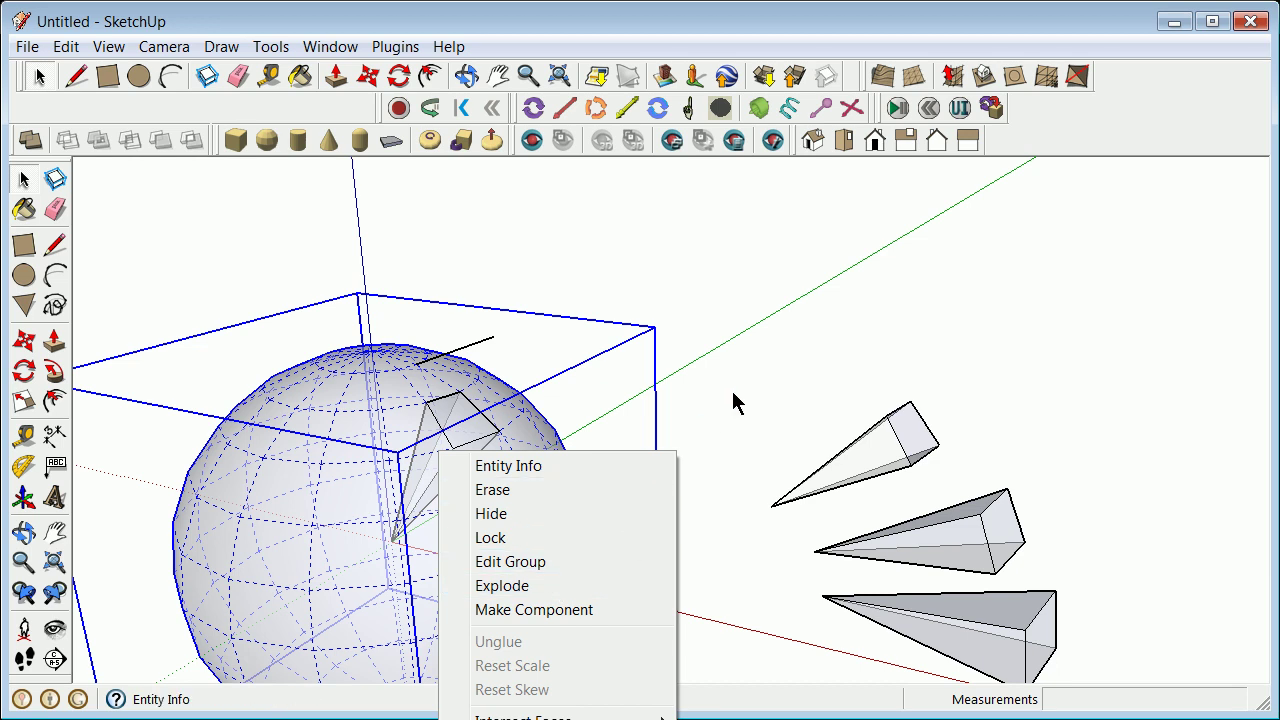
left_click(631, 401)
left_click(486, 433)
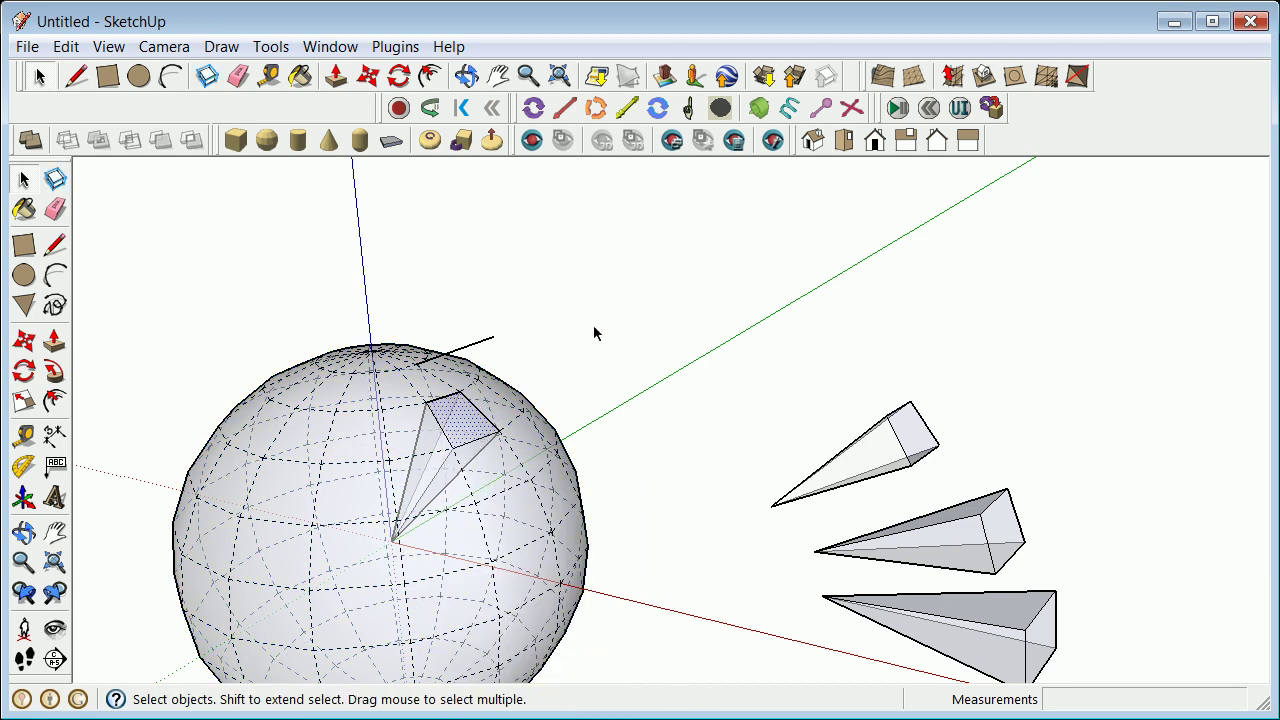
left_click(562, 344)
left_click_drag(345, 553, 338, 590)
left_click(749, 227)
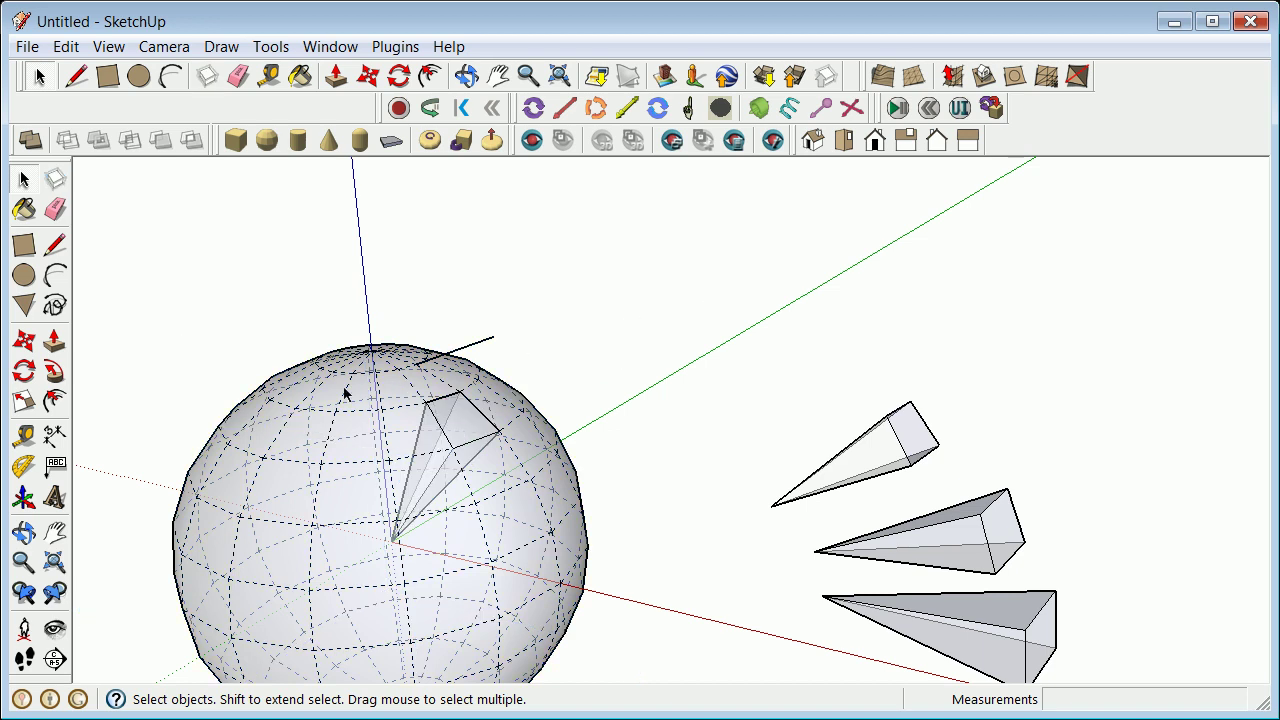
Group the fourth pyramid's faces and edges and move the group about 1.75 m out of the sphere, above the third pyramid.
left_click_drag(344, 393, 526, 600)
right_click(457, 445)
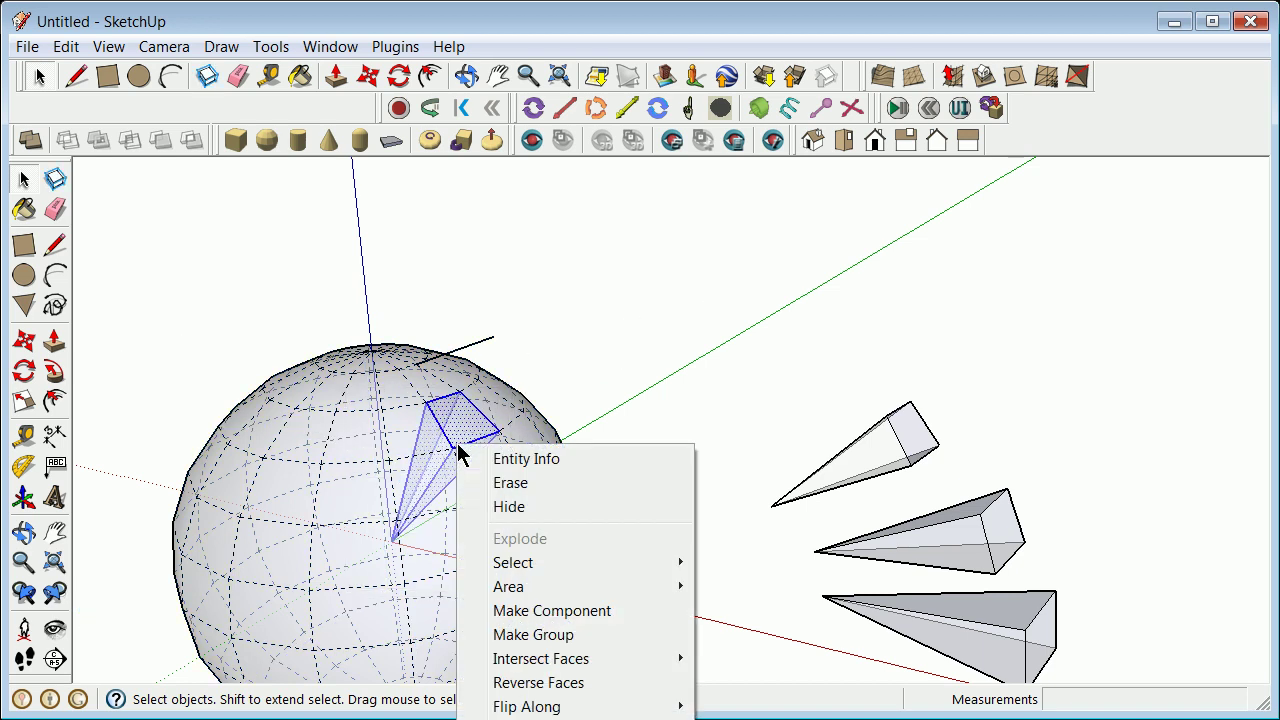
left_click(571, 634)
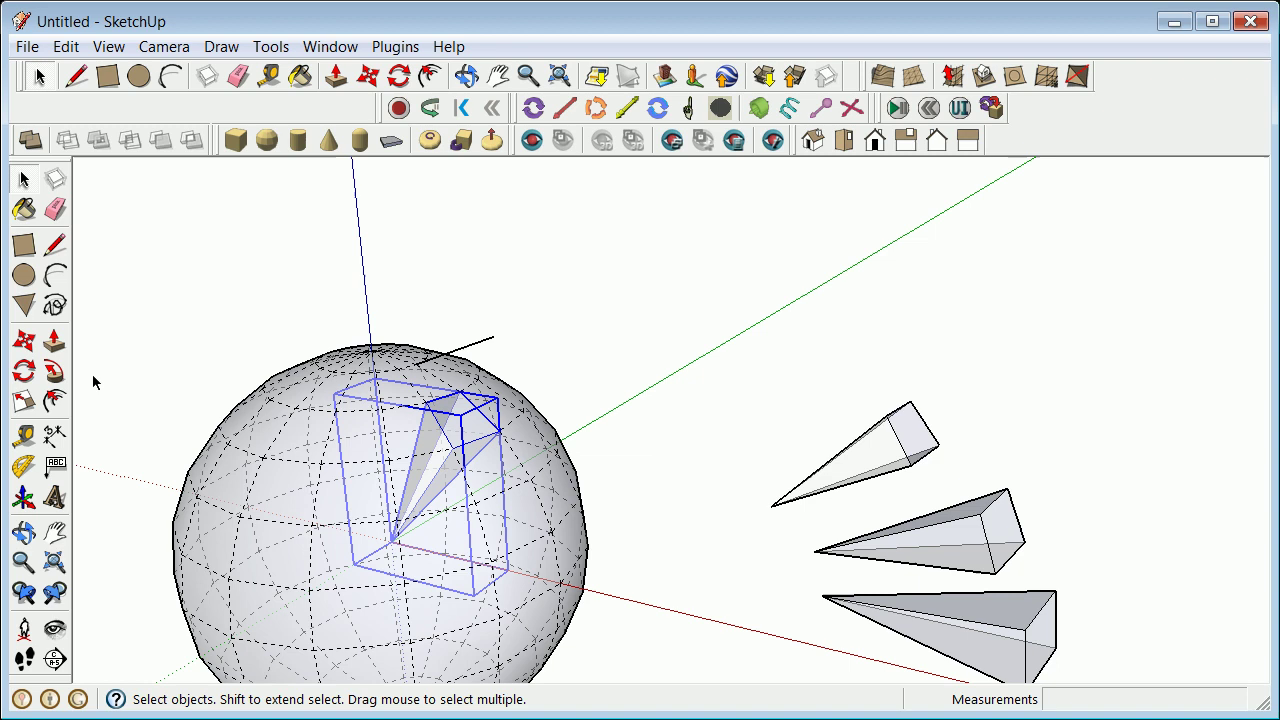
left_click(24, 341)
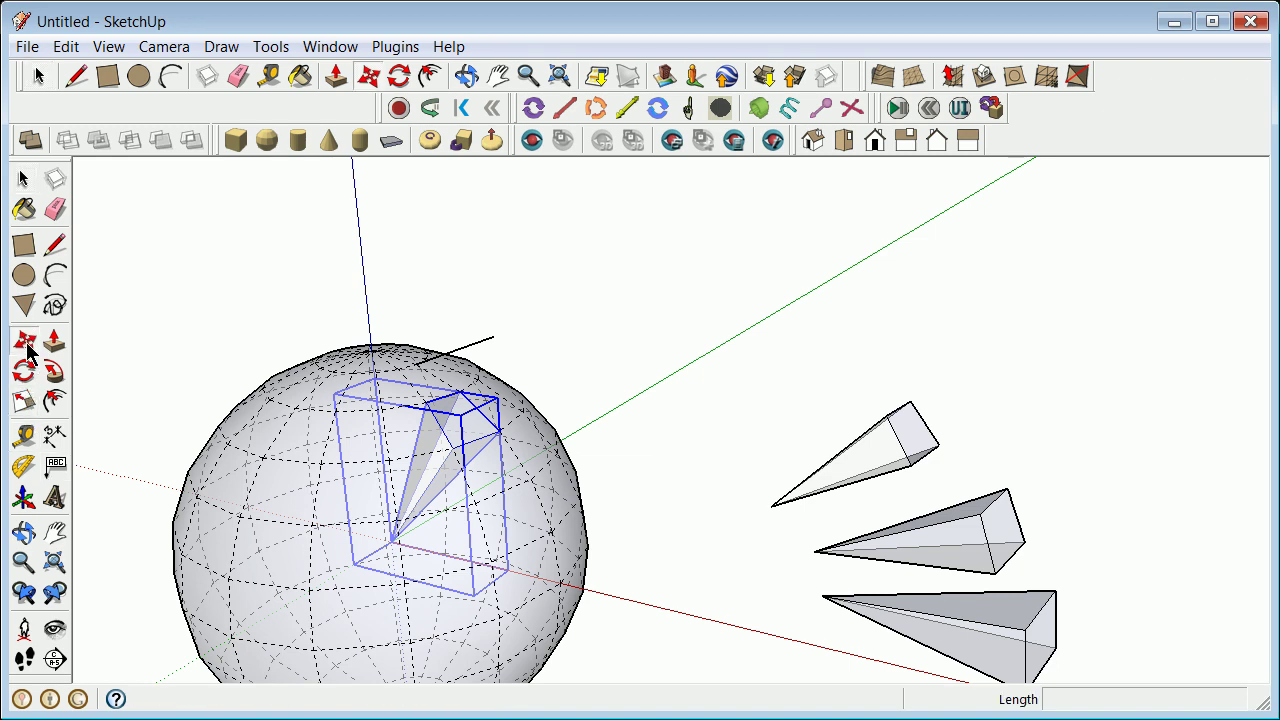
left_click(358, 557)
left_click(689, 497)
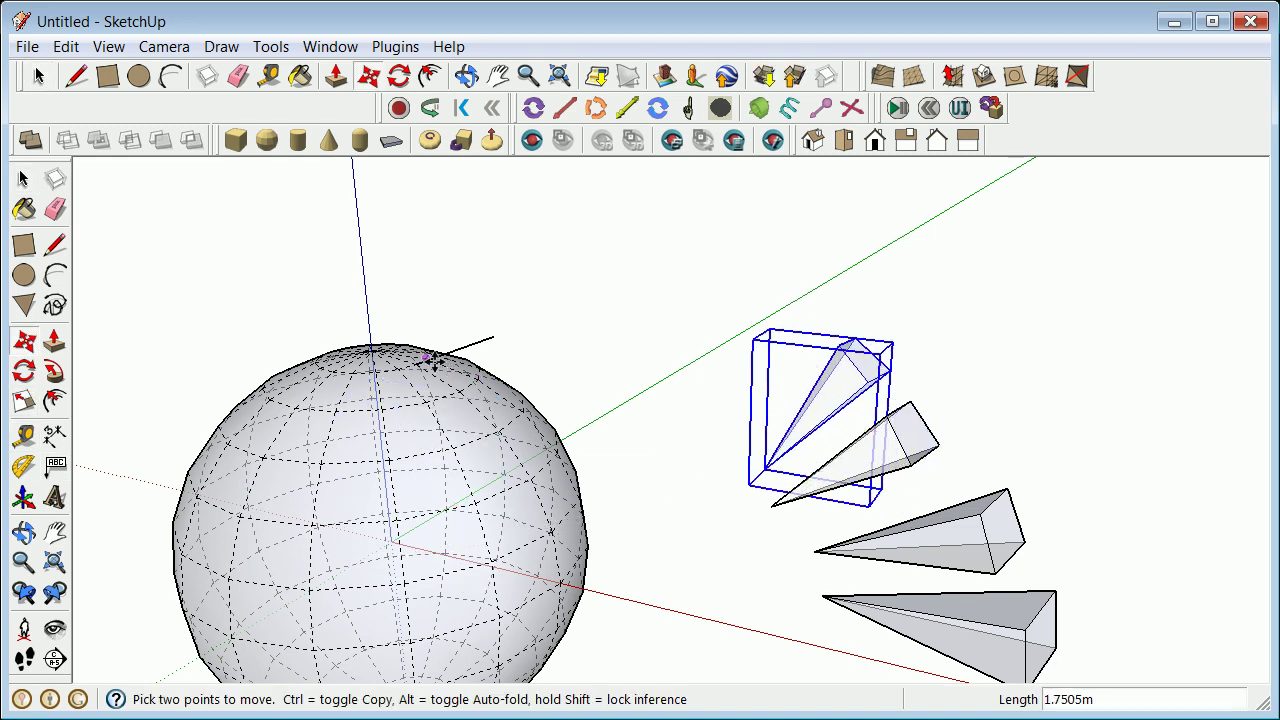
Draw the fifth pyramid's first triangle from the sphere's centre to the left edge of the facet one row above the fourth pyramid's facet.
scroll(393, 349, "up", 2)
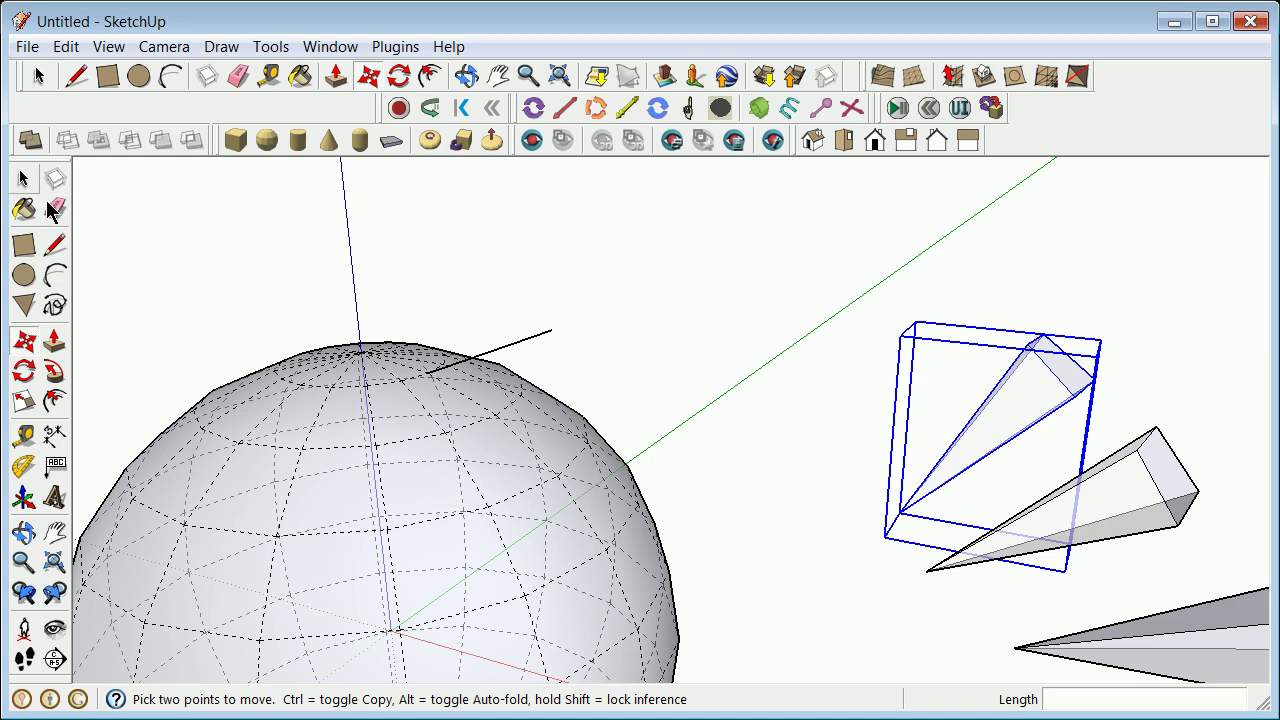
left_click(55, 245)
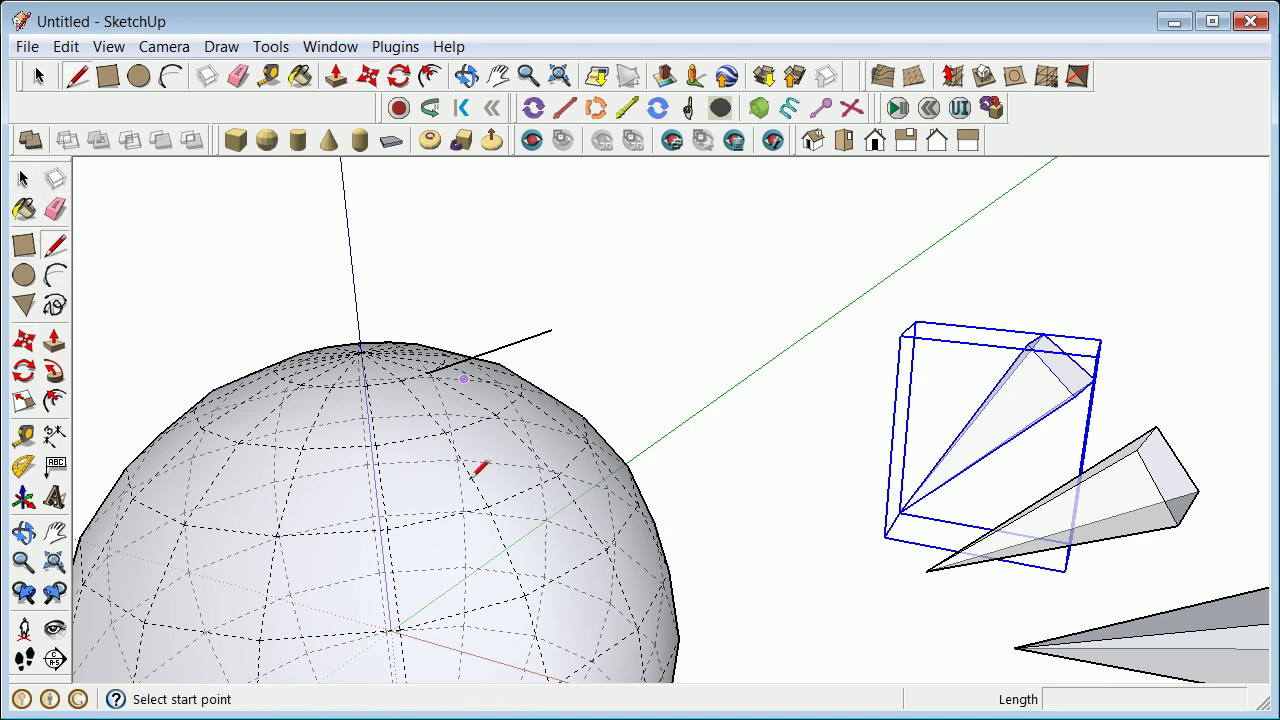
scroll(400, 629, "up", 2)
left_click(393, 624)
scroll(425, 605, "down", 3)
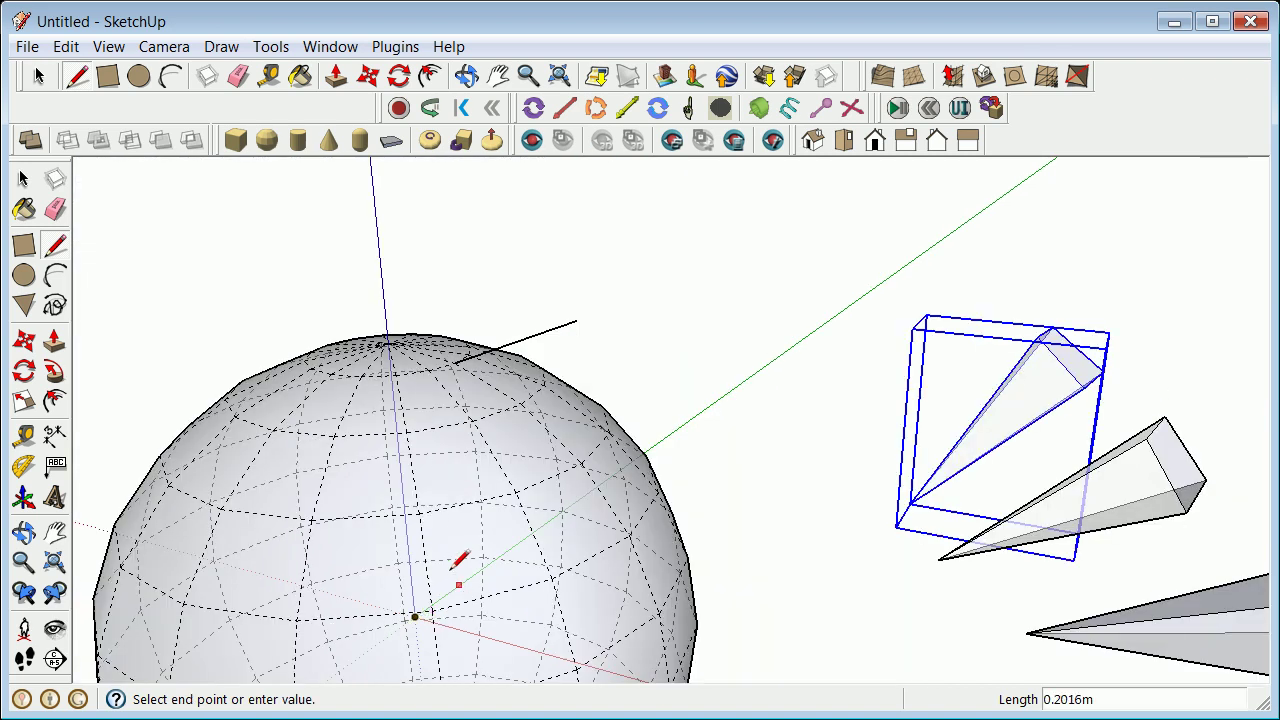
scroll(443, 541, "up", 2)
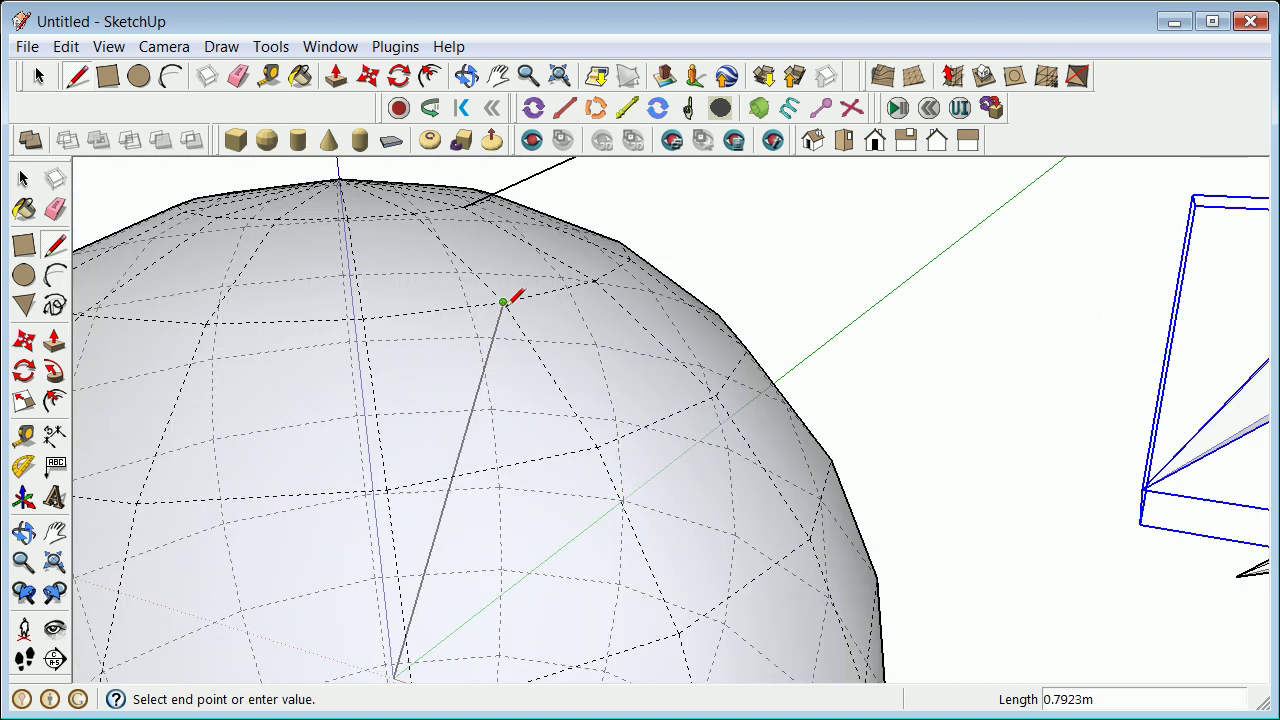
left_click(503, 302)
scroll(423, 212, "up", 2)
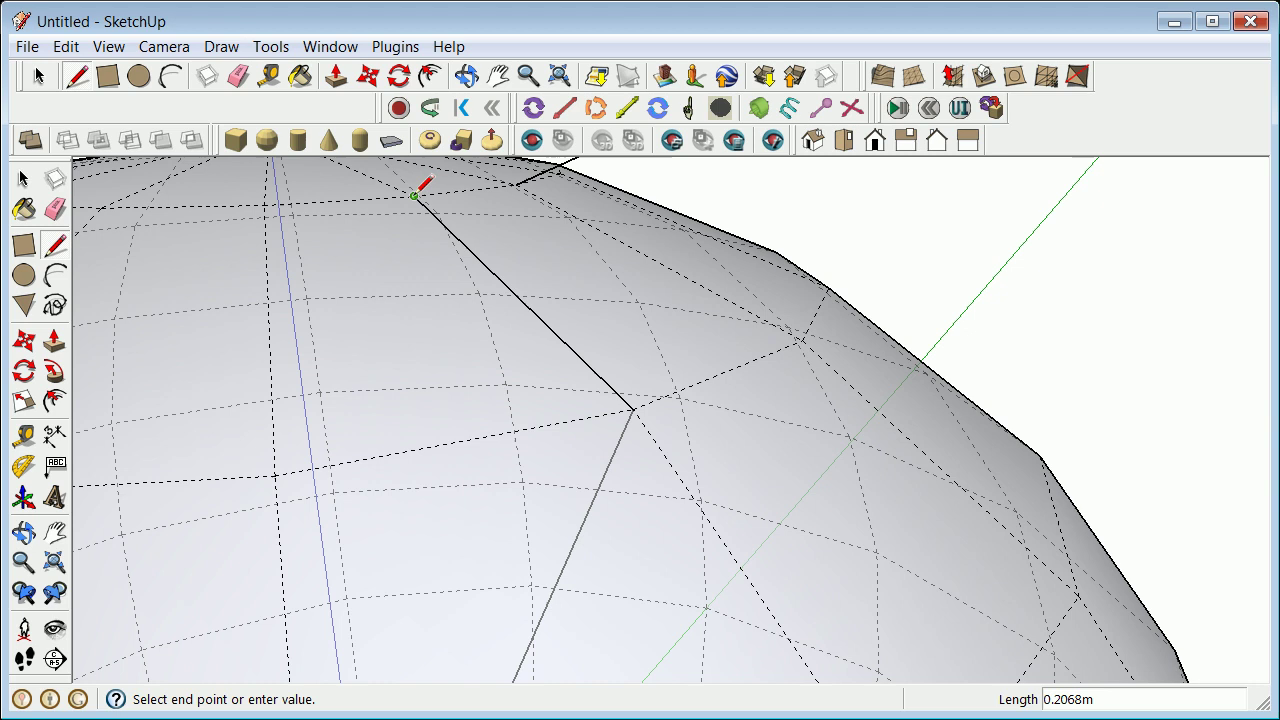
scroll(415, 200, "down", 5)
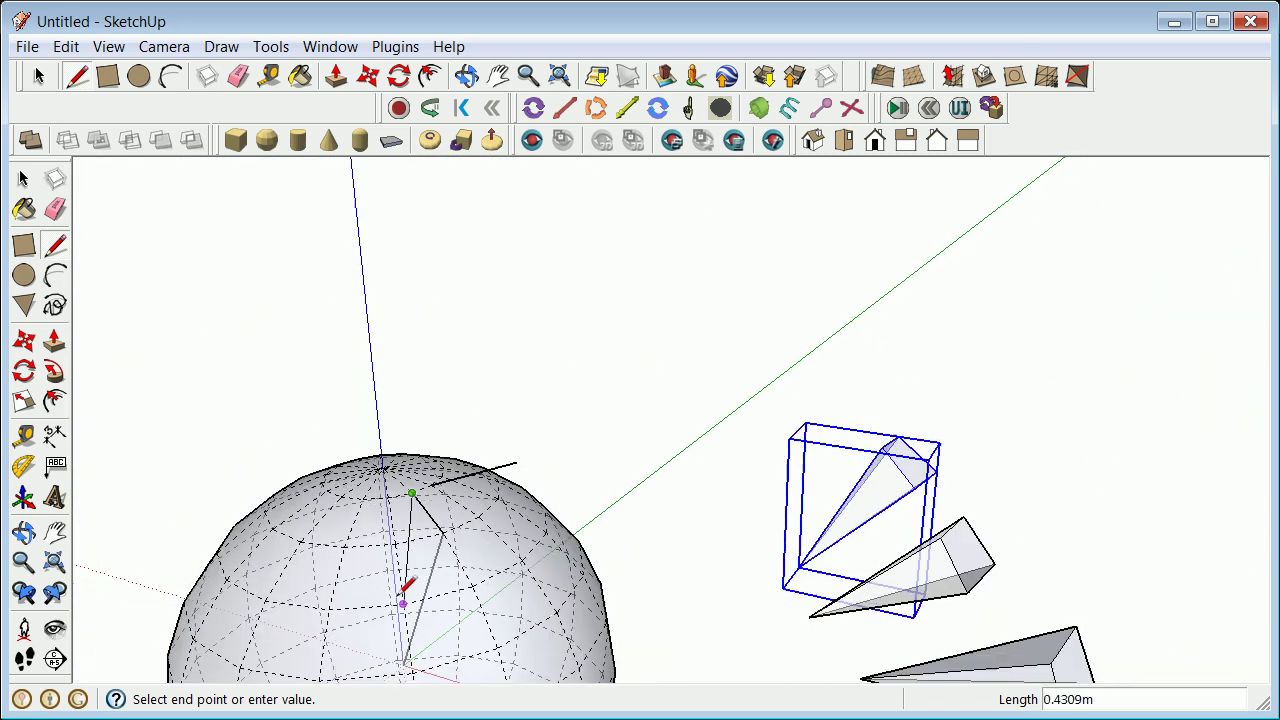
scroll(402, 632, "up", 3)
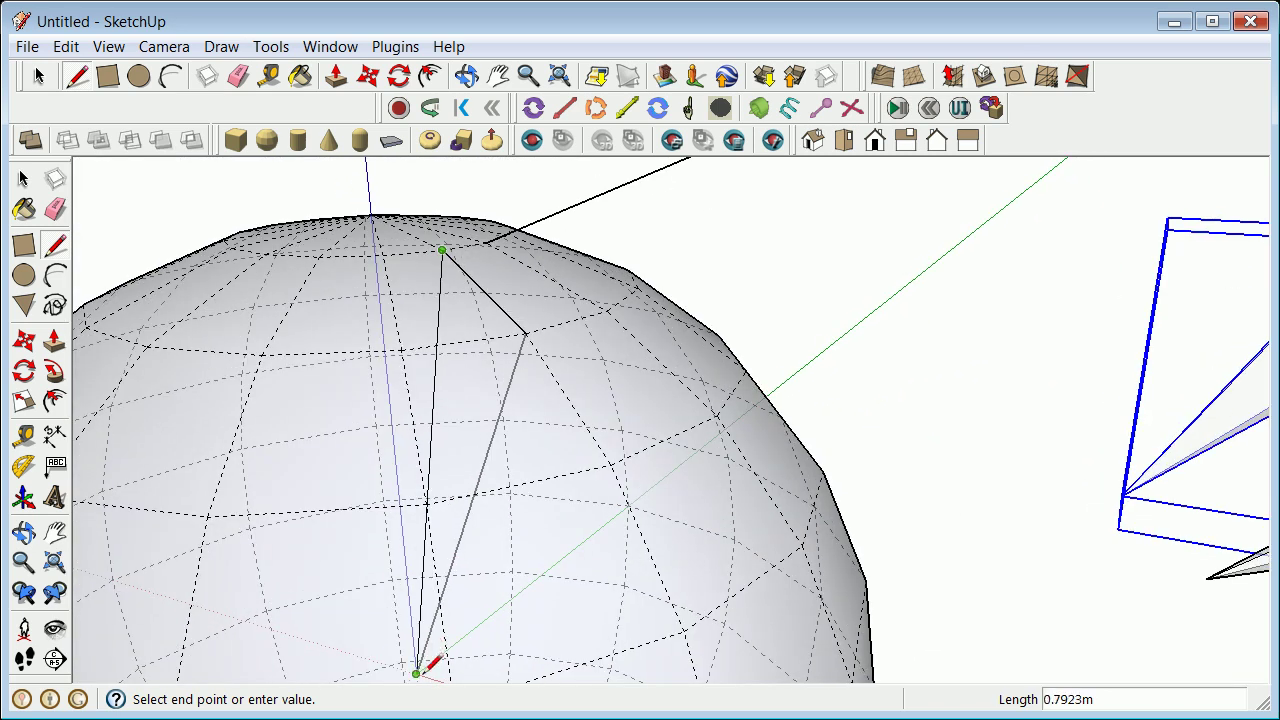
left_click(417, 672)
Draw the fifth pyramid's second triangle from the sphere's centre along the facet's right edge, through the marker line's vertex and back to the centre.
left_click(55, 208)
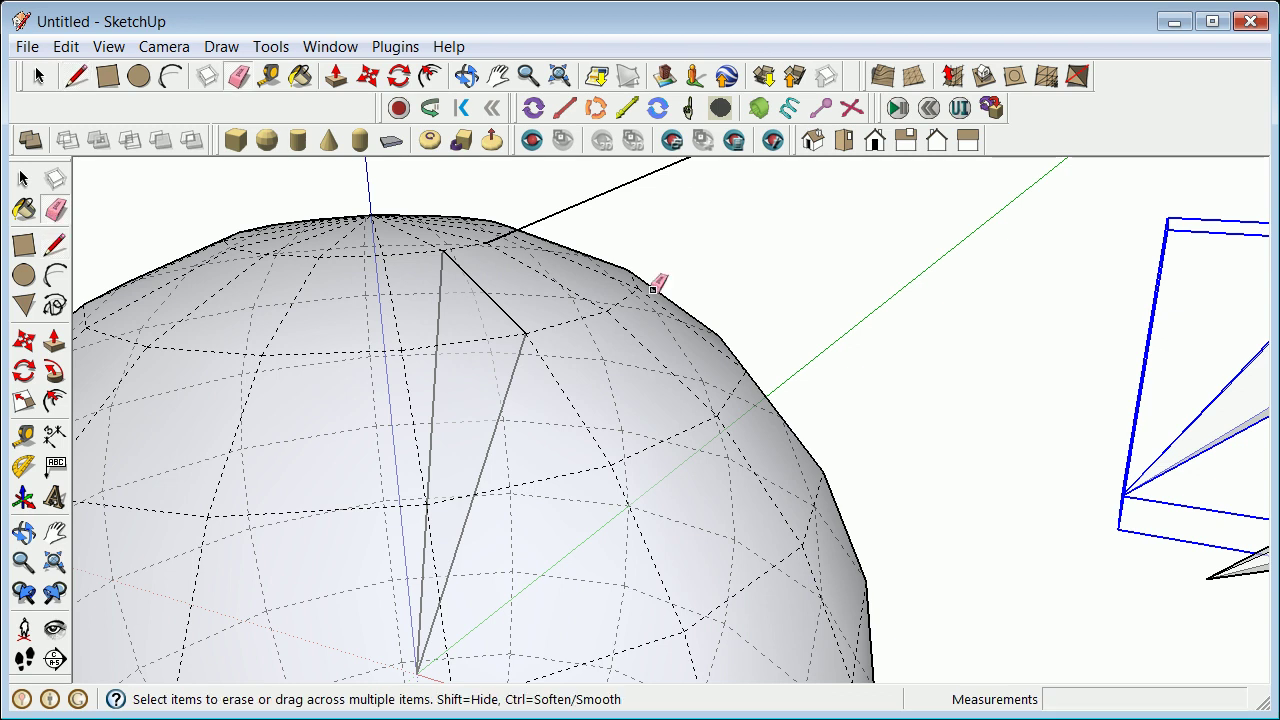
left_click(55, 245)
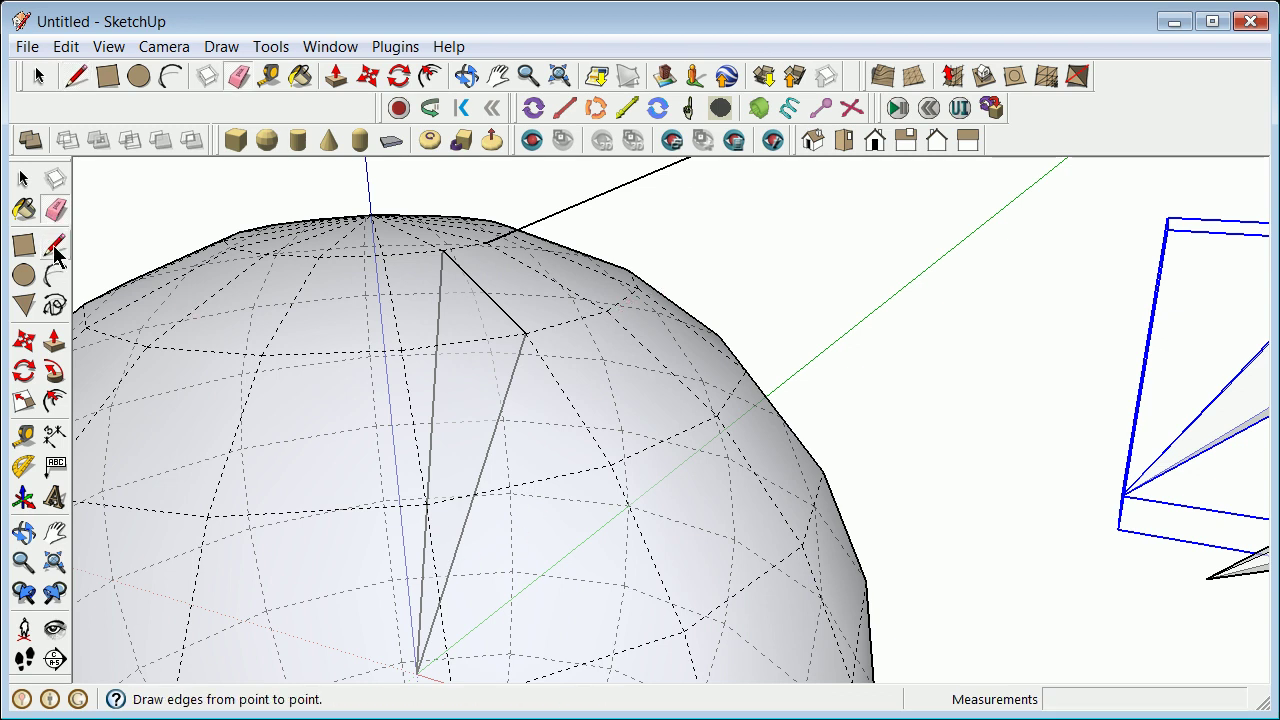
left_click(417, 672)
left_click(605, 312)
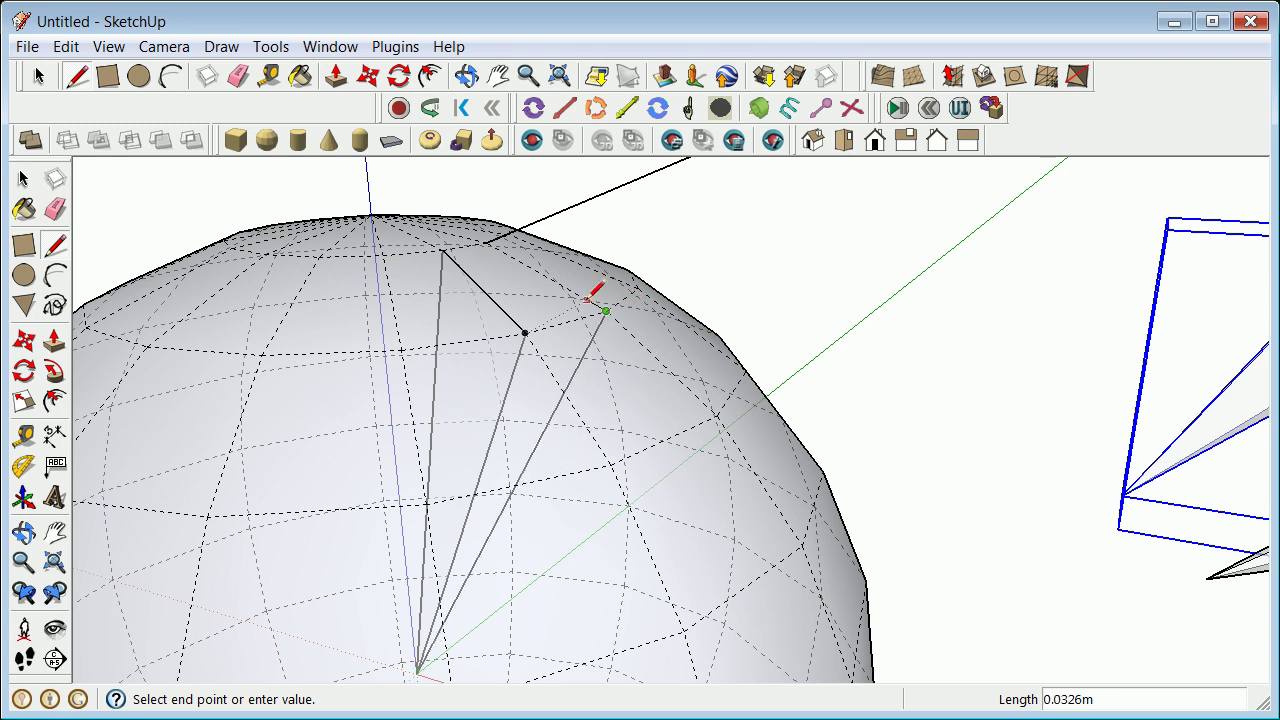
left_click(486, 243)
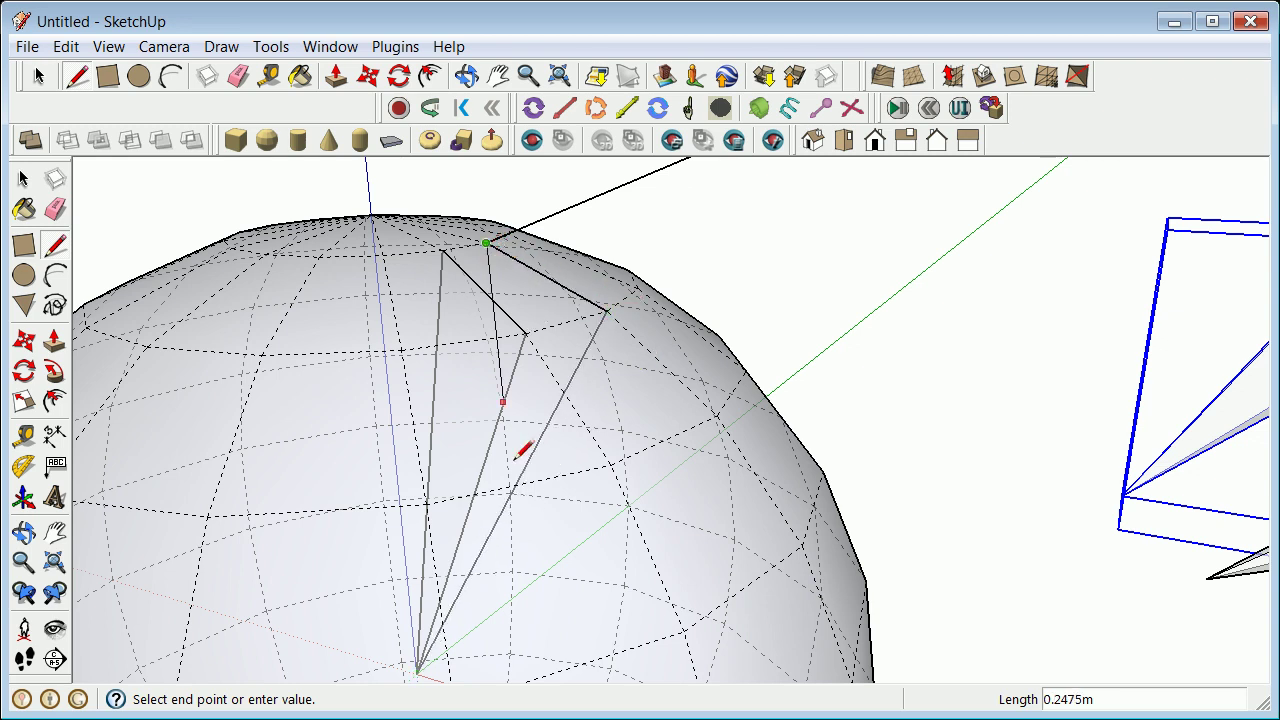
left_click(417, 672)
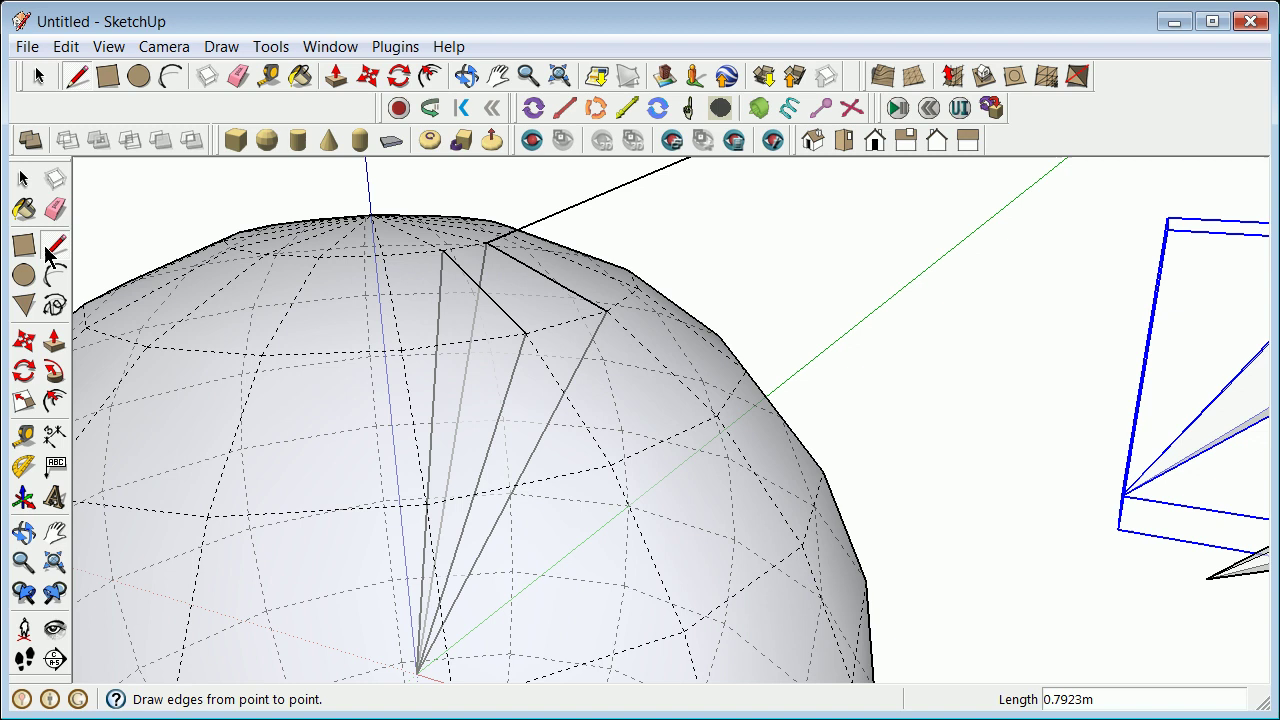
Connect the lower and the upper outer corners of the fifth pyramid's two triangles with lines to close it.
left_click(525, 332)
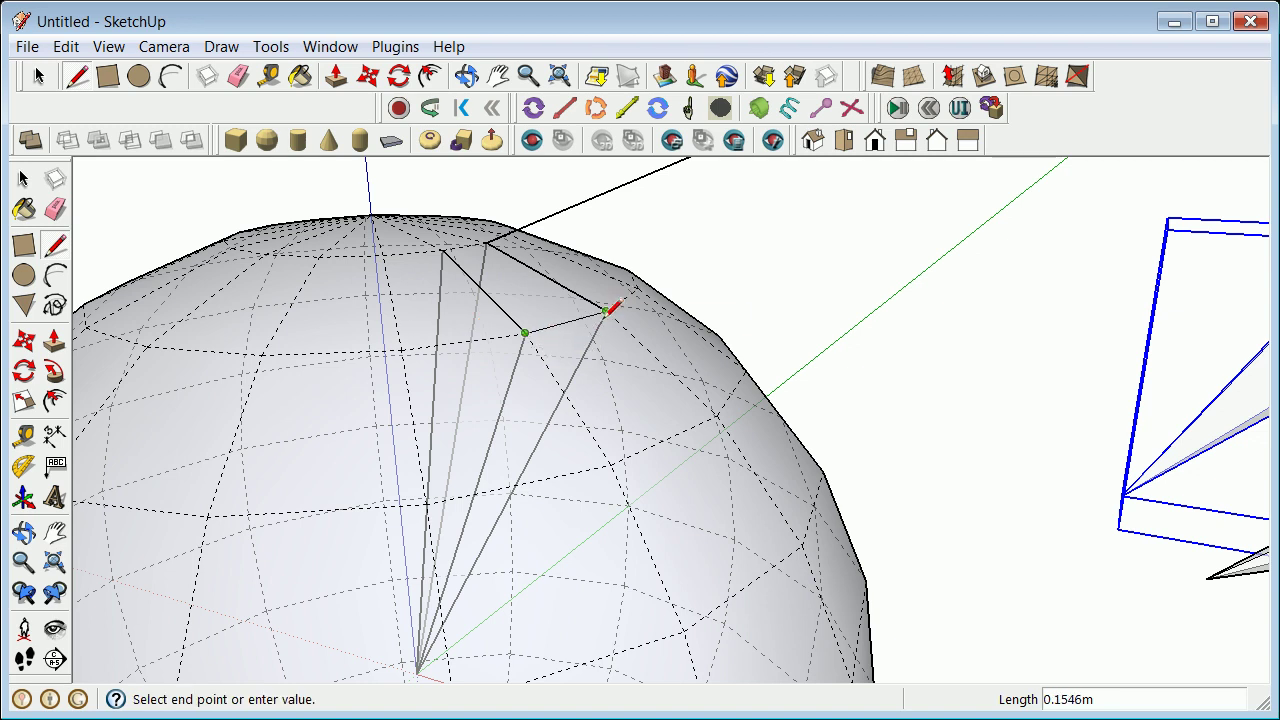
left_click(606, 311)
left_click(55, 247)
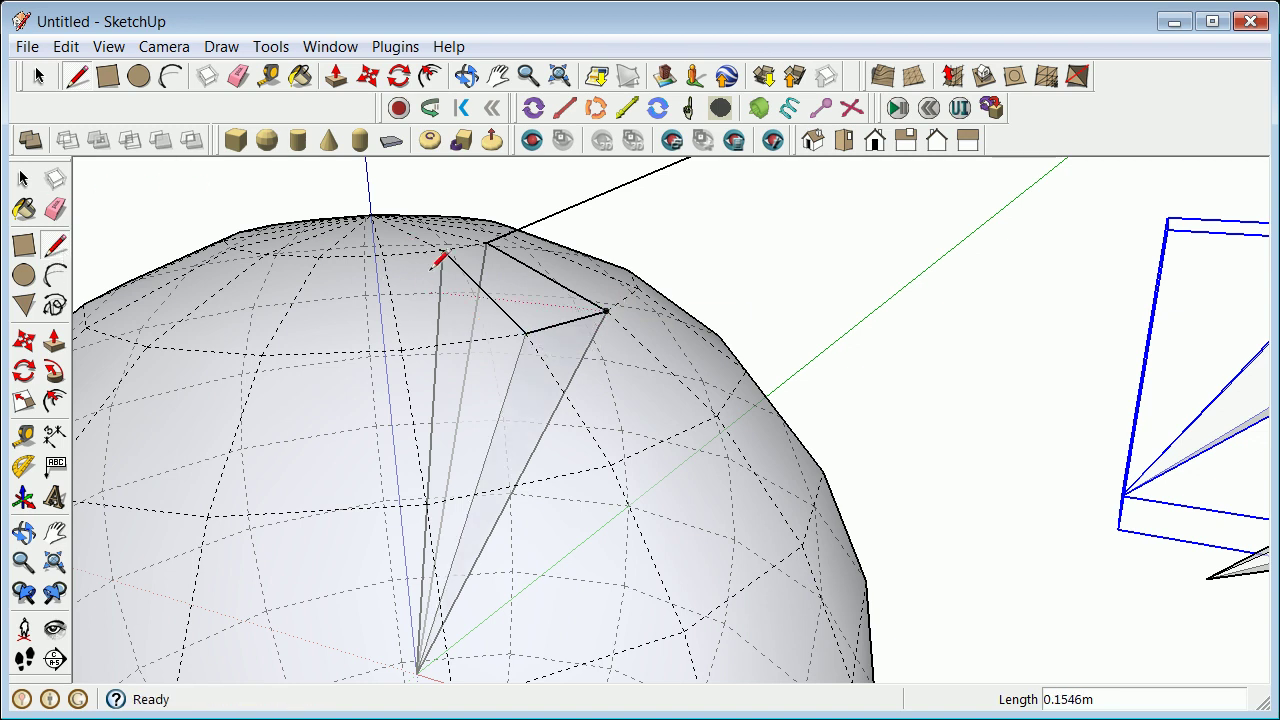
left_click(447, 246)
left_click(488, 243)
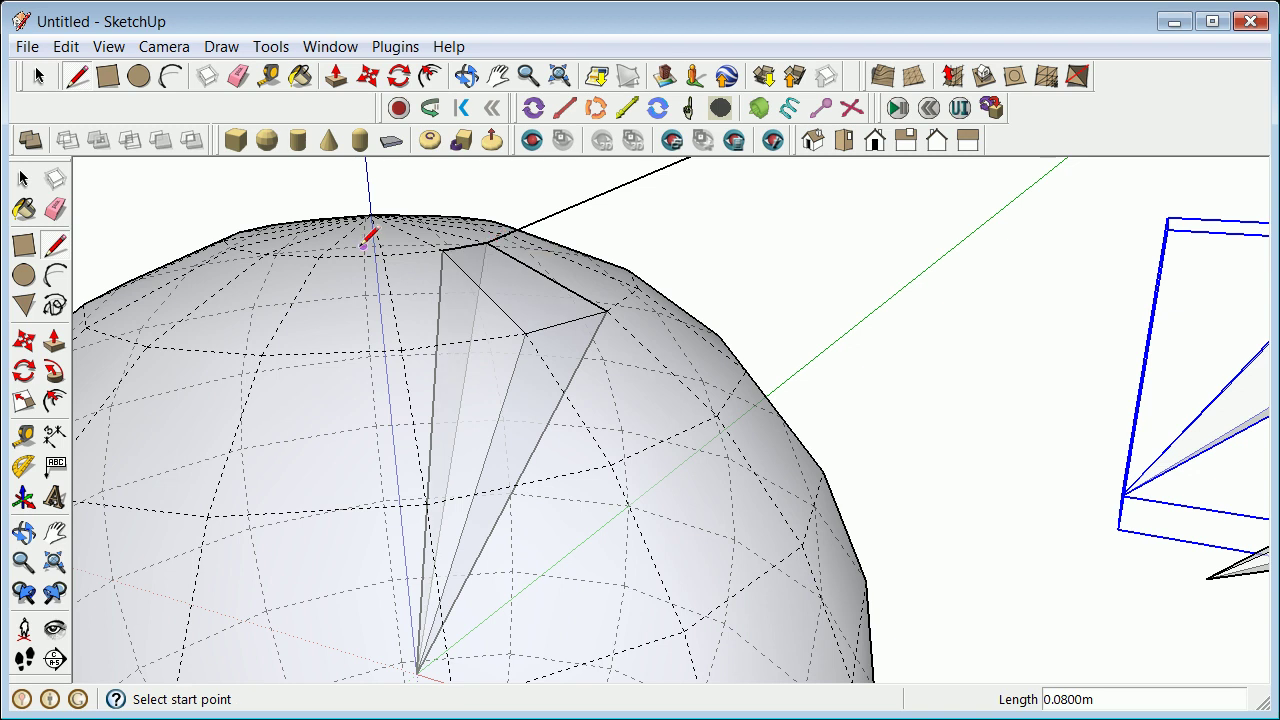
Group the fifth pyramid's faces and edges and move the group out of the sphere, above the fourth pyramid.
scroll(369, 236, "down", 3)
scroll(240, 240, "down", 3)
scroll(286, 229, "up", 4)
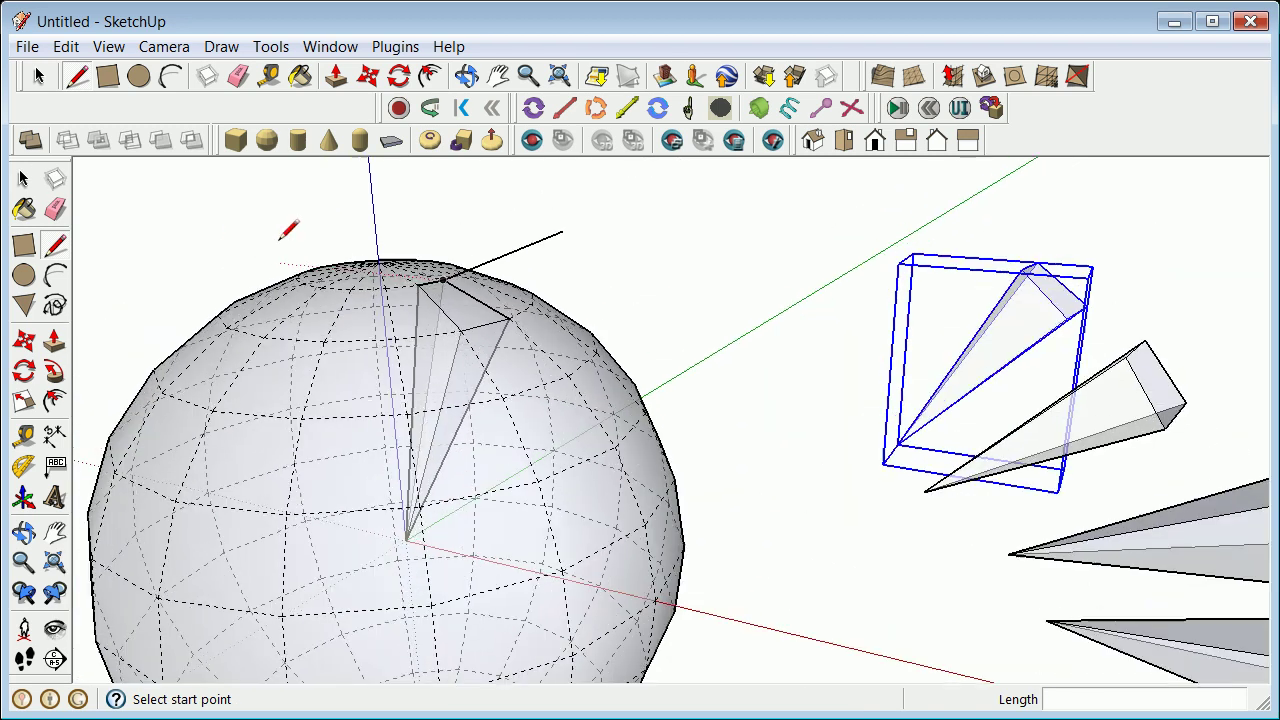
left_click(28, 177)
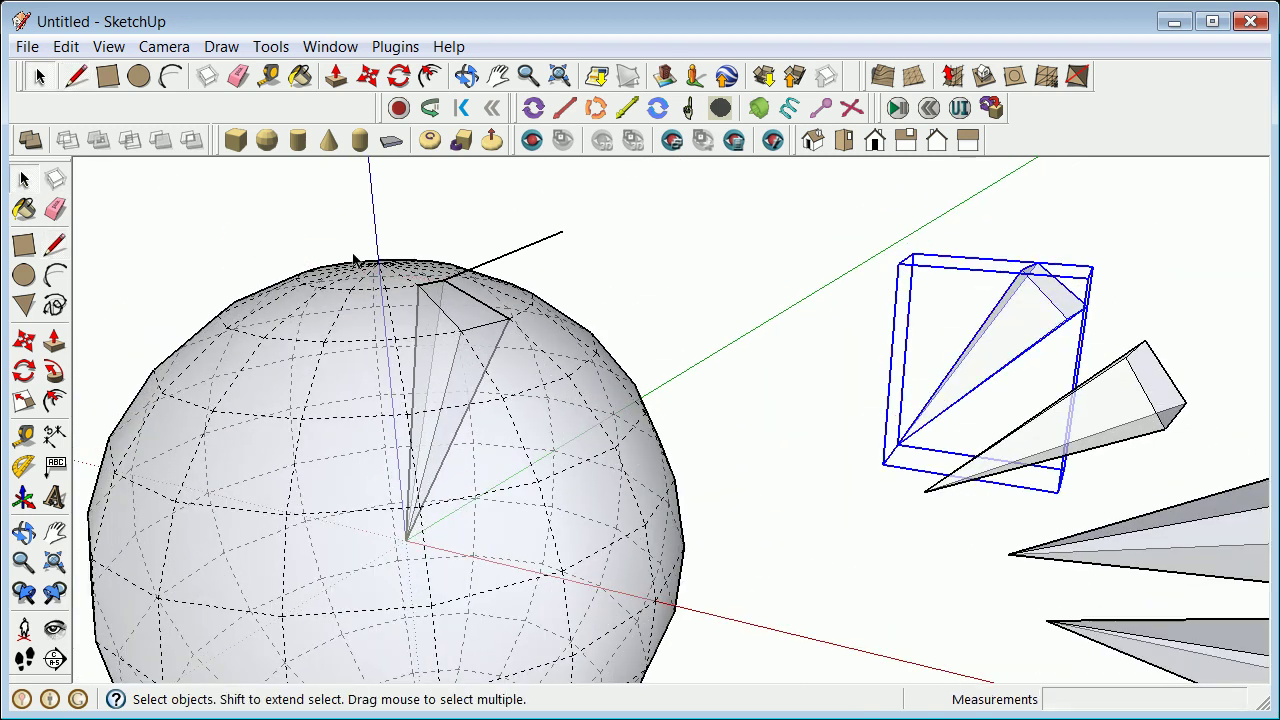
left_click_drag(355, 260, 530, 587)
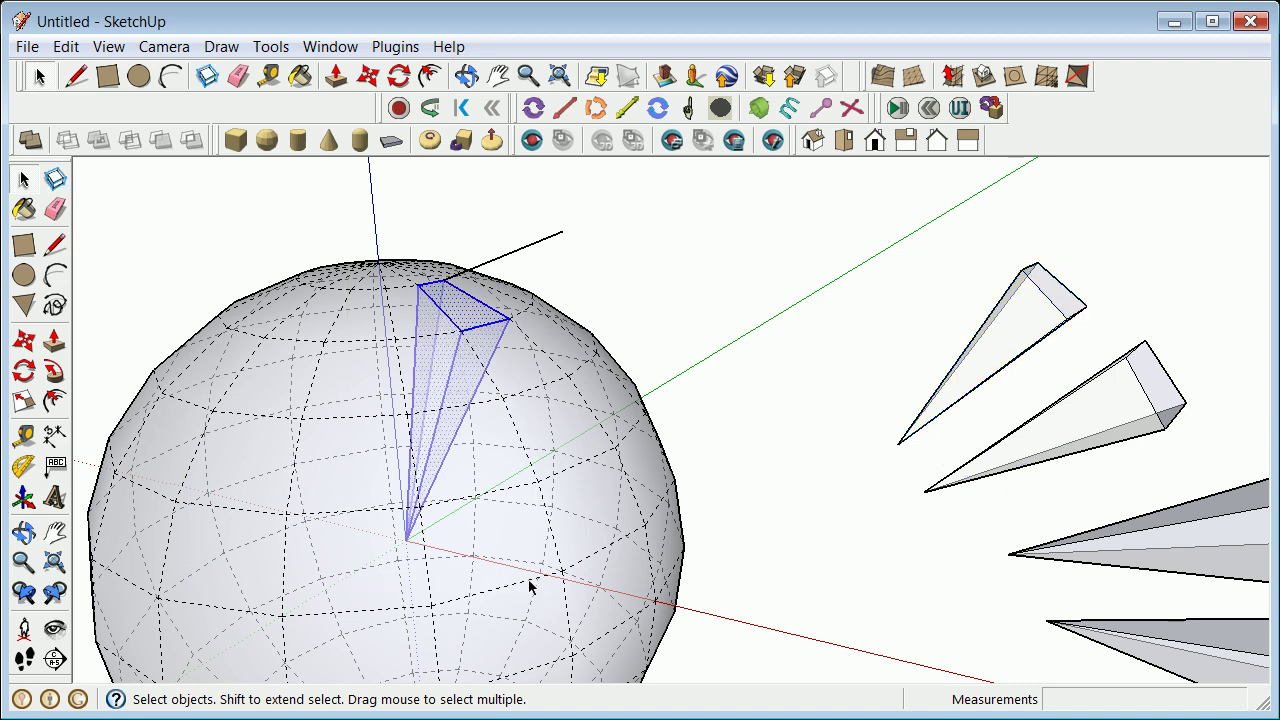
right_click(454, 417)
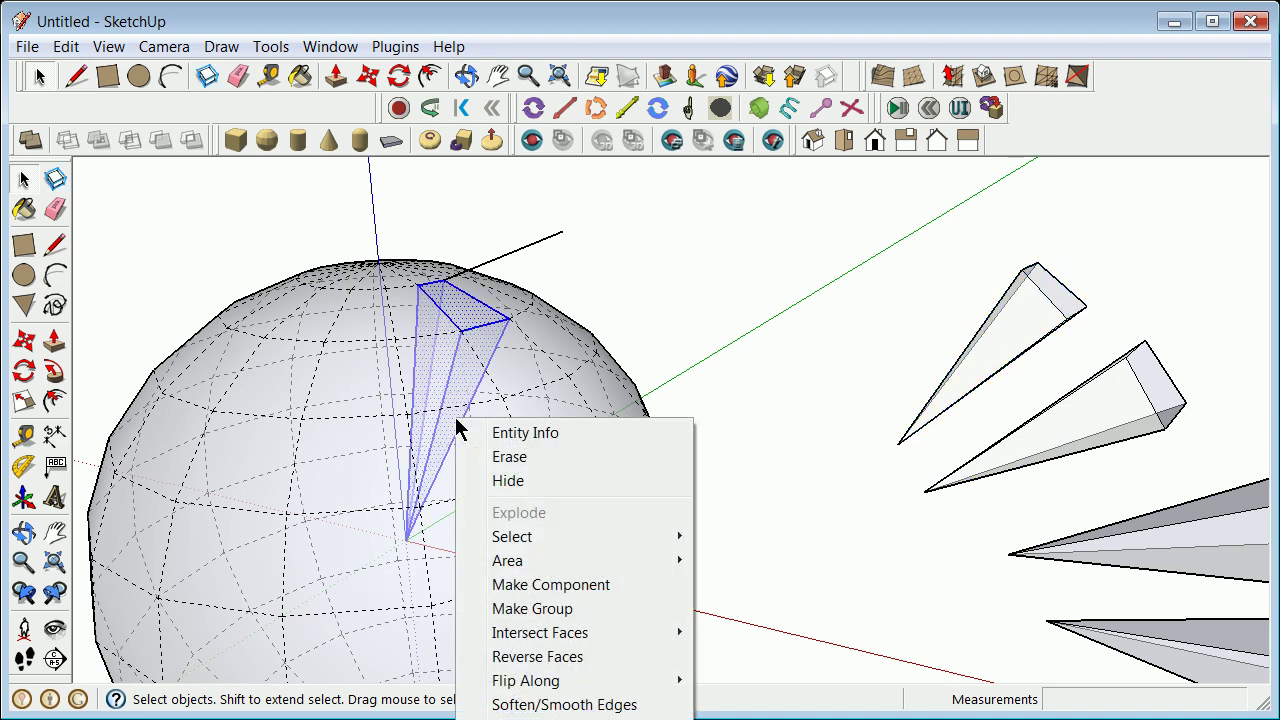
left_click(561, 612)
left_click(24, 340)
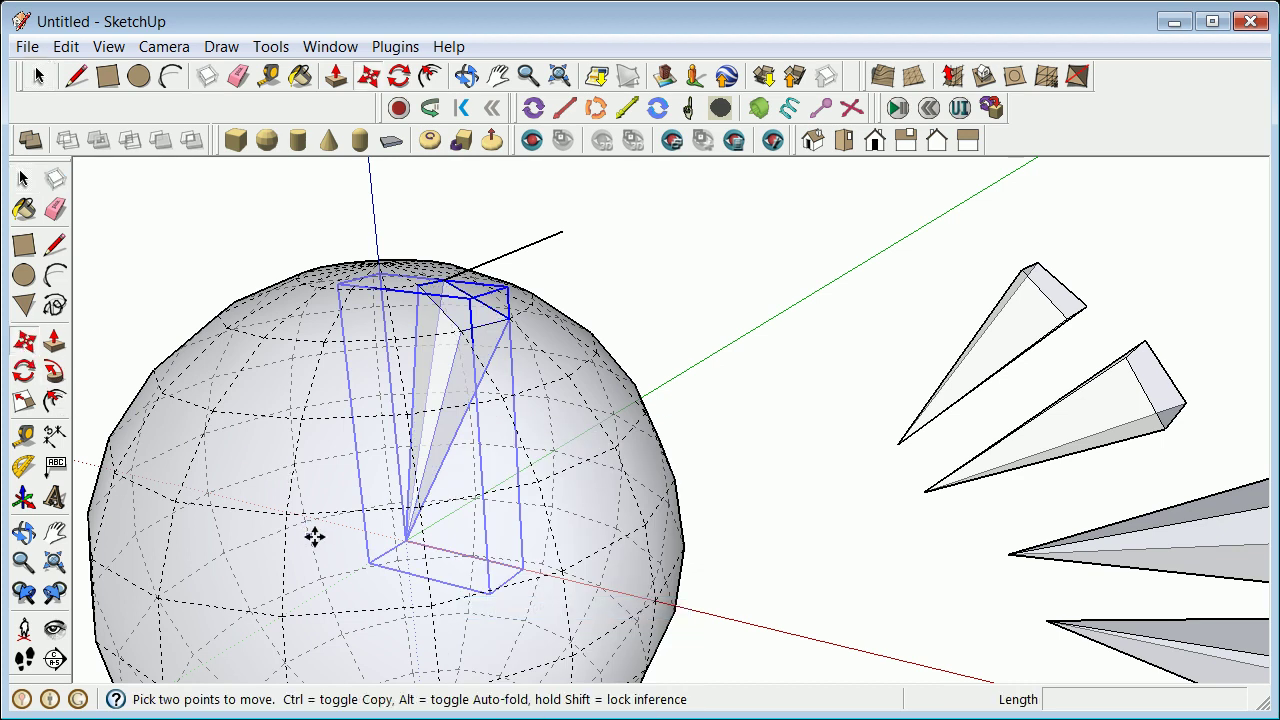
left_click(430, 522)
left_click(876, 403)
Draw a marker line about 0.46 m long from the sphere's pole outward into empty space.
scroll(400, 240, "up", 5)
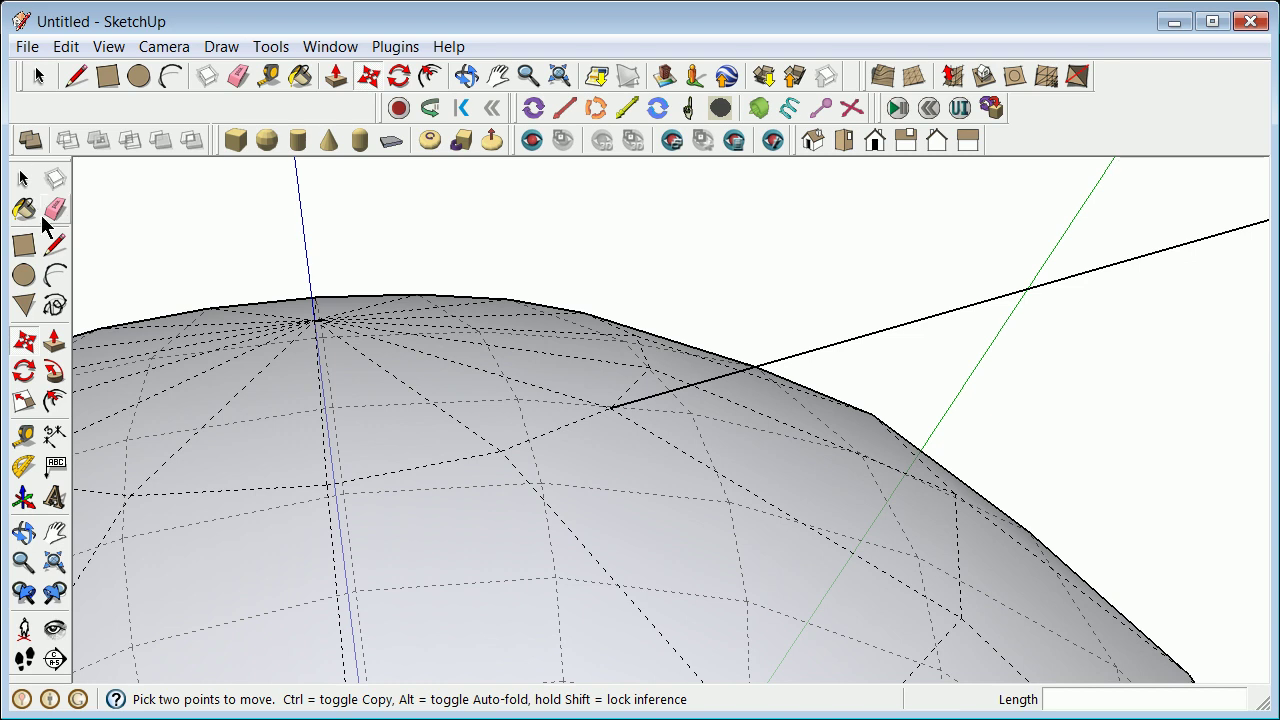
left_click(55, 245)
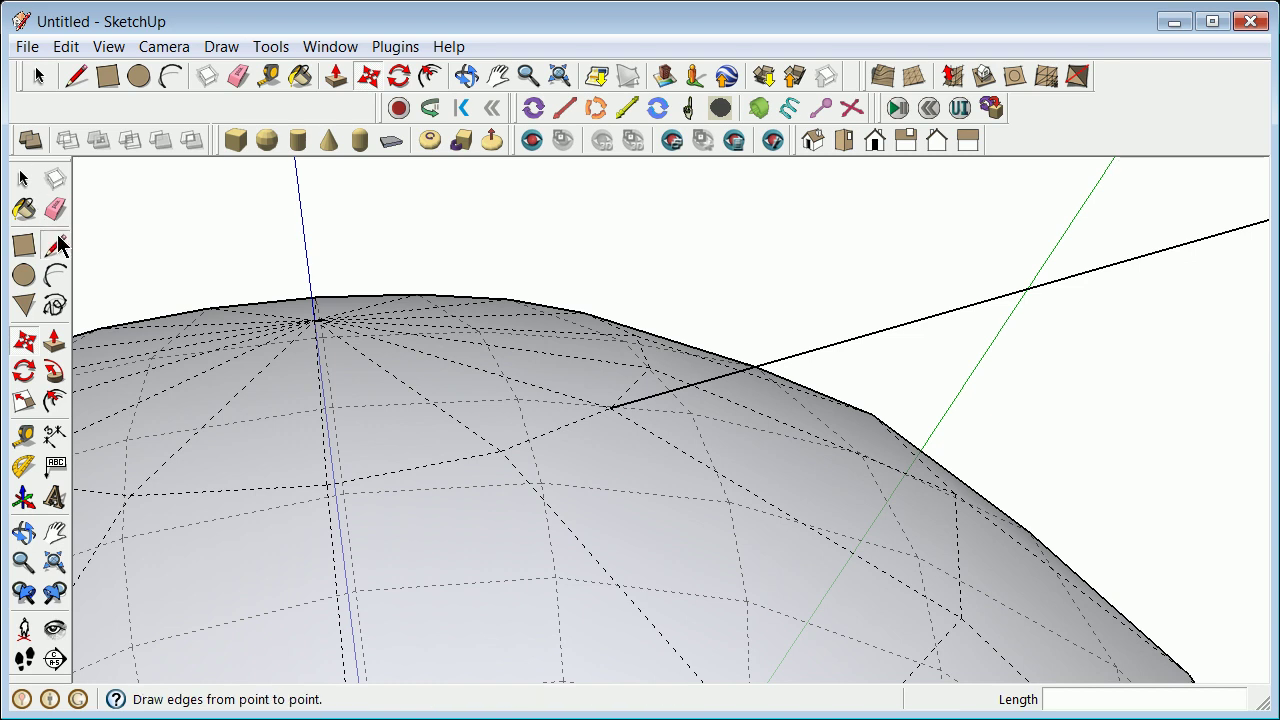
left_click(316, 319)
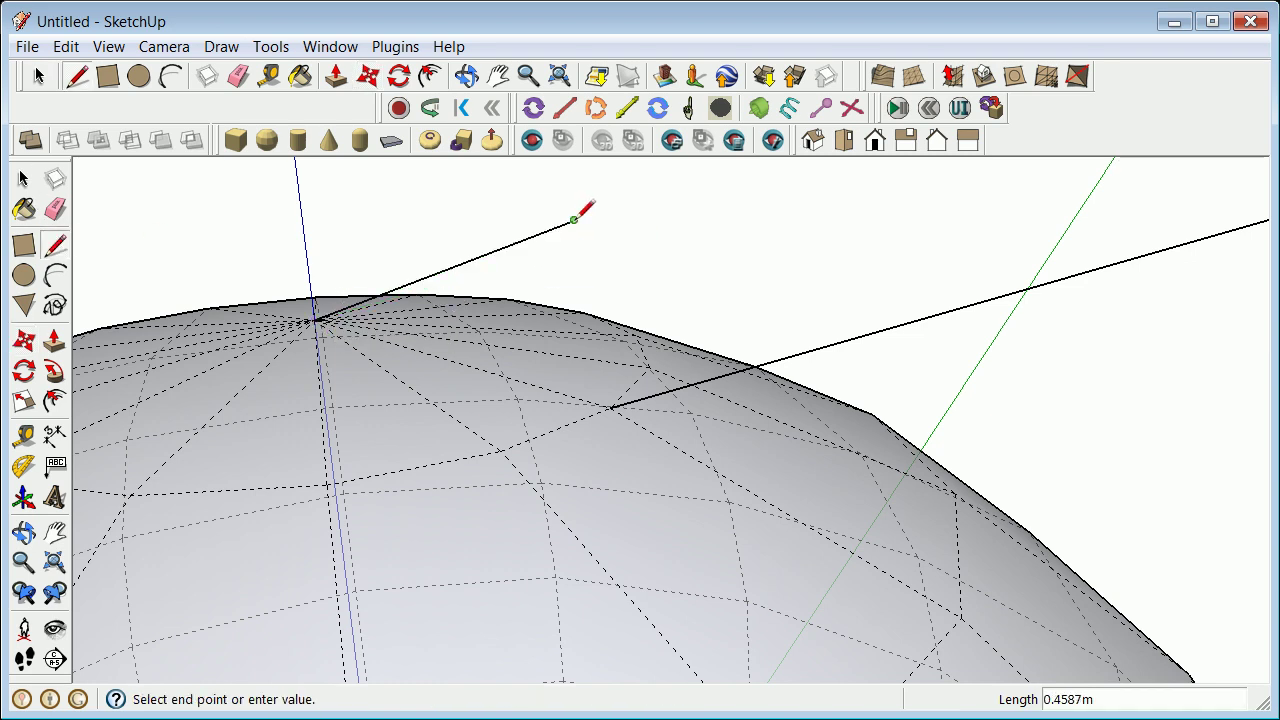
left_click(573, 220)
left_click(25, 178)
scroll(494, 320, "down", 5)
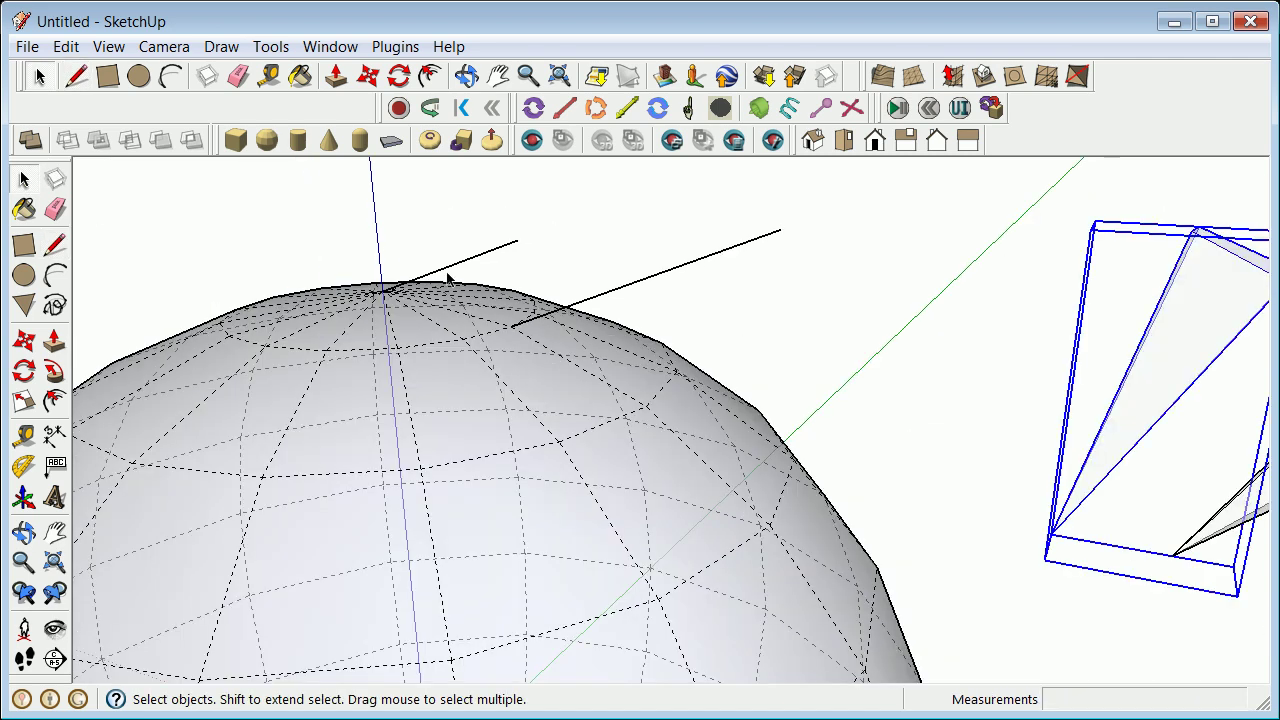
Draw the sixth pyramid's first triangle from the sphere's centre to the top facet's left corner, up to the pole and back to the centre.
left_click(58, 243)
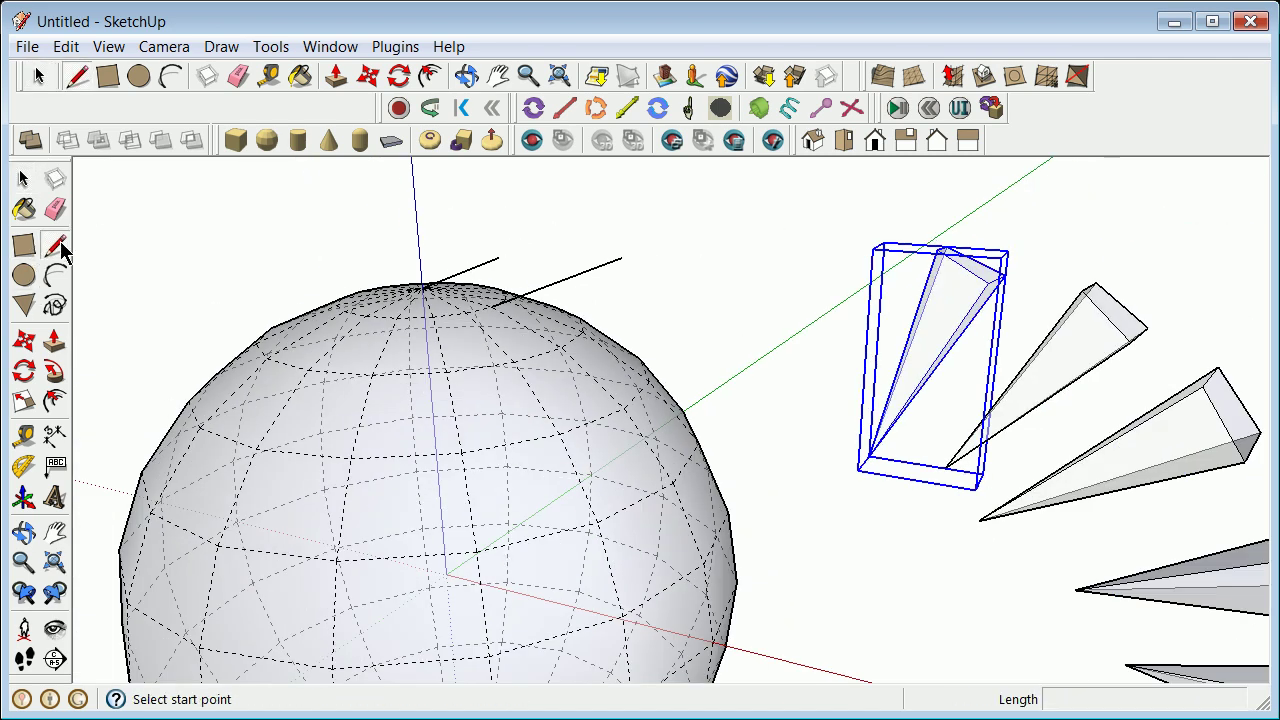
left_click(453, 584)
scroll(497, 349, "up", 4)
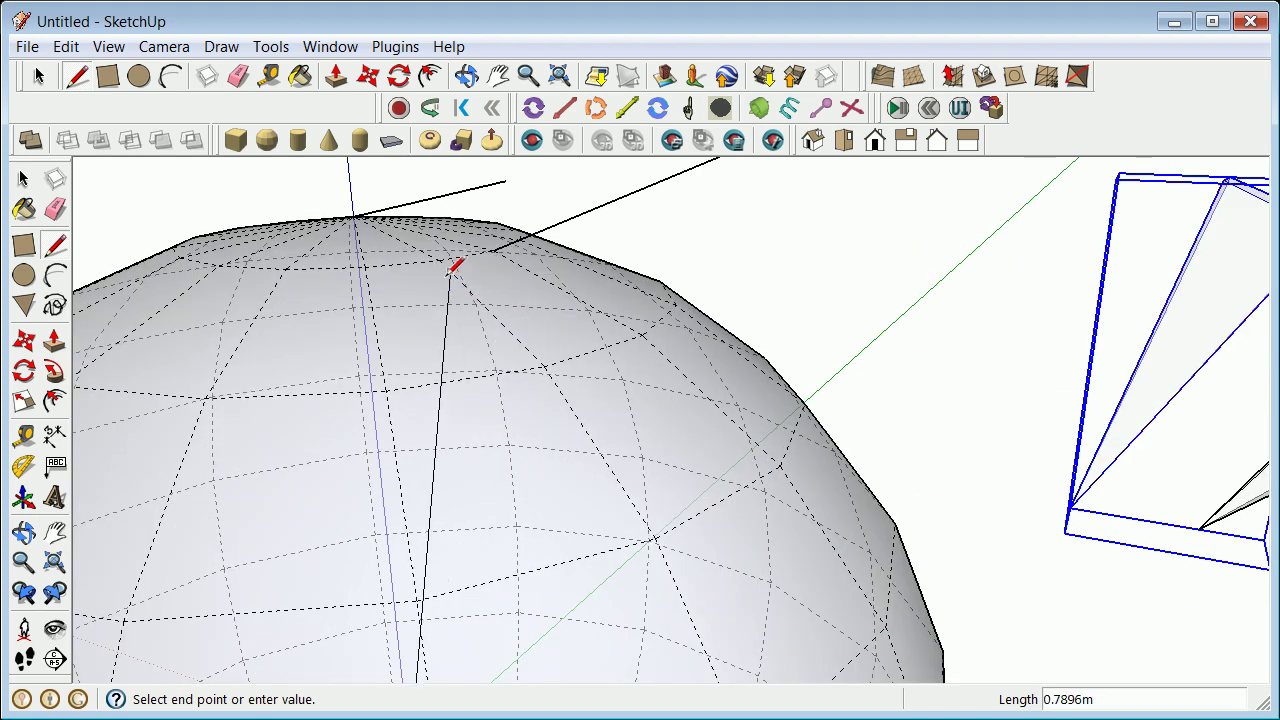
left_click(439, 260)
scroll(370, 210, "down", 3)
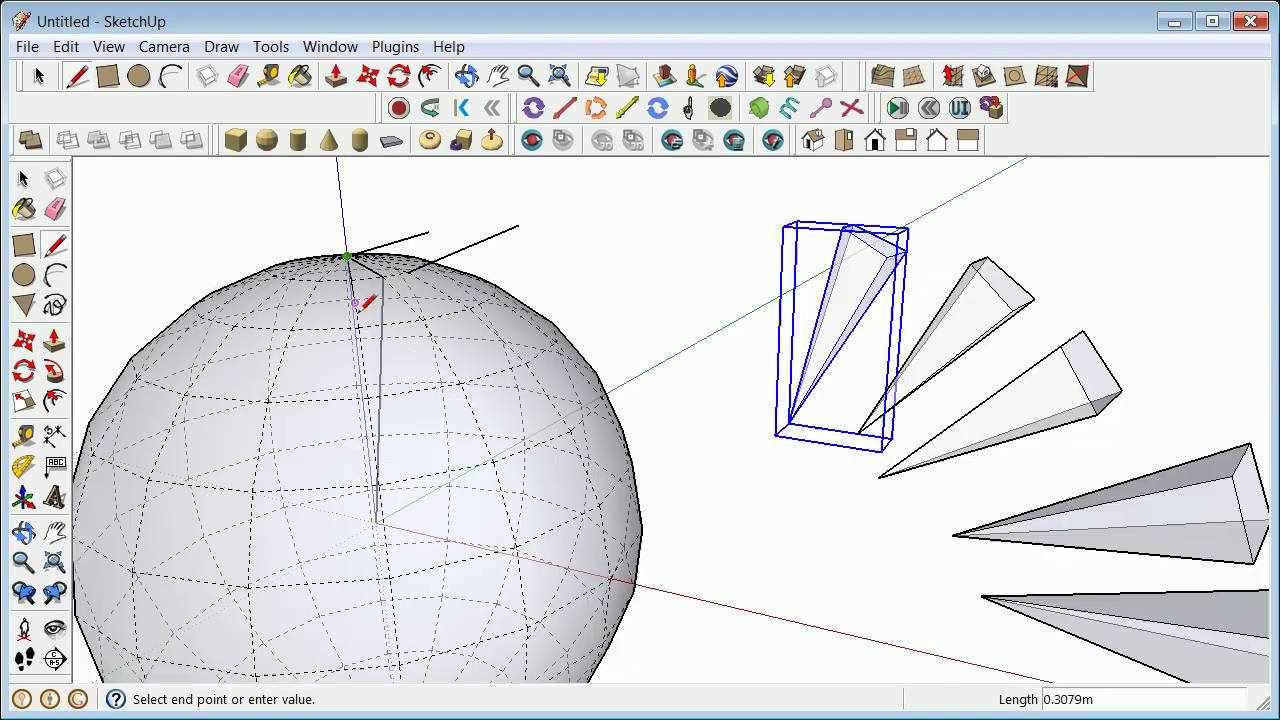
left_click(375, 521)
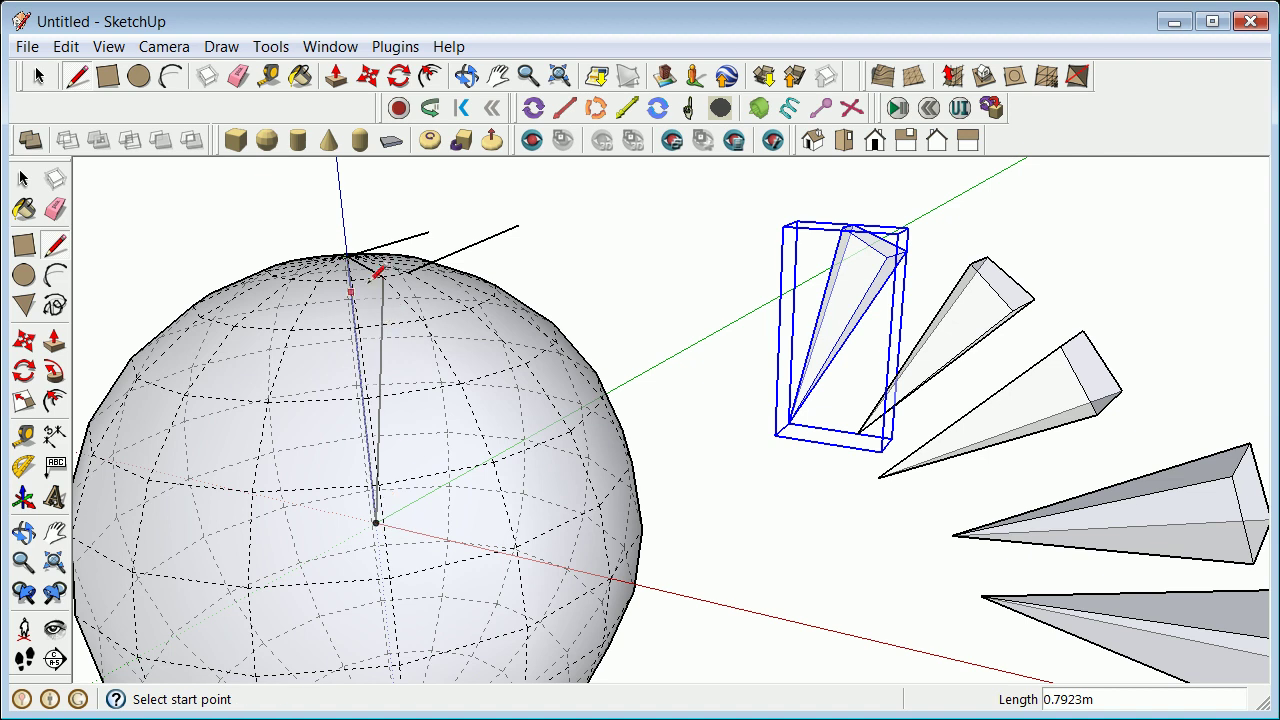
Draw the sixth pyramid's second triangle from the centre through the older marker line's vertex to the pole, and connect the two lower outer corners.
left_click(376, 521)
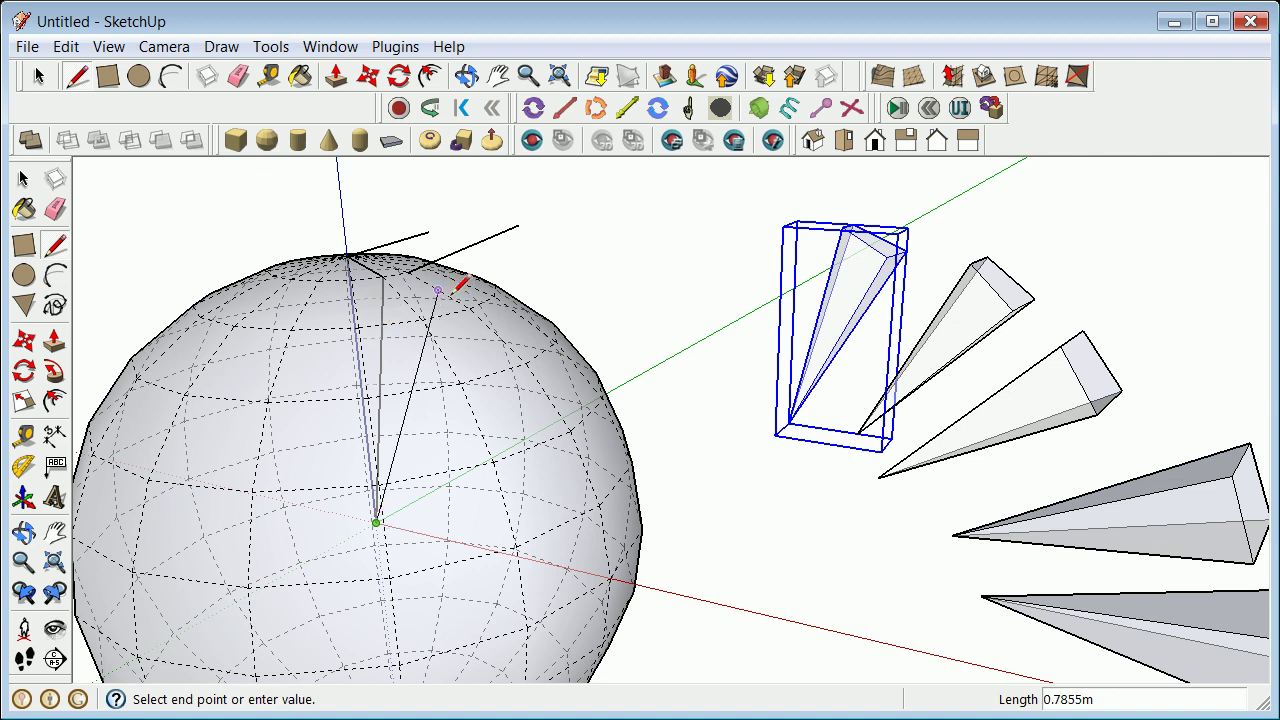
scroll(410, 263, "up", 3)
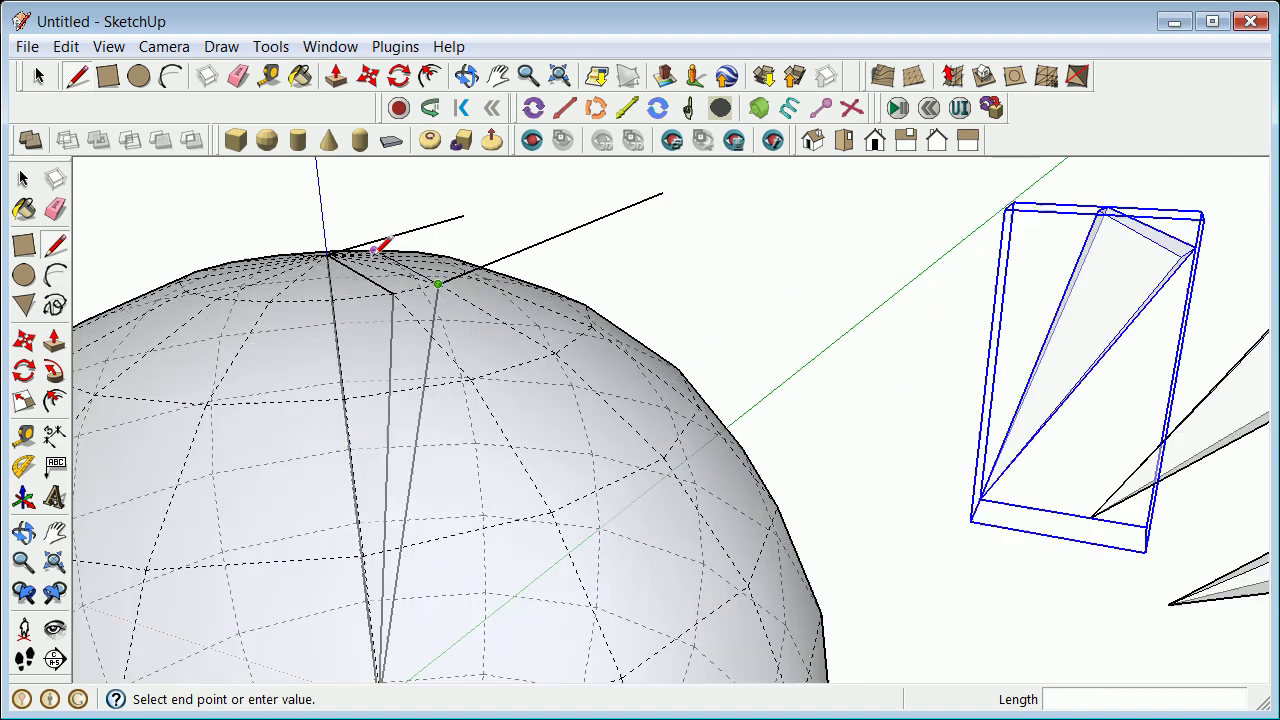
left_click(308, 250)
middle_click_drag(312, 252, 342, 300)
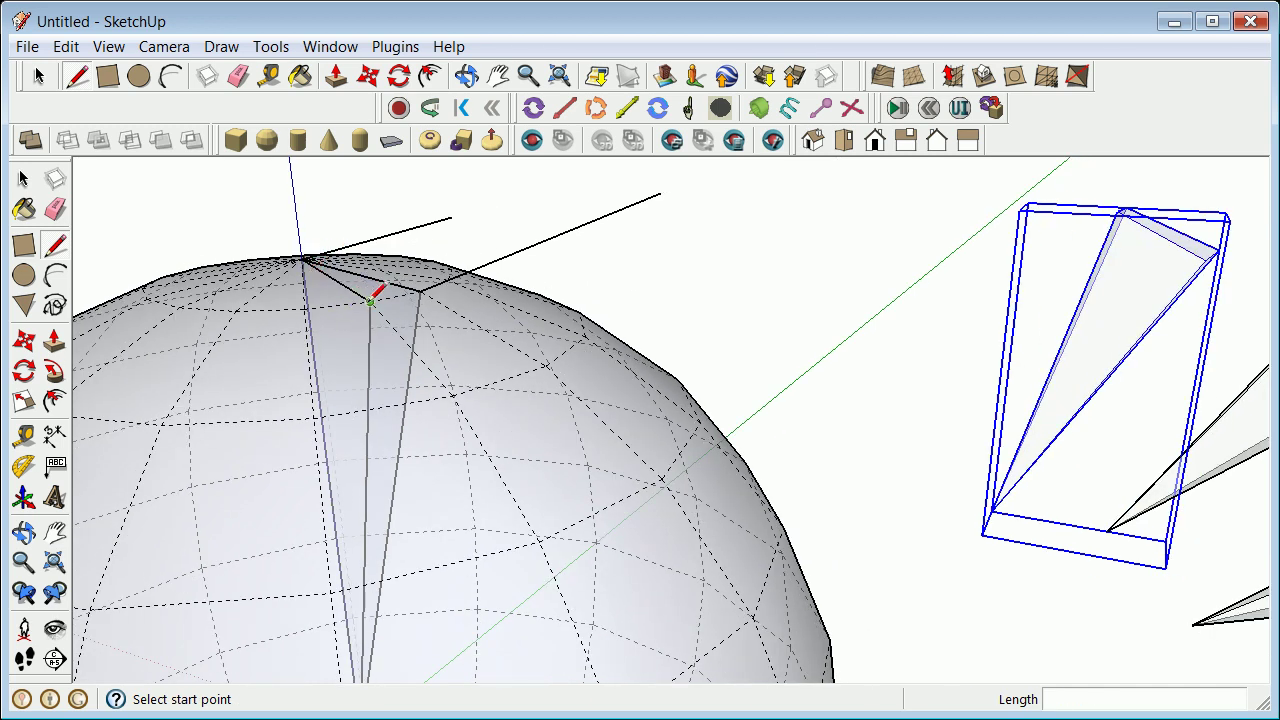
left_click(371, 301)
left_click(420, 291)
middle_click_drag(420, 291, 353, 305)
scroll(358, 301, "down", 3)
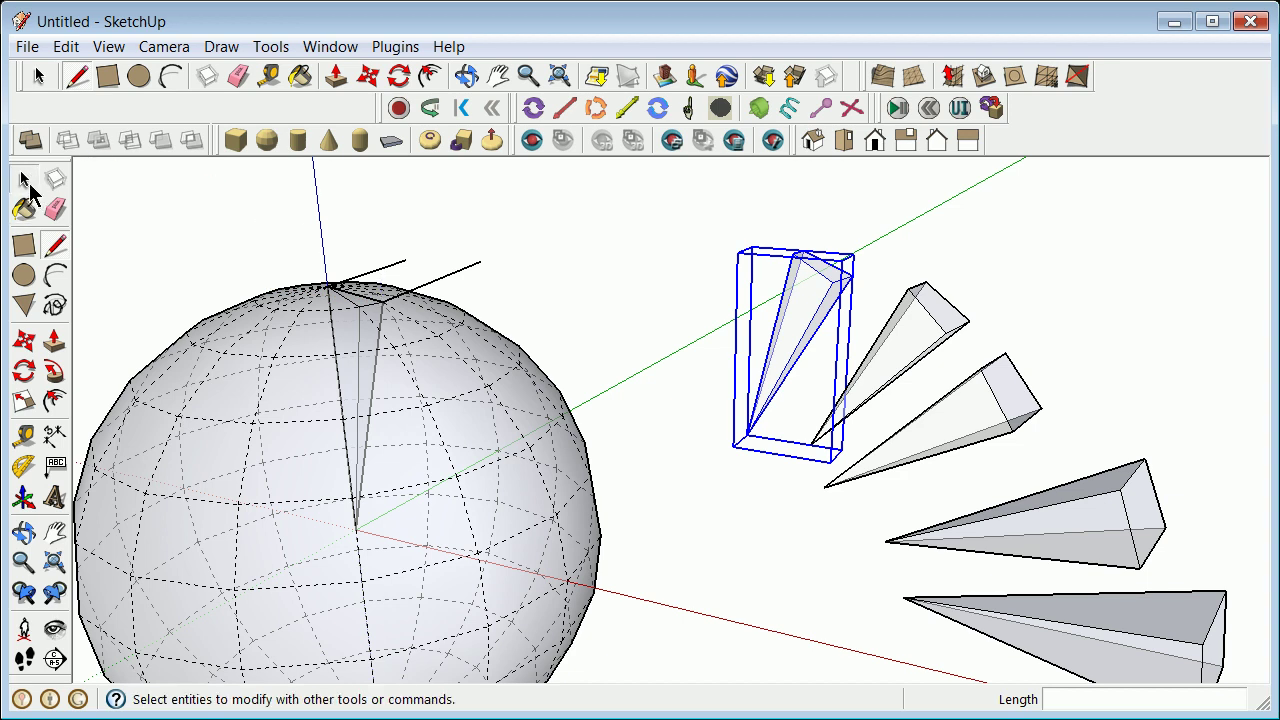
Erase both marker lines that stick out near the sphere's pole.
left_click(24, 179)
left_click(381, 274)
right_click(381, 274)
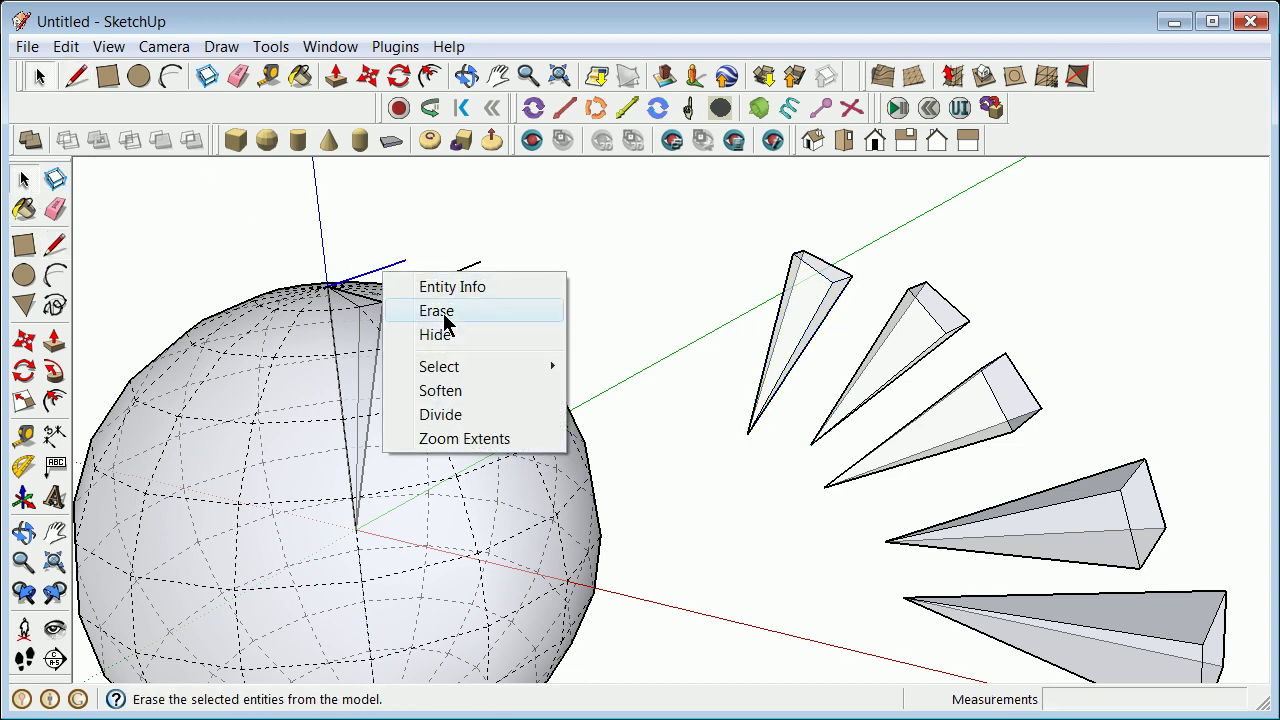
left_click(445, 310)
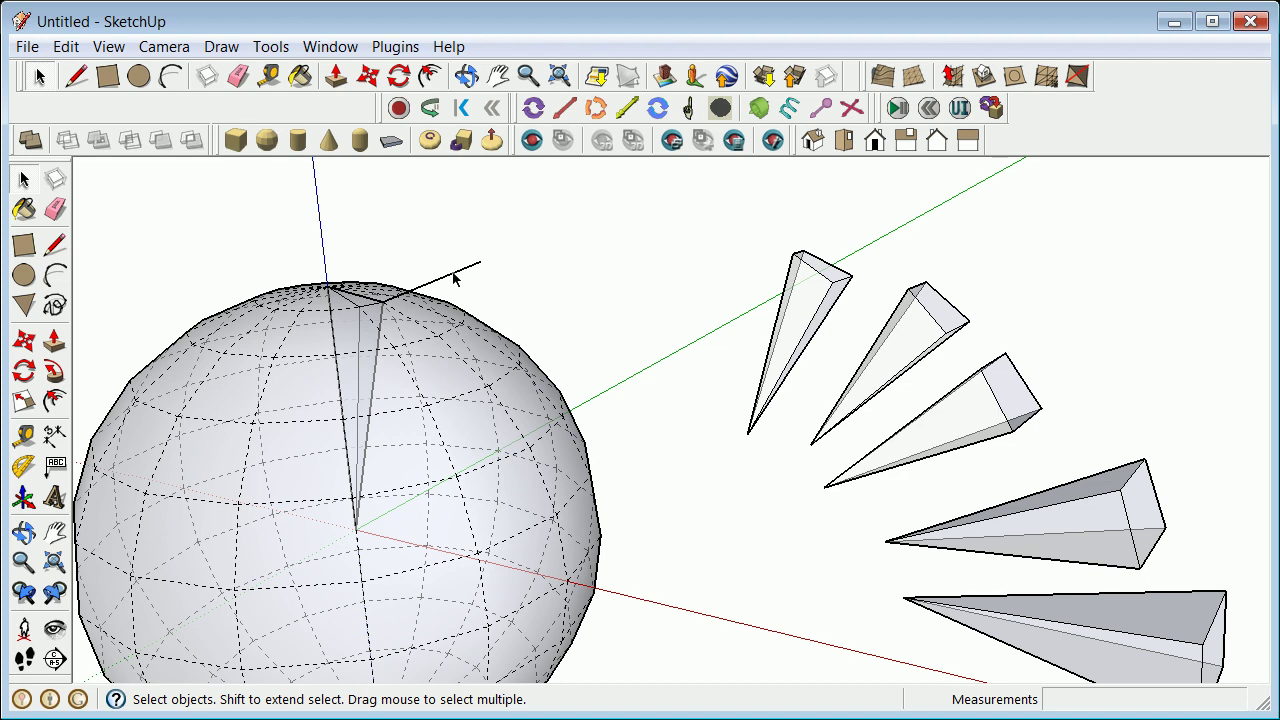
right_click(453, 272)
left_click(508, 313)
Group the sixth pyramid's faces and edges, move the group out of the sphere beside the fifth pyramid, and clear the selection.
mouse_move(292, 258)
left_mouse_down()
mouse_move(423, 473)
mouse_move(443, 567)
left_mouse_up()
right_click(360, 510)
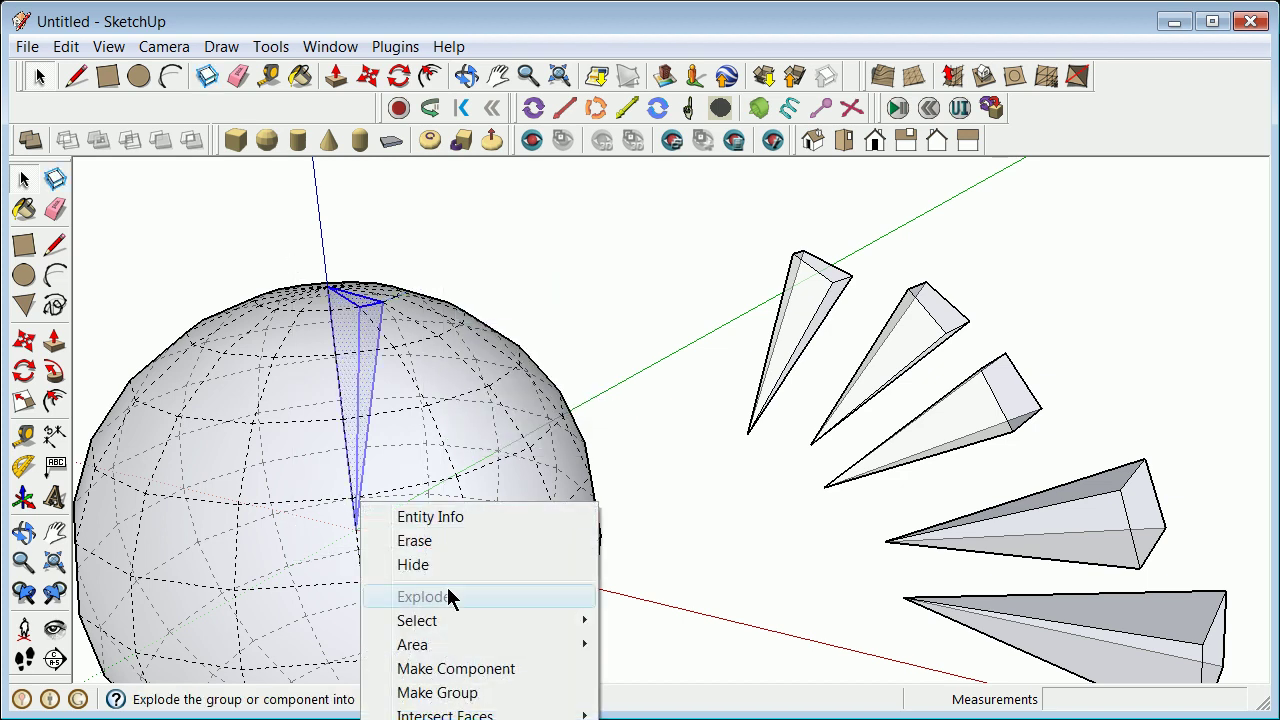
left_click(472, 694)
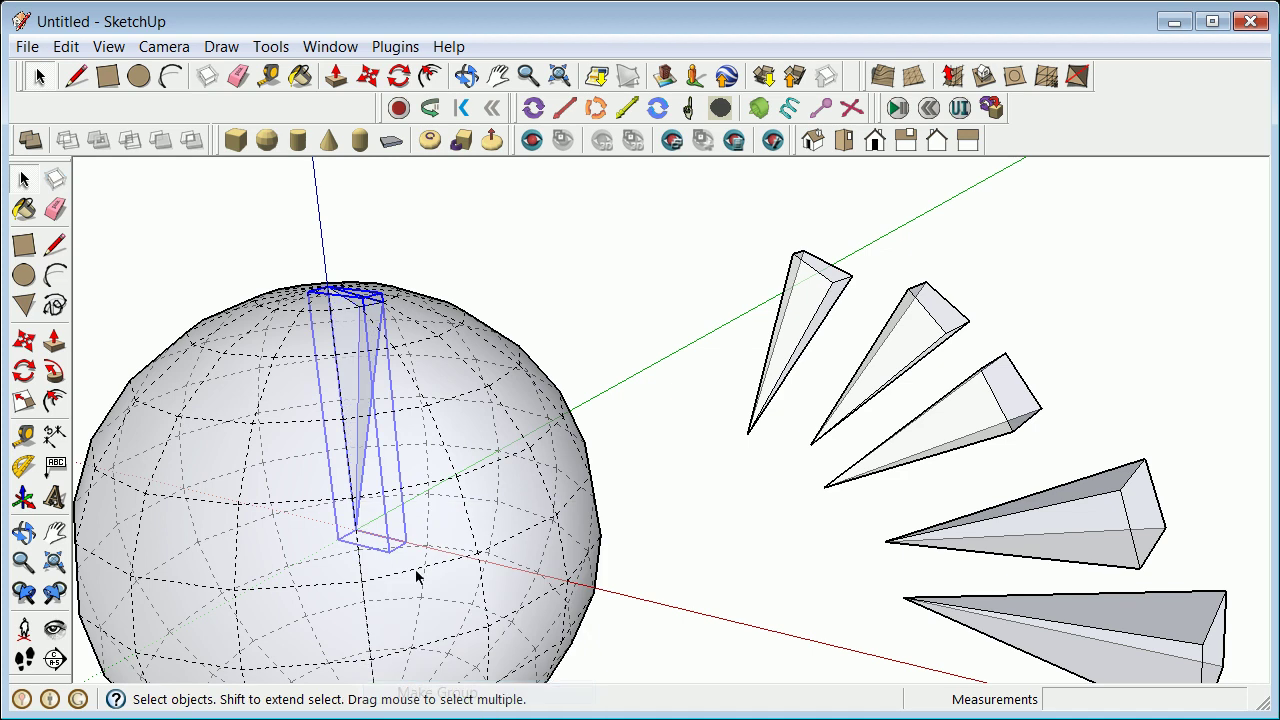
left_click(24, 341)
left_click(371, 523)
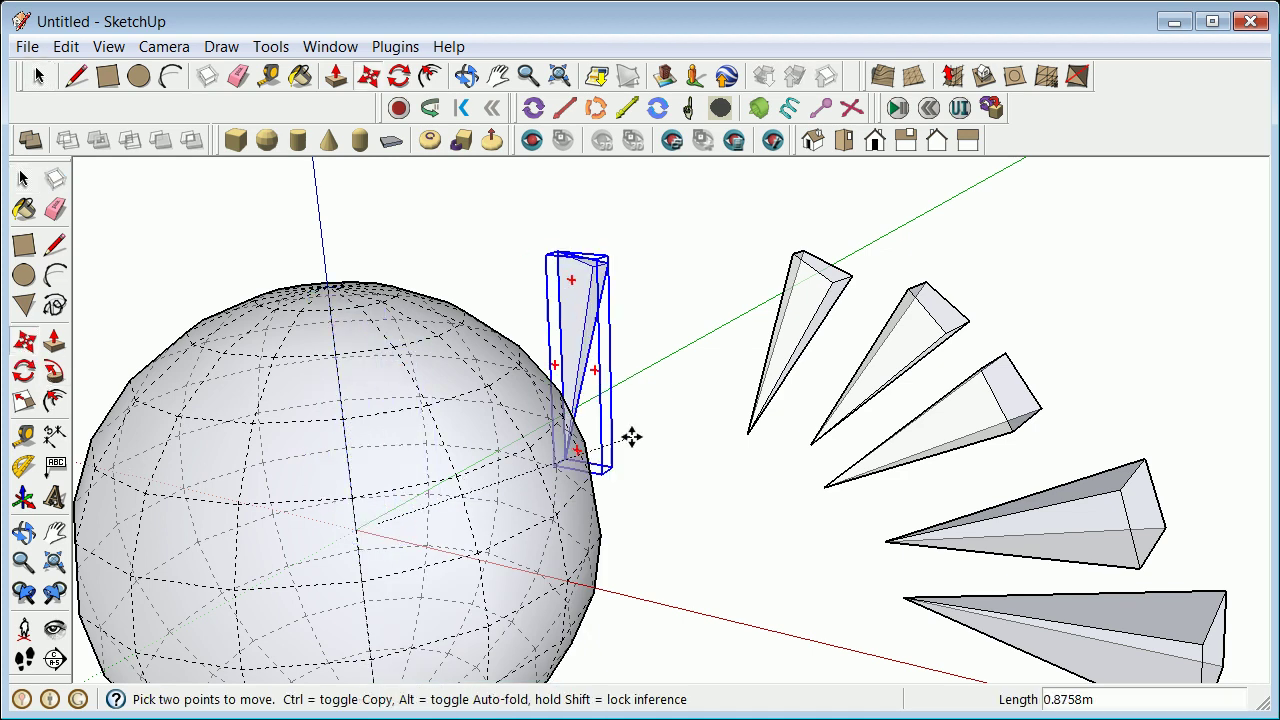
left_click(752, 372)
scroll(466, 351, "down", 5)
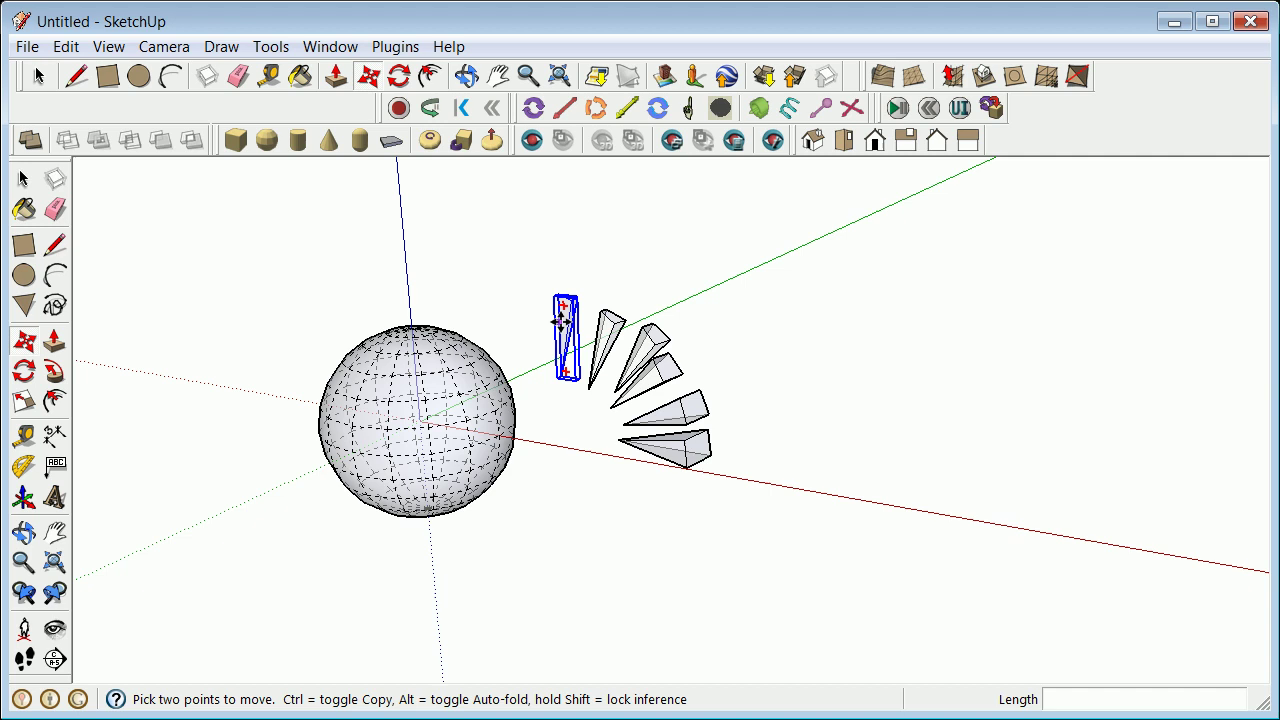
scroll(571, 340, "up", 5)
scroll(654, 348, "down", 2)
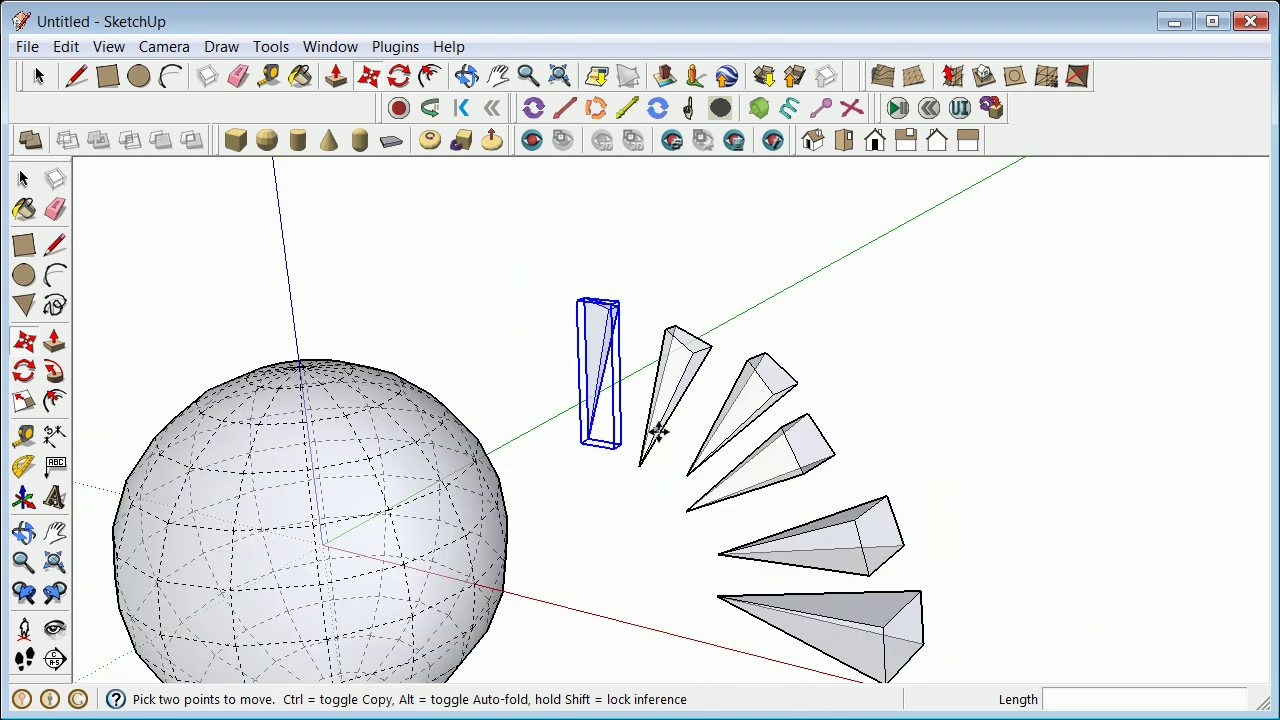
left_click(24, 178)
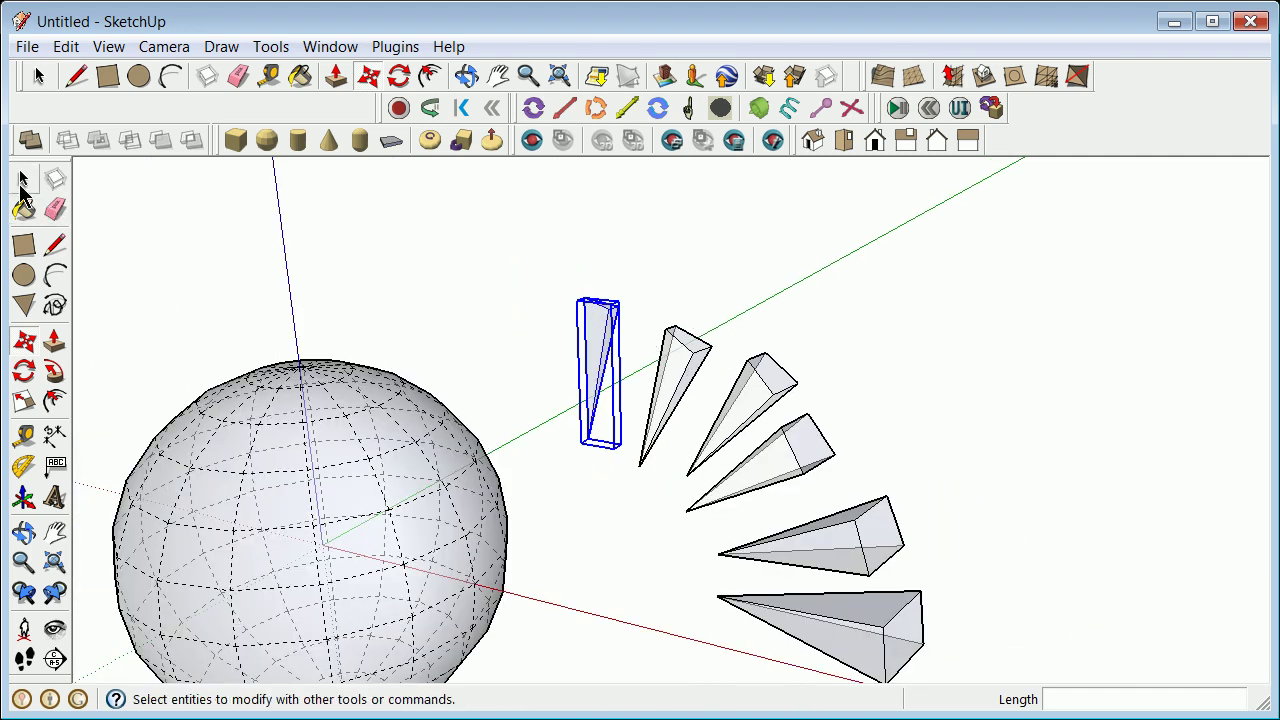
left_click(738, 295)
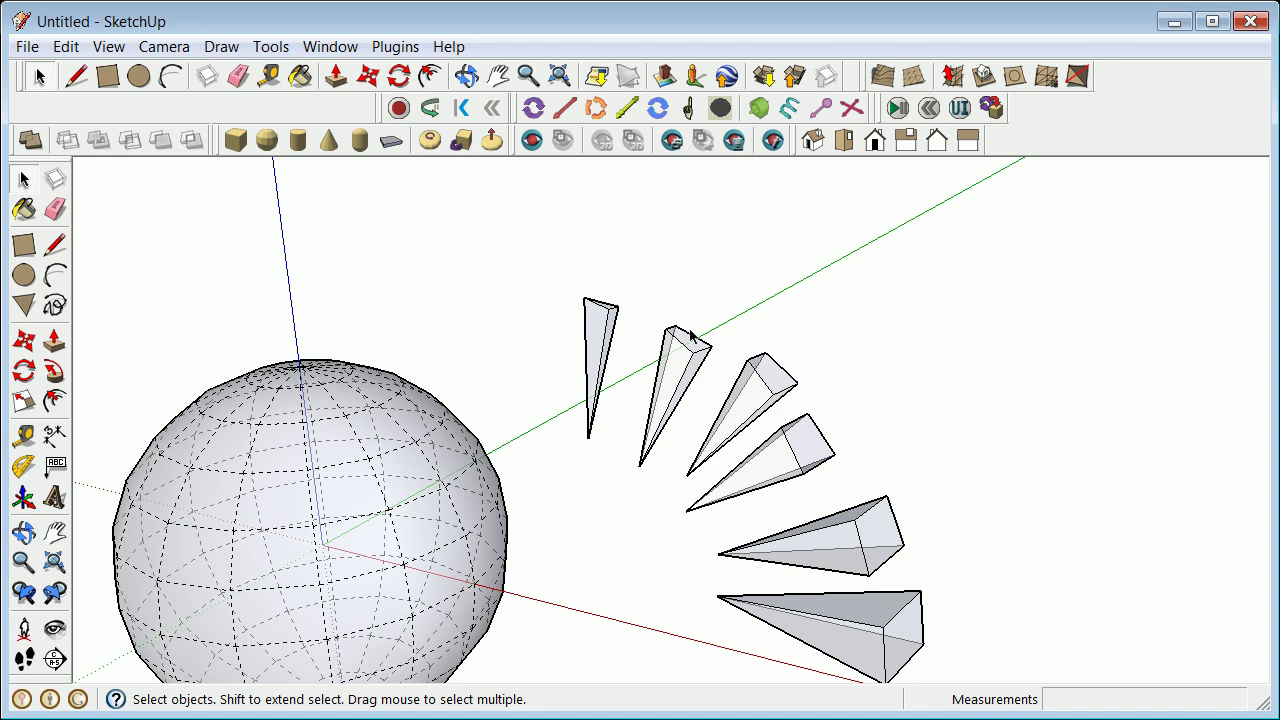
Select the whole sphere and move it off the origin, away from the row of pyramids.
scroll(383, 334, "down", 3)
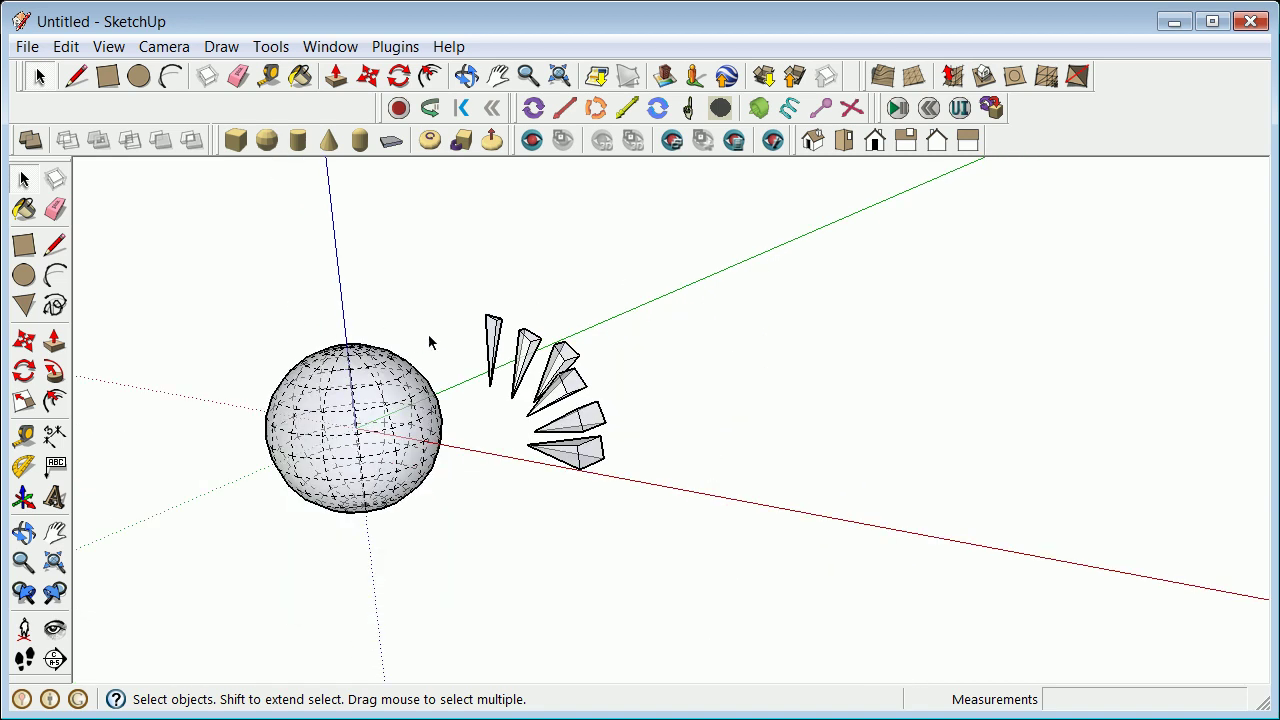
left_click(330, 498)
left_click(421, 262)
left_click_drag(323, 570, 240, 570)
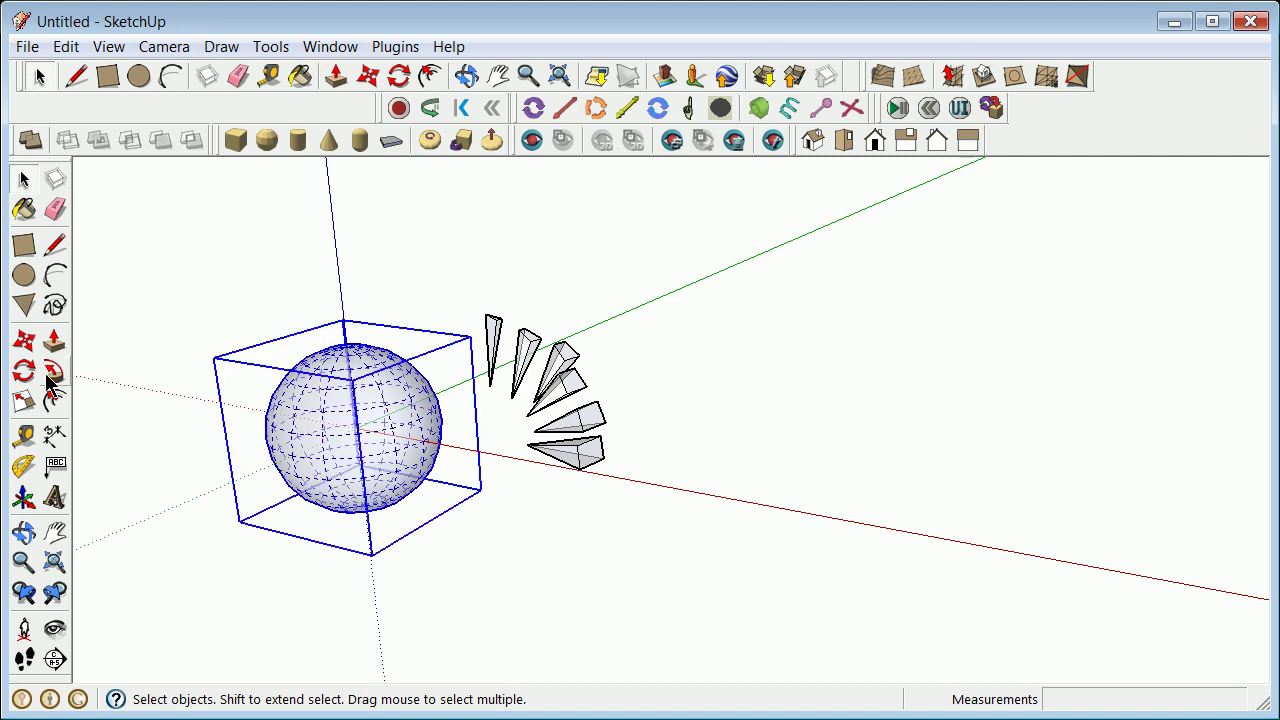
left_click(24, 343)
left_click(306, 449)
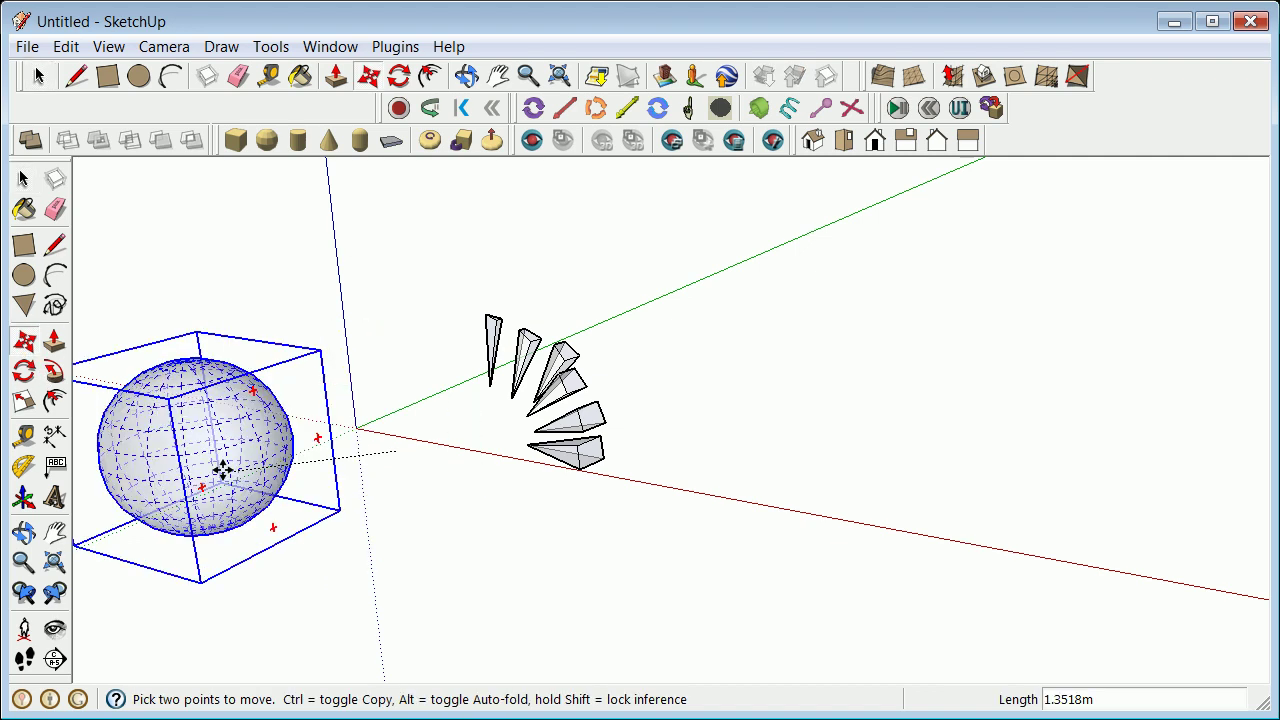
left_click(187, 462)
Select all six pyramid groups, set their SketchyPhysics group shape to cone, and clear the selection.
scroll(470, 355, "up", 3)
scroll(520, 395, "down", 2)
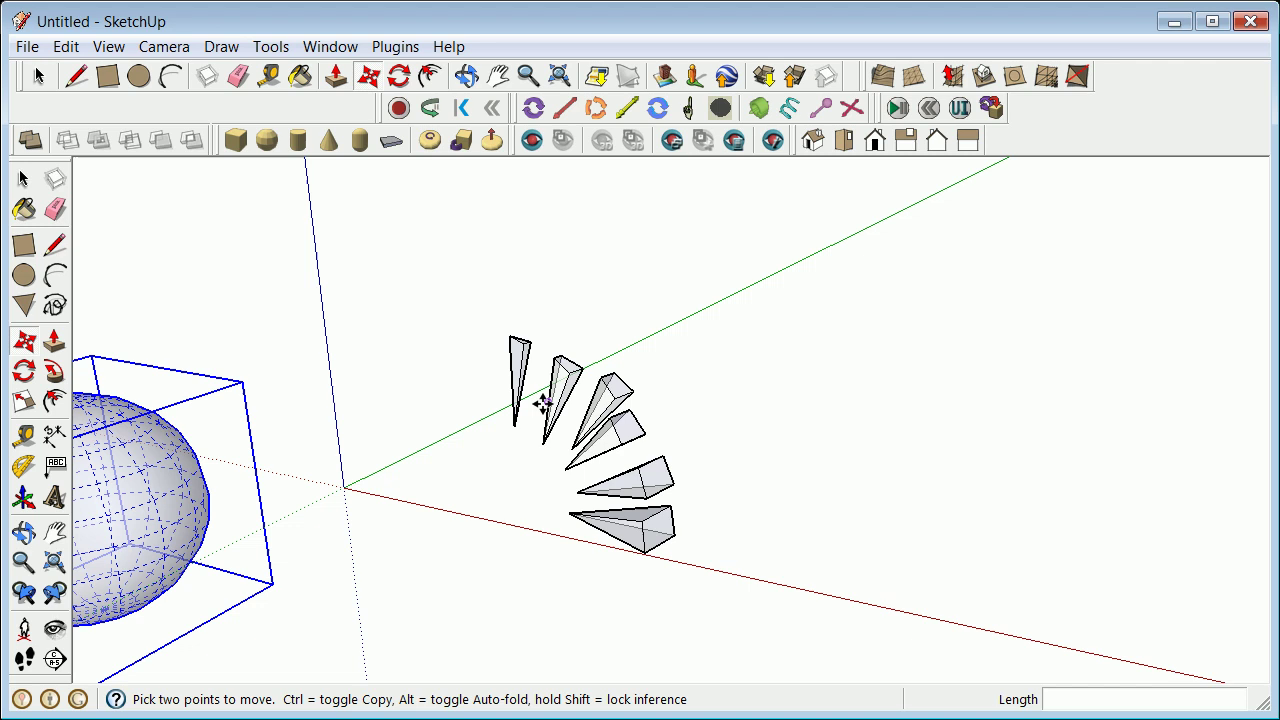
scroll(705, 423, "up", 2)
scroll(668, 429, "down", 1)
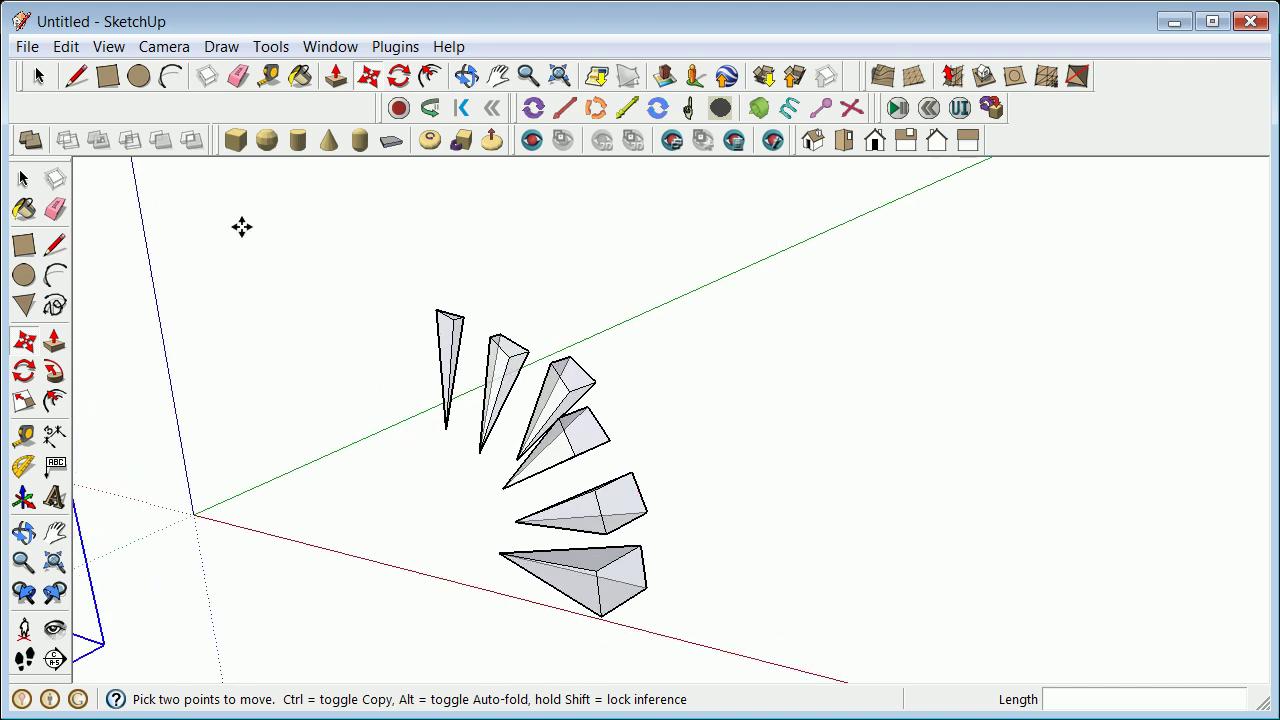
left_click(24, 178)
left_click_drag(297, 219, 694, 651)
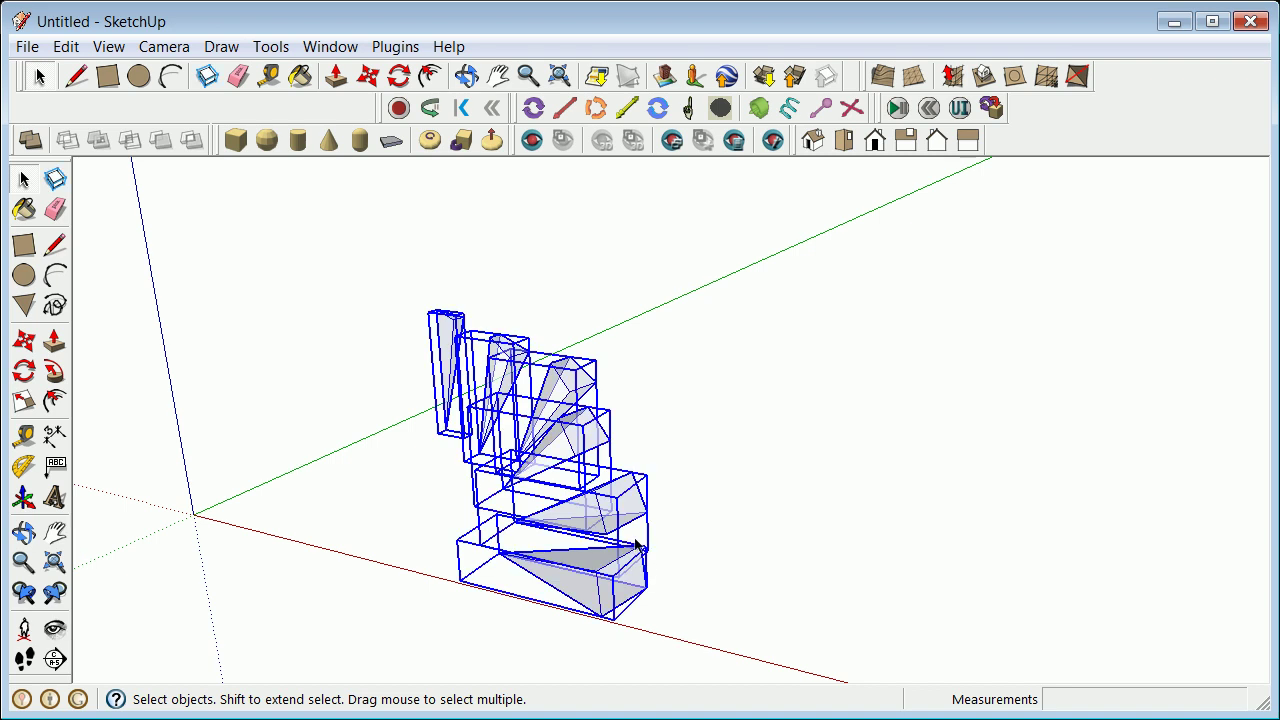
right_click(609, 568)
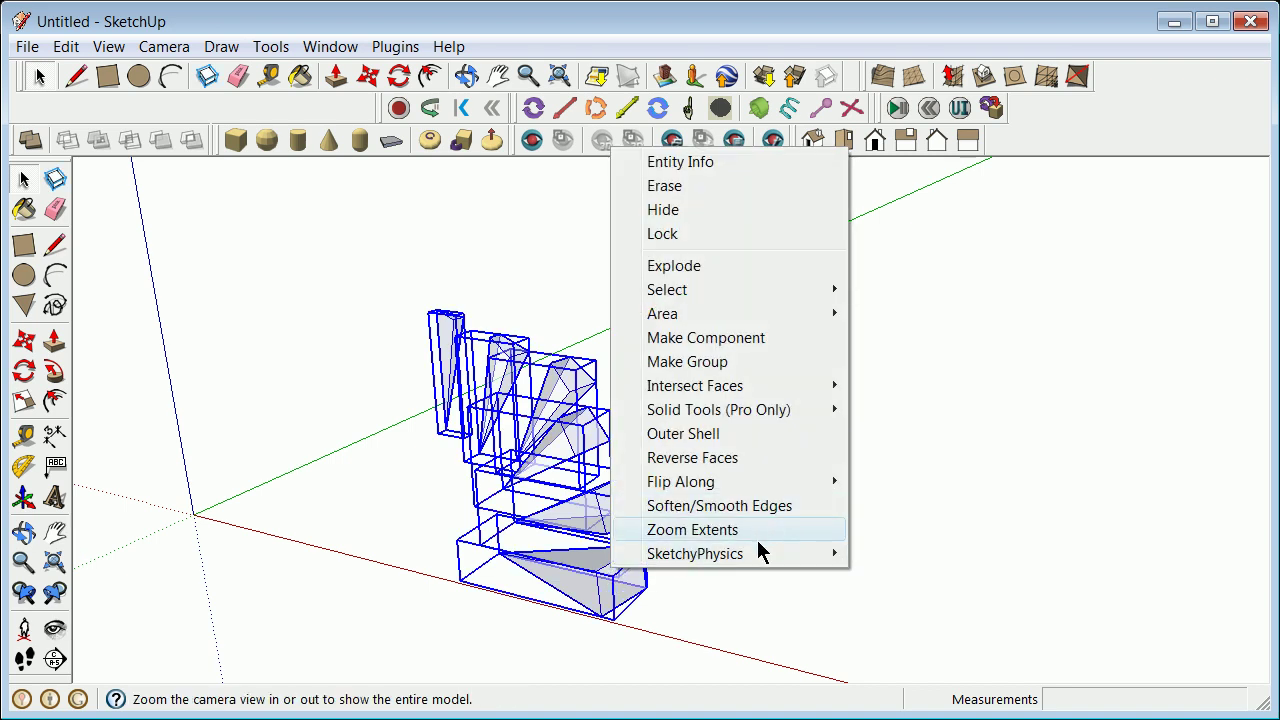
mouse_move(766, 552)
mouse_move(982, 560)
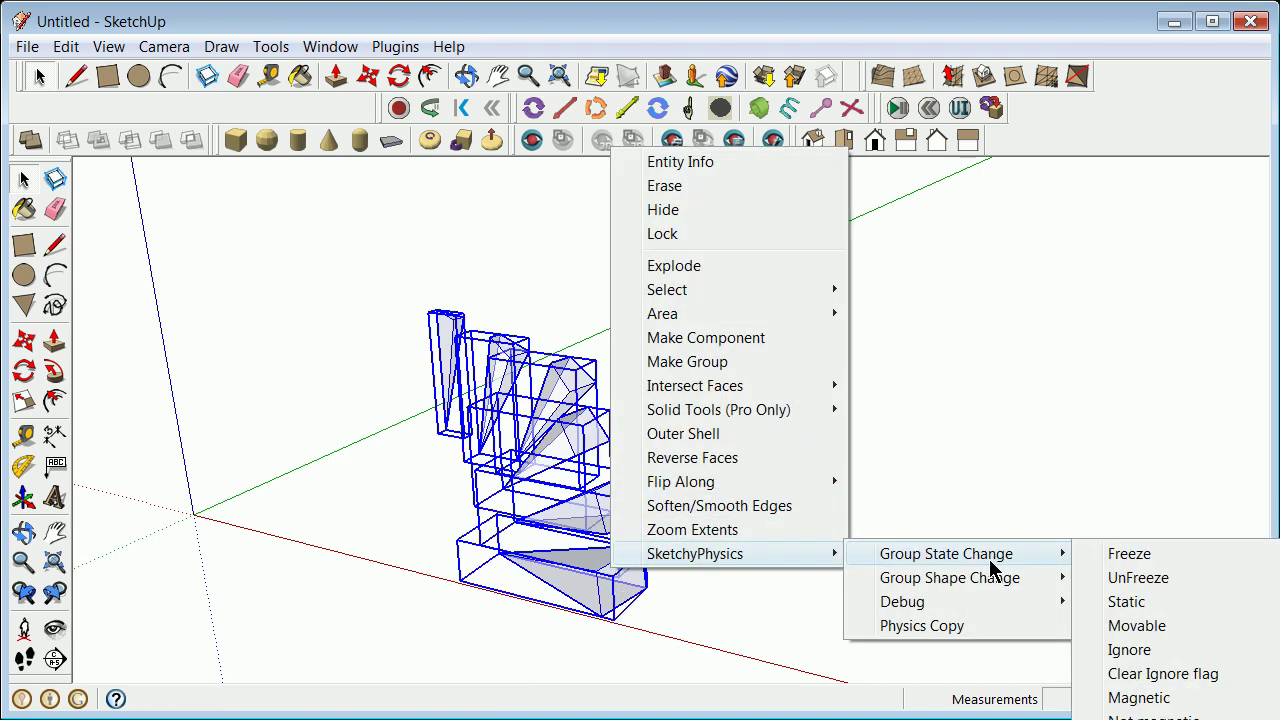
mouse_move(1006, 578)
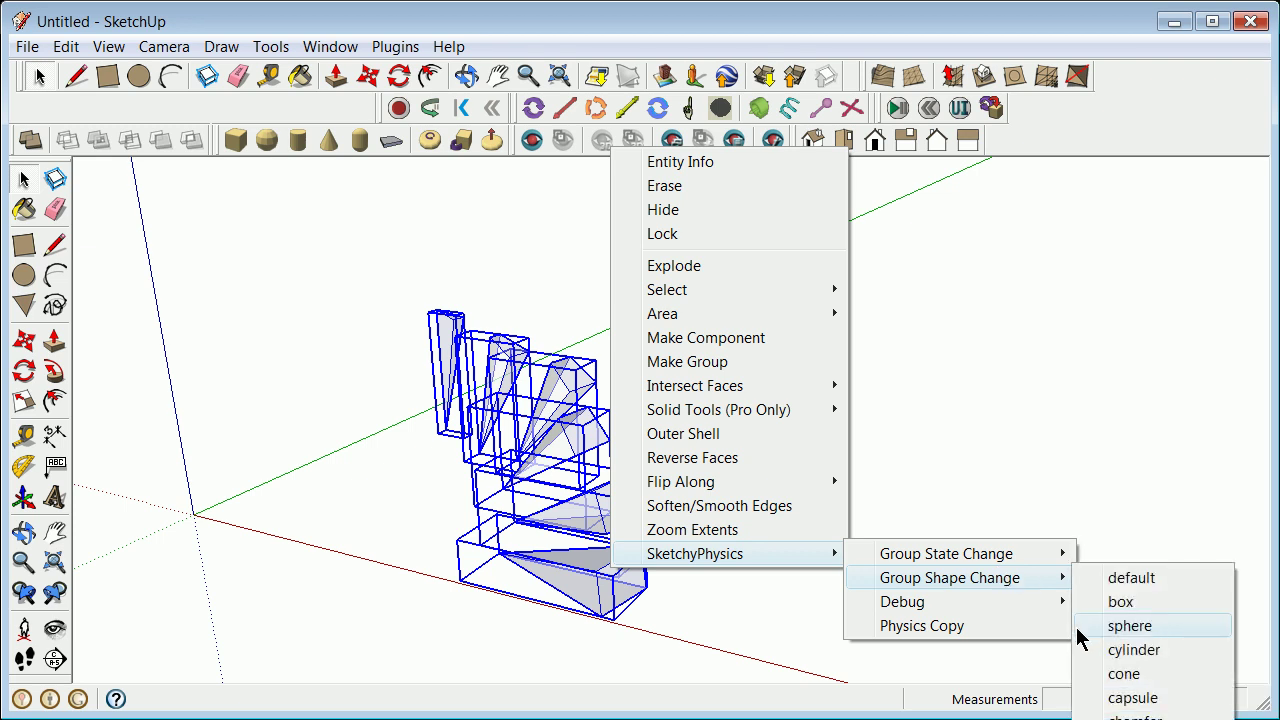
left_click(1123, 674)
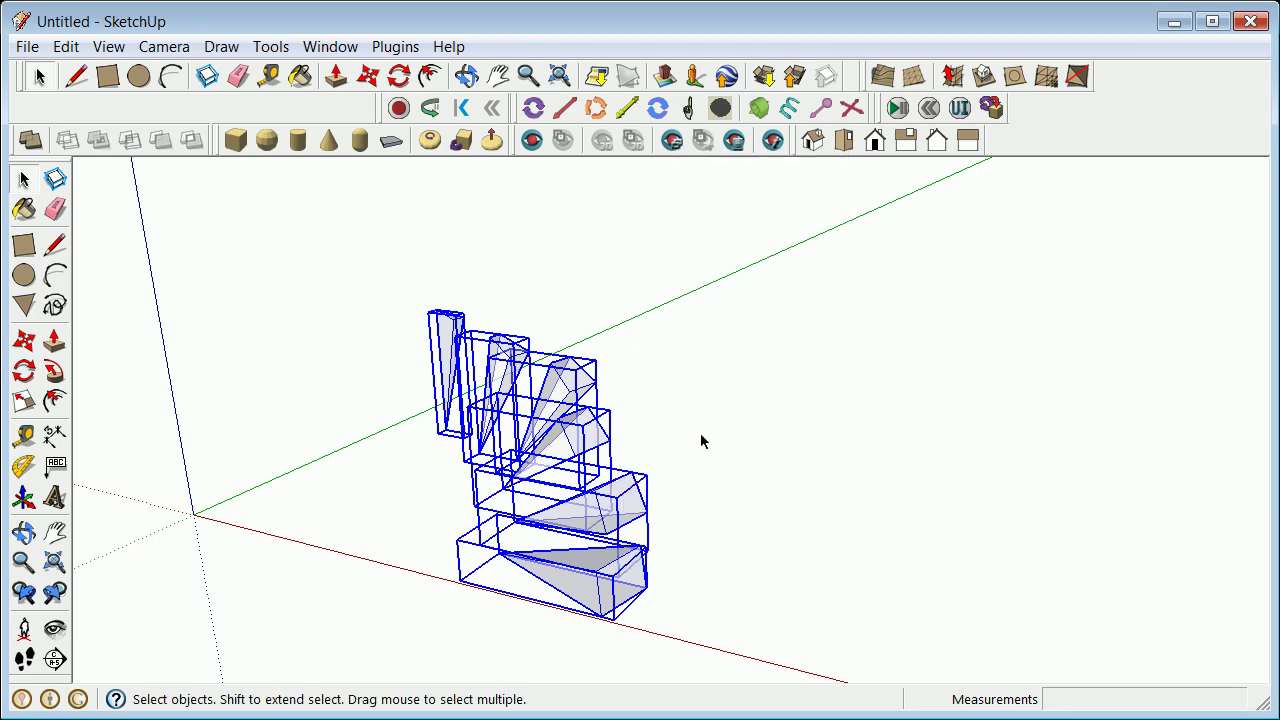
left_click(643, 408)
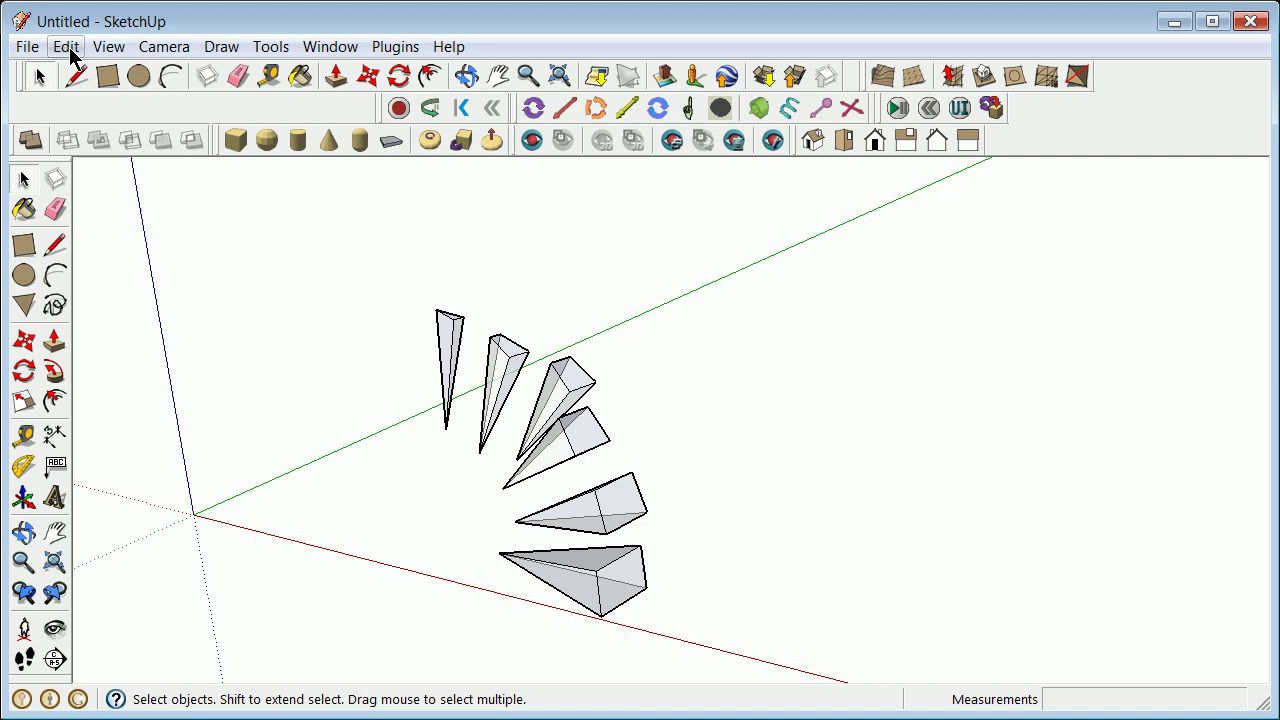
left_click(452, 349)
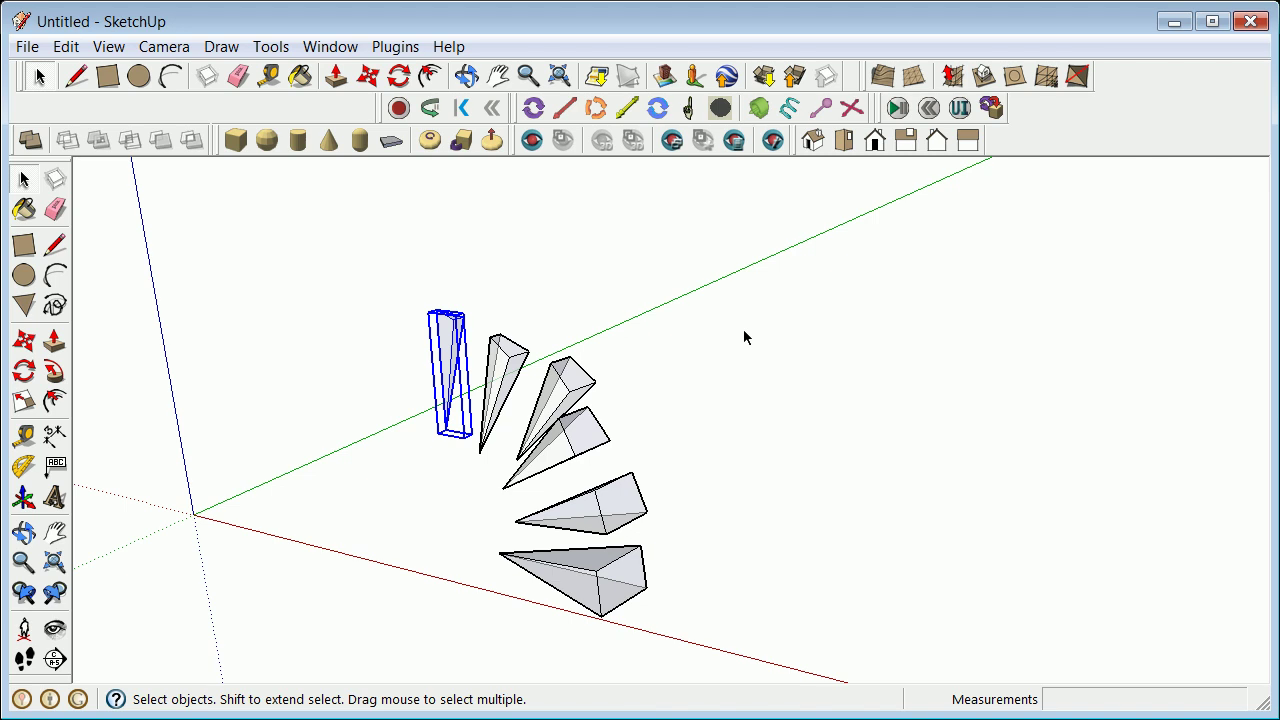
left_click(720, 360)
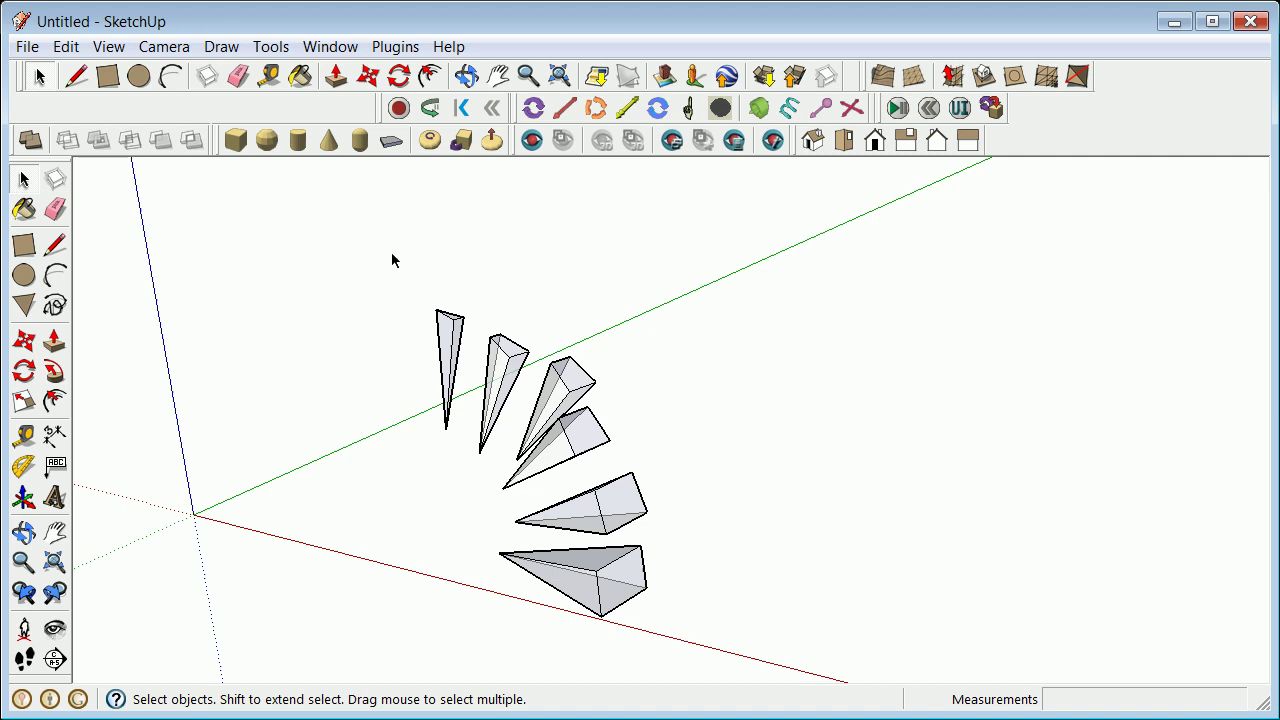
left_click(447, 328)
left_click(522, 355)
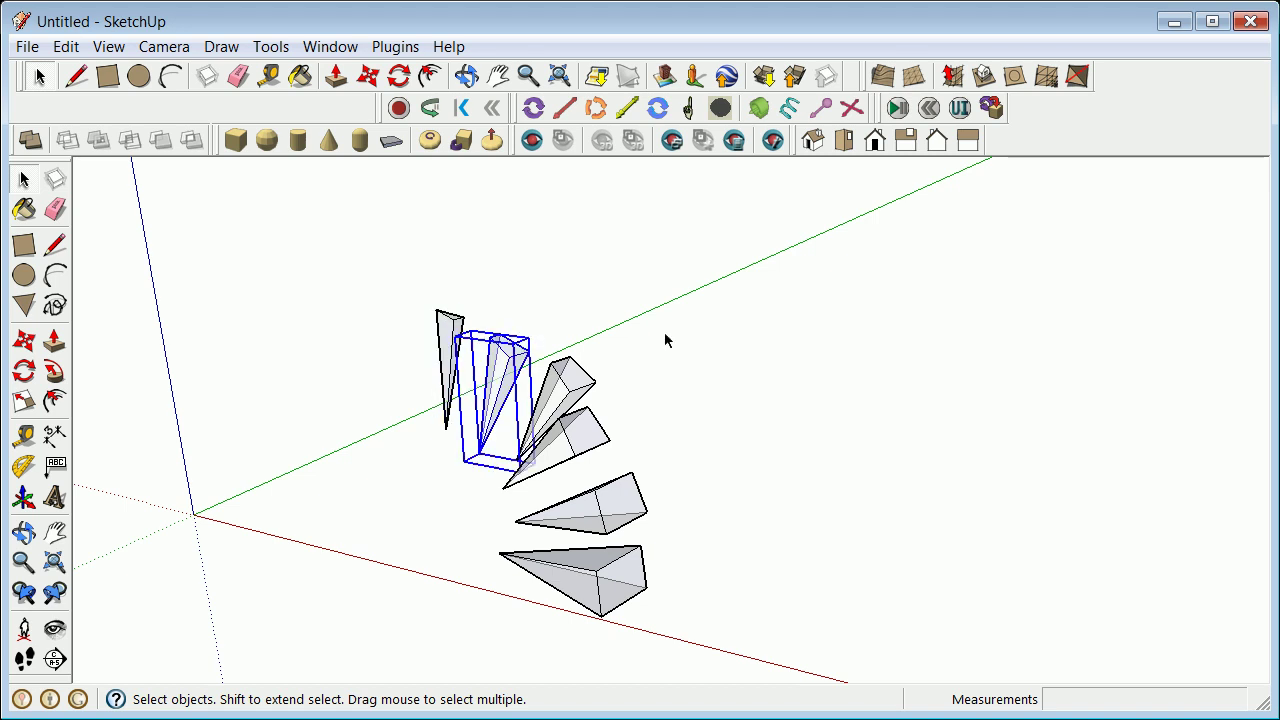
left_click(621, 253)
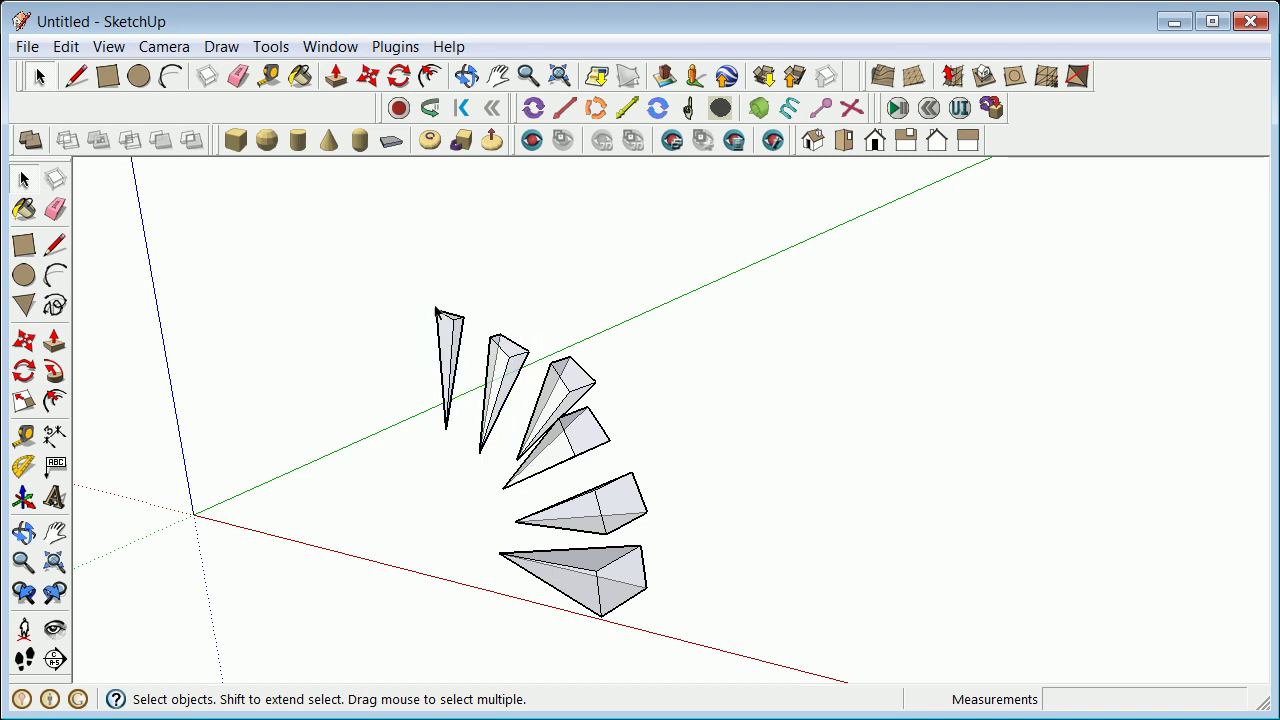
left_click_drag(375, 258, 520, 209)
Move the second-lowest pyramid by its tip onto the tip of the lowest pyramid.
left_click(545, 527)
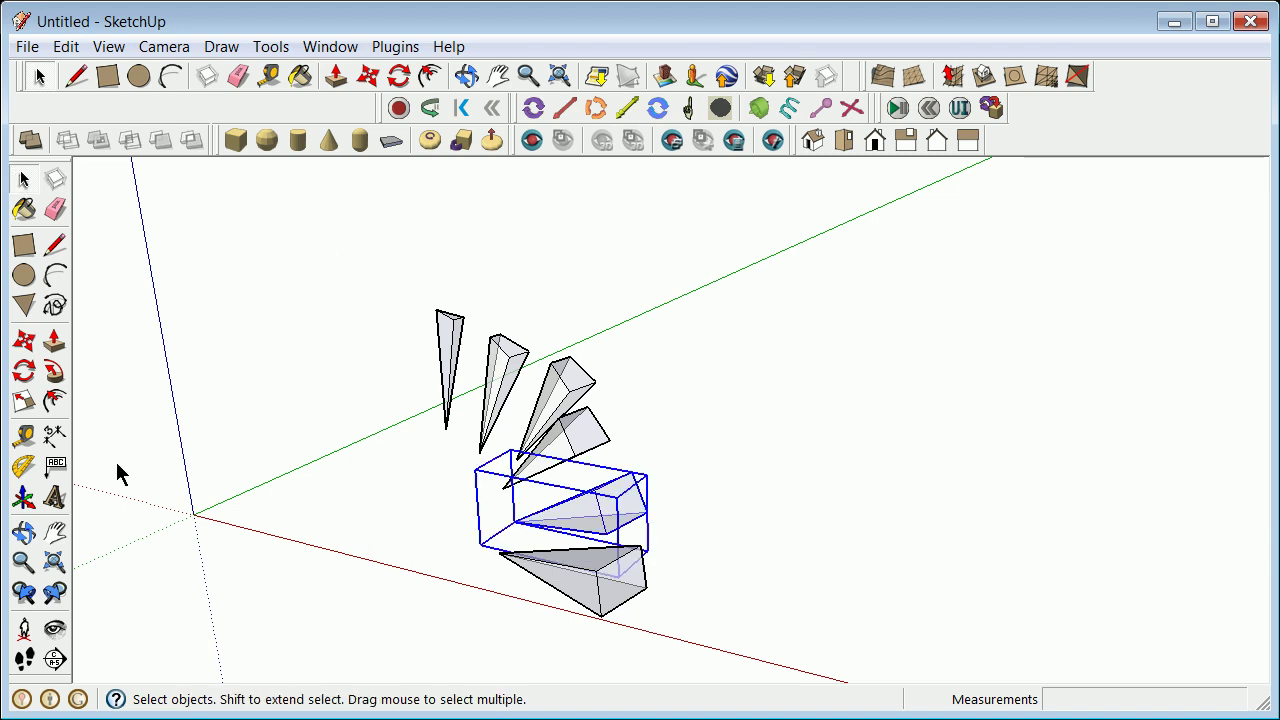
left_click(24, 343)
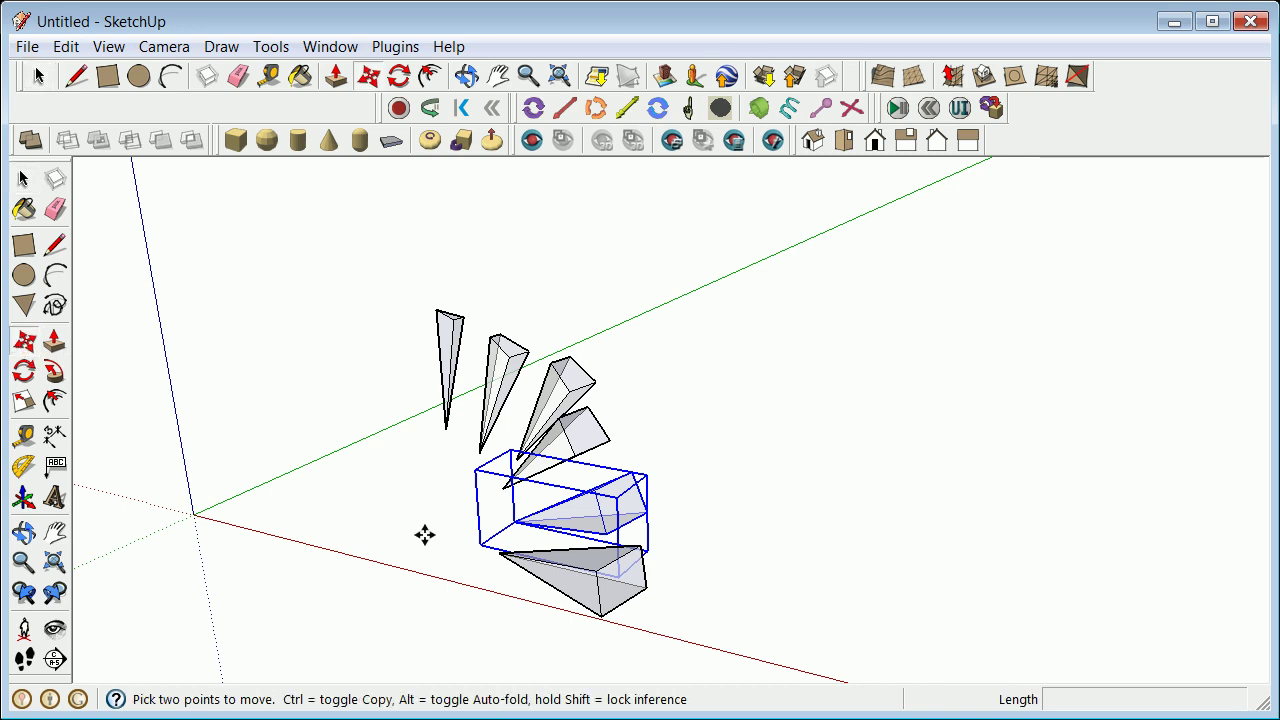
left_click(513, 522)
scroll(485, 540, "up", 5)
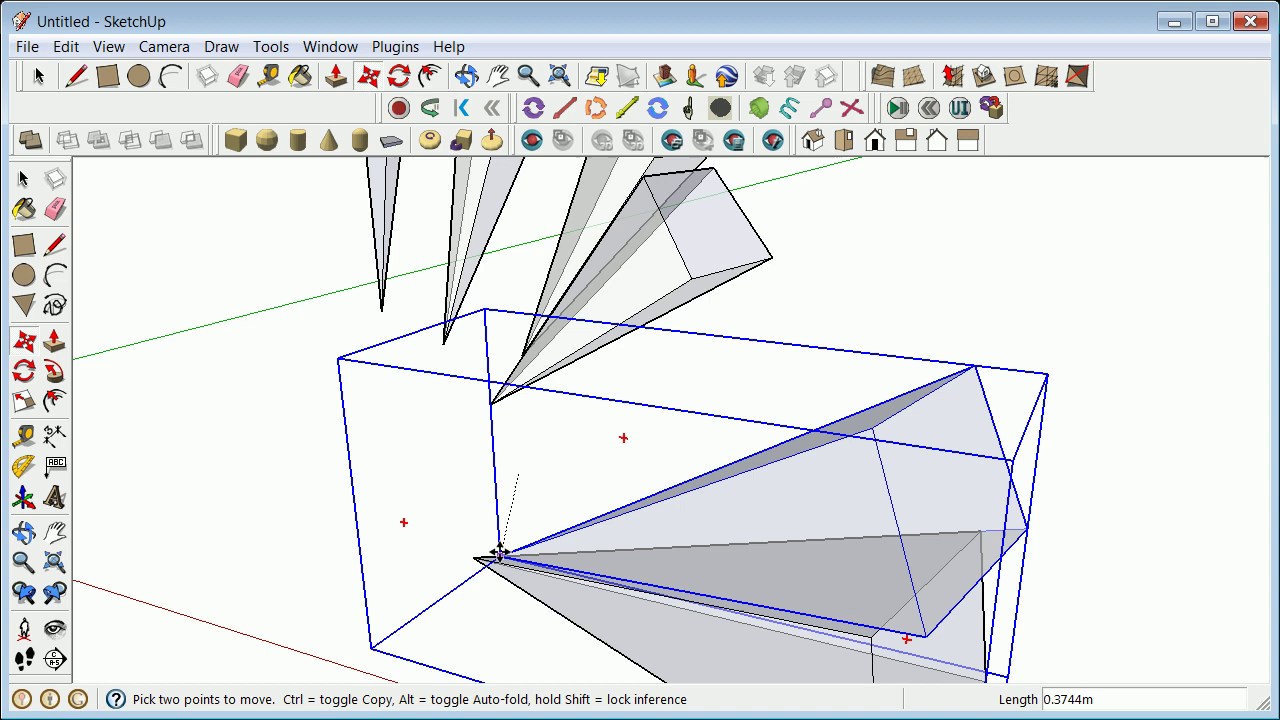
left_click(475, 558)
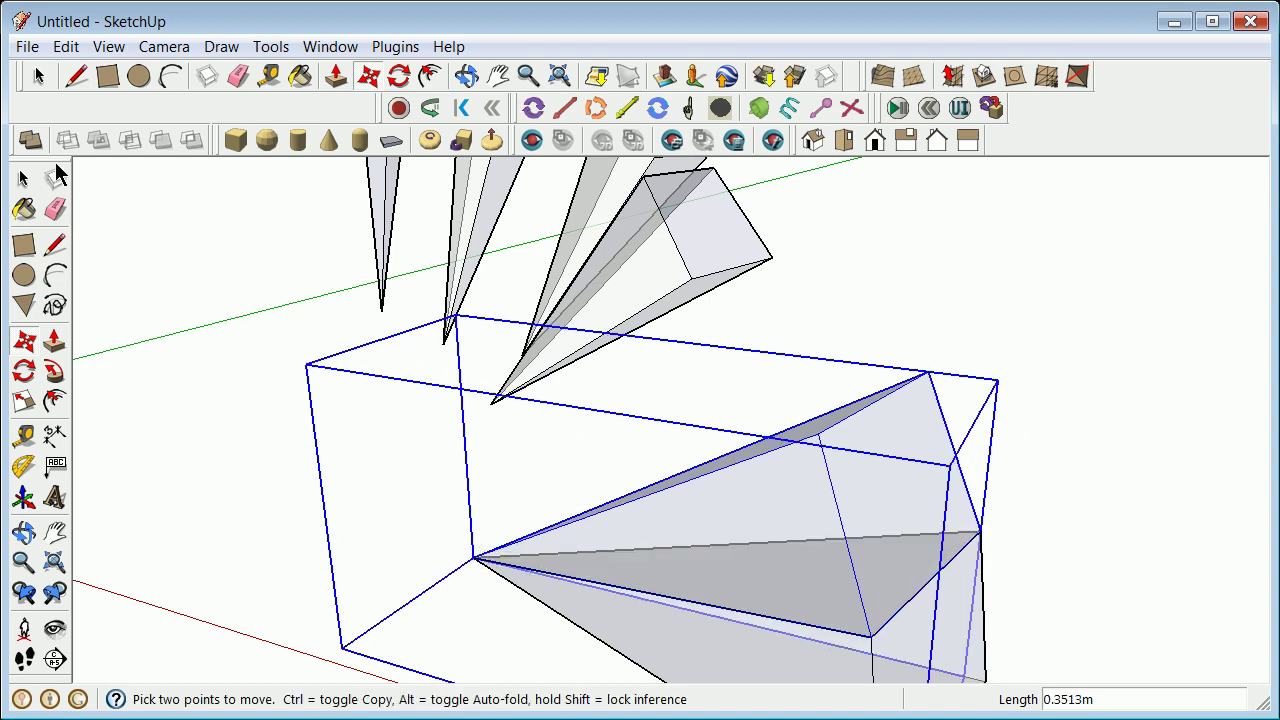
Move the third-lowest pyramid by its tip onto the common tip of the two joined pyramids.
left_click(22, 180)
left_click(641, 268)
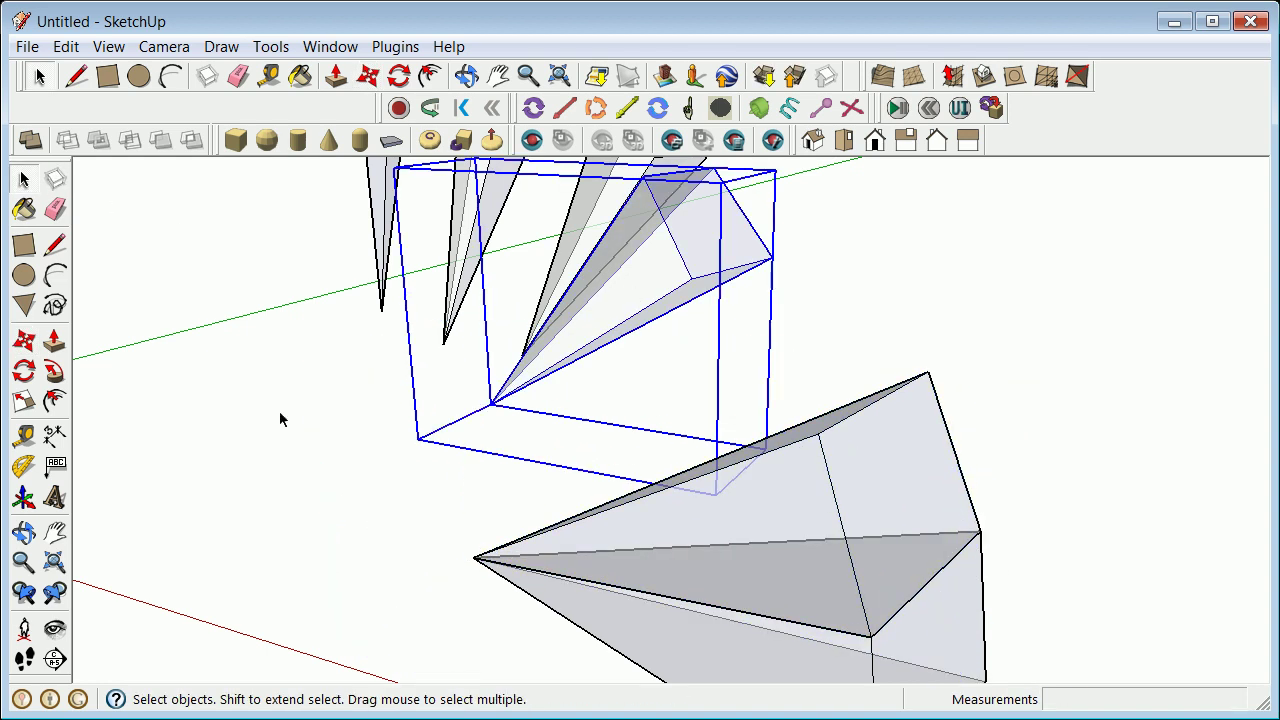
left_click(24, 341)
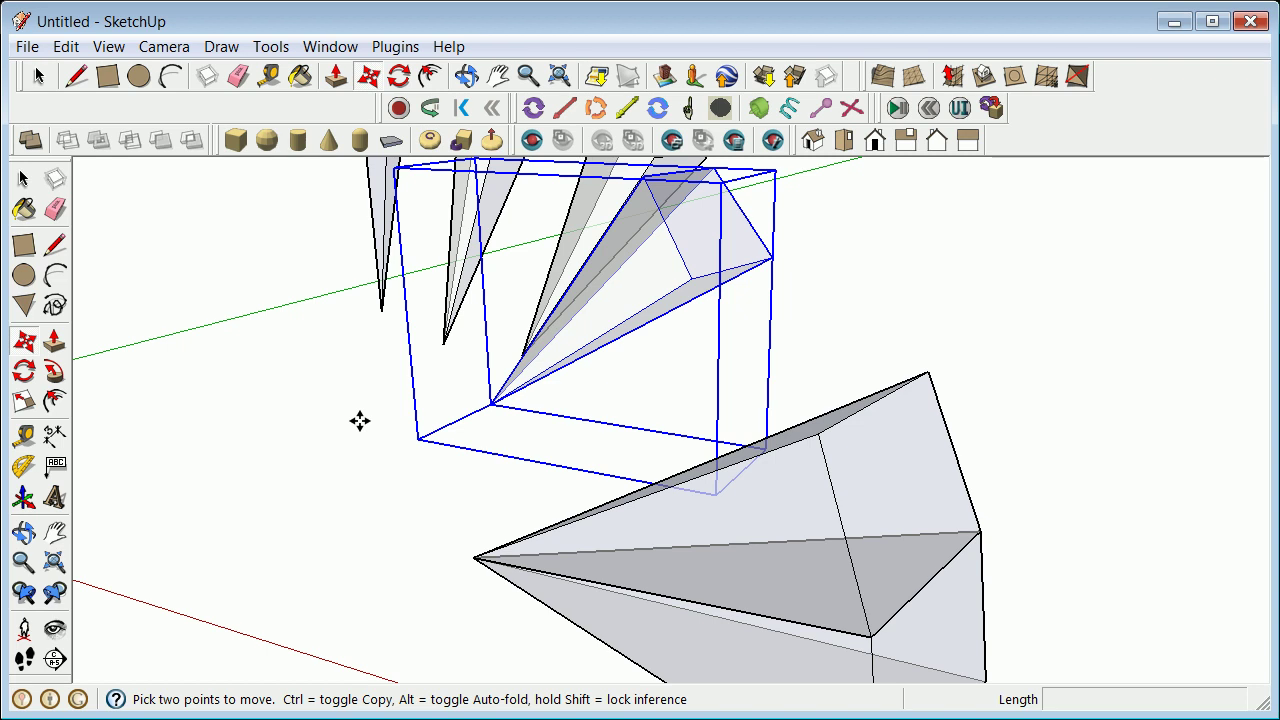
left_click(494, 404)
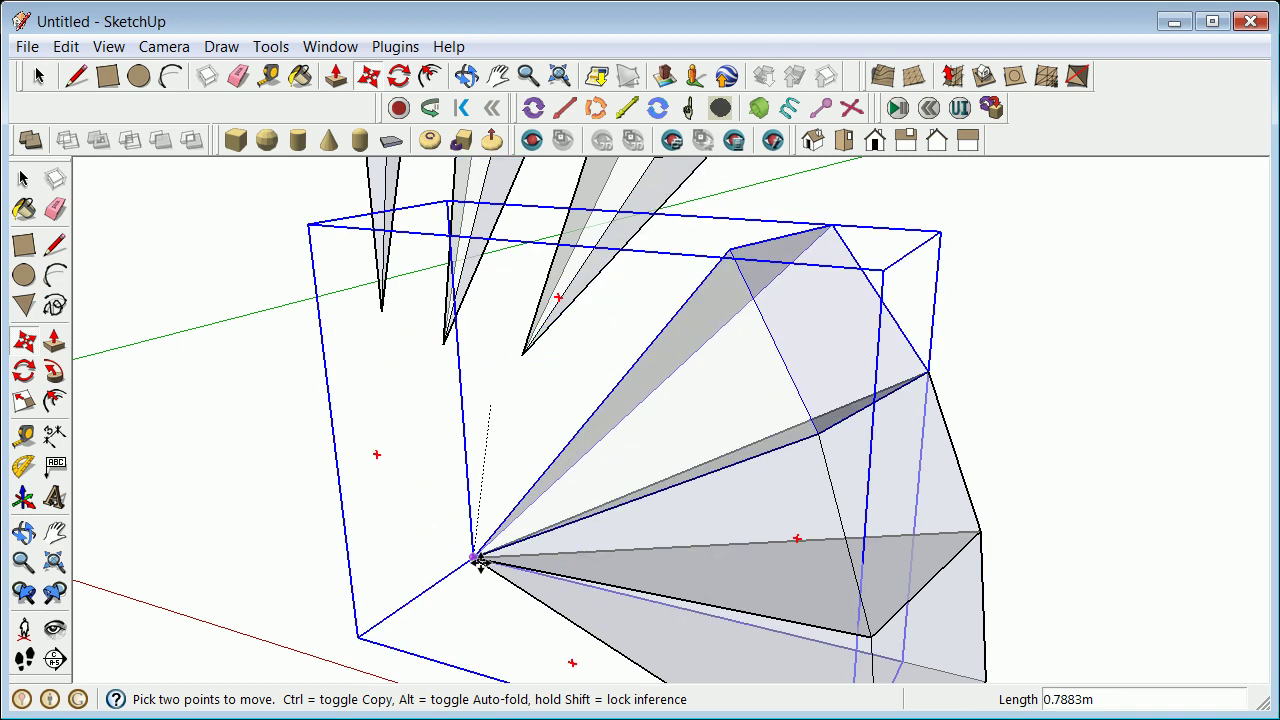
left_click(478, 560)
scroll(446, 394, "down", 5)
Move the fourth pyramid from the bottom by its tip onto the shared tip of the three joined pyramids.
left_click(30, 176)
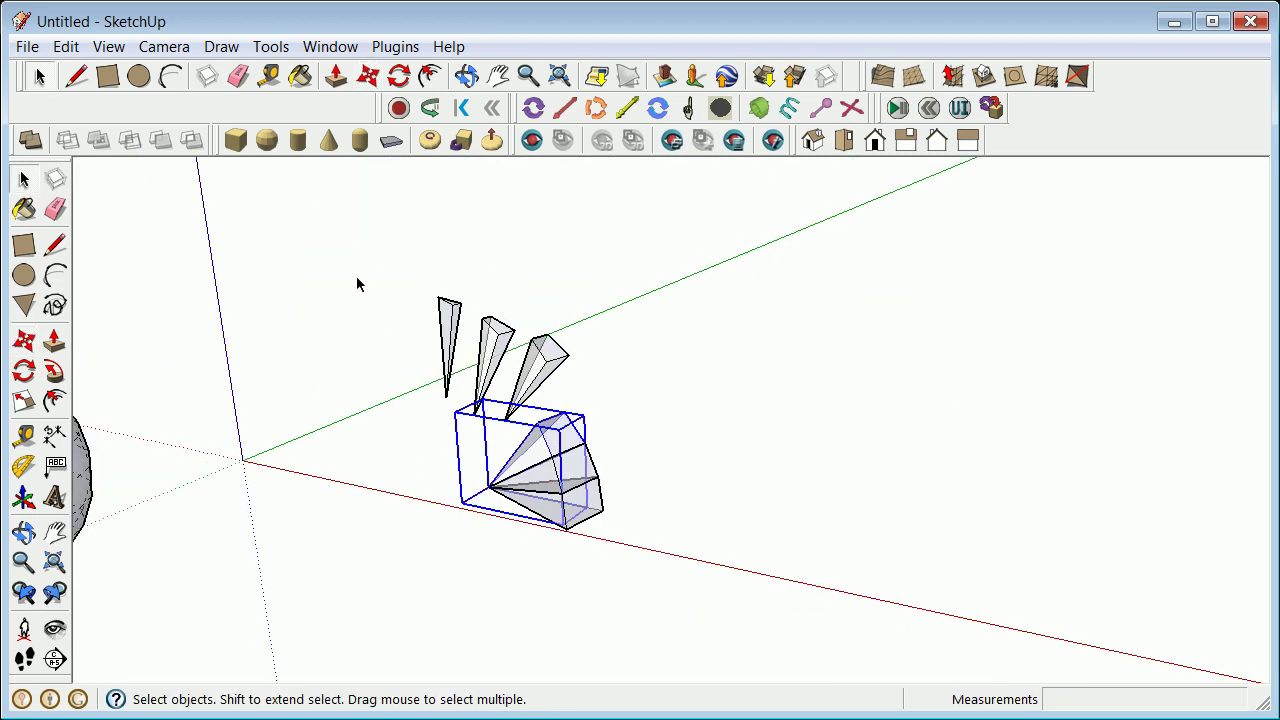
left_click(549, 393)
left_click(539, 377)
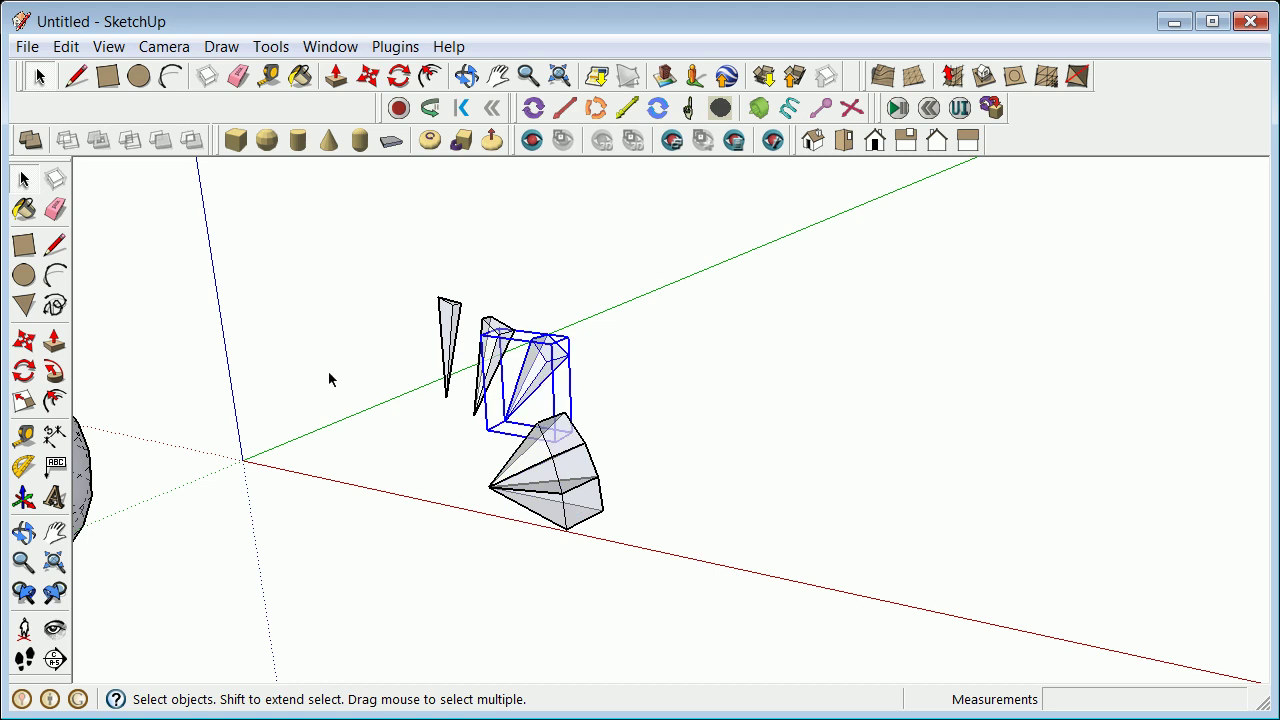
left_click(26, 342)
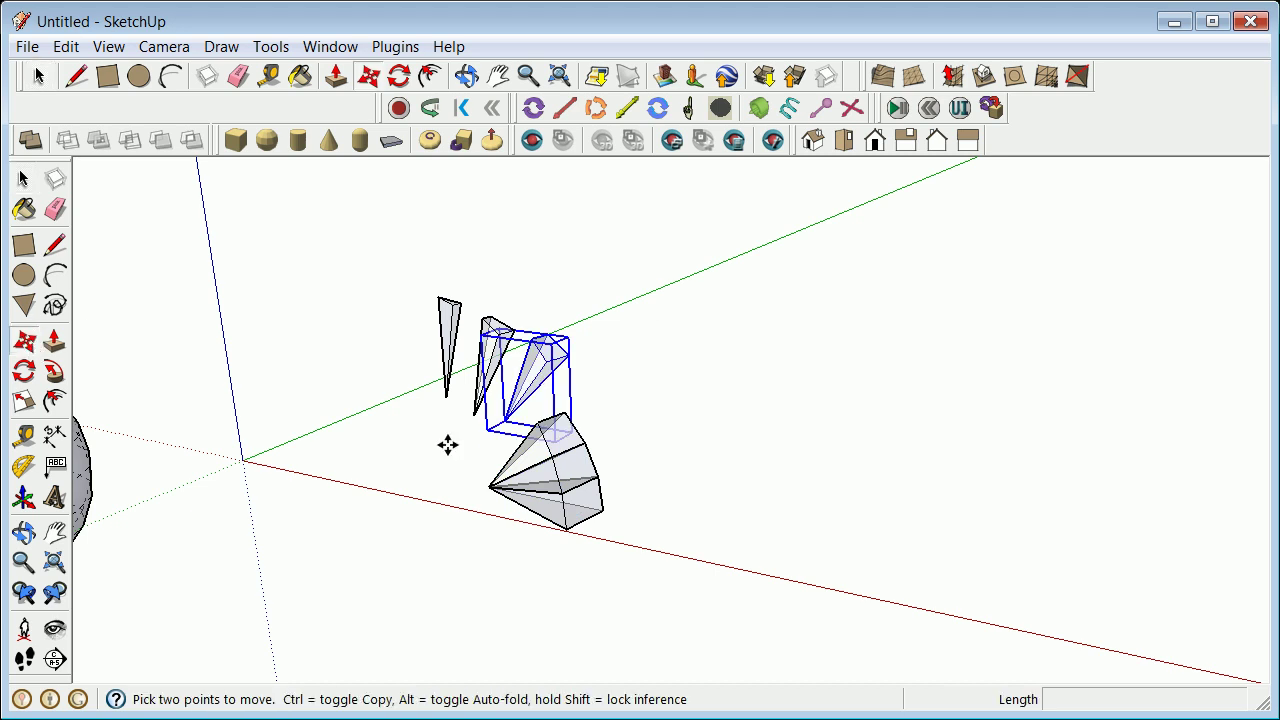
left_click(508, 416)
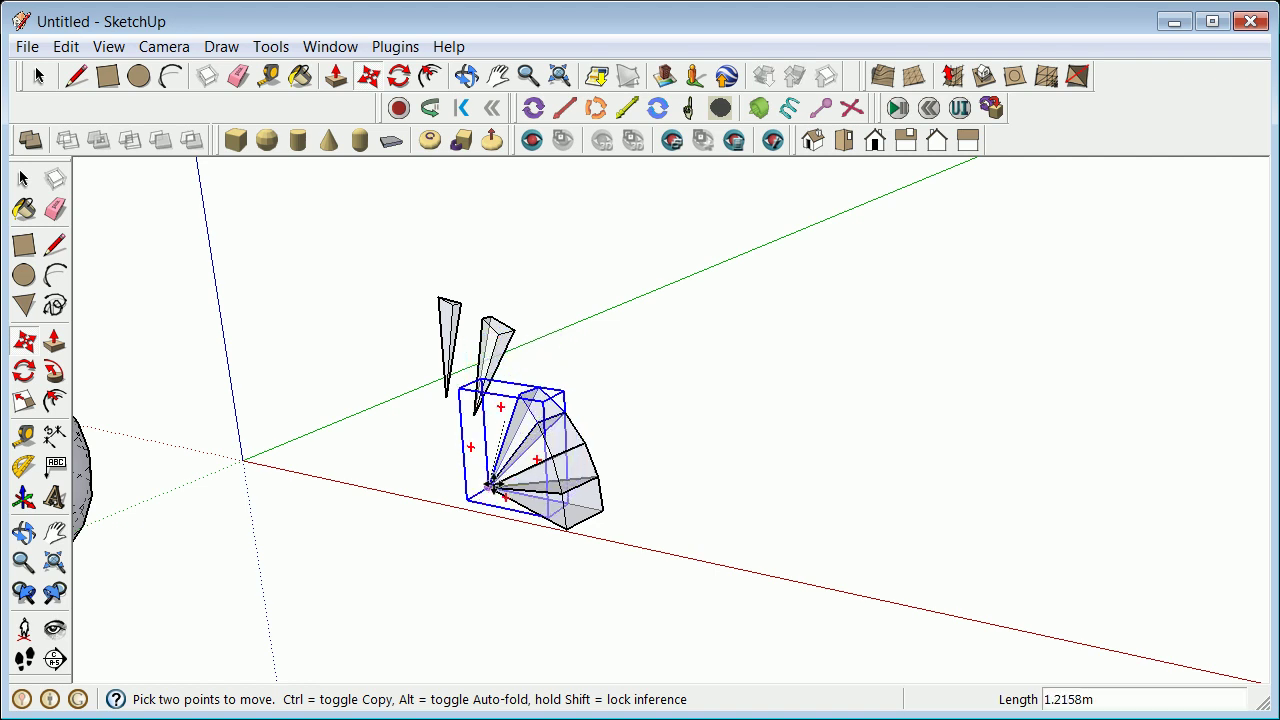
left_click(490, 486)
Move the fifth pyramid from the bottom by its tip onto the shared tip of the joined pyramids, and clear the selection.
left_click(23, 178)
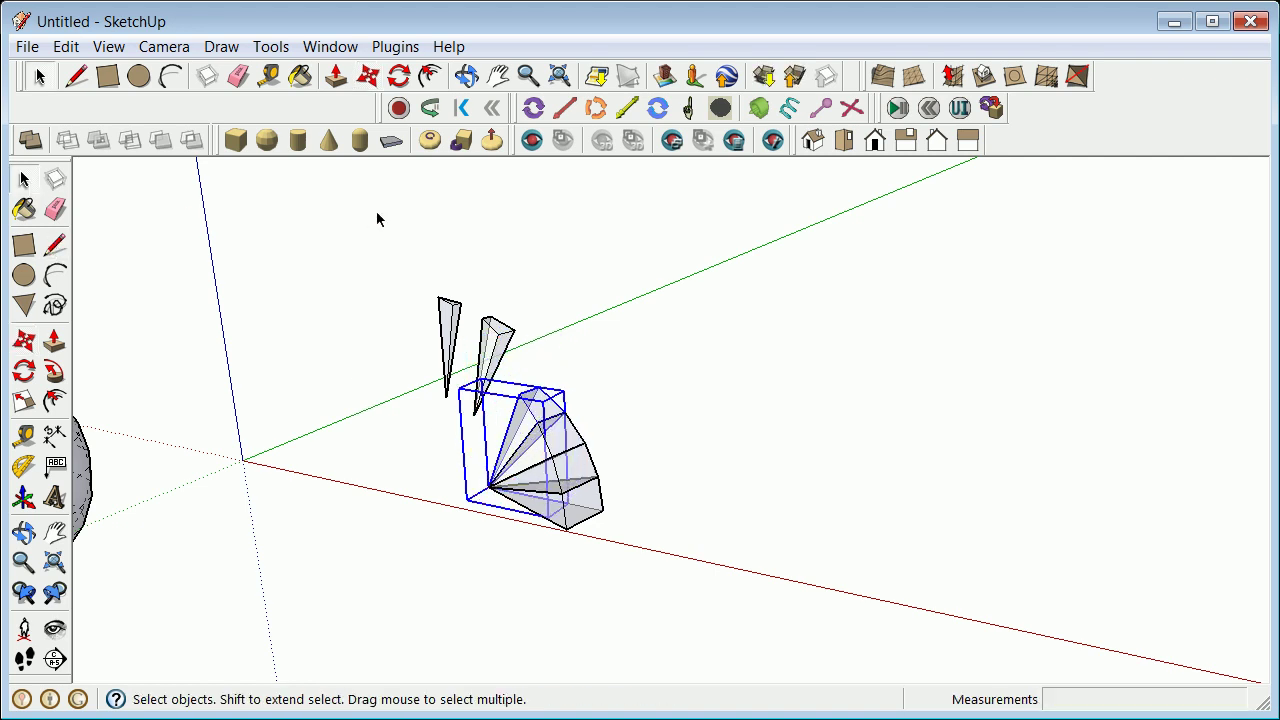
left_click(379, 216)
left_click(492, 346)
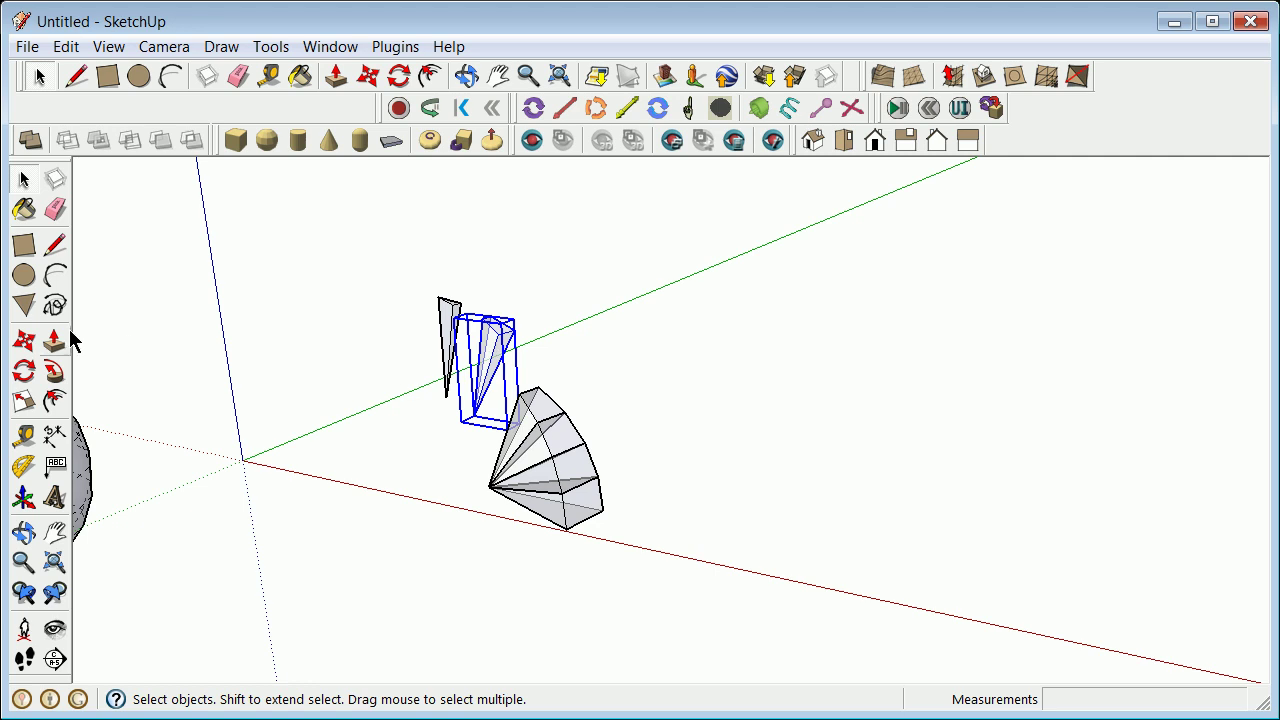
left_click(24, 341)
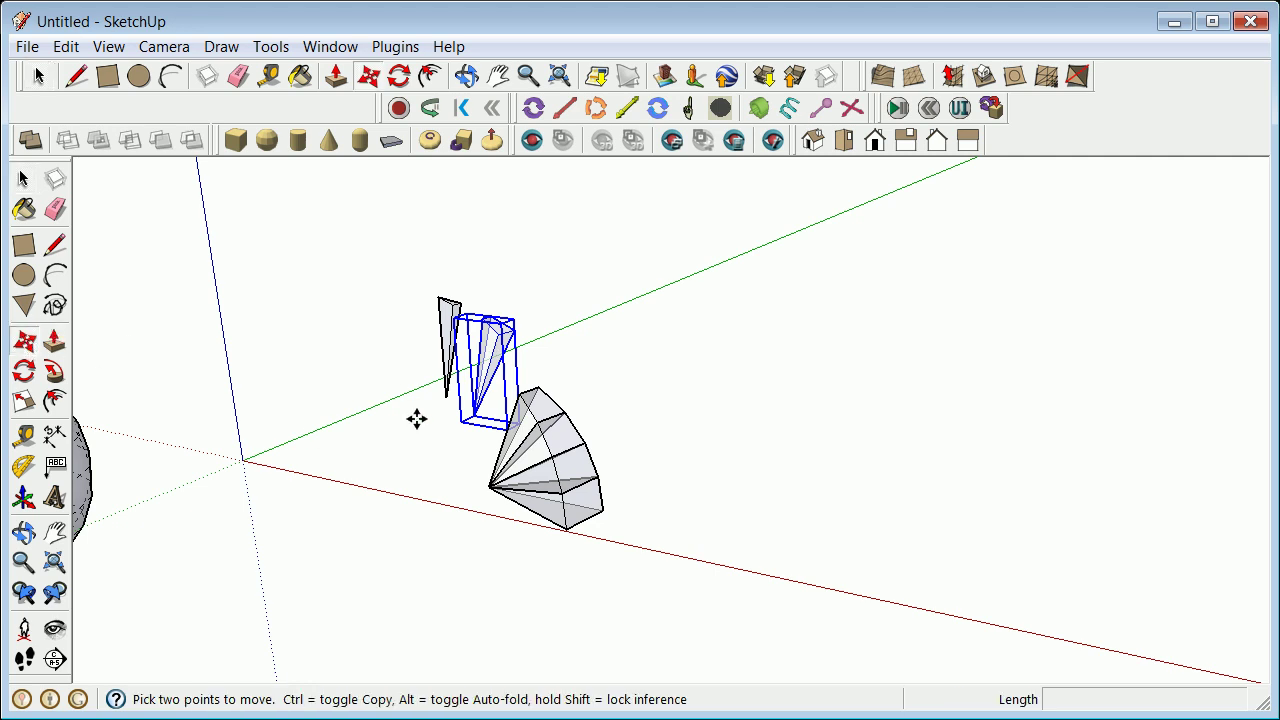
left_click(478, 414)
left_click(496, 487)
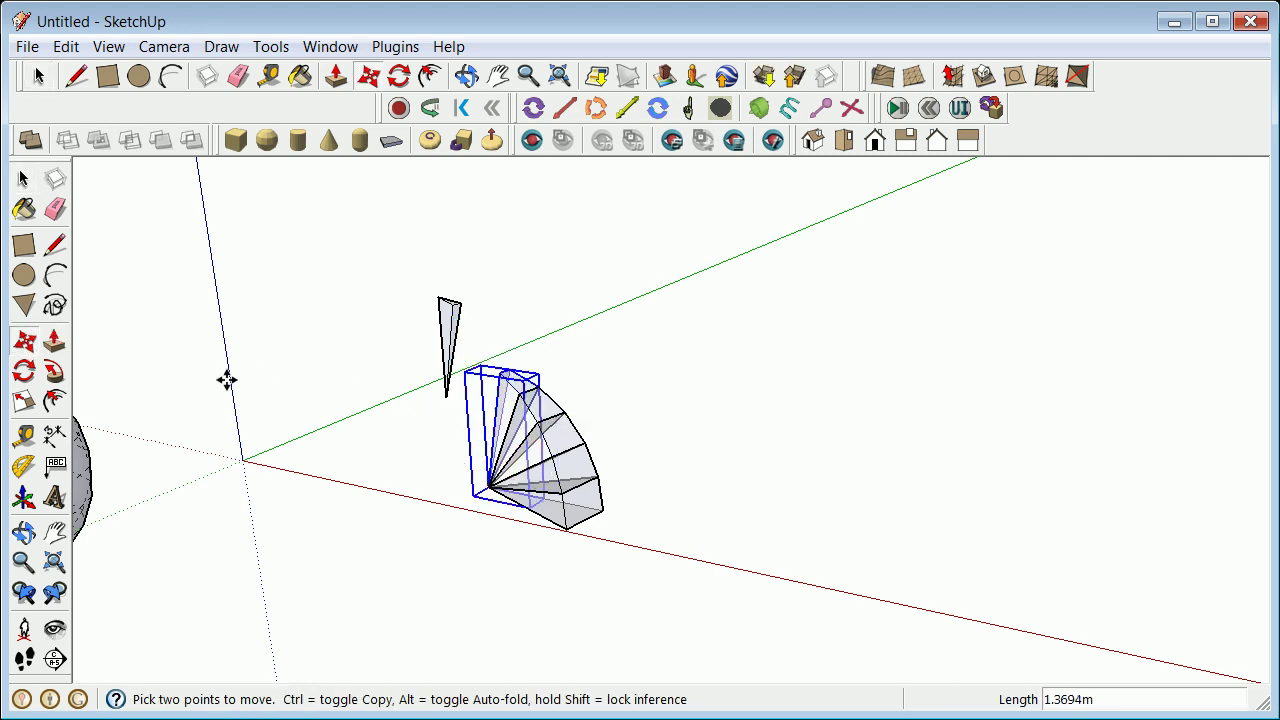
left_click(24, 178)
left_click(333, 465)
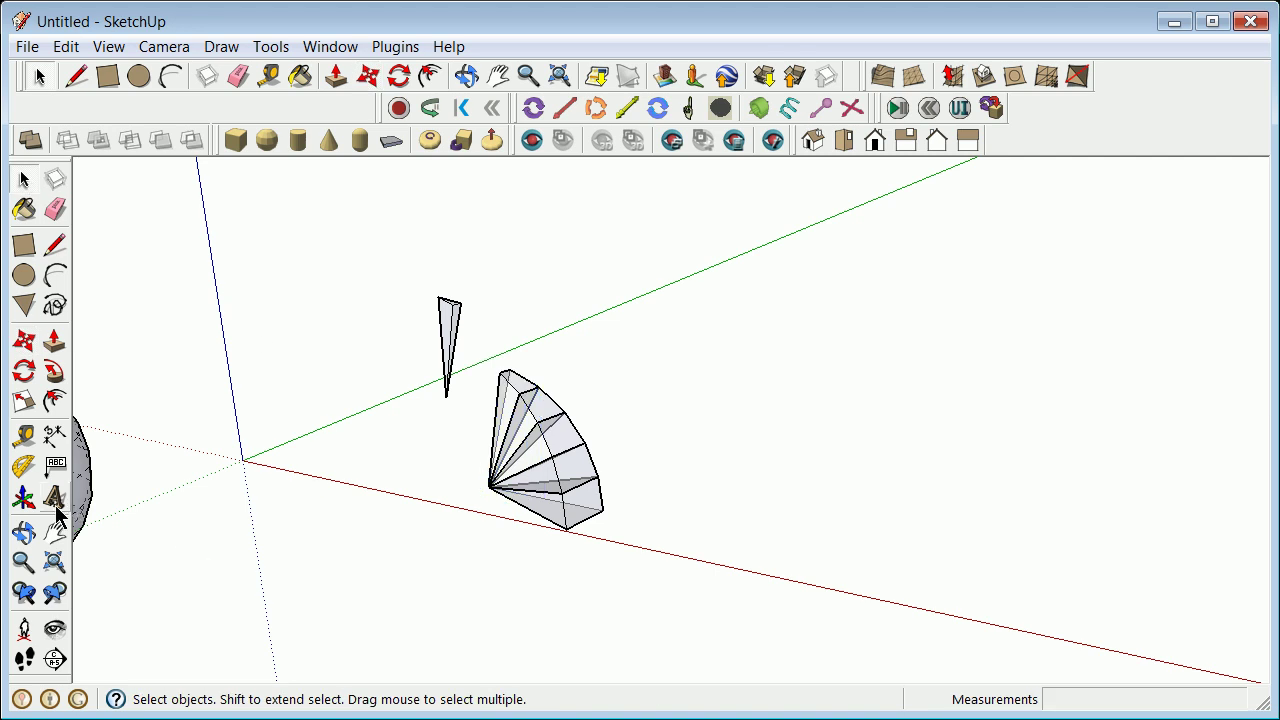
Move the last, pole-side pyramid by its tip onto the shared tip to complete the fan, and clear the selection.
left_click(24, 532)
left_click_drag(560, 560, 320, 517)
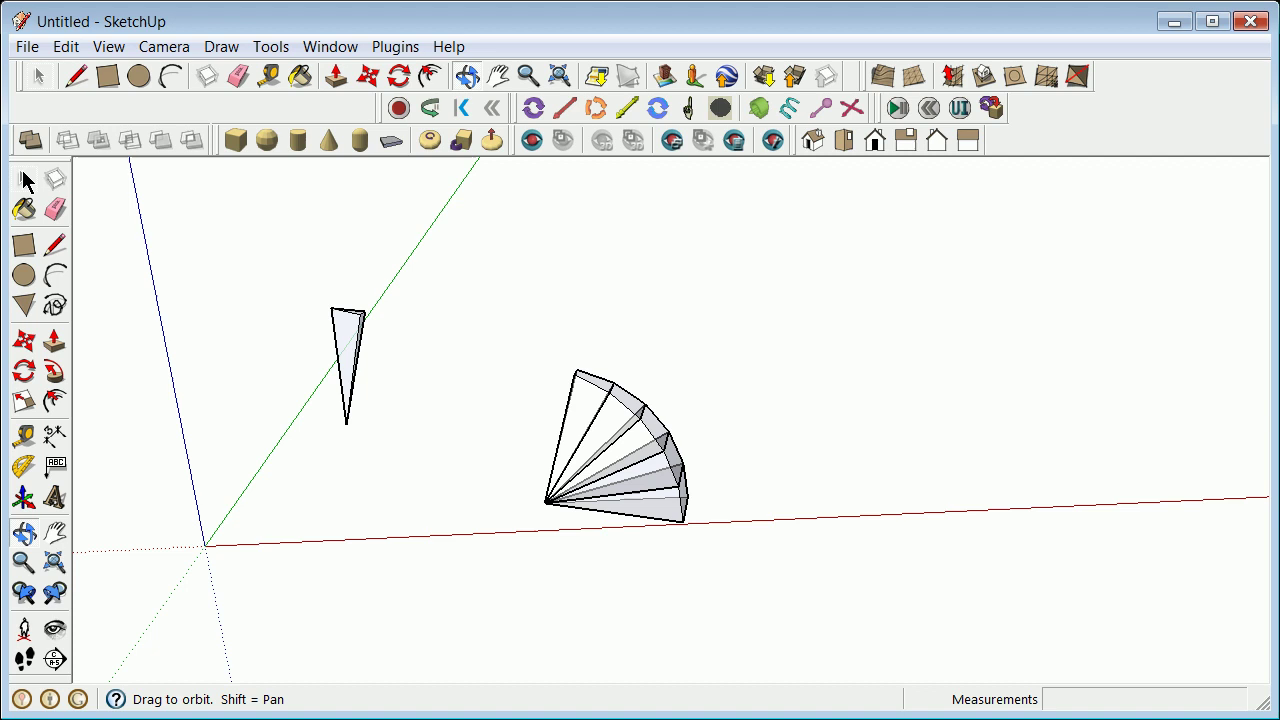
left_click(25, 180)
left_click(352, 360)
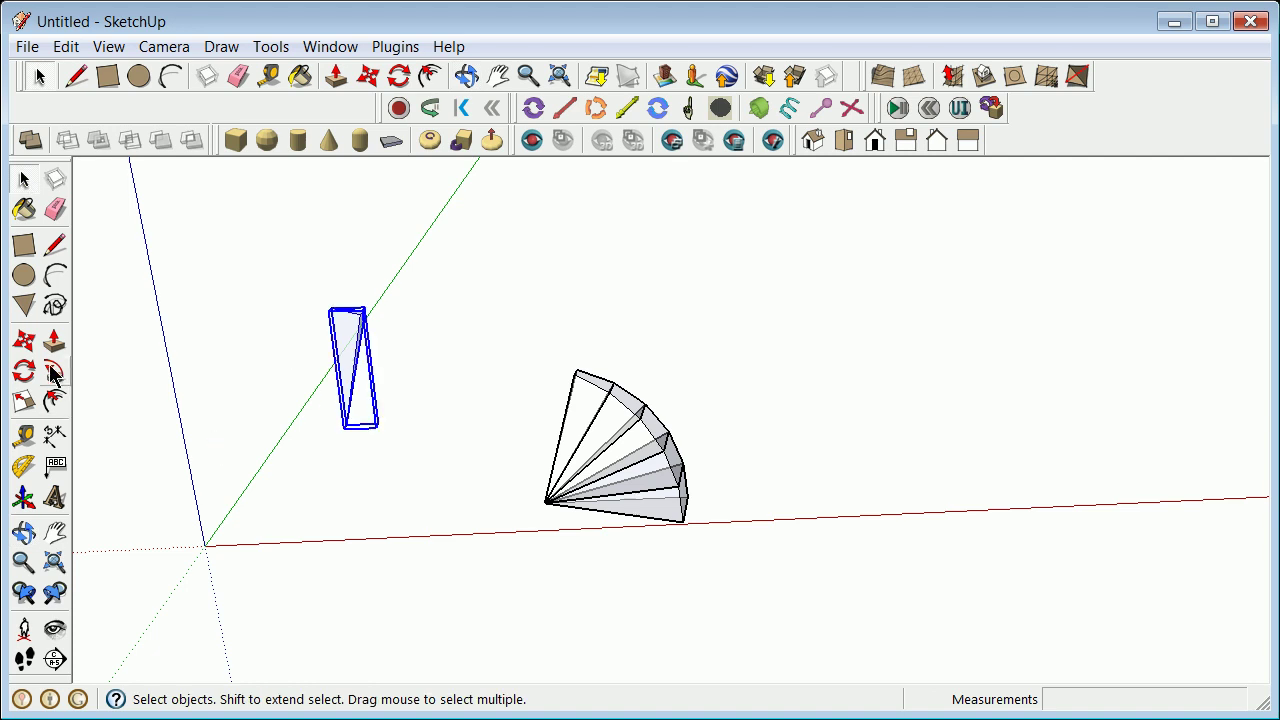
left_click(24, 341)
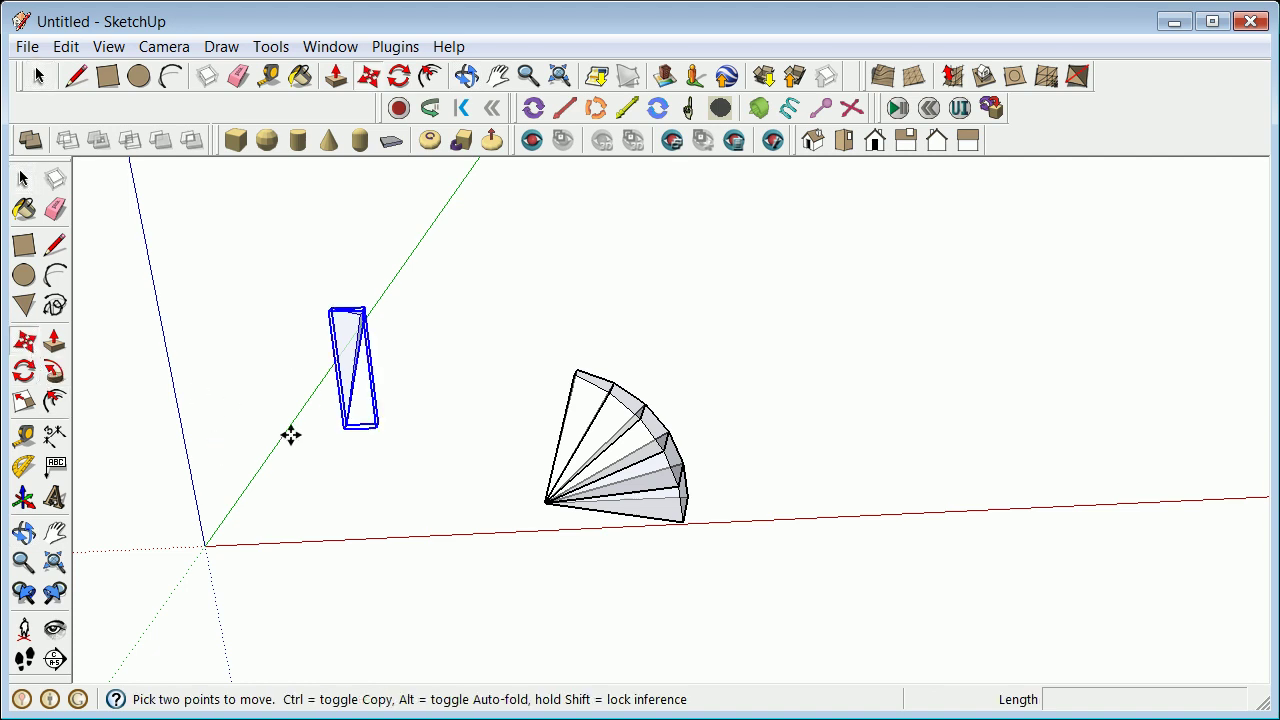
left_click(346, 426)
left_click(538, 502)
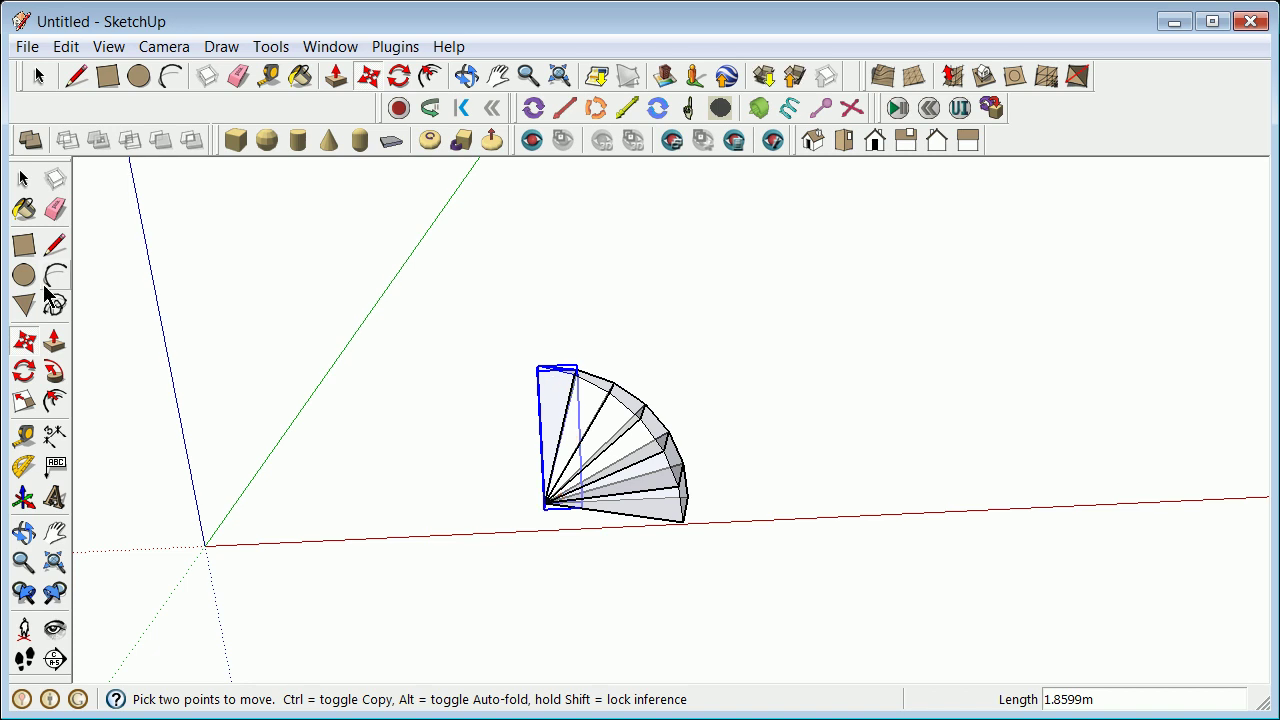
left_click(24, 178)
left_click(410, 313)
scroll(520, 370, "down", 3)
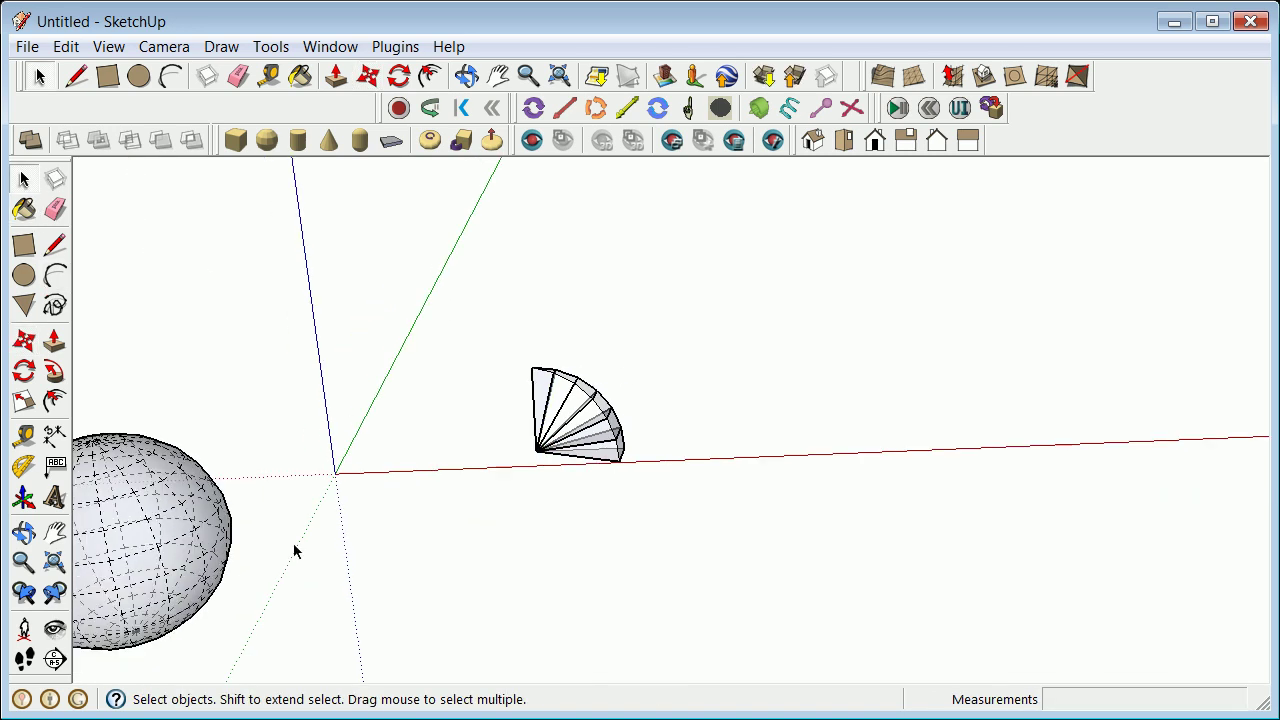
left_click(24, 533)
left_click_drag(587, 413, 851, 422)
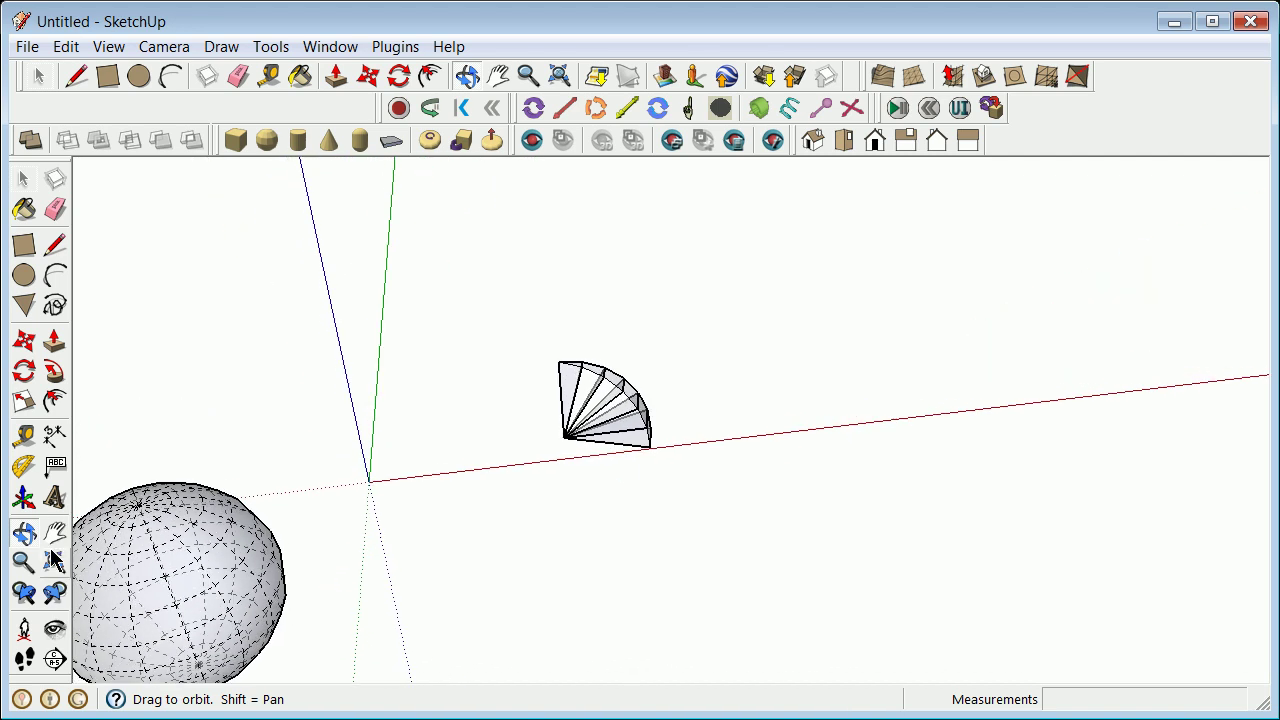
left_click_drag(260, 561, 303, 586)
mouse_move(620, 408)
left_mouse_down()
mouse_move(626, 440)
mouse_move(657, 377)
mouse_move(637, 391)
left_mouse_up()
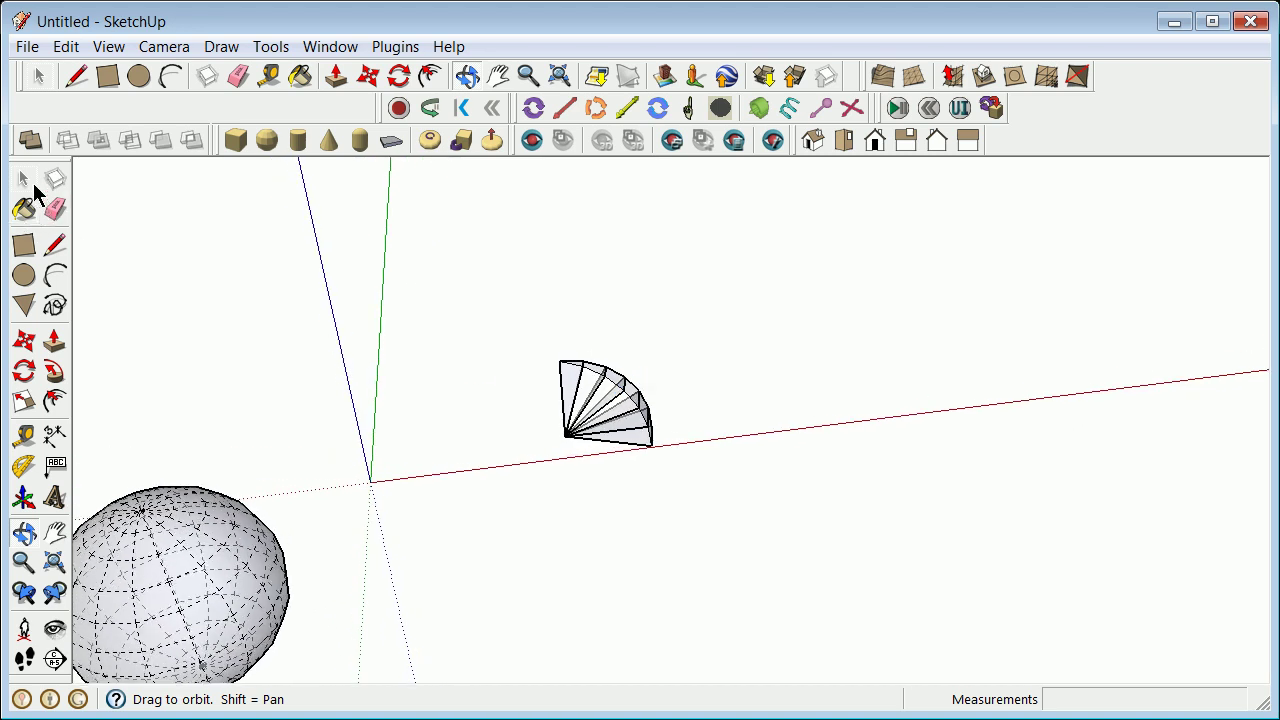
left_click(24, 179)
left_click_drag(397, 342, 769, 540)
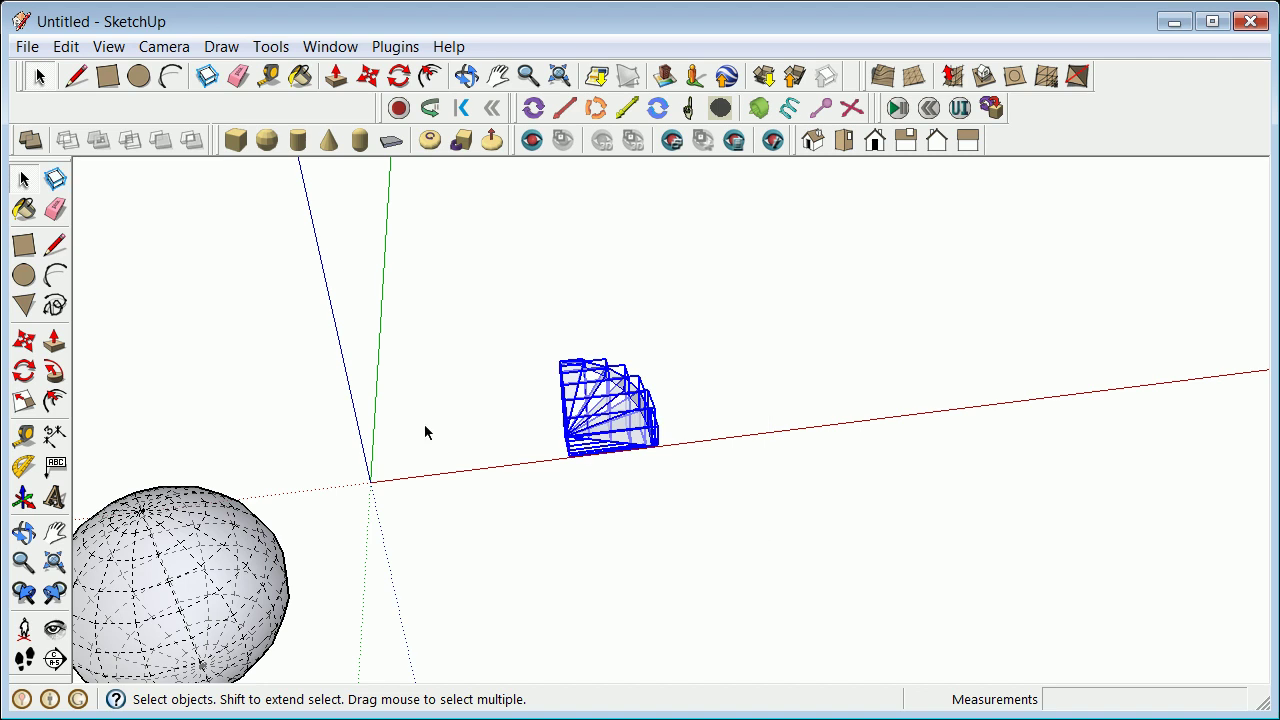
left_click(416, 313)
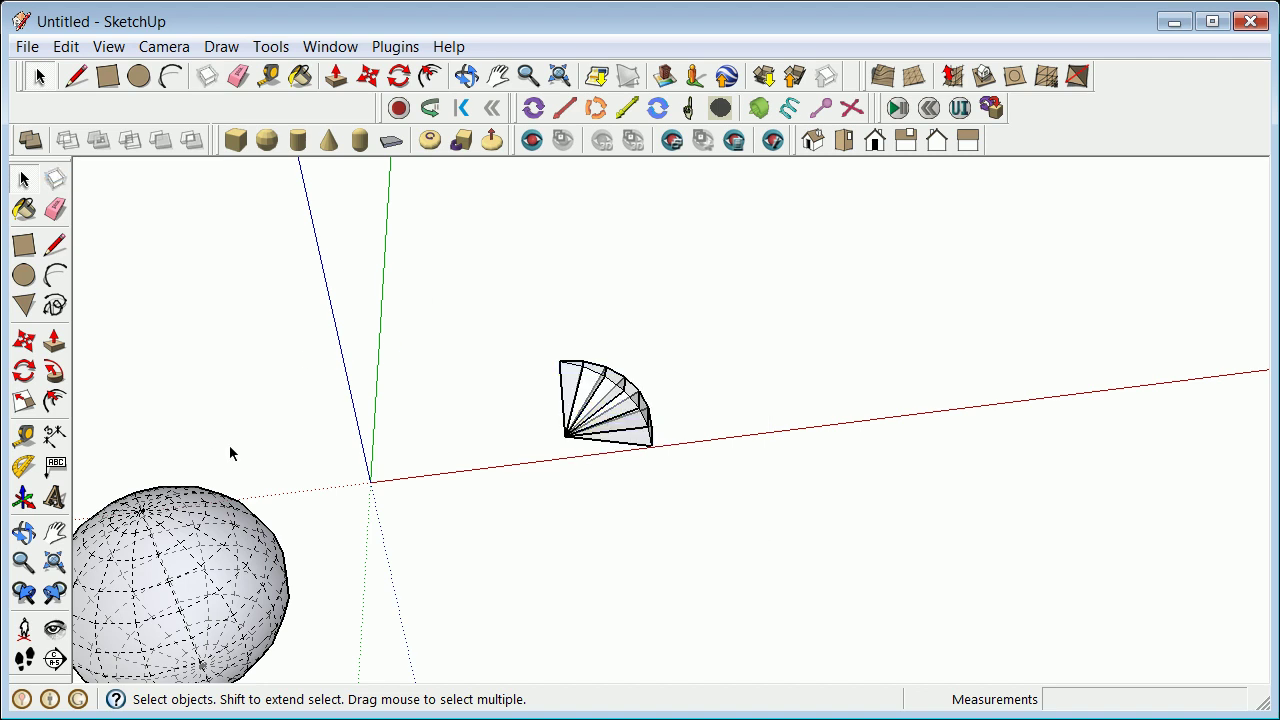
Draw a rectangle about 1.83 m by 1.92 m beside the pyramid fan and pull it up into a flat box.
left_click(25, 246)
left_click(788, 329)
left_click(1034, 404)
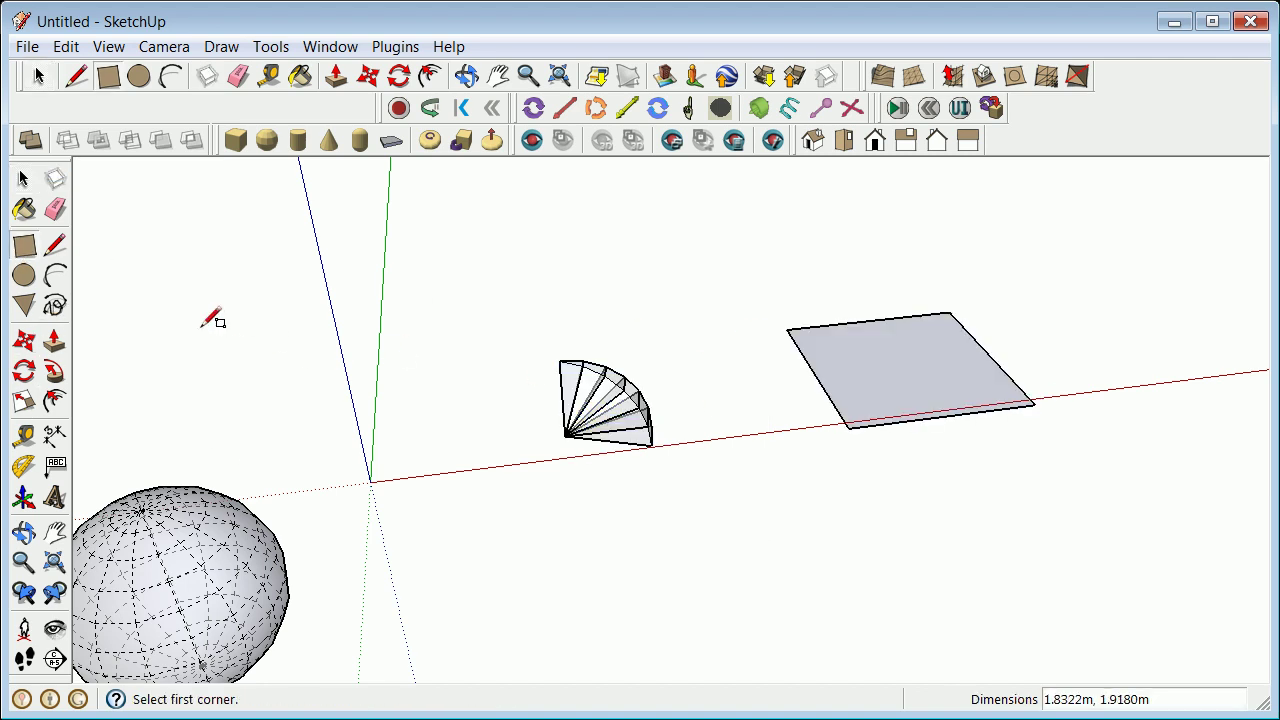
left_click(54, 341)
left_click(912, 362)
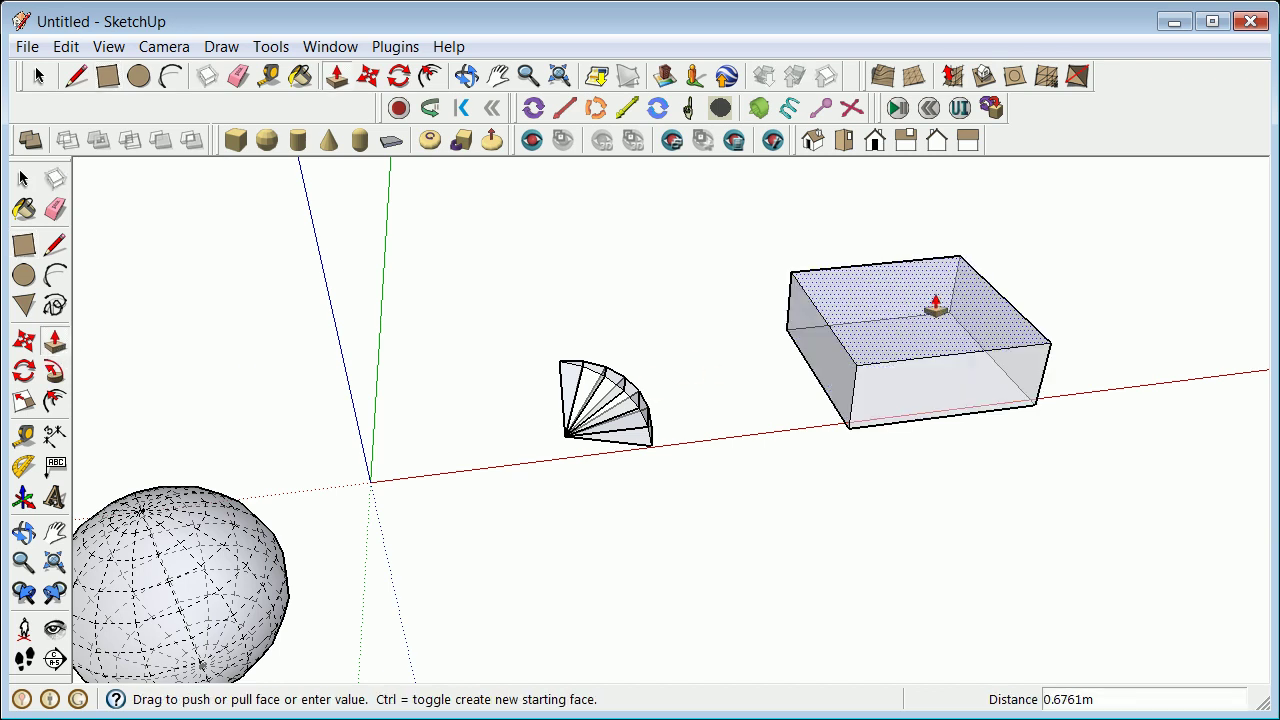
left_click(935, 270)
Rotate a copy of the whole pyramid fan 22.5° about the shared tip in the horizontal plane.
left_click(36, 179)
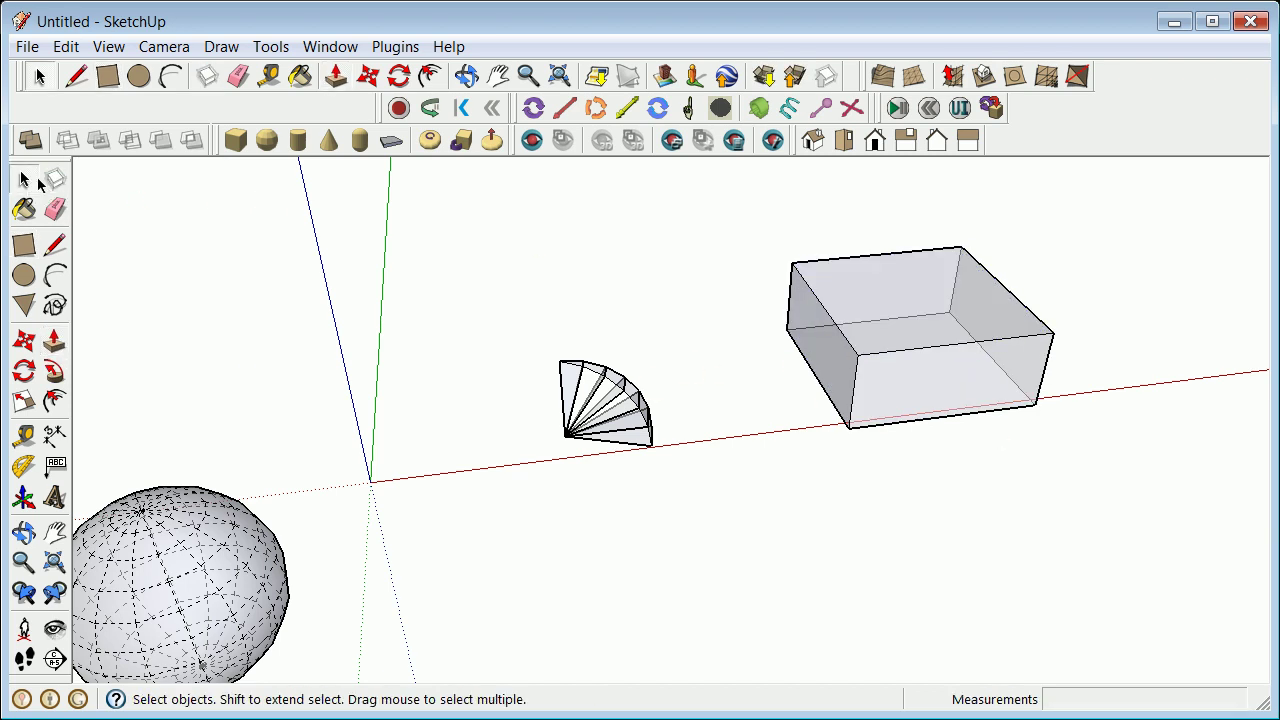
left_click_drag(472, 298, 712, 508)
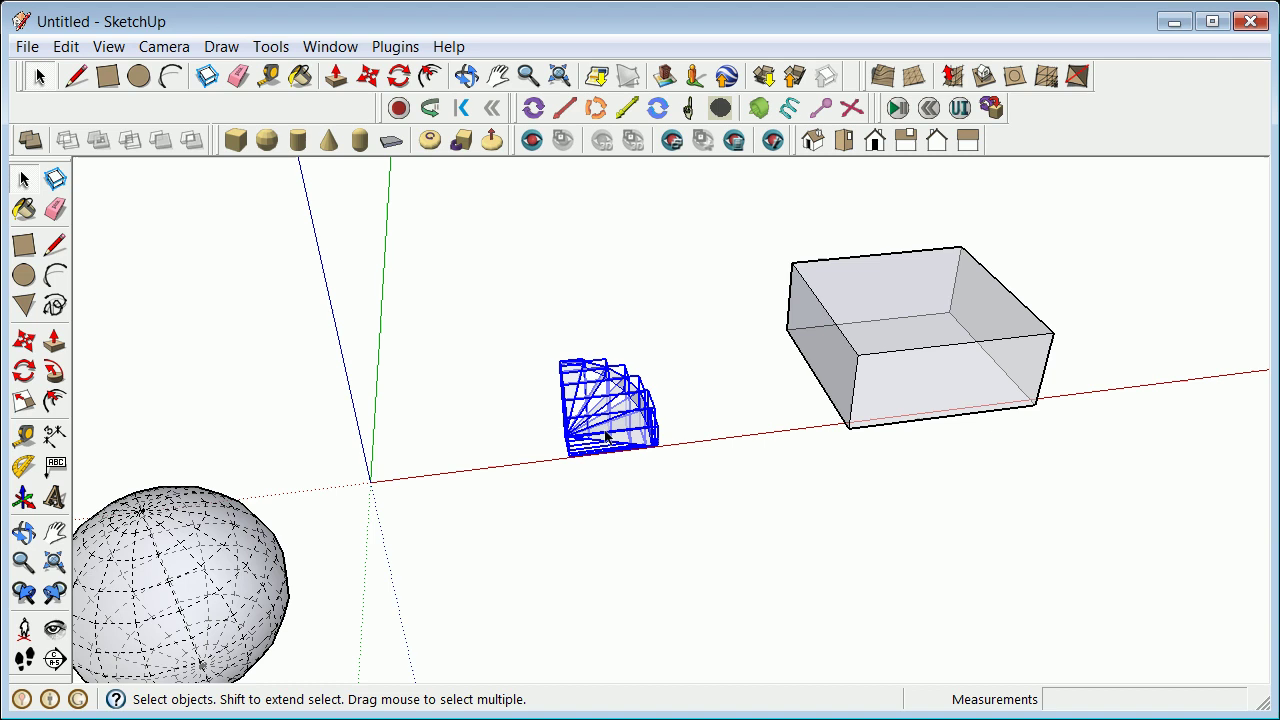
left_click(24, 371)
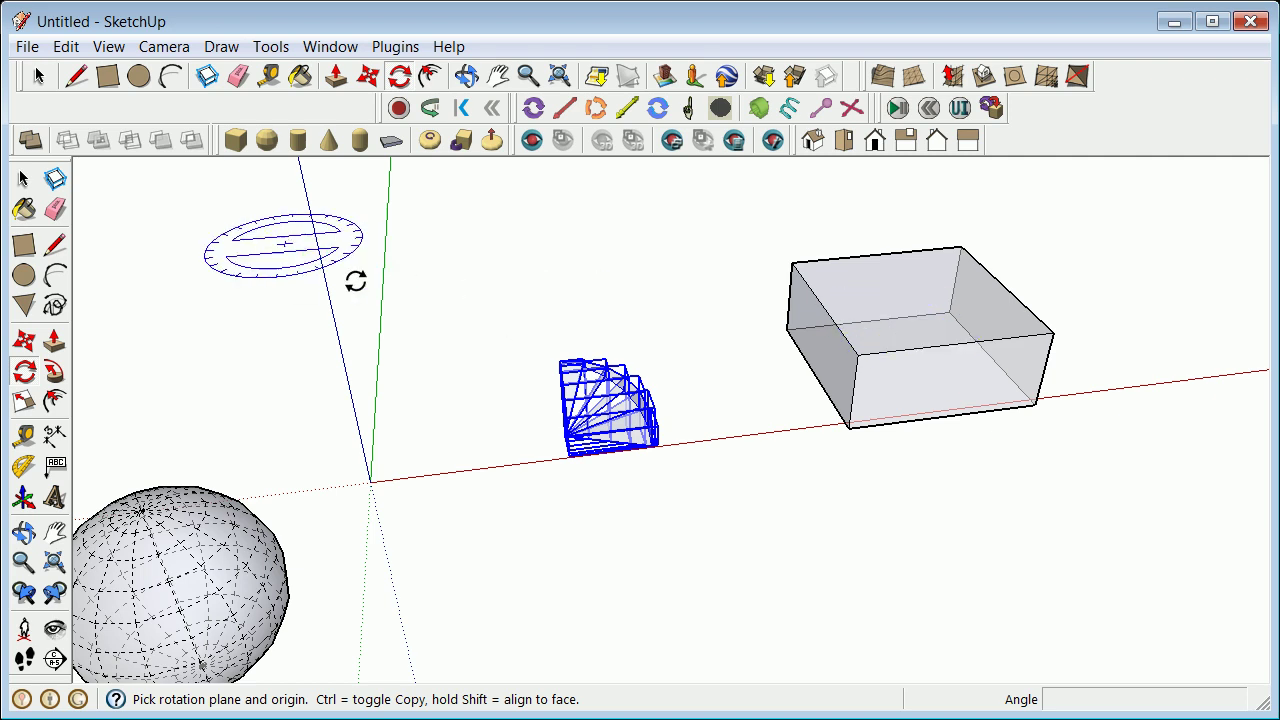
left_click(570, 436)
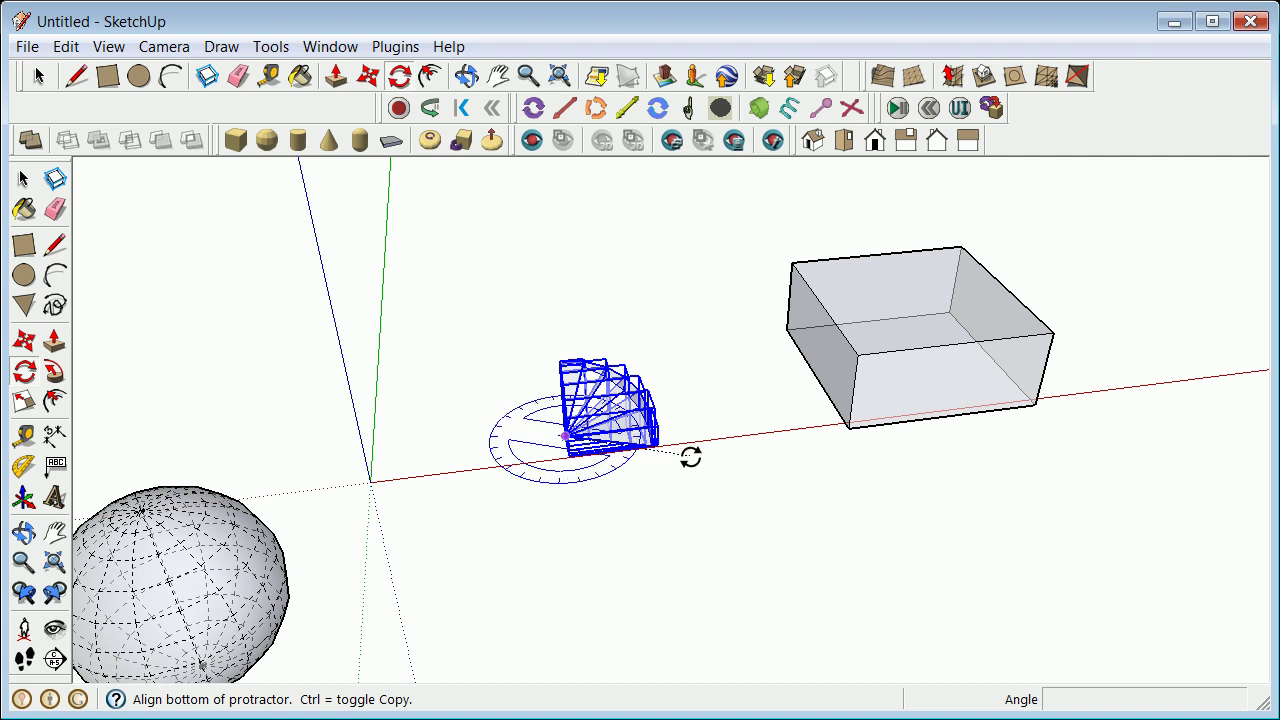
scroll(690, 456, "up", 5)
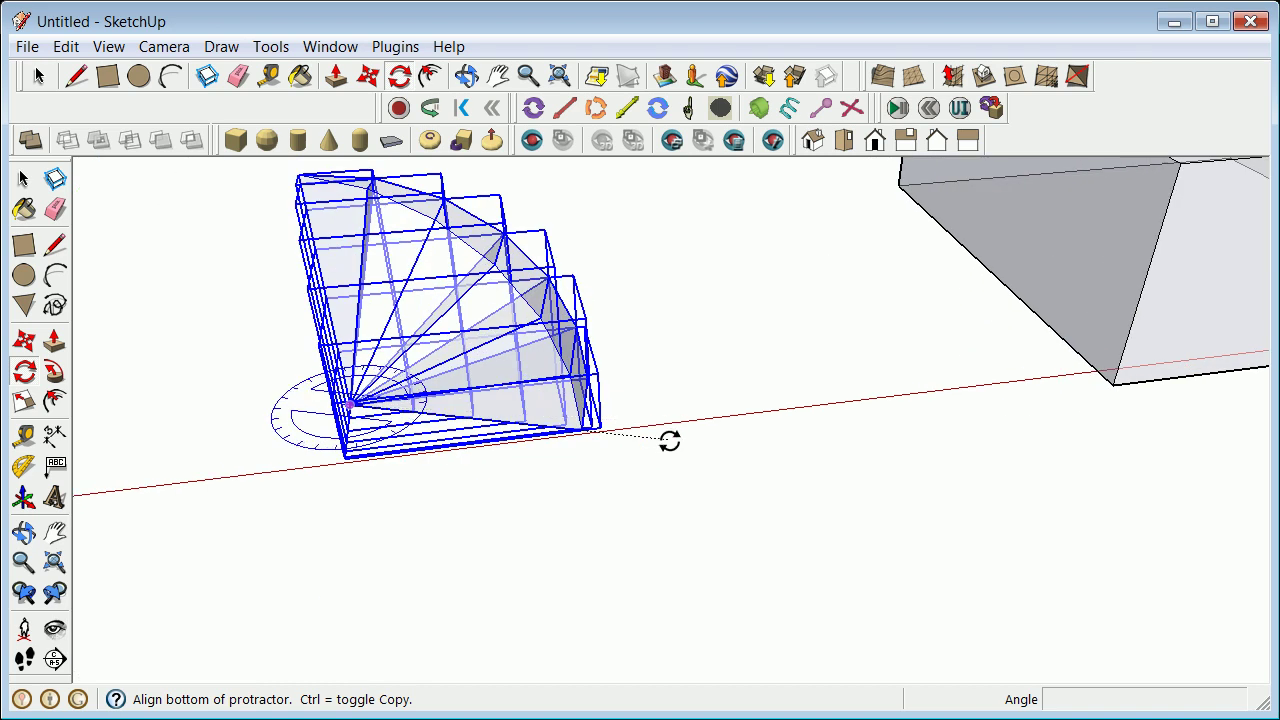
left_click(669, 440)
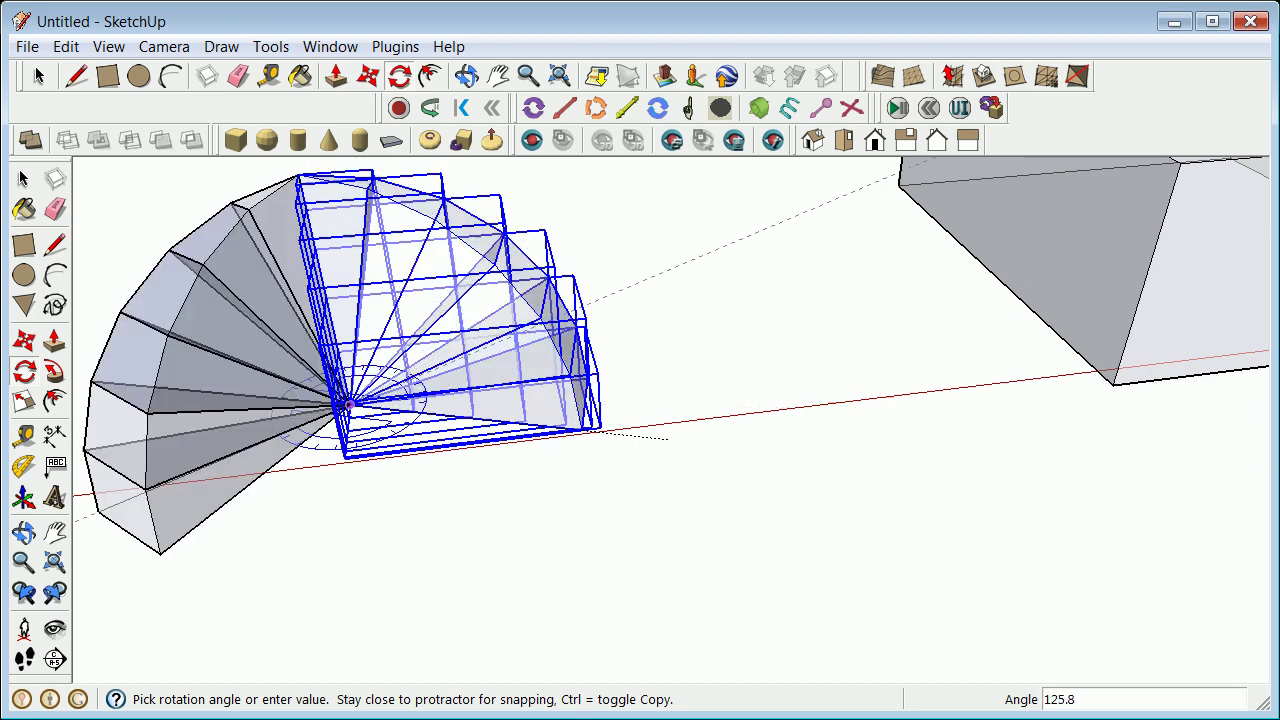
left_click(24, 534)
left_click_drag(450, 440, 560, 448)
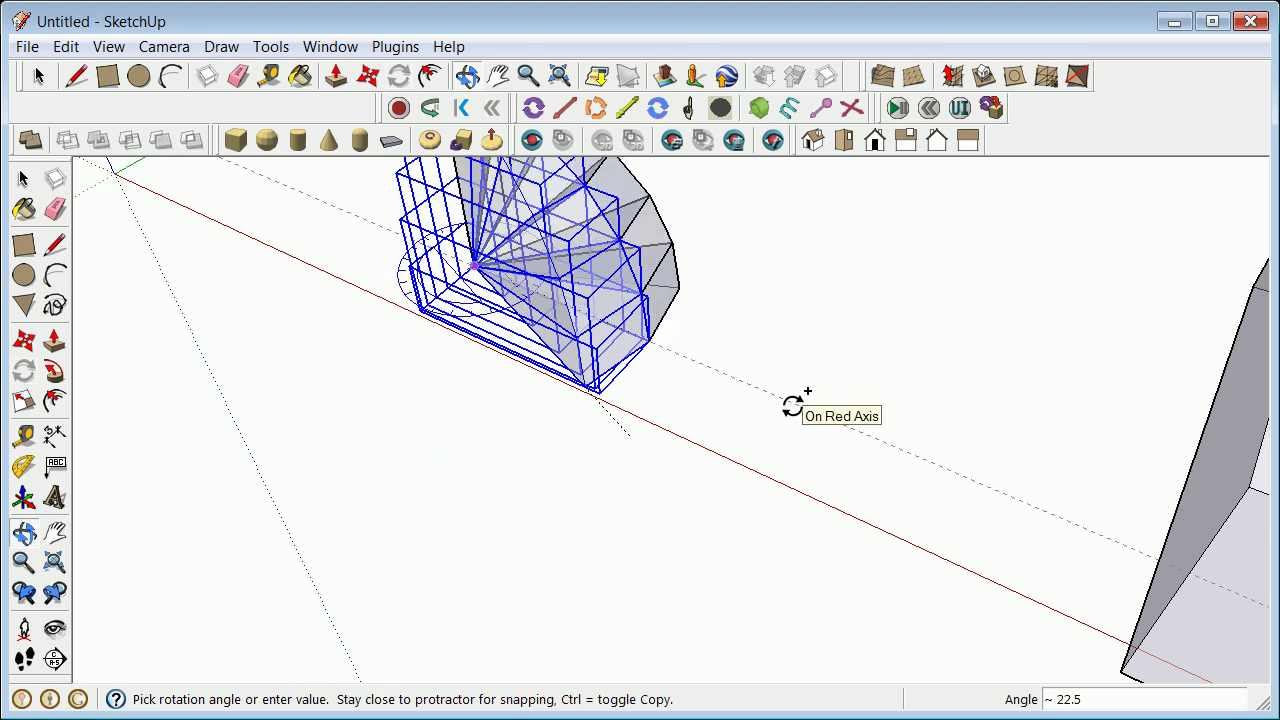
left_click(677, 352)
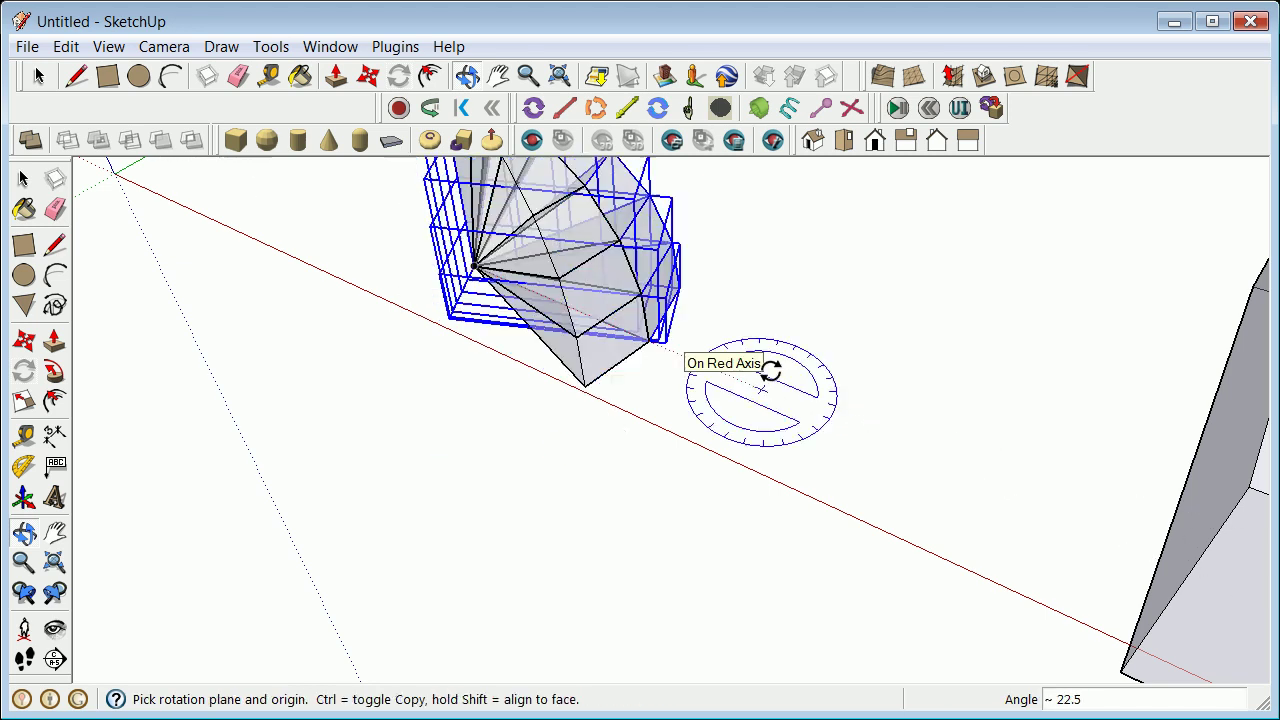
Repeat the rotated fan copy 15 times around the tip to form a dome, and clear the selection.
middle_click(756, 256)
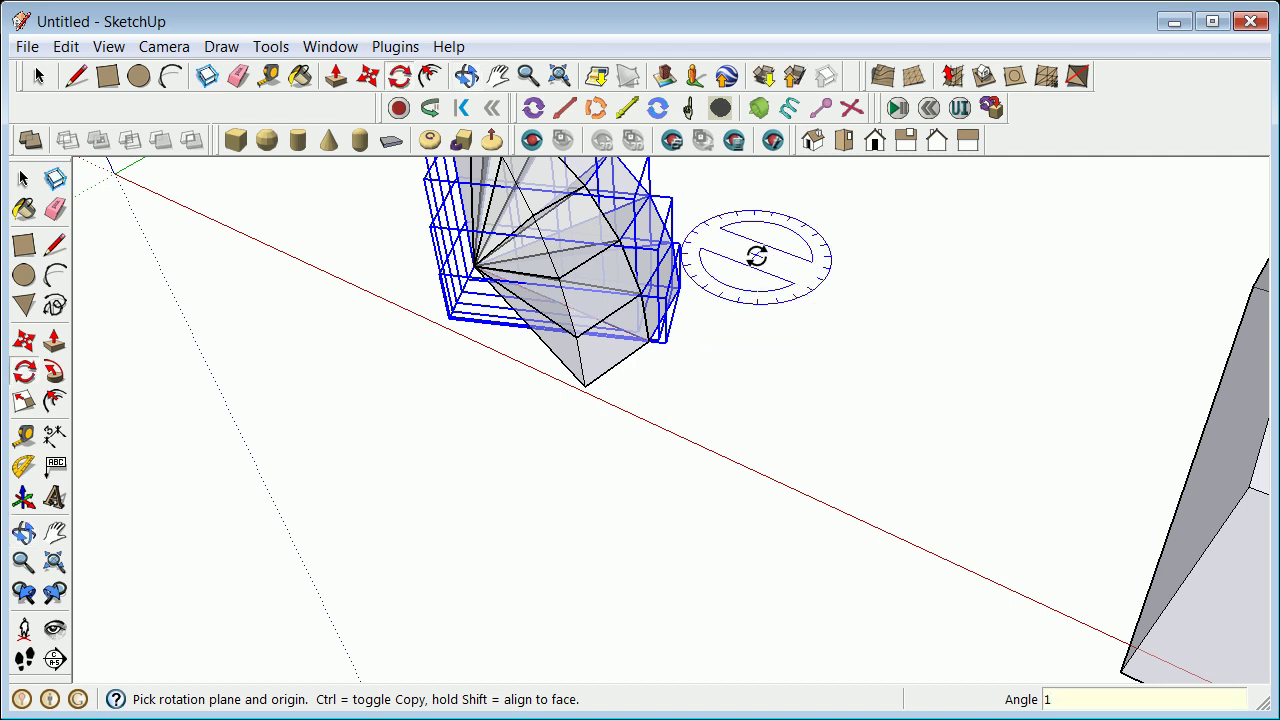
key("Return")
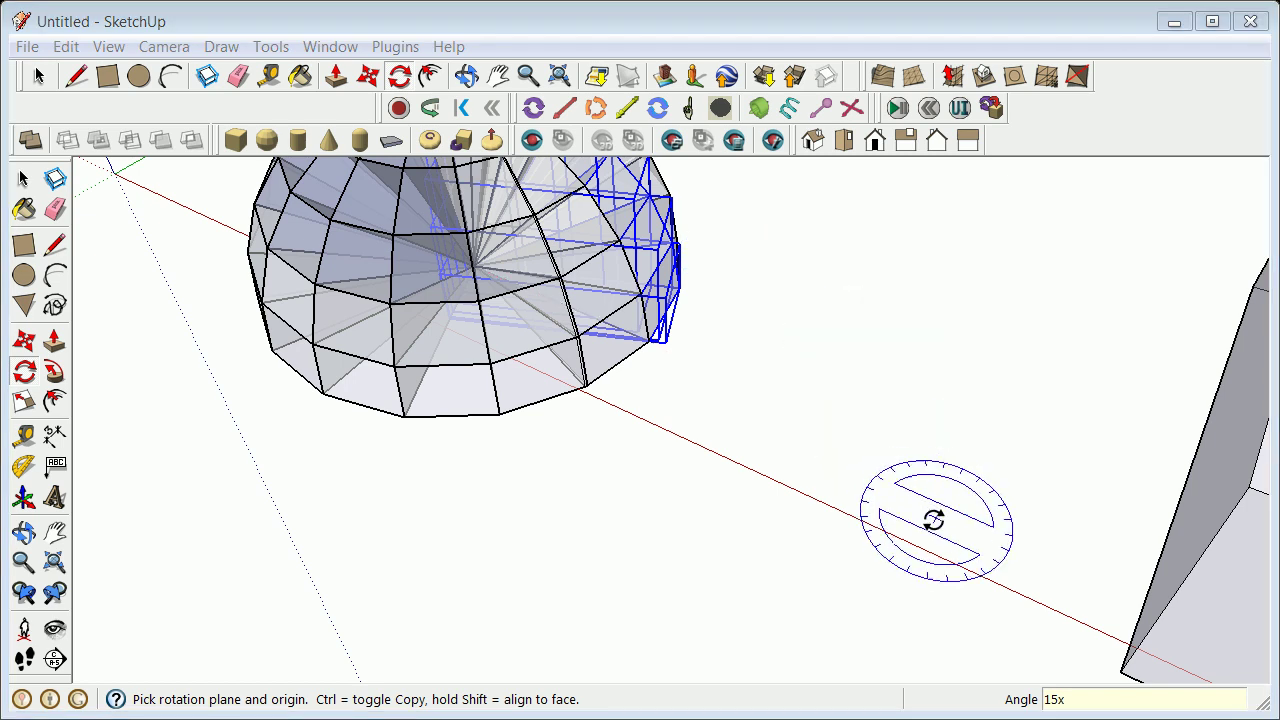
left_click(24, 180)
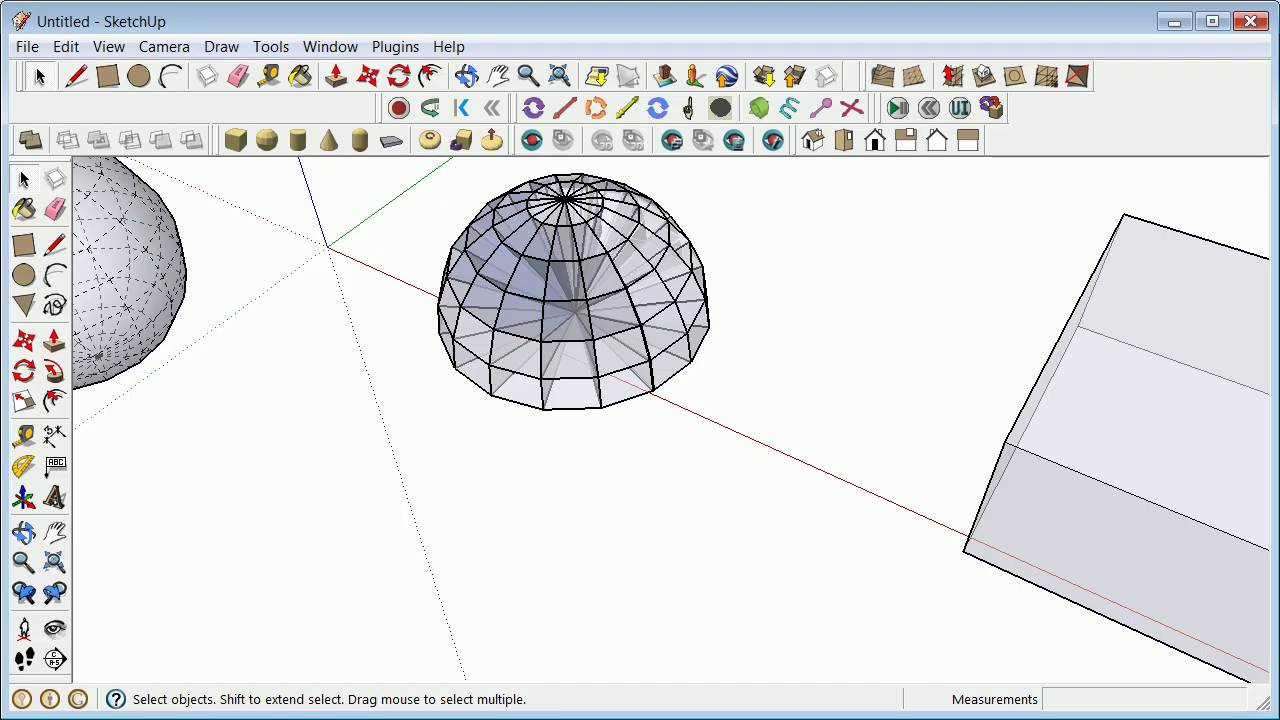
Copy the entire dome about 2.6 m straight up along the blue axis, and clear the selection.
scroll(717, 265, "down", 3)
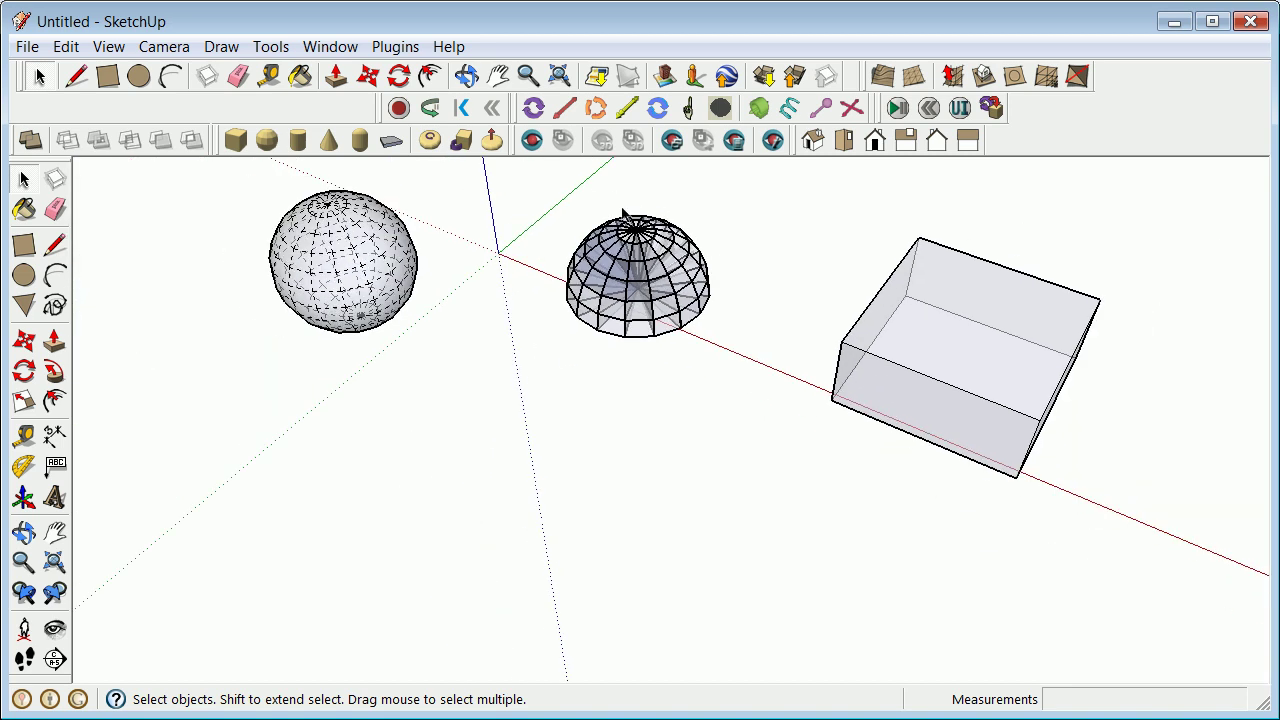
scroll(549, 208, "up", 1)
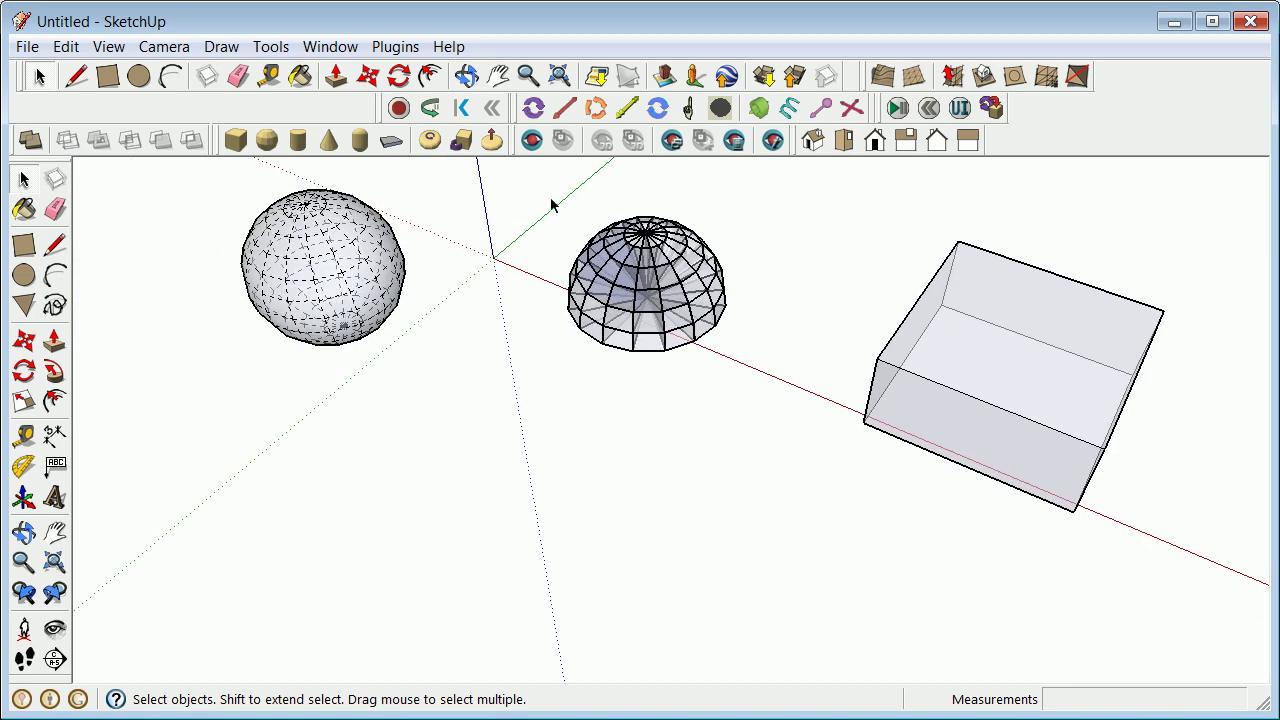
left_click_drag(551, 199, 760, 386)
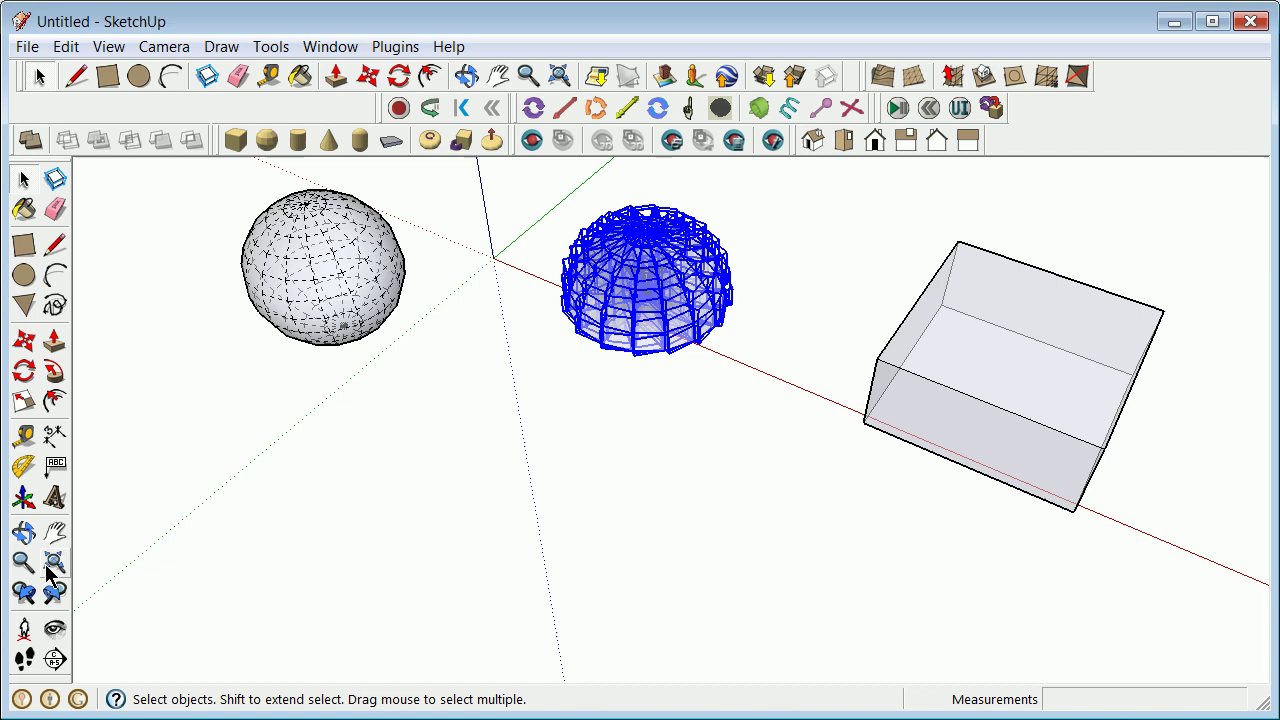
left_click(24, 533)
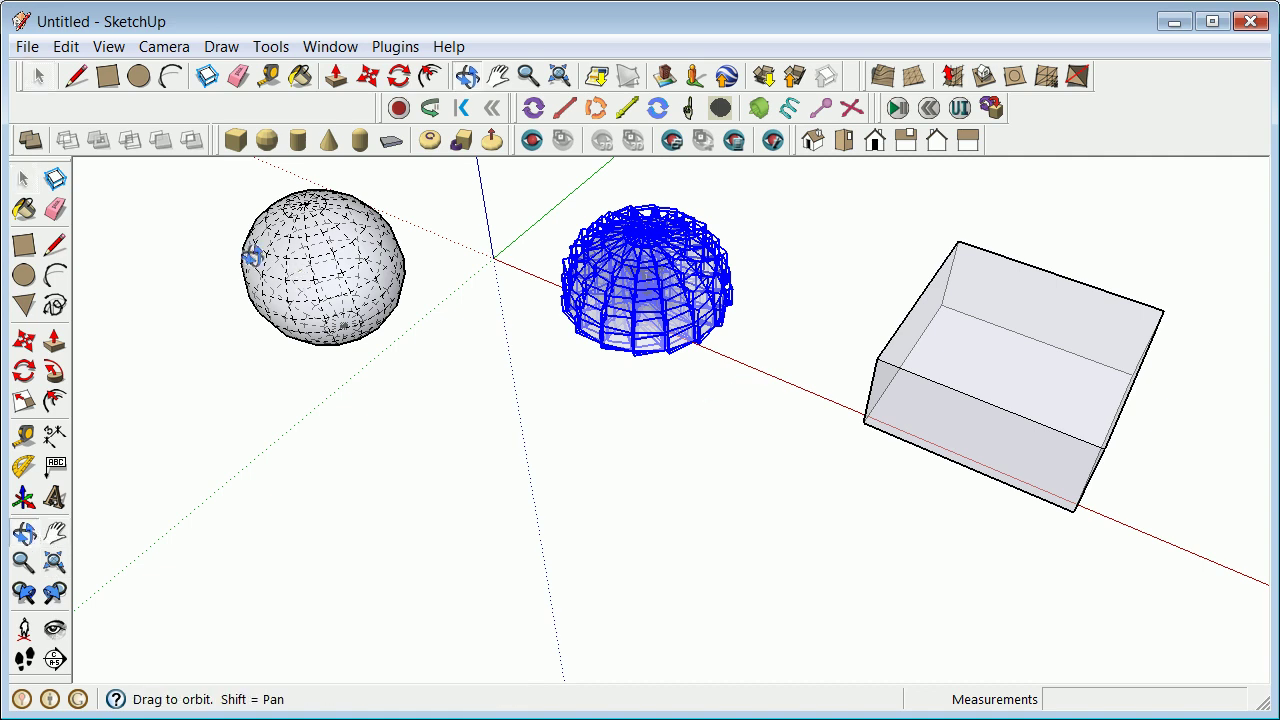
left_click(25, 343)
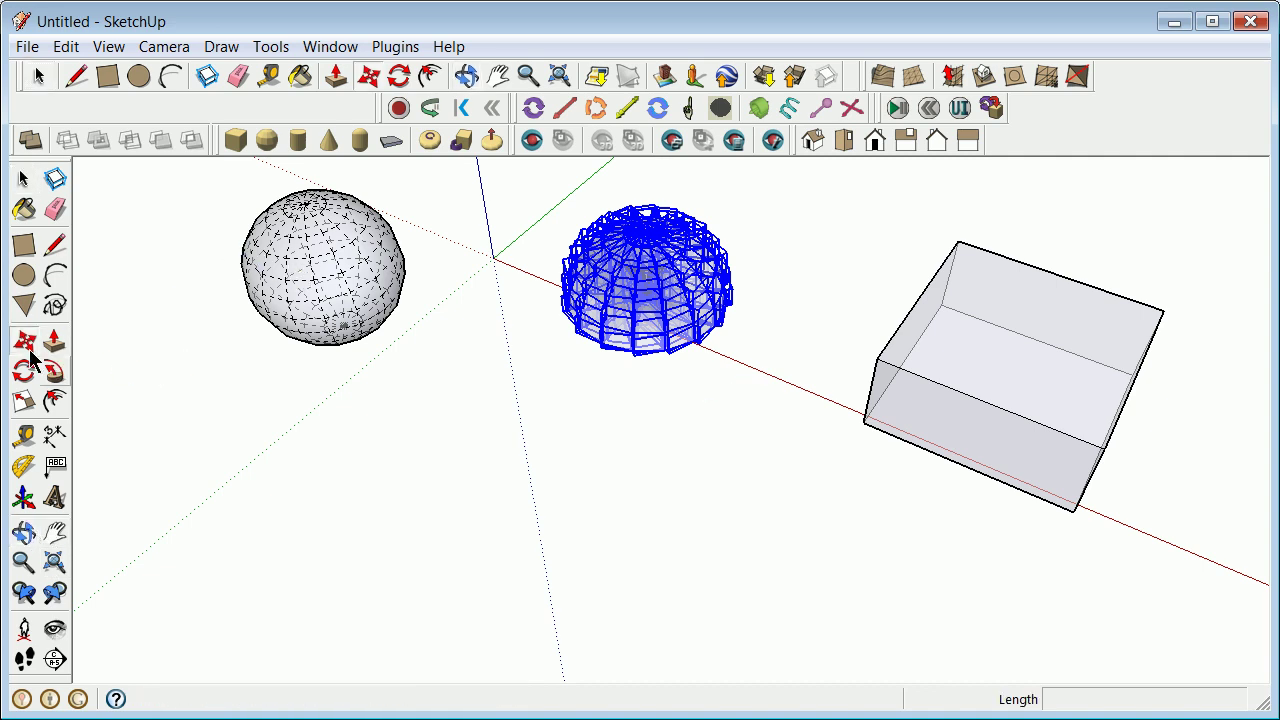
left_click(737, 474)
key("ctrl")
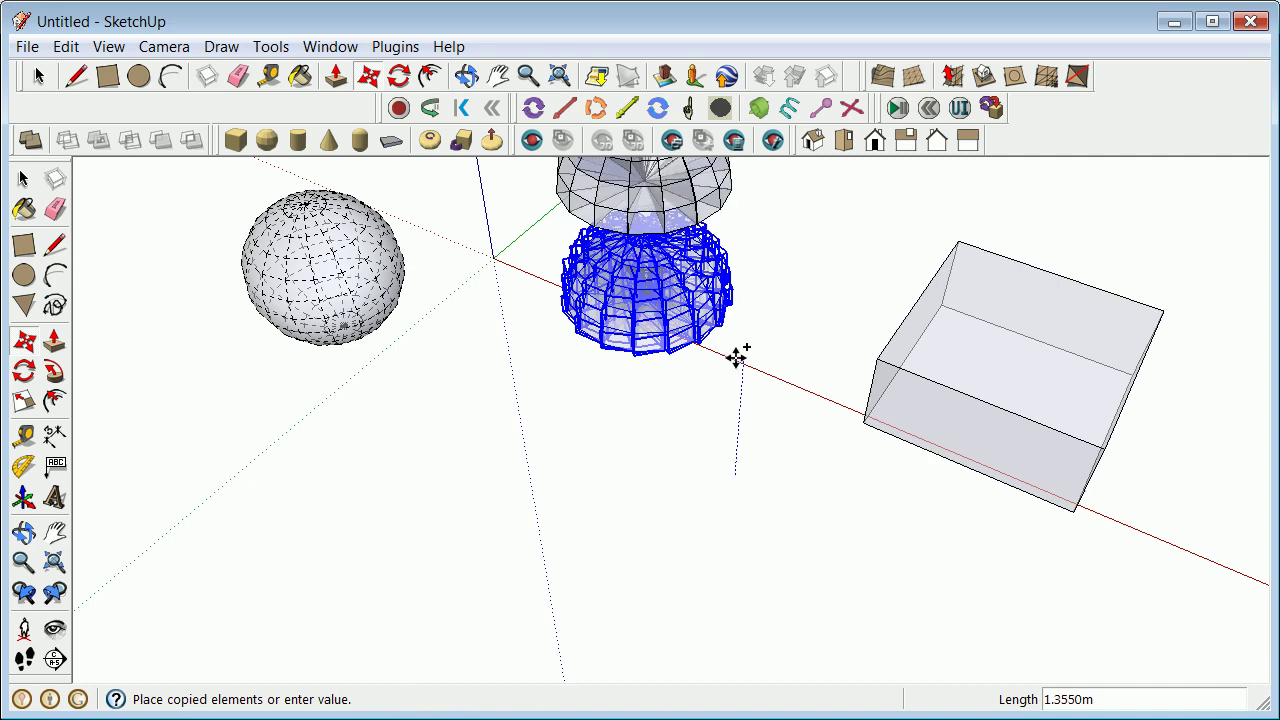
scroll(757, 351, "down", 3)
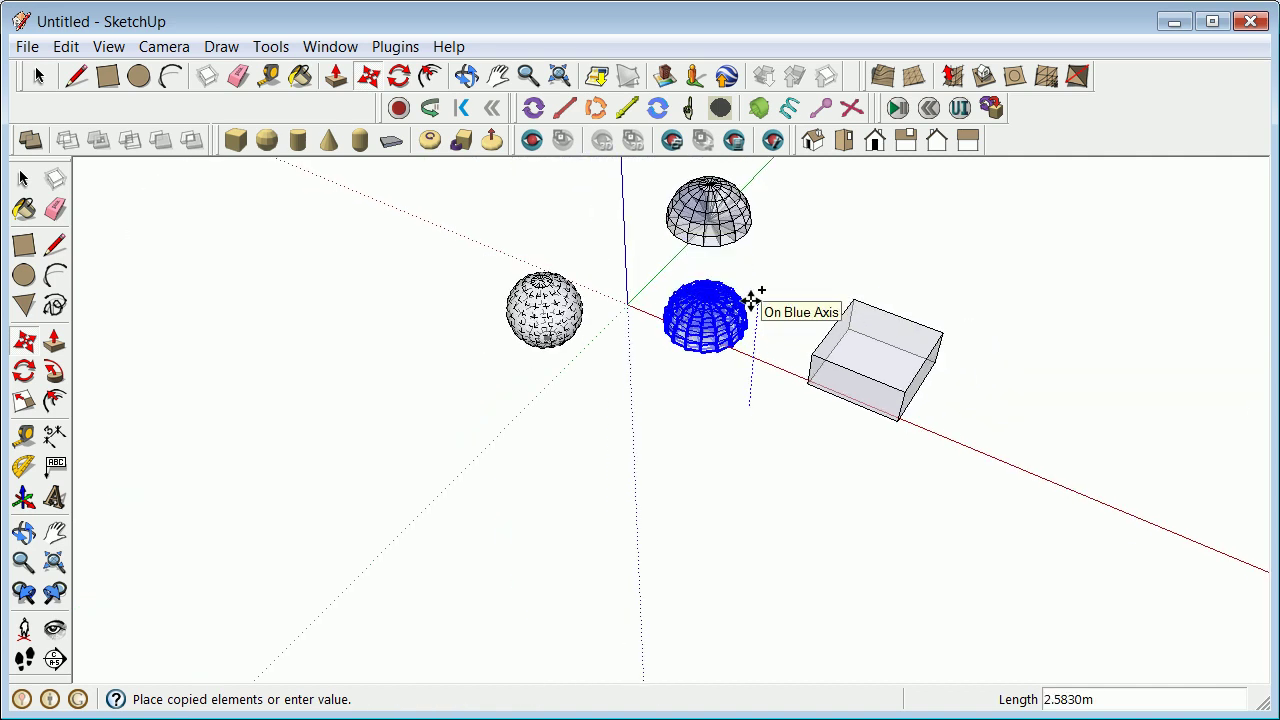
left_click(752, 296)
left_click(22, 182)
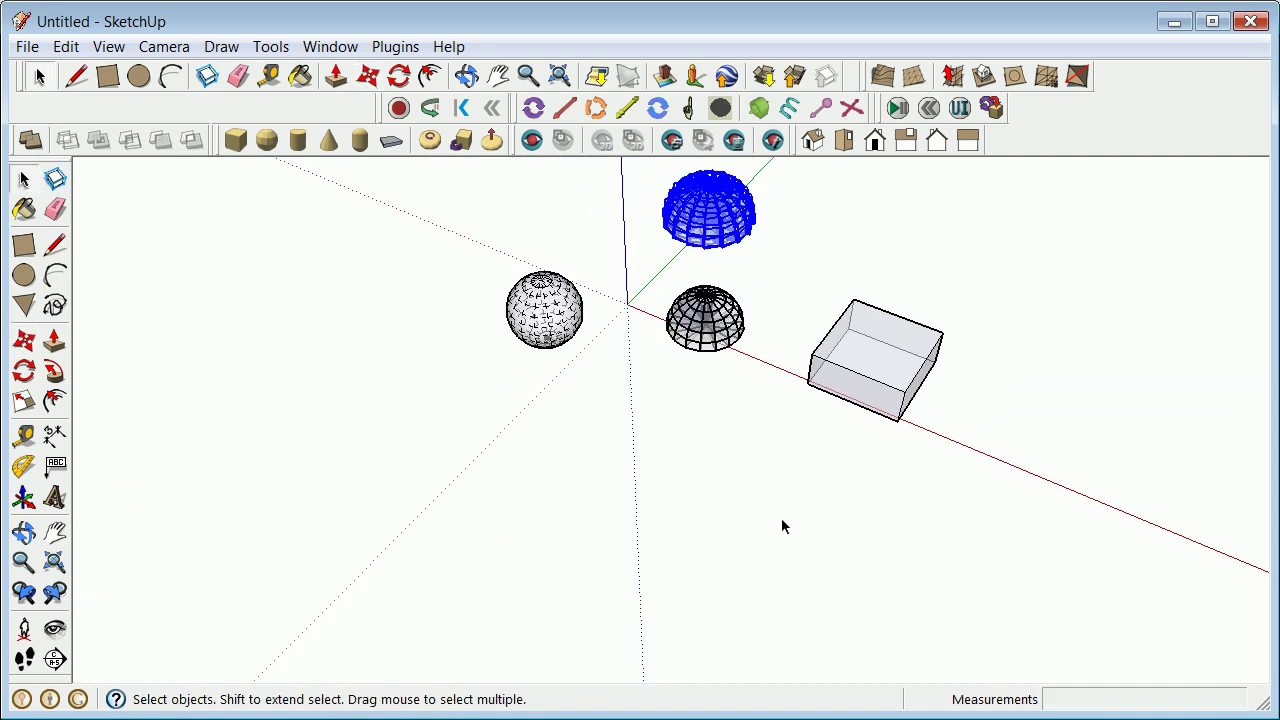
left_click(948, 474)
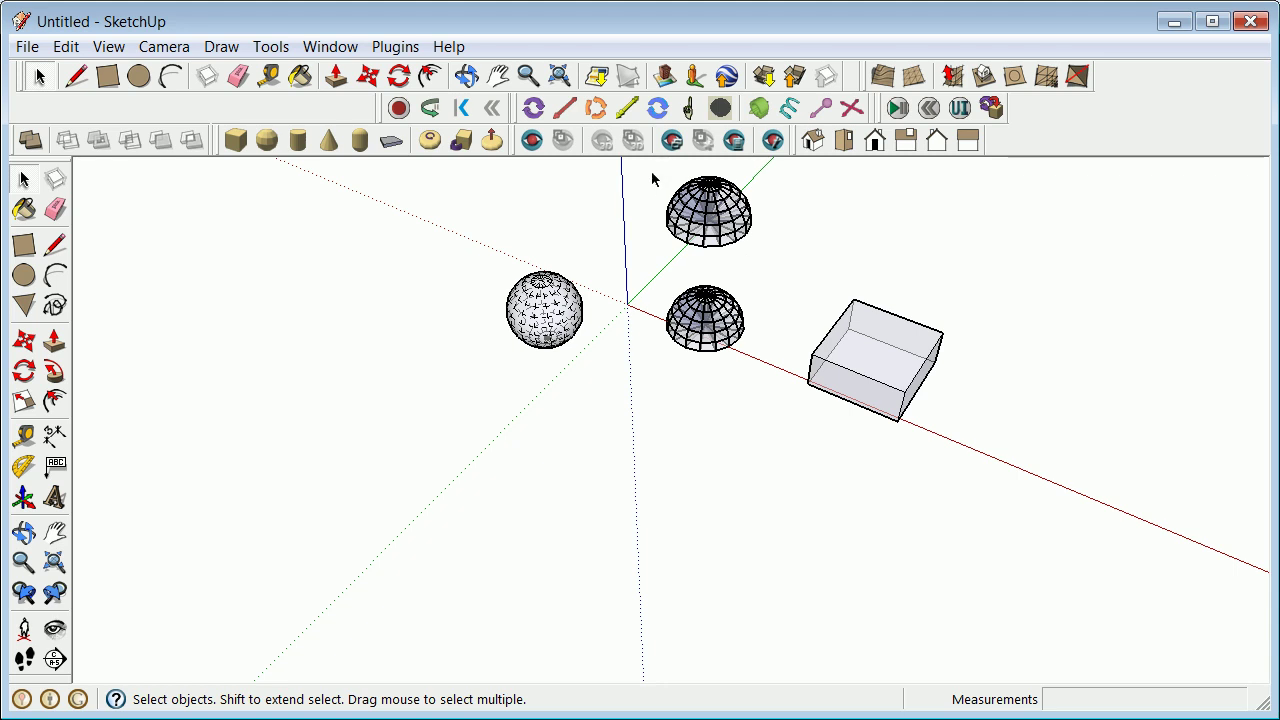
Rotate the upper dome 180° about its pole in the vertical plane perpendicular to the green axis, and clear the selection.
left_click_drag(654, 177, 786, 280)
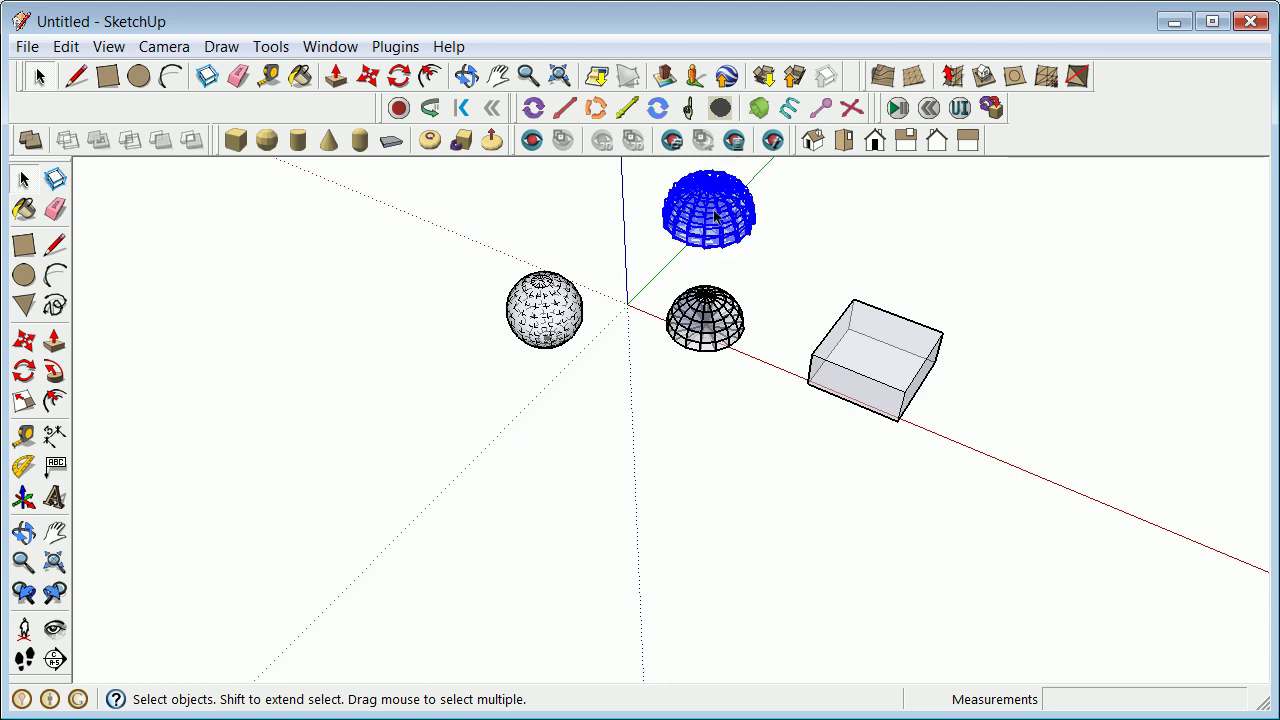
left_click(23, 373)
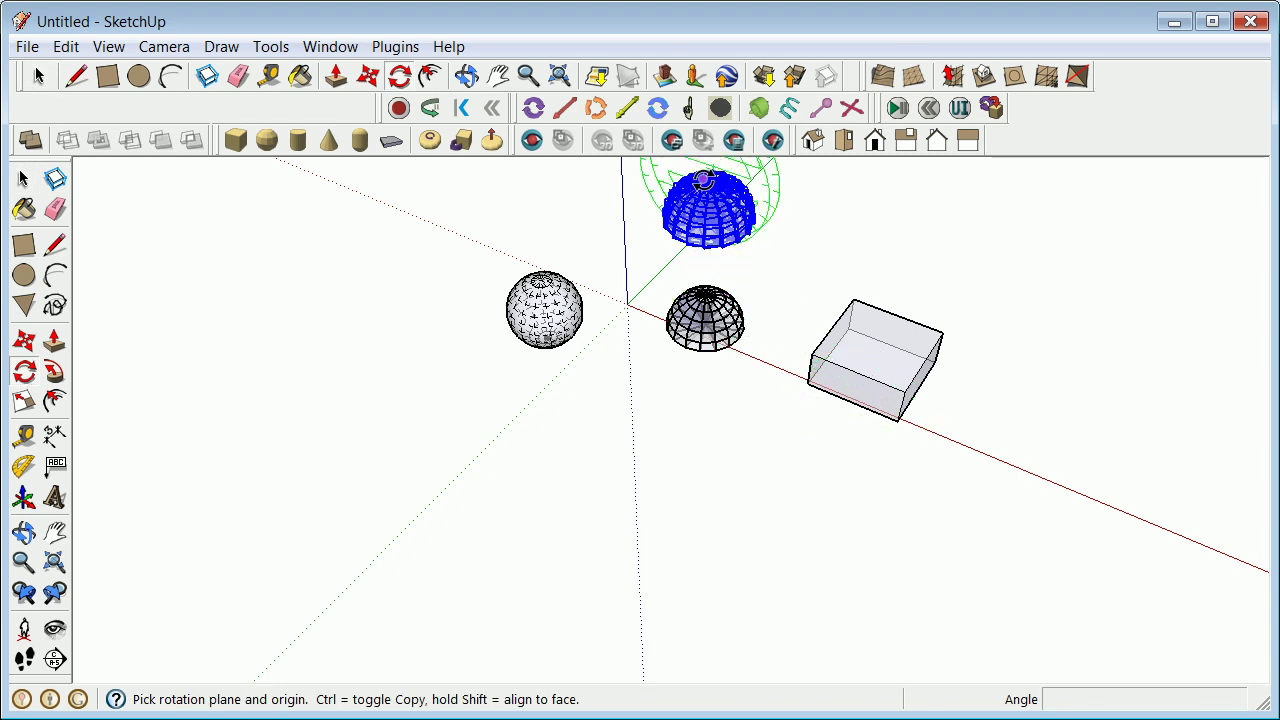
scroll(714, 165, "up", 5)
scroll(714, 160, "up", 3)
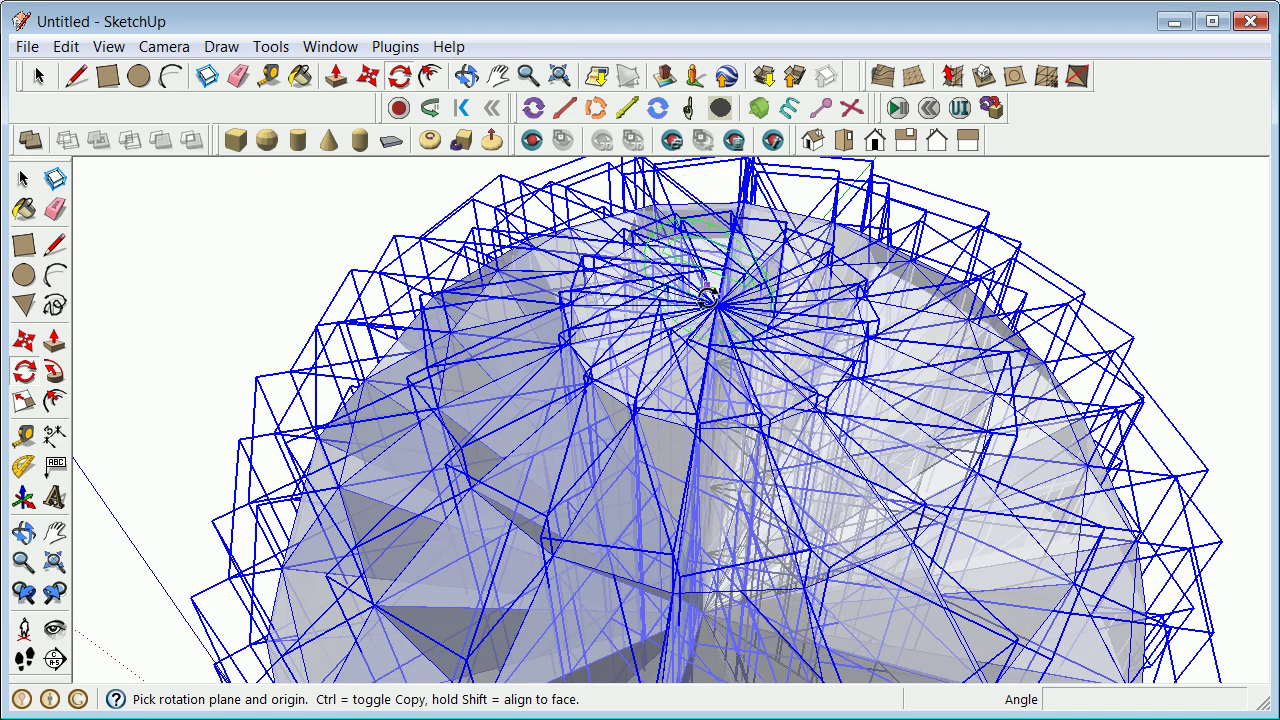
left_click(714, 302)
scroll(714, 302, "down", 7)
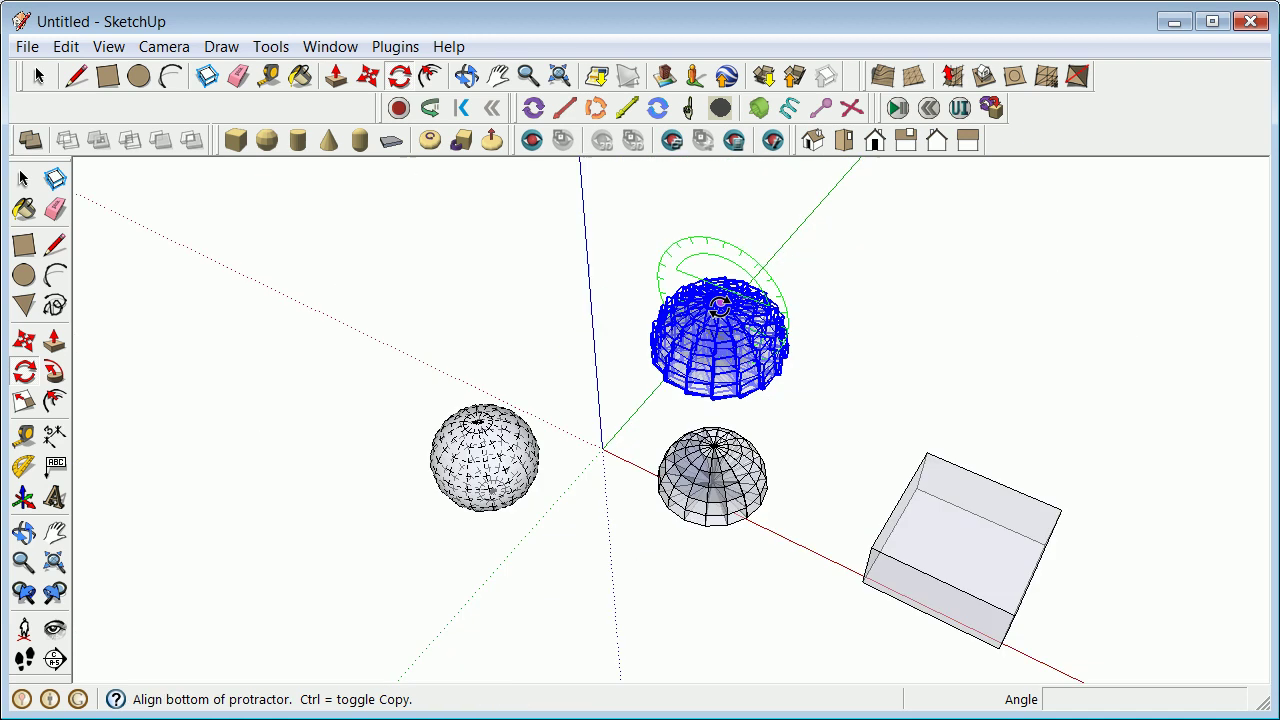
left_click(943, 387)
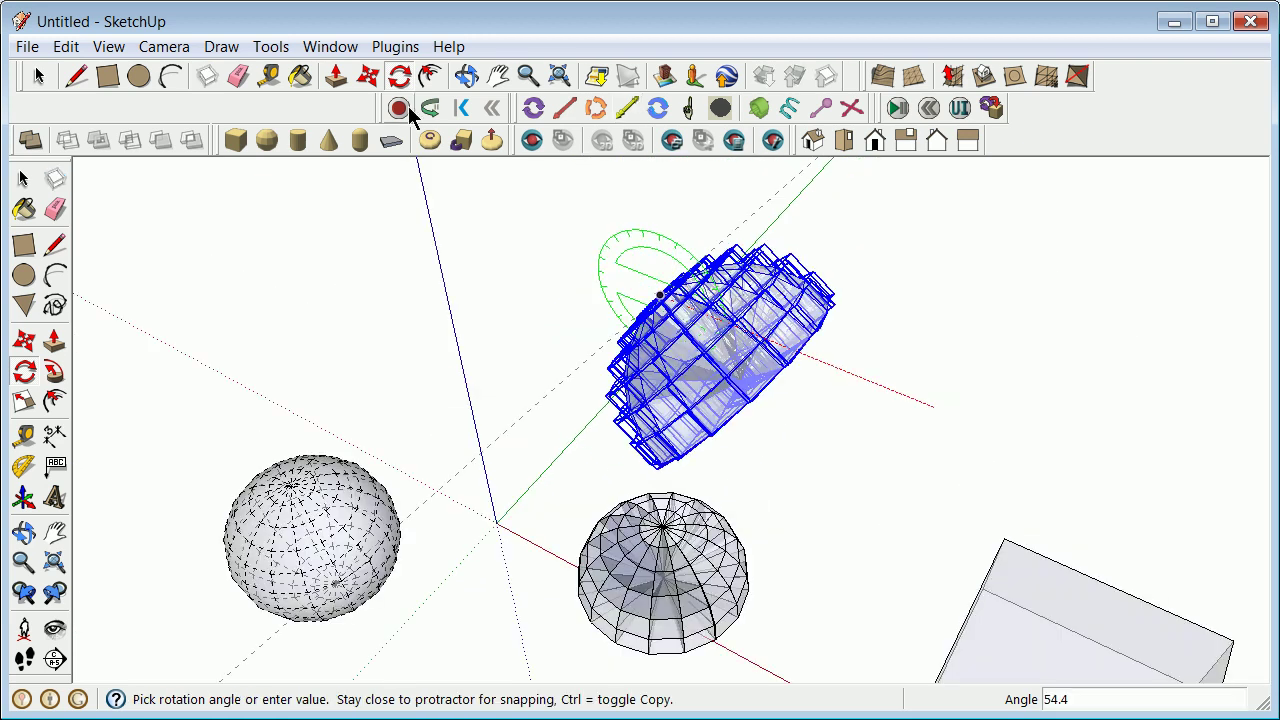
type("18")
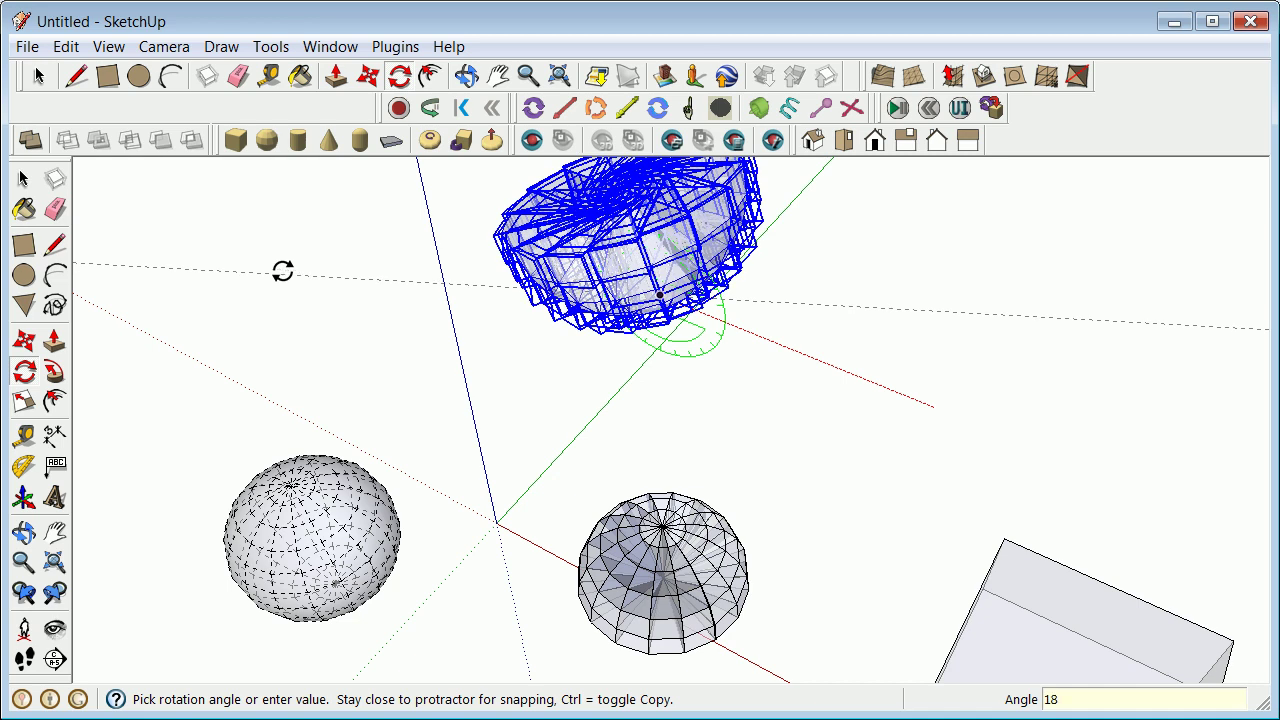
type("0")
key("Return")
scroll(343, 277, "down", 5)
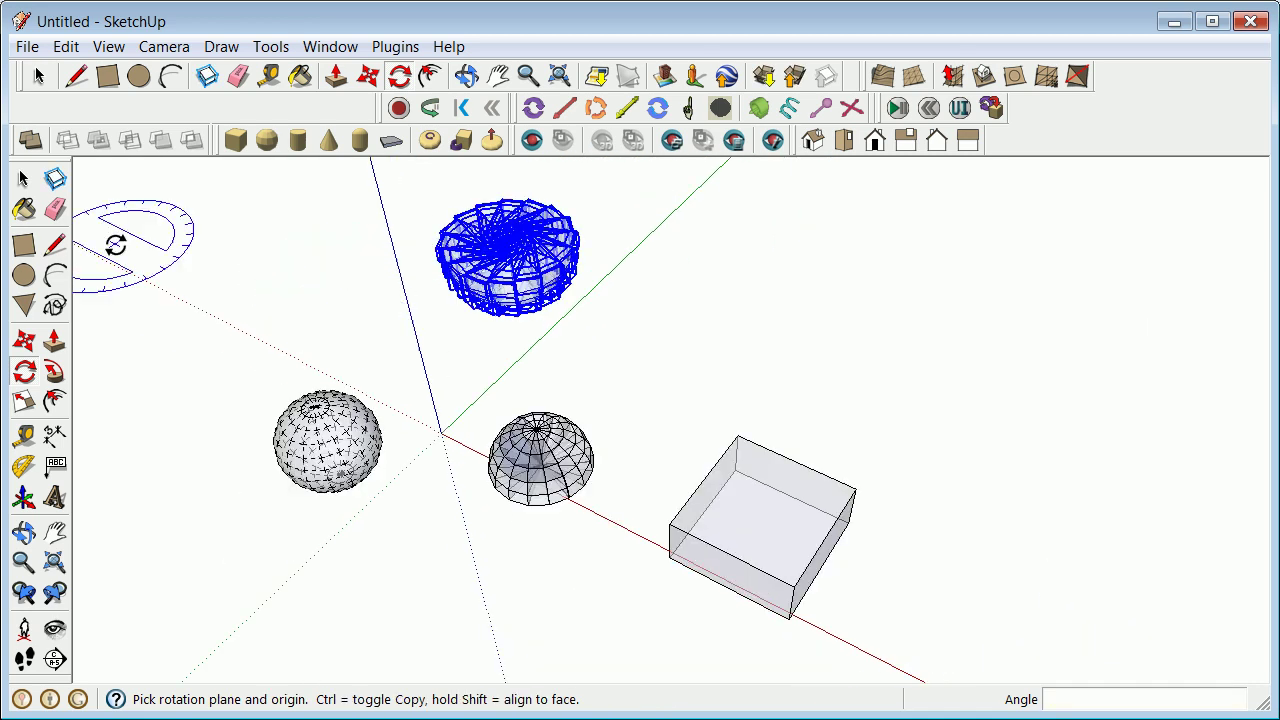
left_click(24, 178)
left_click(365, 255)
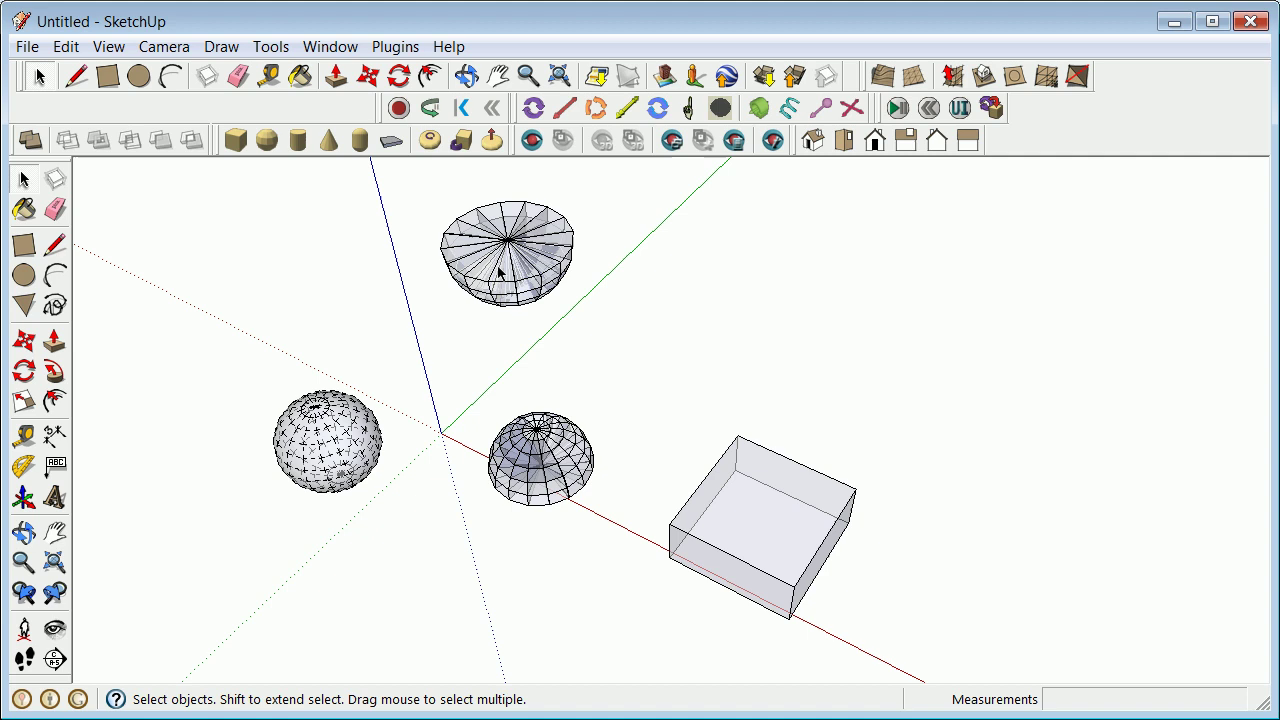
Move the flipped dome about 6.2 m straight down along the blue axis, below the other dome, and clear the selection.
left_click_drag(427, 199, 628, 334)
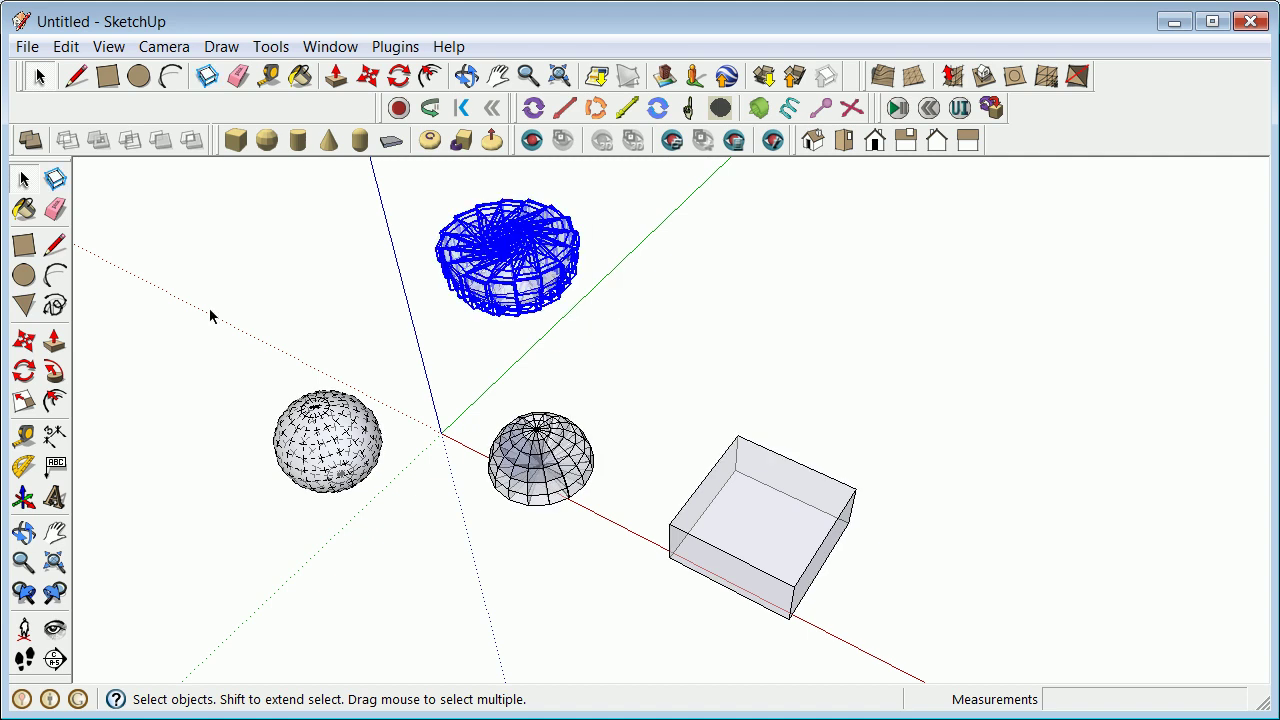
left_click(25, 340)
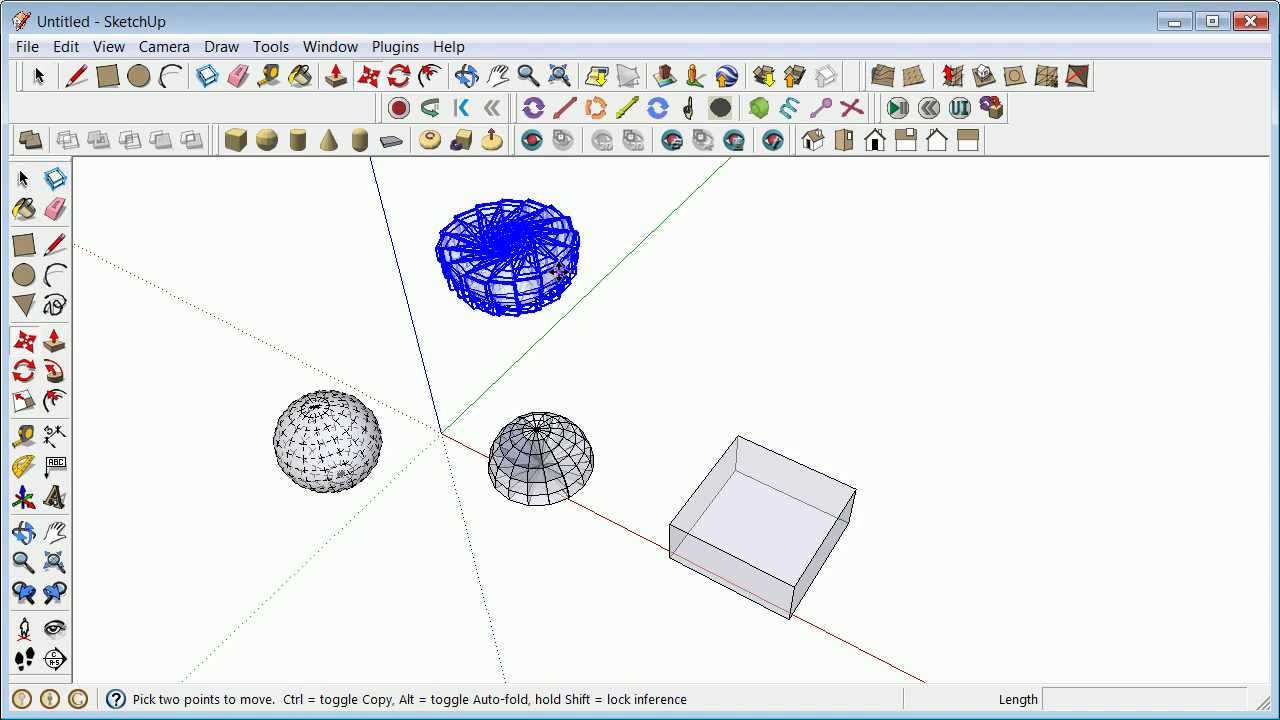
left_click(563, 273)
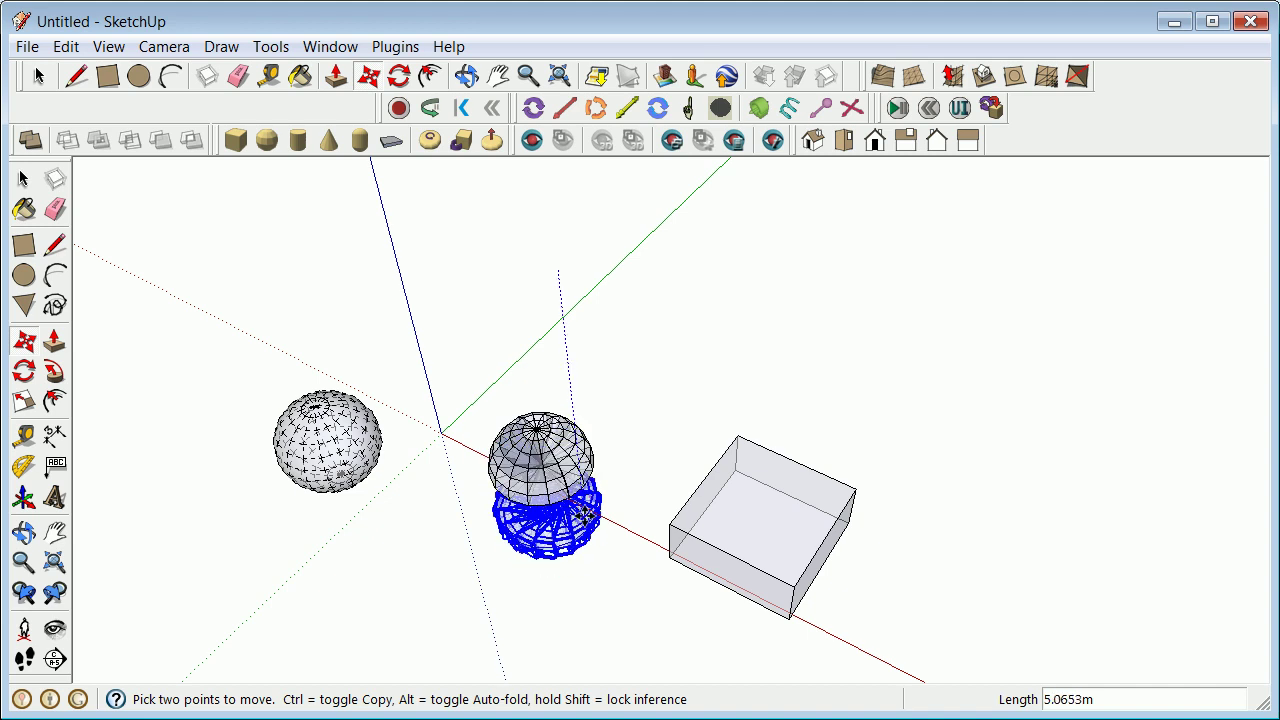
scroll(575, 495, "up", 3)
scroll(600, 570, "up", 2)
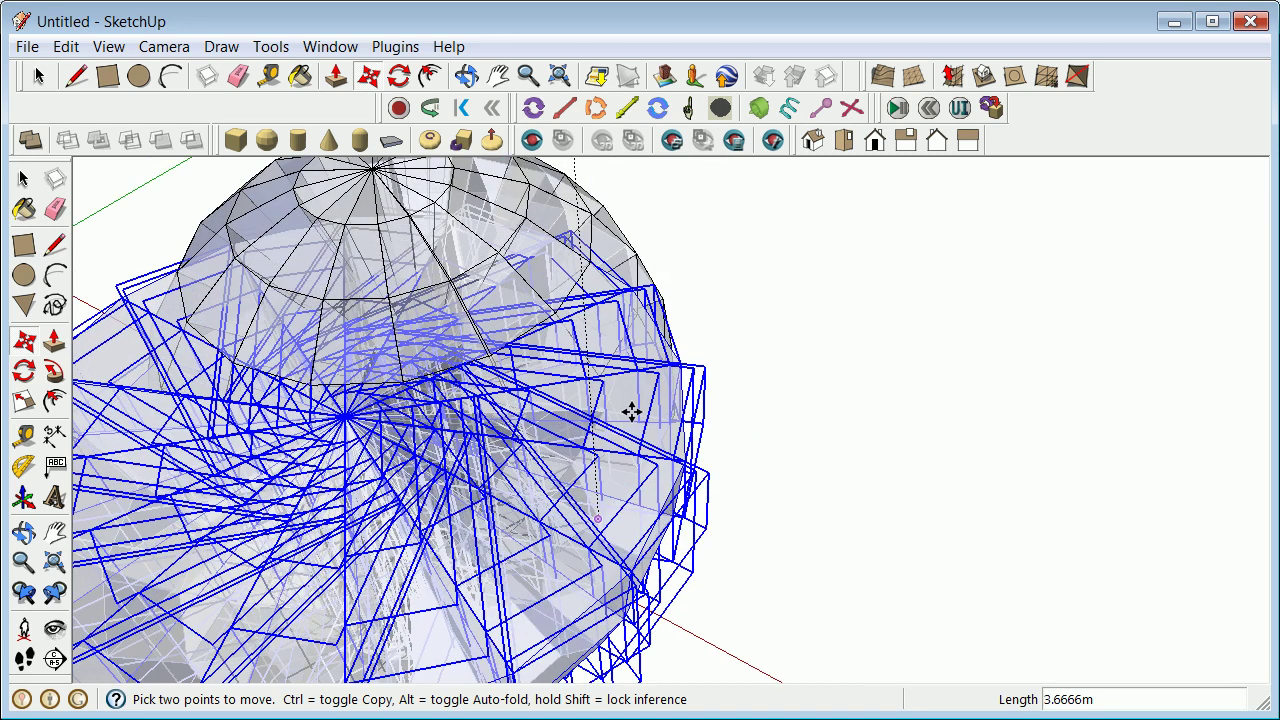
scroll(600, 500, "down", 3)
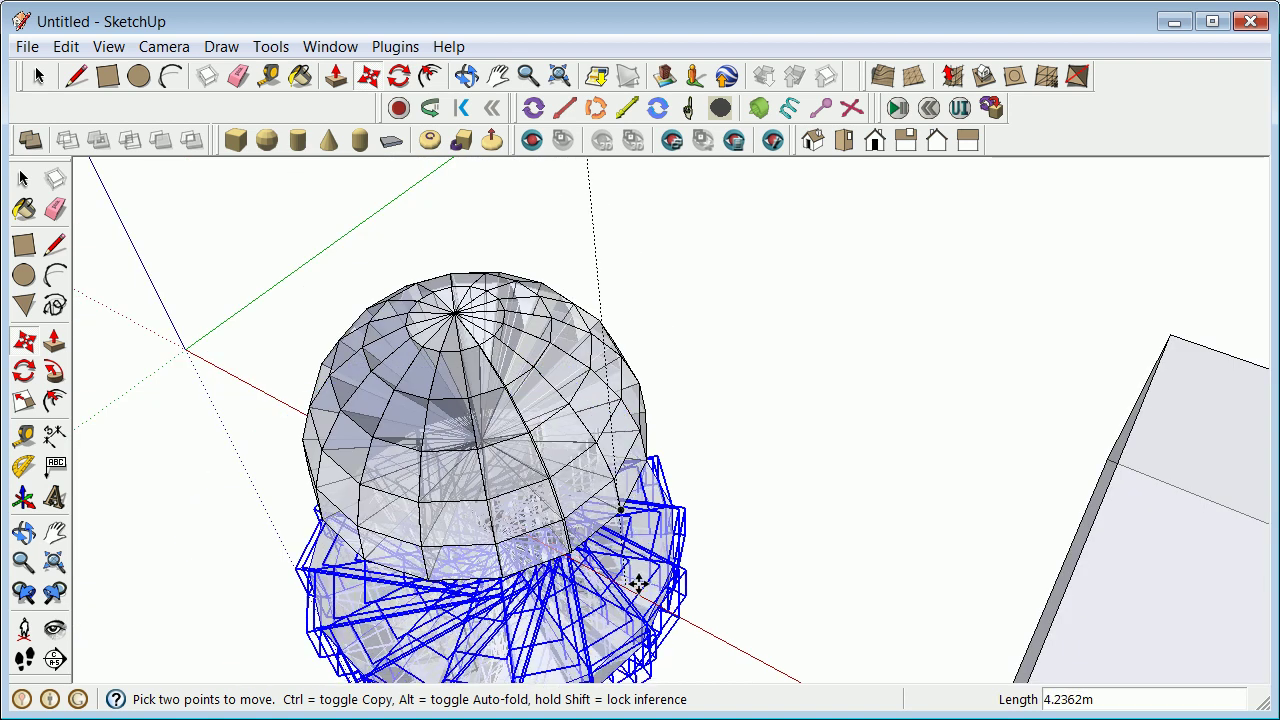
scroll(636, 540, "down", 2)
scroll(637, 492, "down", 3)
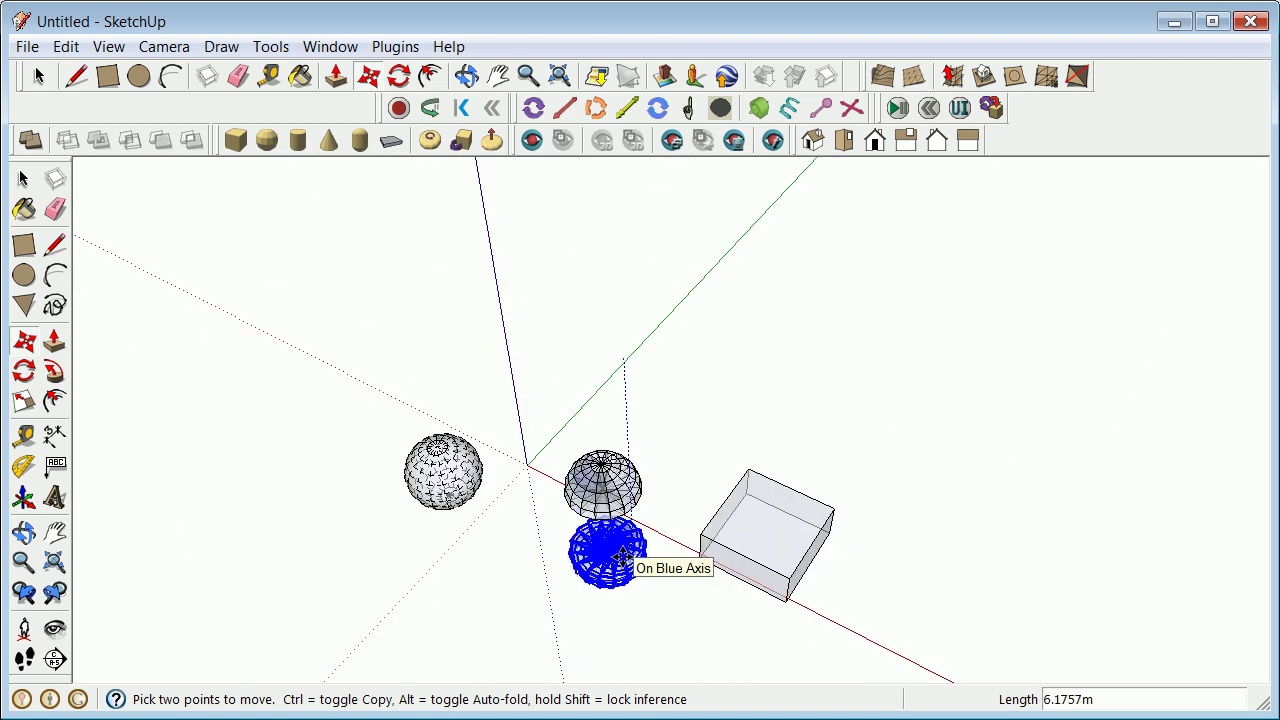
left_click(623, 555)
left_click(26, 531)
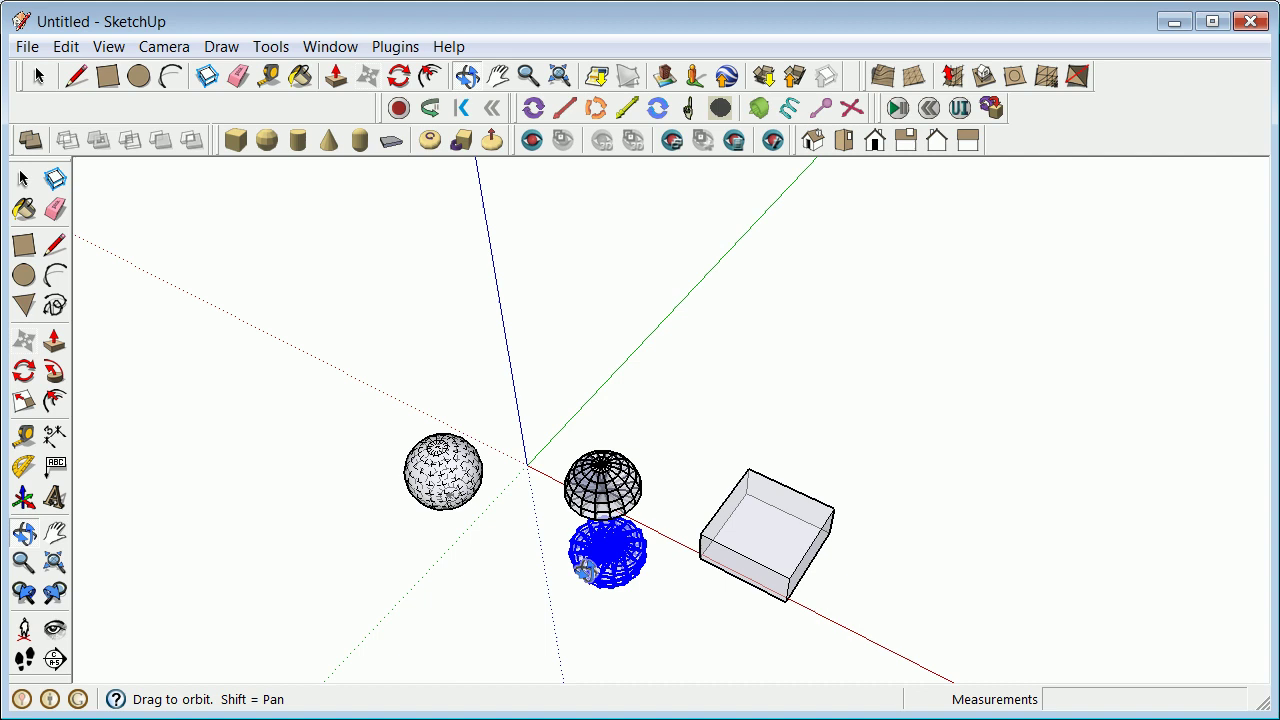
left_click_drag(587, 570, 597, 354)
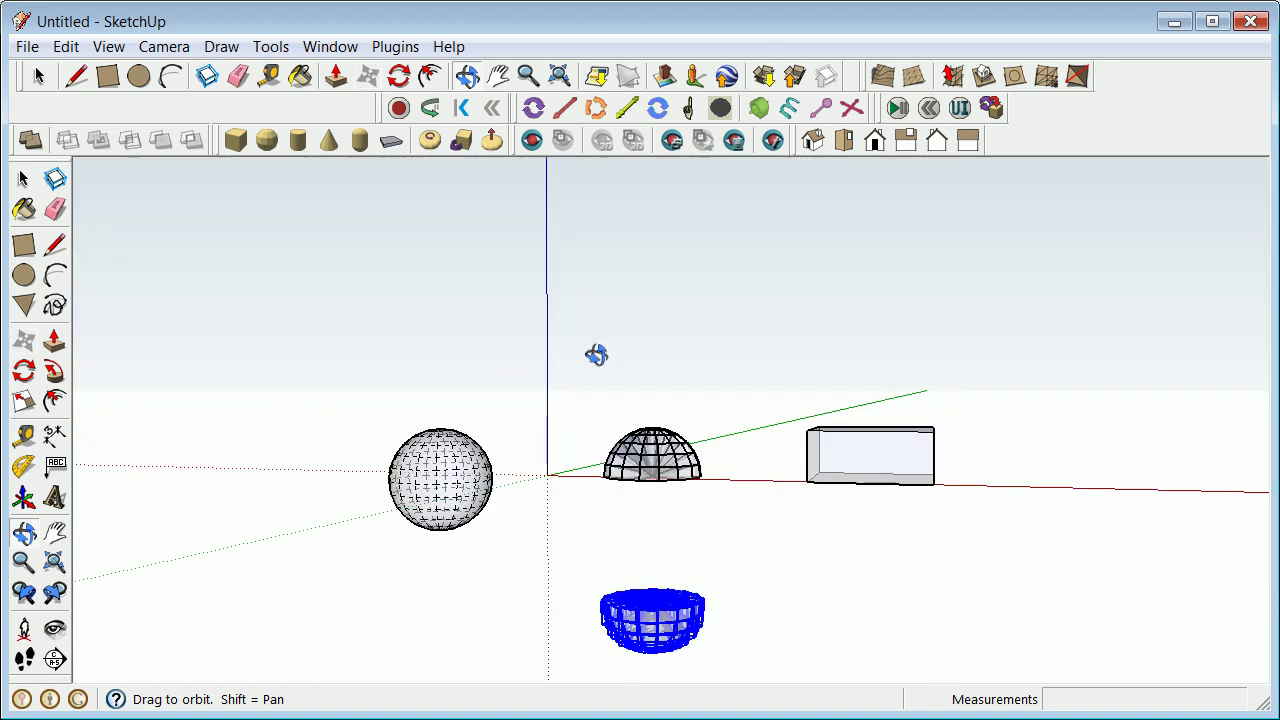
left_click_drag(597, 506, 554, 563)
scroll(554, 563, "up", 3)
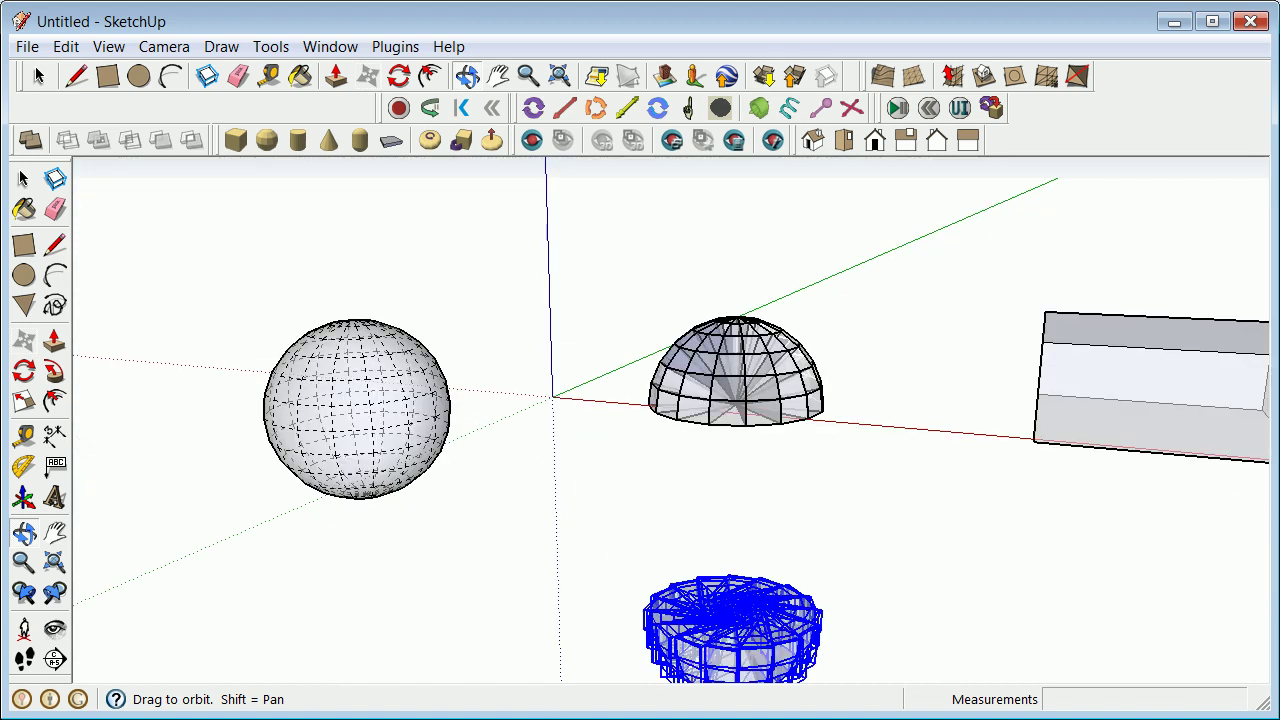
key("space")
left_click(605, 242)
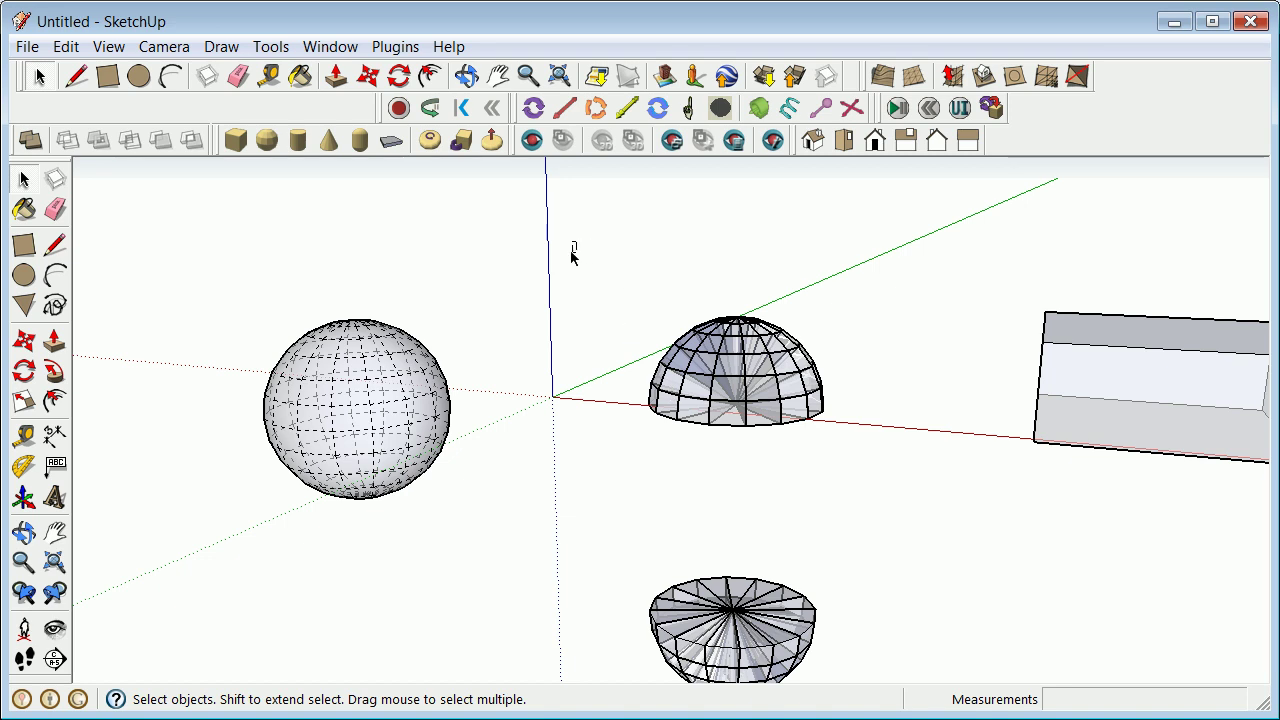
Move the flipped dome about 2 m straight up so its rim meets the other dome's rim, and clear the selection.
left_click_drag(573, 241, 864, 638)
scroll(864, 638, "down", 3)
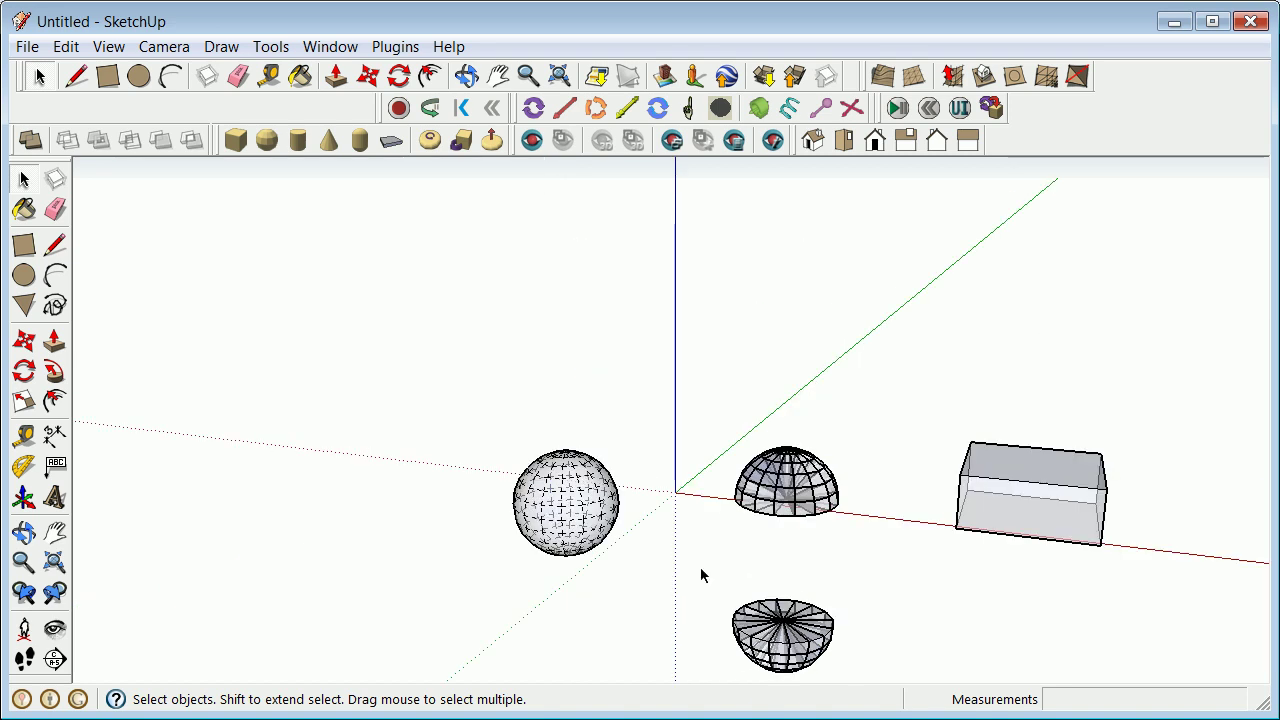
left_click_drag(746, 607, 860, 686)
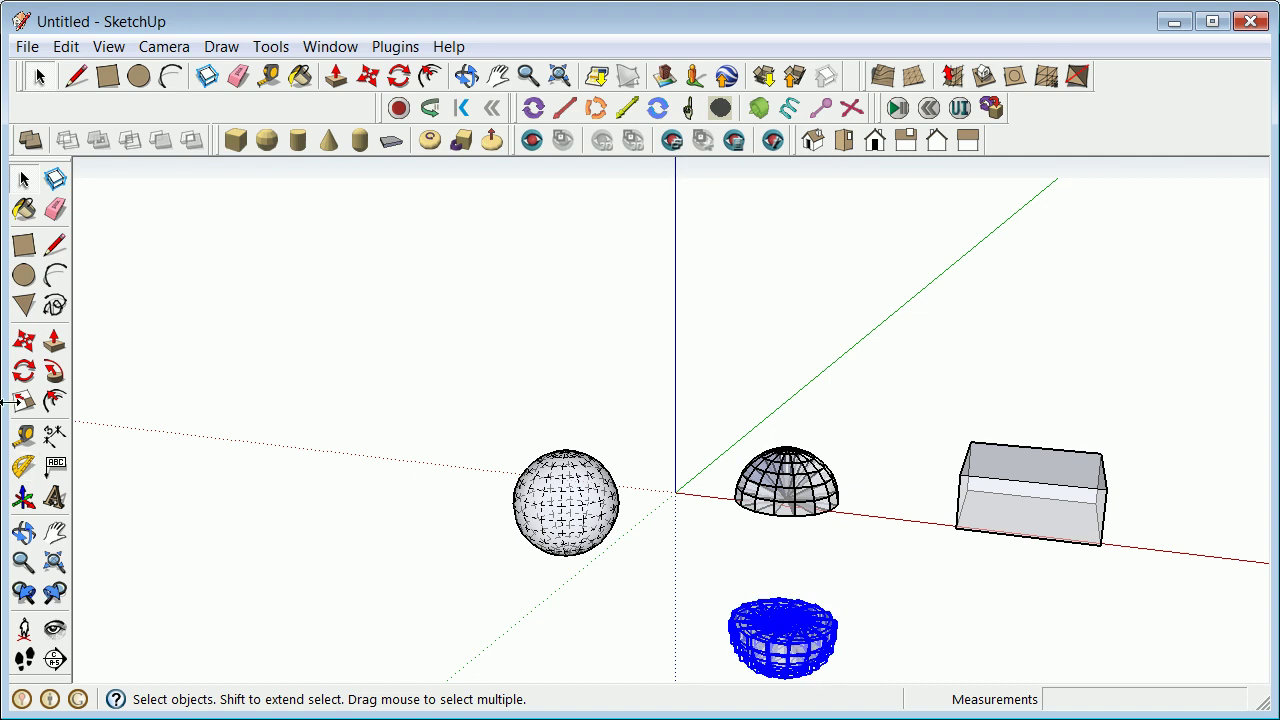
left_click(24, 341)
scroll(817, 648, "up", 5)
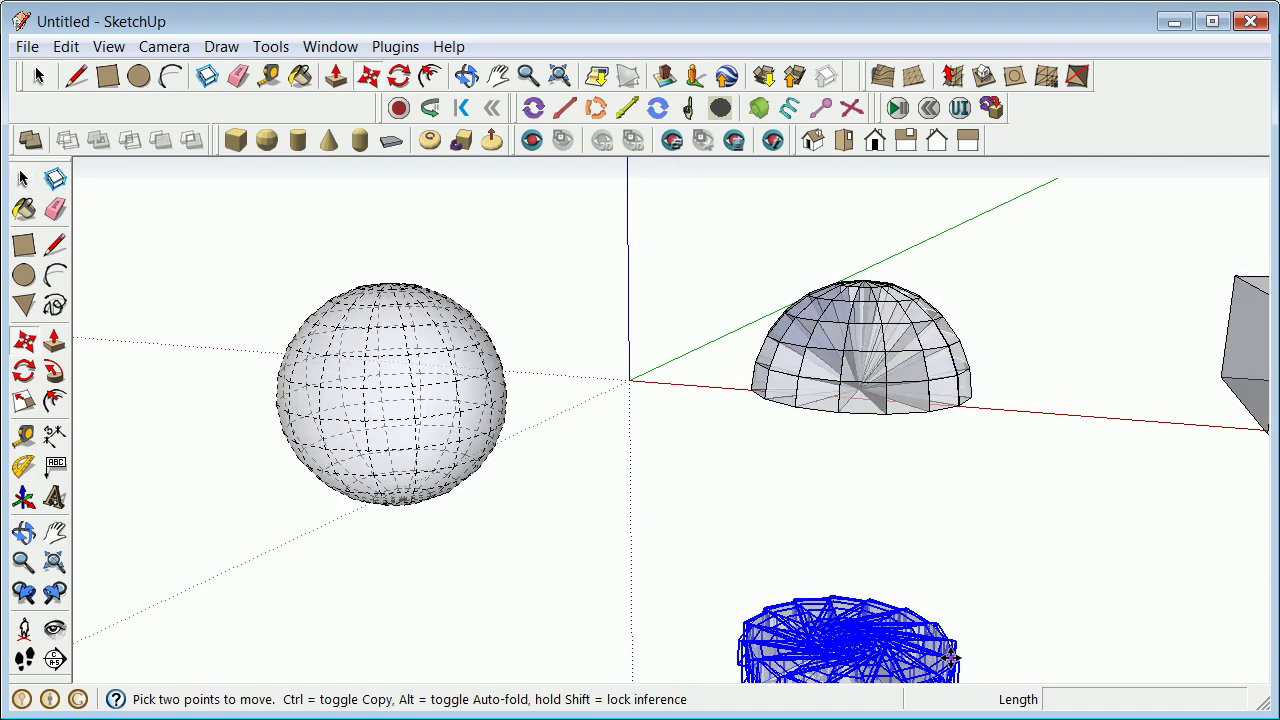
left_click(941, 598)
scroll(941, 598, "down", 8)
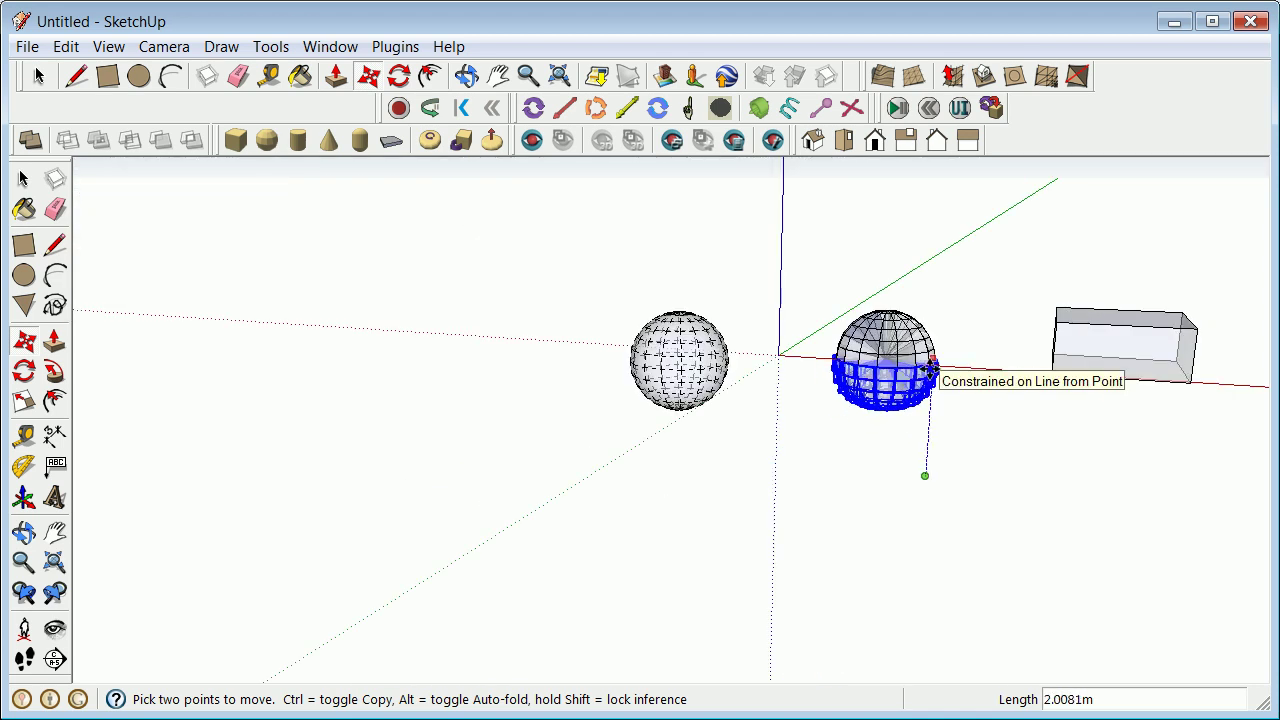
left_click(926, 362)
left_click(23, 178)
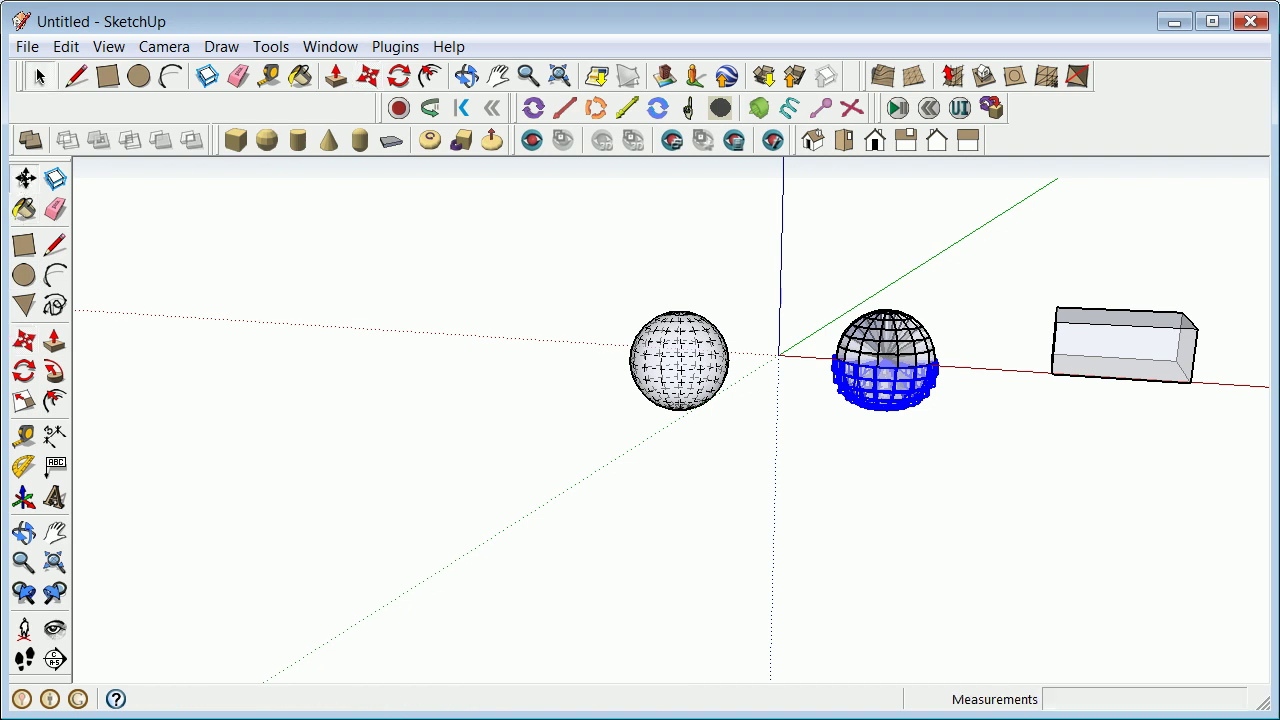
left_click(969, 254)
Combine all pyramid segments of the joined sphere into one group, and clear the selection.
scroll(905, 351, "up", 3)
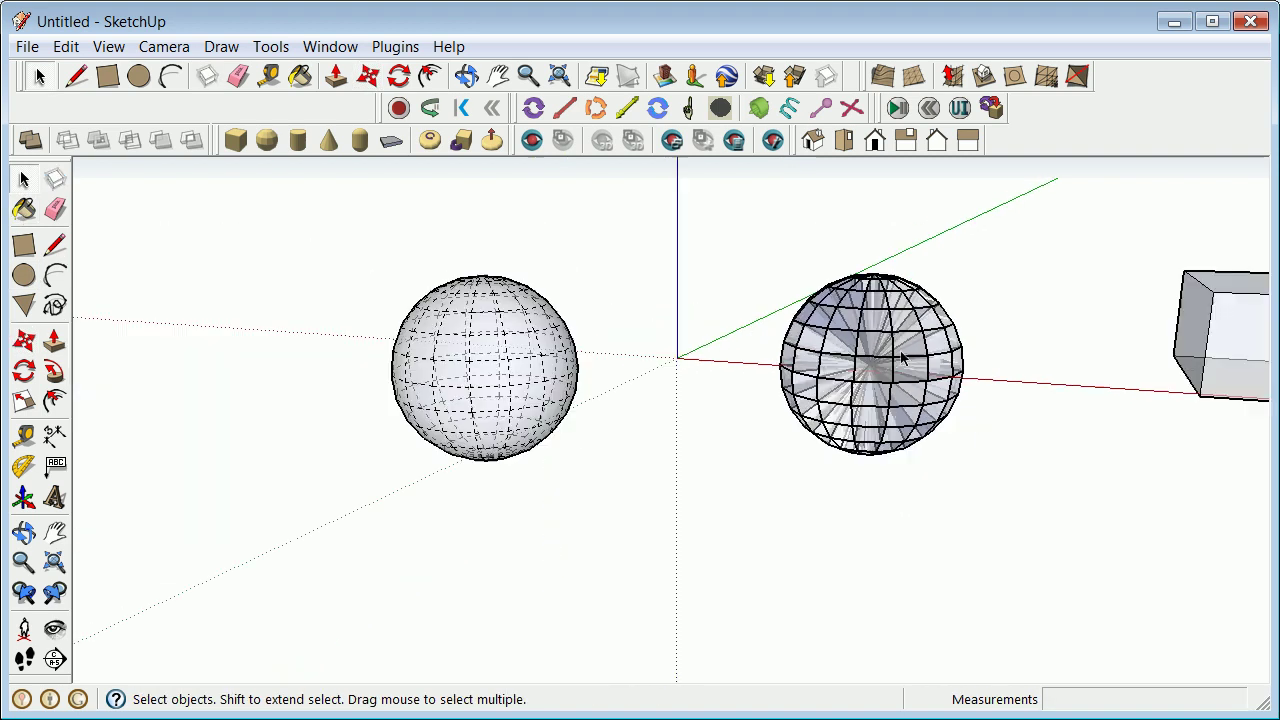
left_click(24, 533)
left_click_drag(760, 430, 940, 410)
left_click(24, 180)
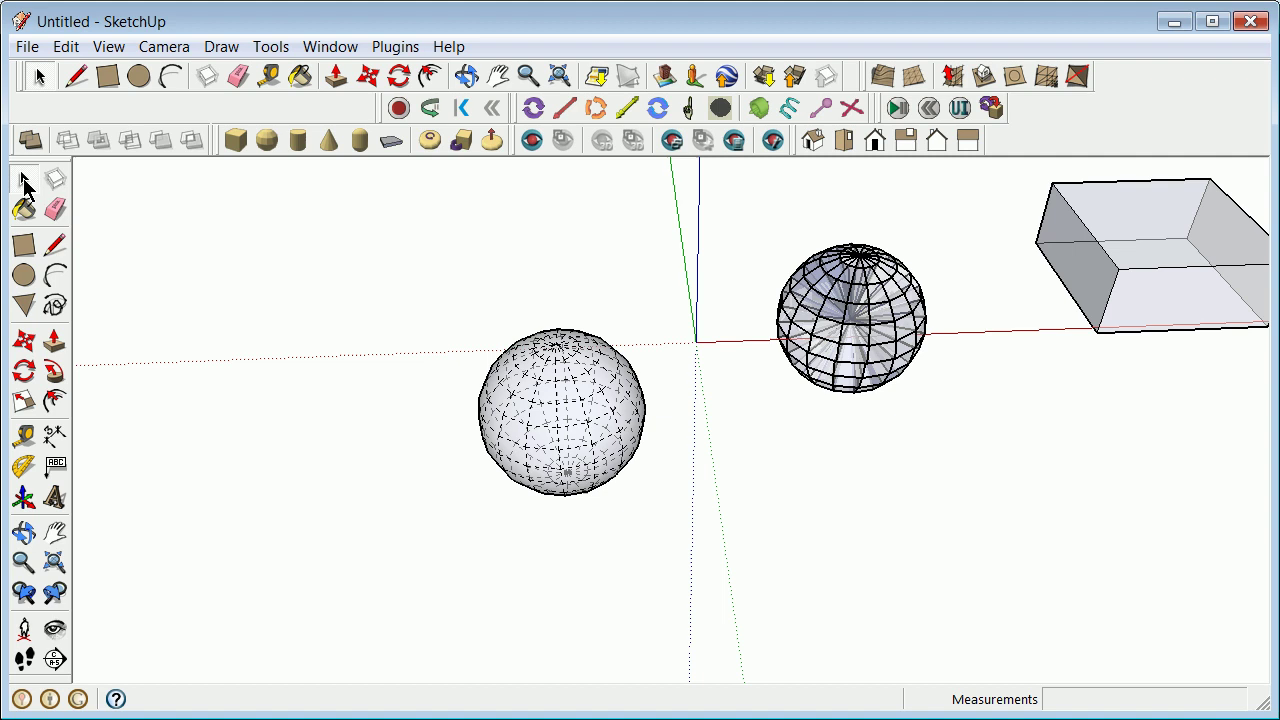
left_click_drag(710, 198, 978, 420)
right_click(830, 306)
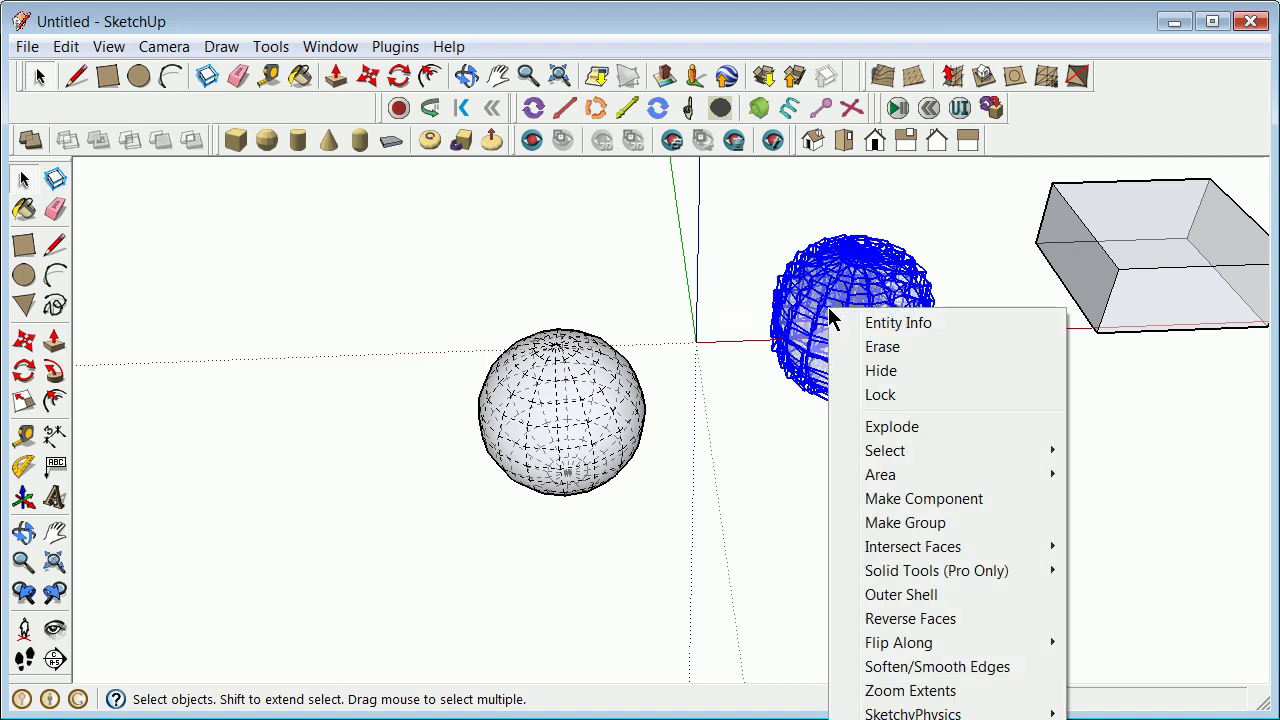
left_click(951, 523)
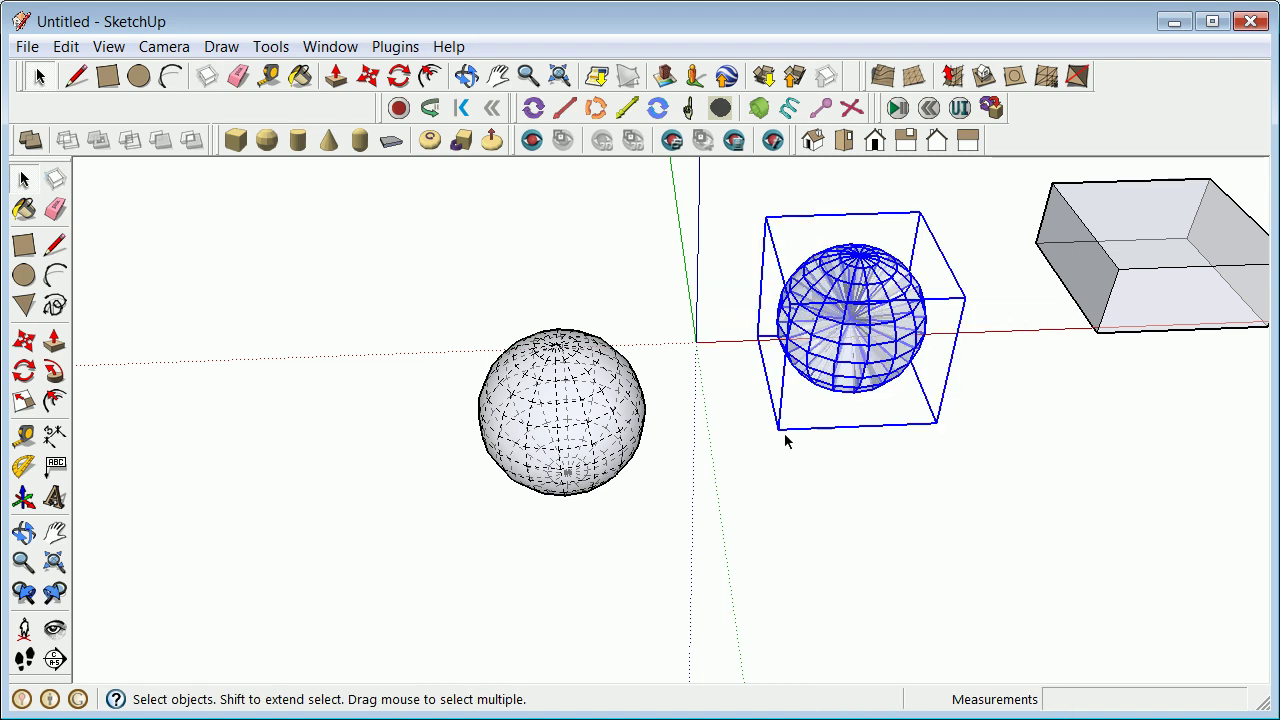
left_click(841, 448)
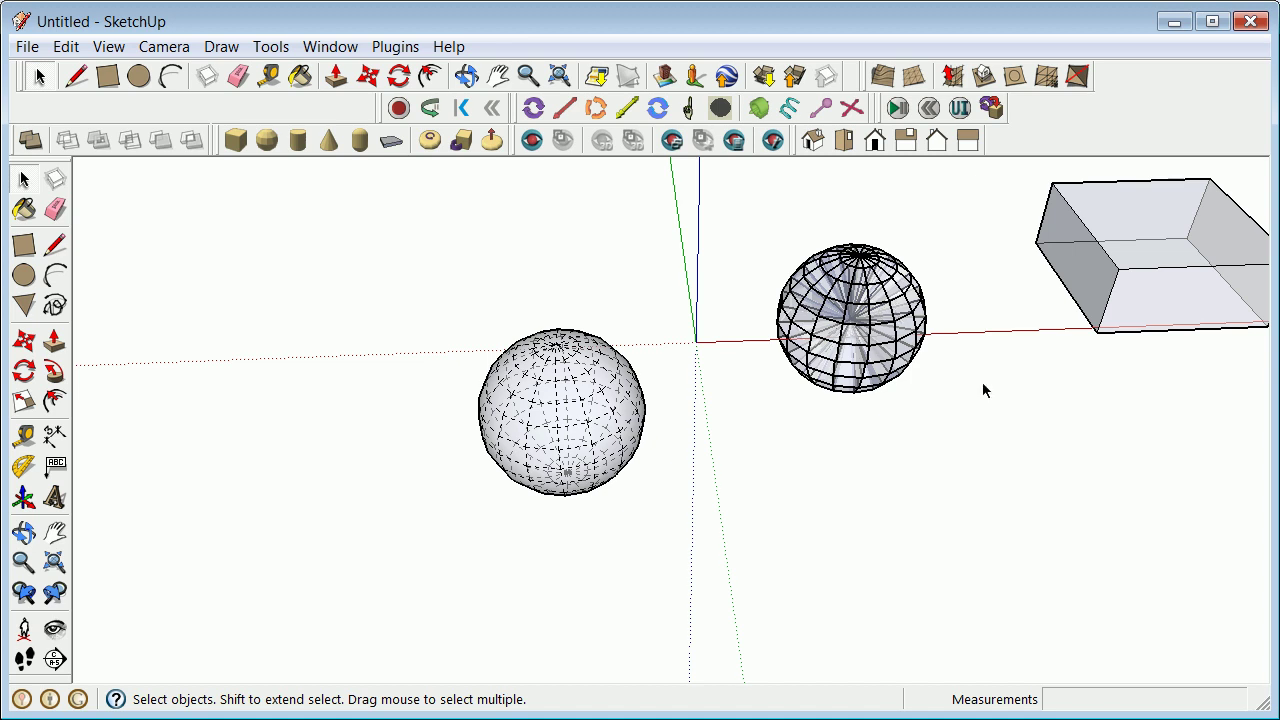
Explode the sphere group back into its separate pyramid segments, and clear the selection.
left_click(882, 340)
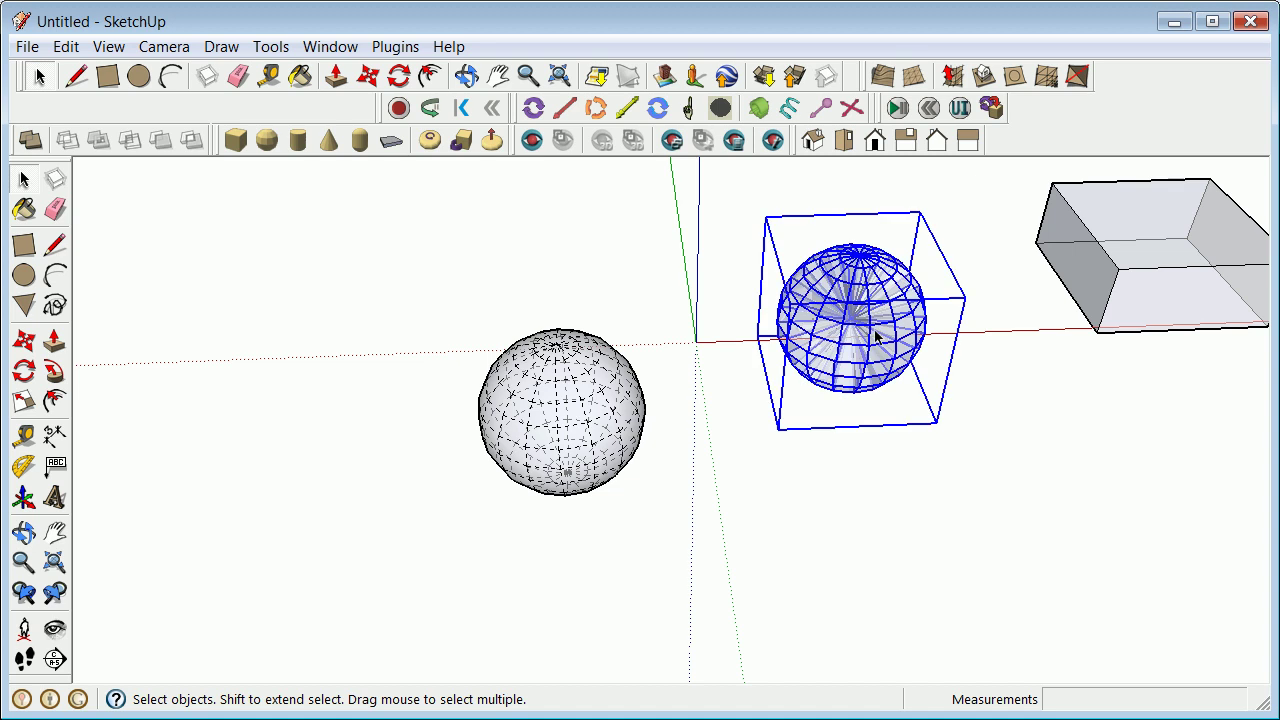
right_click(876, 337)
left_click(945, 466)
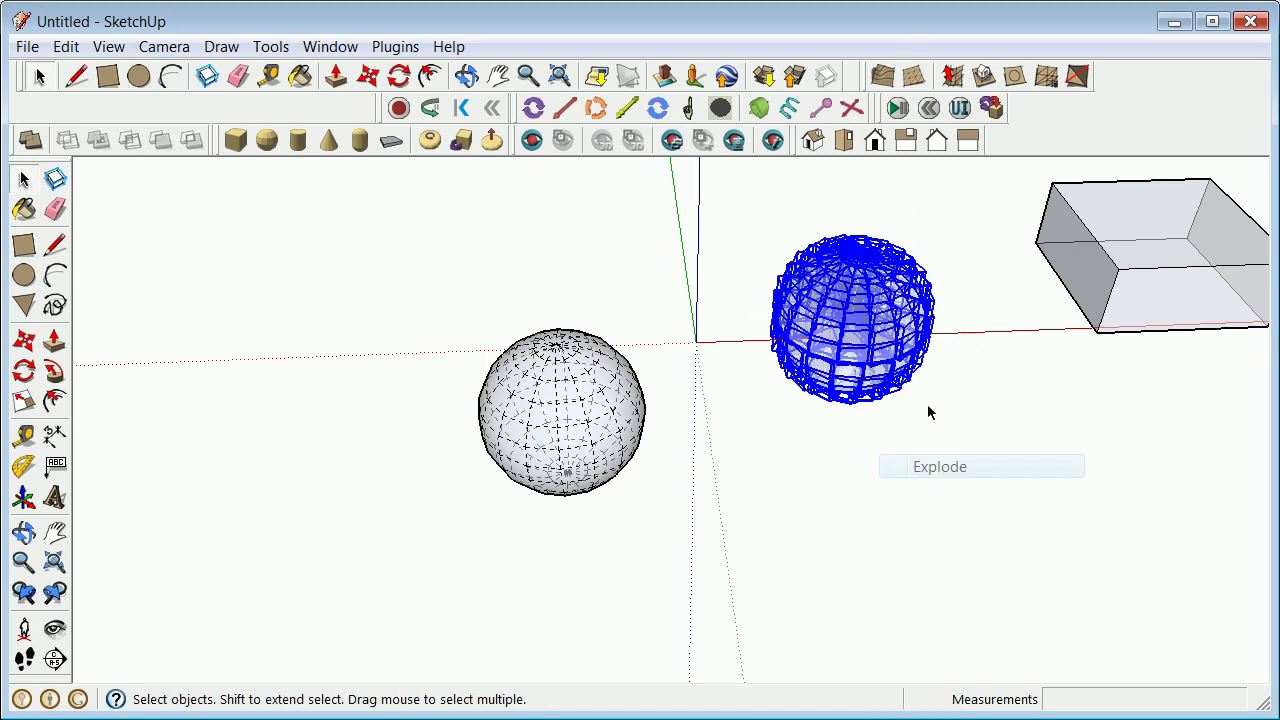
left_click(948, 262)
Erase two adjacent pyramid segments, one above the other, near the front middle of the sphere.
left_click(845, 330)
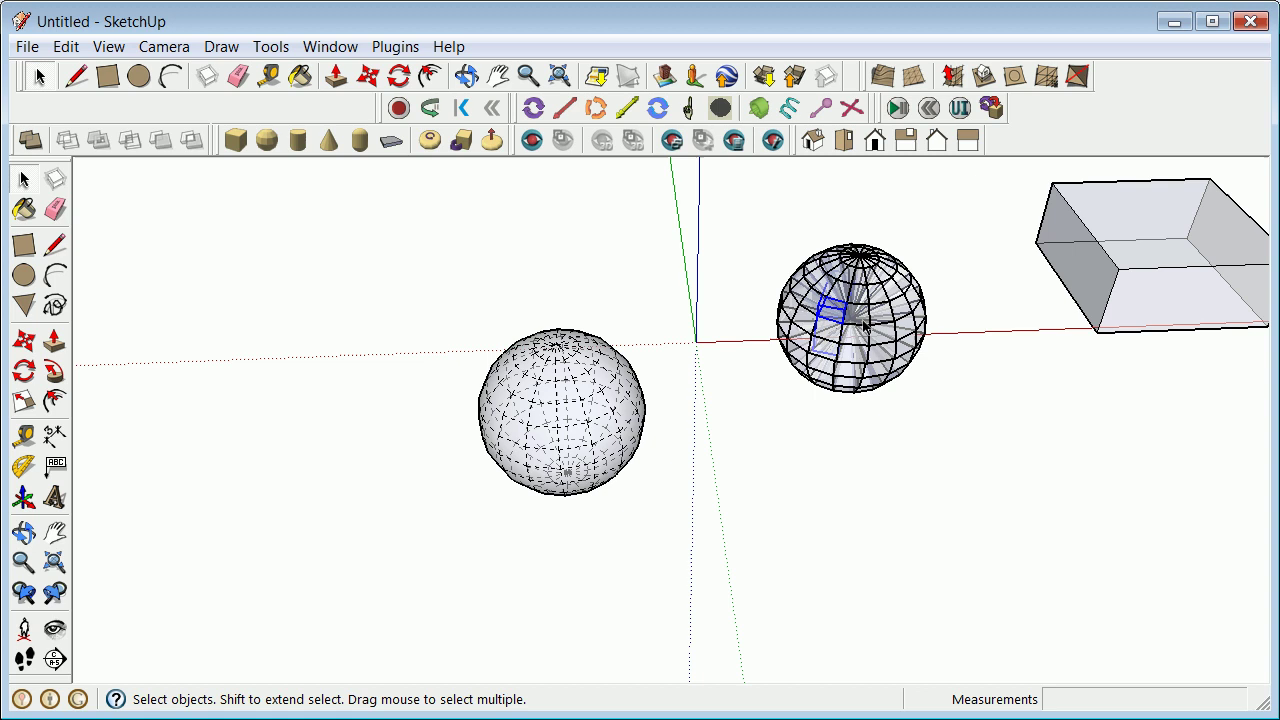
left_click(850, 340)
right_click(858, 343)
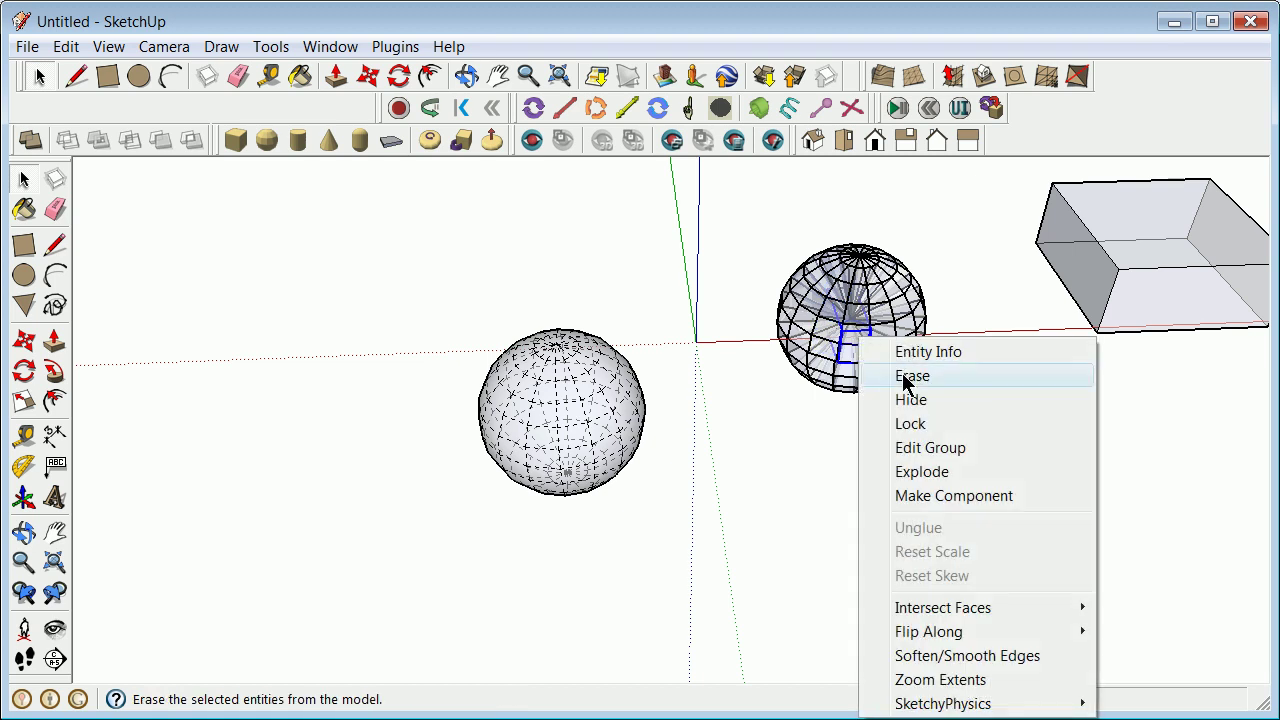
left_click(910, 376)
right_click(857, 362)
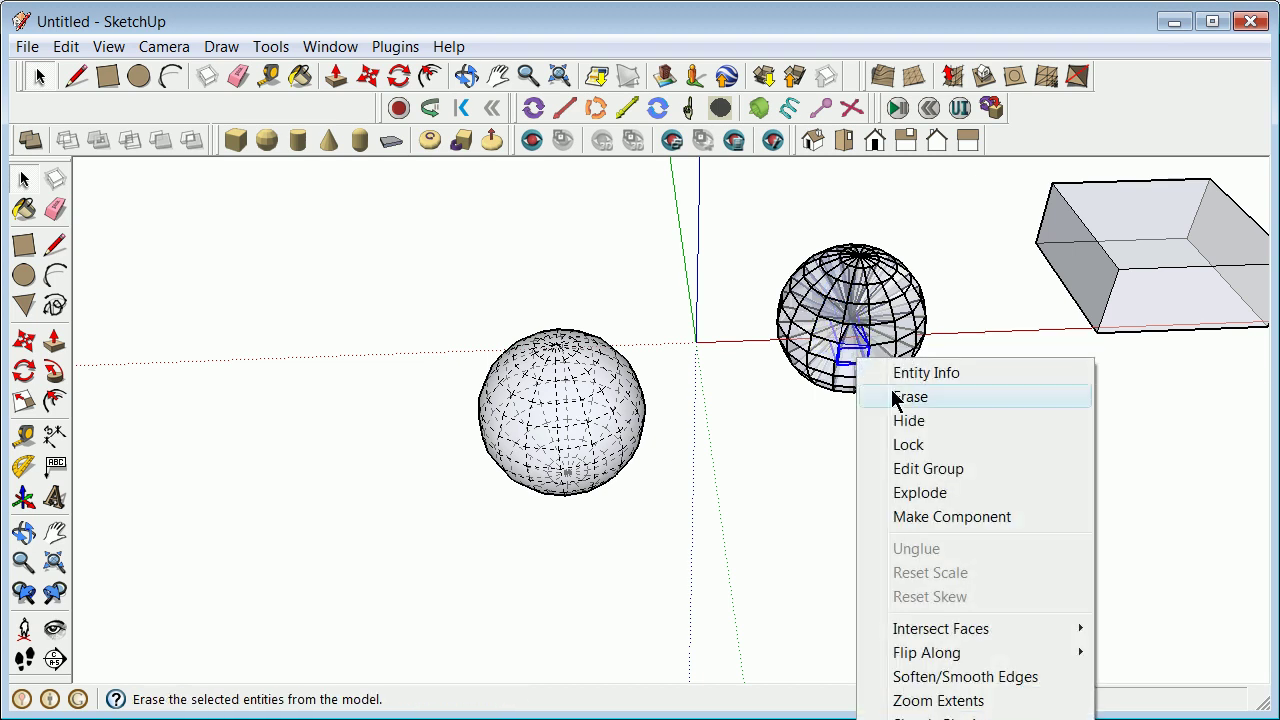
Turn off the X-ray face style so the model's faces are displayed opaque.
scroll(840, 390, "down", 3)
scroll(772, 393, "up", 4)
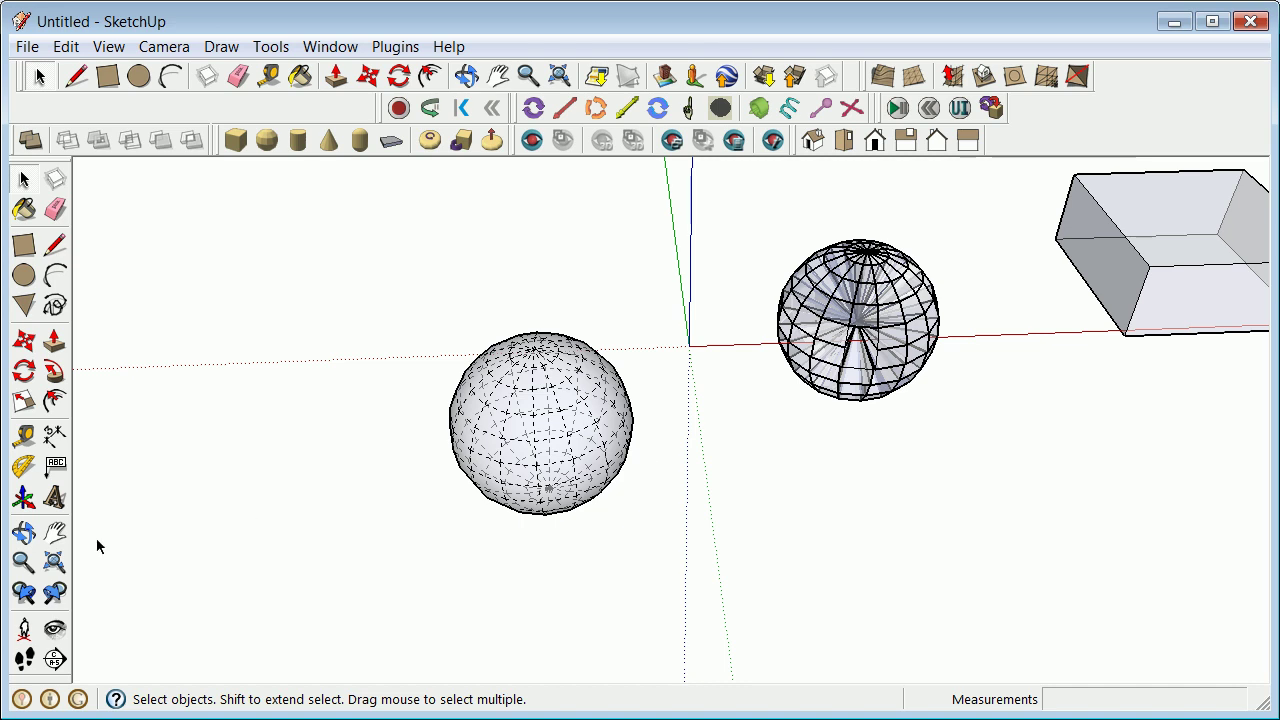
left_click(106, 47)
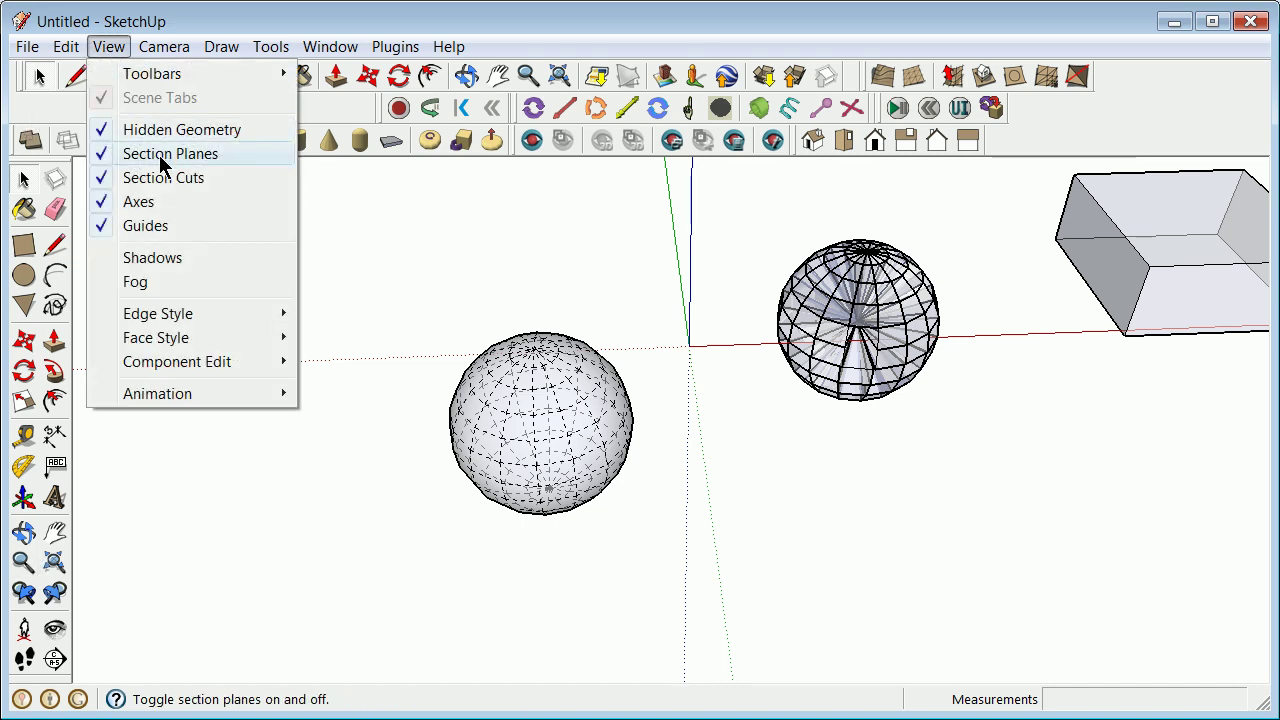
mouse_move(190, 340)
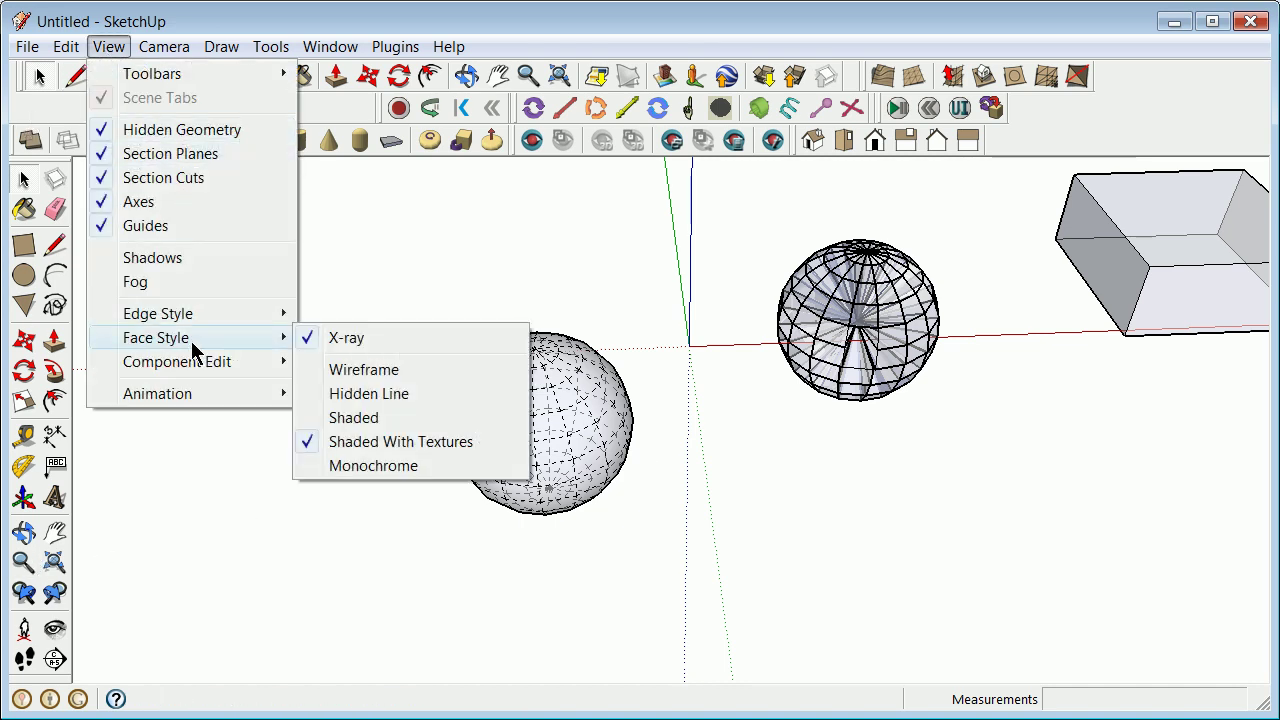
left_click(415, 342)
scroll(779, 337, "up", 2)
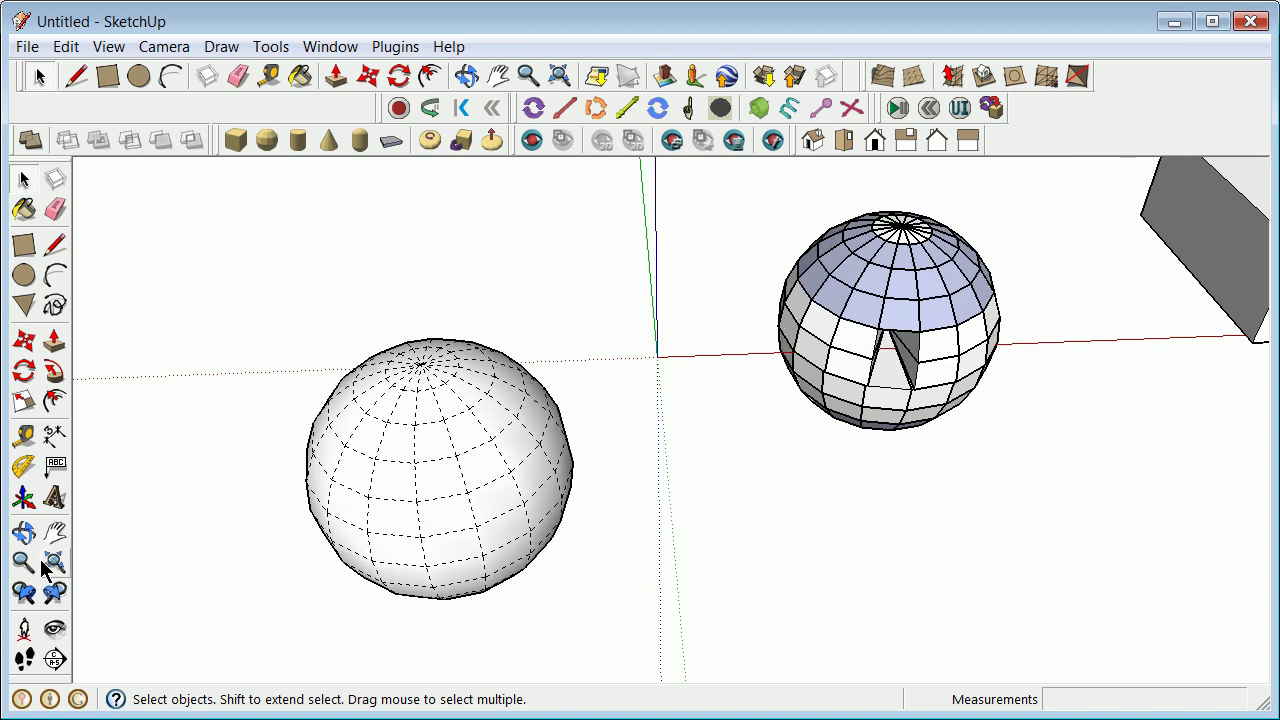
Examine the opening in the segmented sphere and the seam between its two halves from several angles.
left_click(24, 535)
left_click_drag(366, 577, 871, 477)
key("F3")
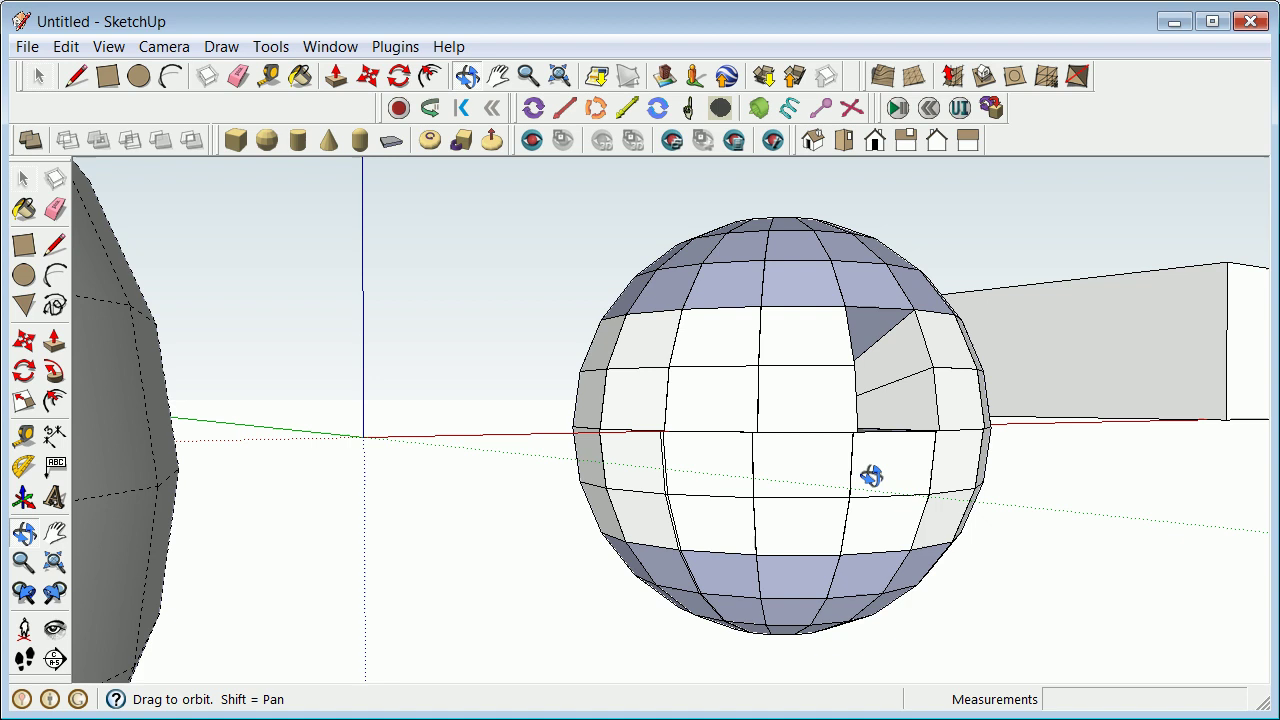
scroll(856, 449, "up", 5)
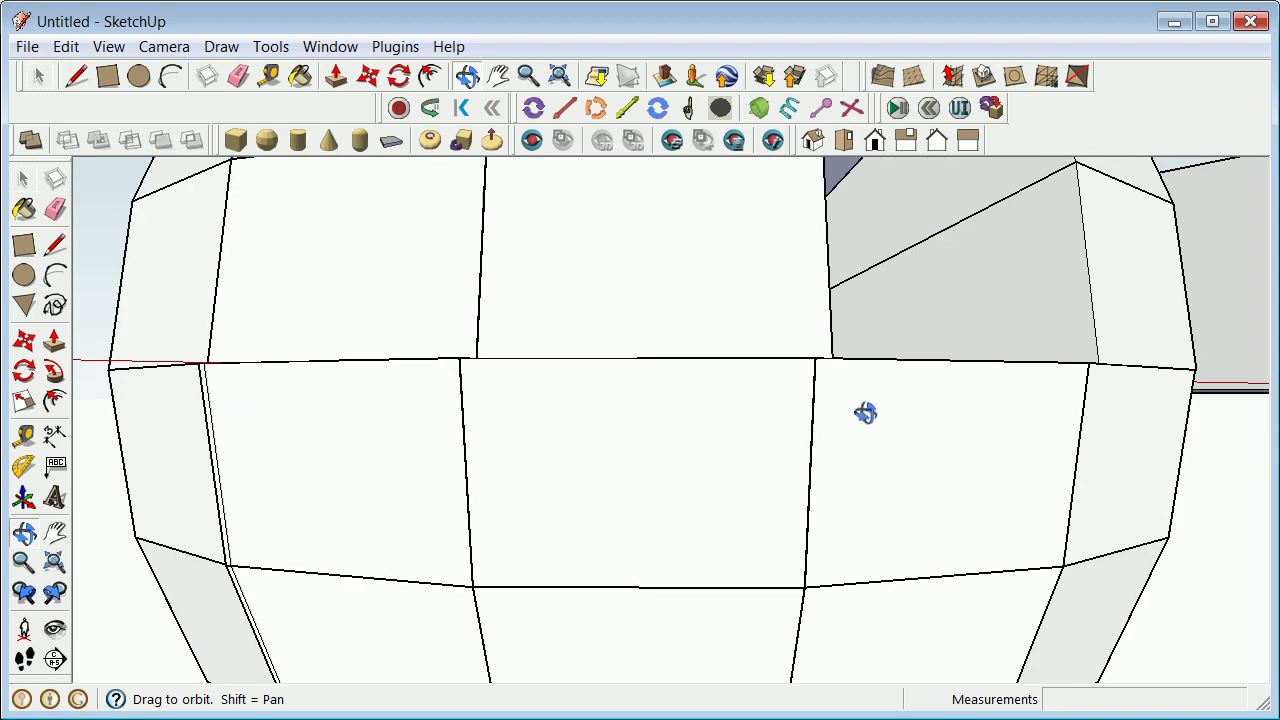
left_click_drag(1067, 356, 847, 432)
scroll(863, 420, "down", 6)
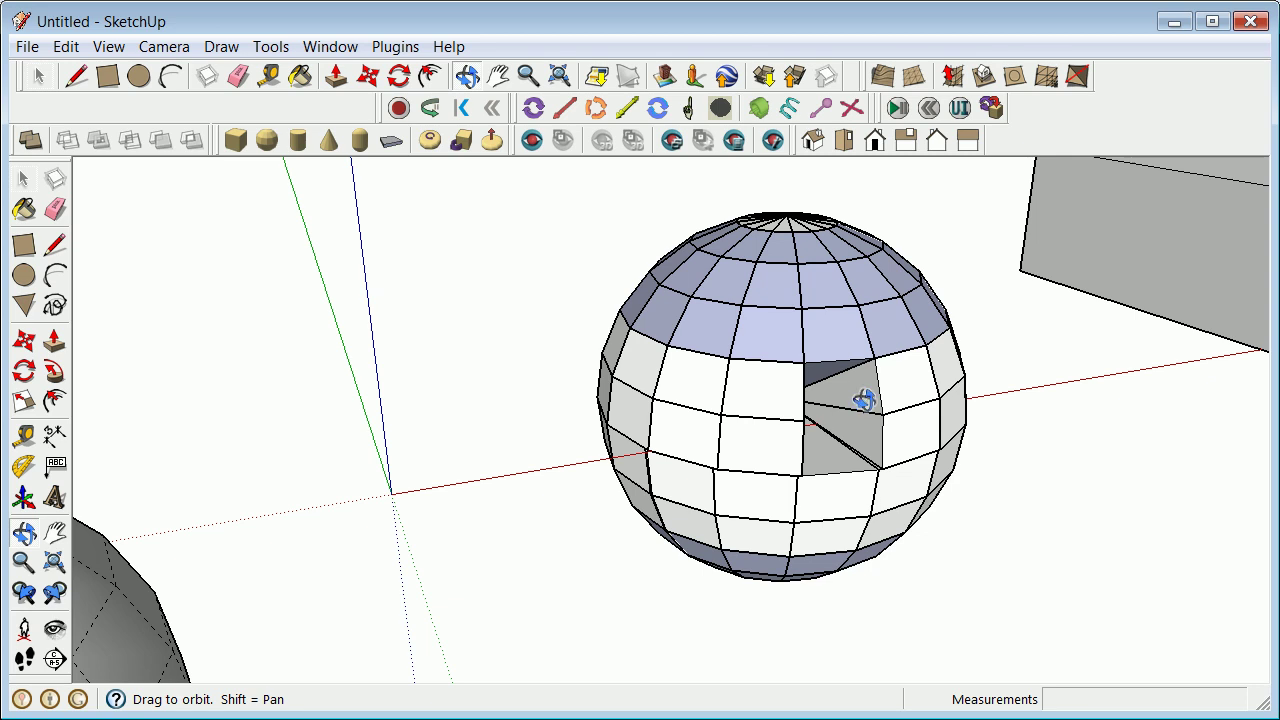
left_click_drag(811, 300, 823, 434)
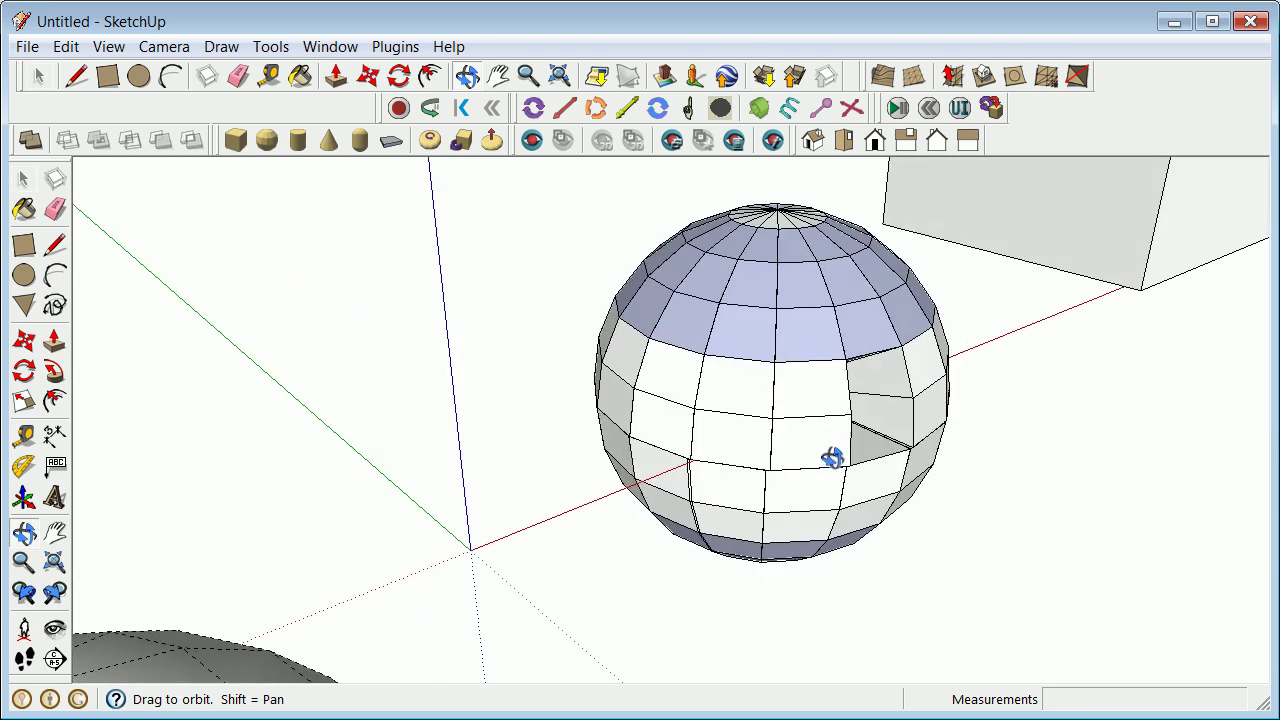